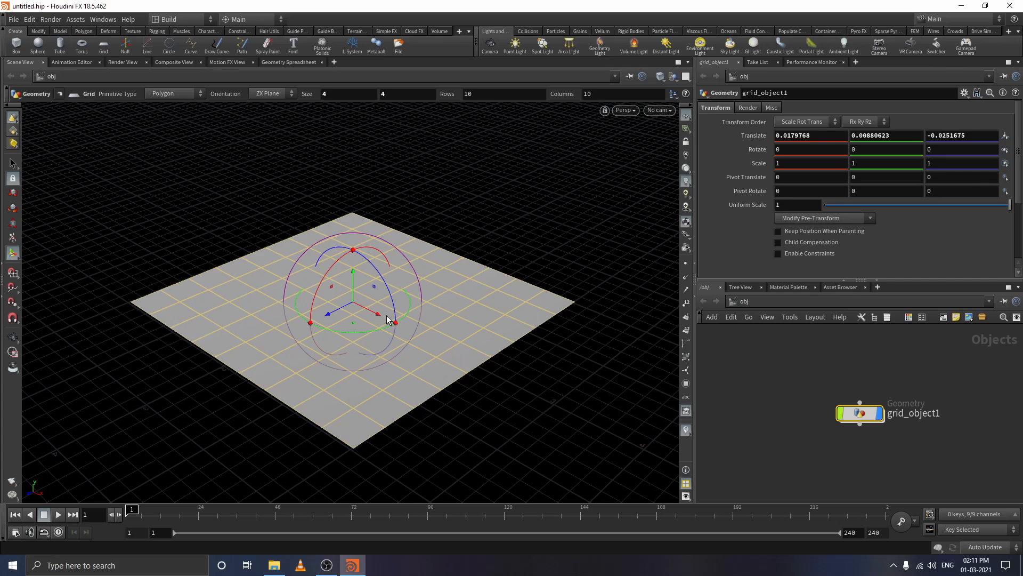
Step: Enter the grid object's geometry network and try the grid's XY Plane orientation before setting it to YZ Plane
{"action": "double_click", "coordinate": [860, 414]}
{"action": "left_click", "coordinate": [793, 135]}
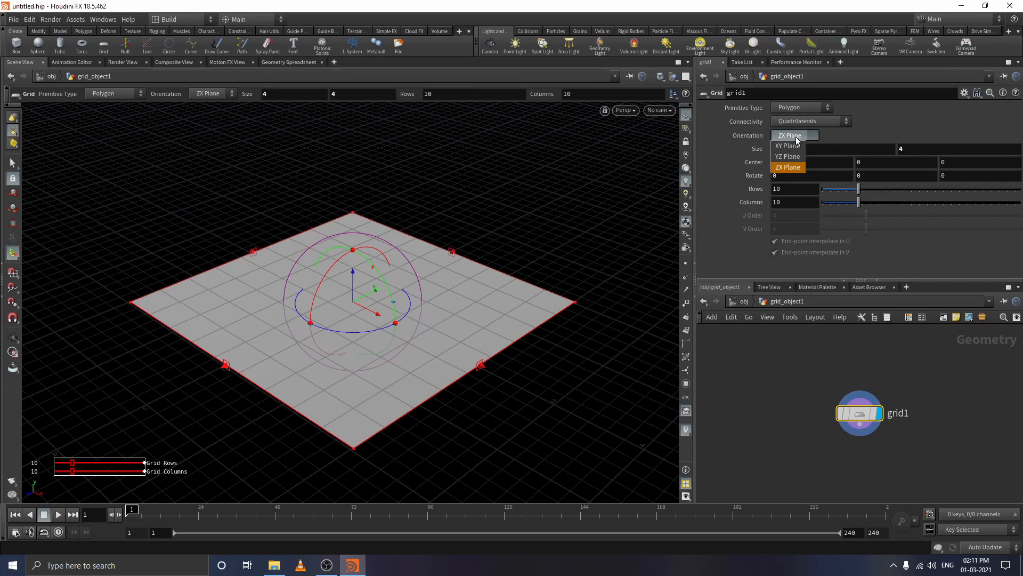
{"action": "left_click", "coordinate": [793, 146]}
{"action": "left_click", "coordinate": [792, 140]}
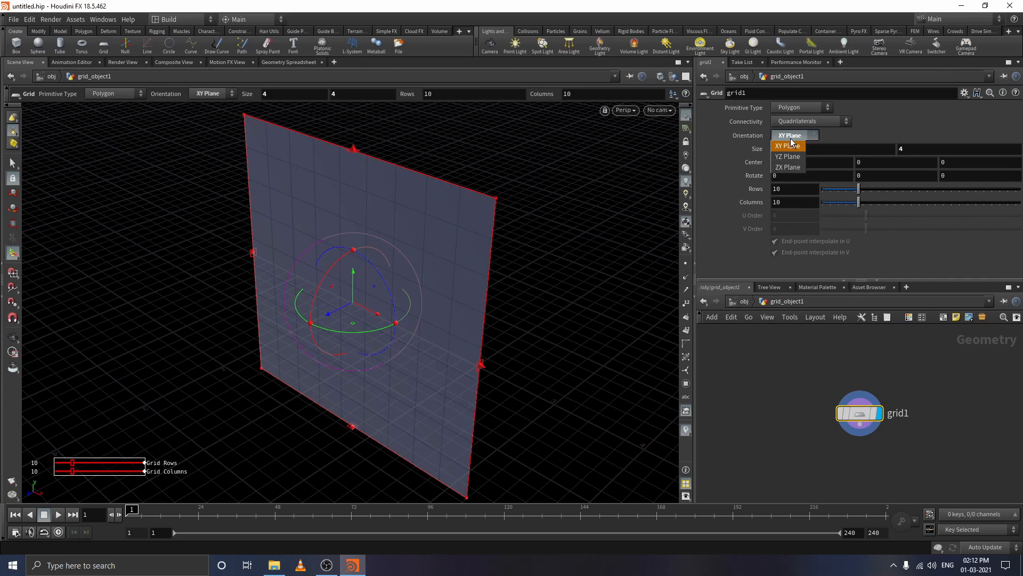
{"action": "left_click", "coordinate": [791, 157]}
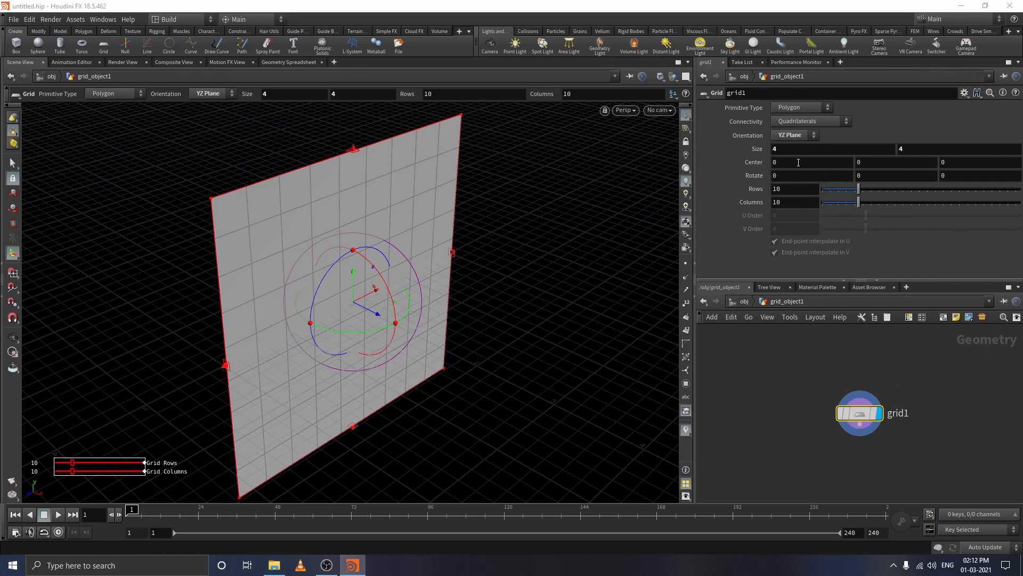
Step: Shift the grid's X center to -0.07 and set its resolution to 41 rows and 25 columns
{"action": "middle_click_drag", "start_coordinate": [798, 162], "coordinate": [814, 172]}
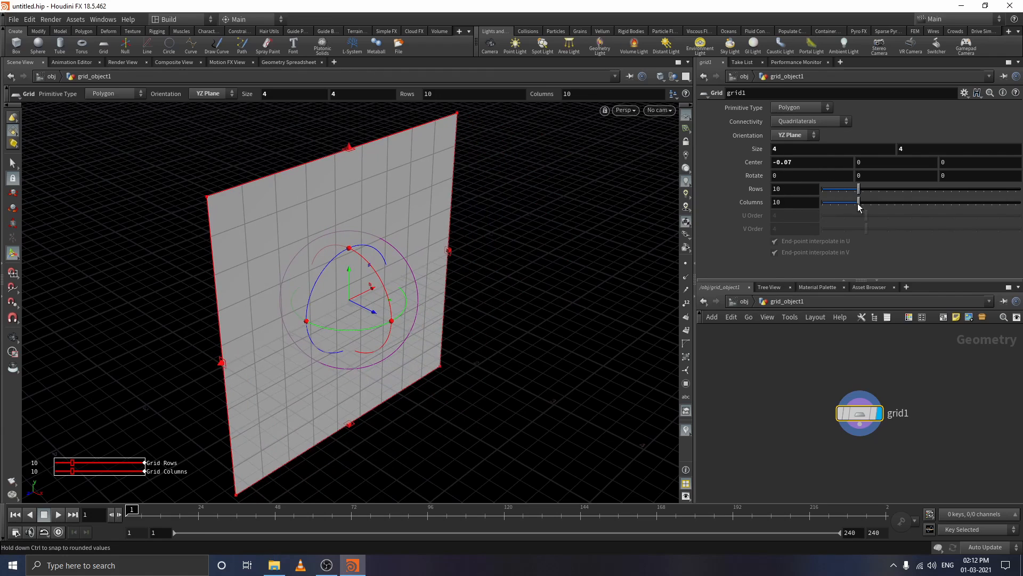
{"action": "left_click_drag", "start_coordinate": [859, 203], "coordinate": [983, 197]}
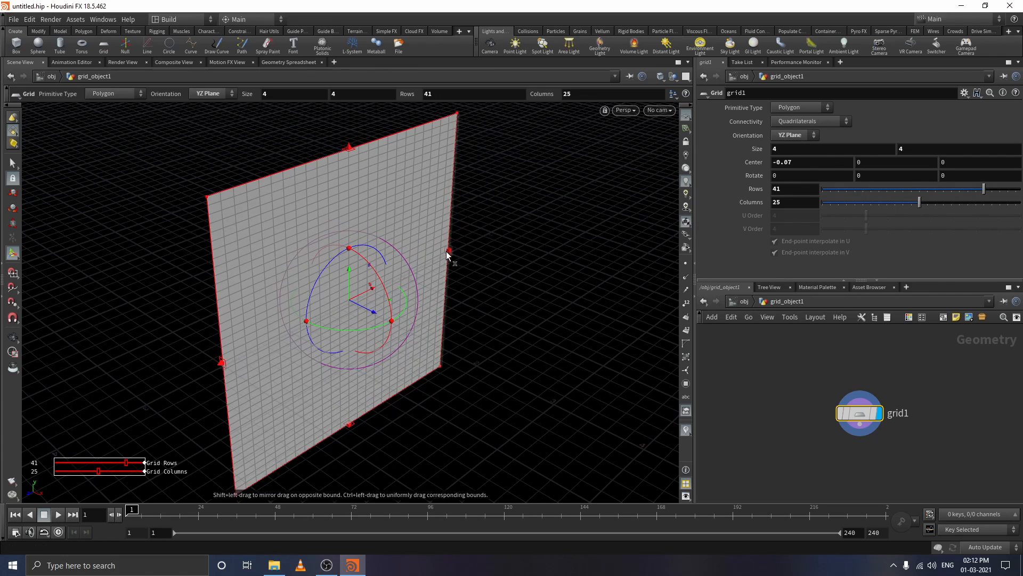
Step: Stretch the grid outward at both of its vertical side edges to a size of about 9.28 by 4
{"action": "left_click_drag", "start_coordinate": [448, 250], "coordinate": [640, 216]}
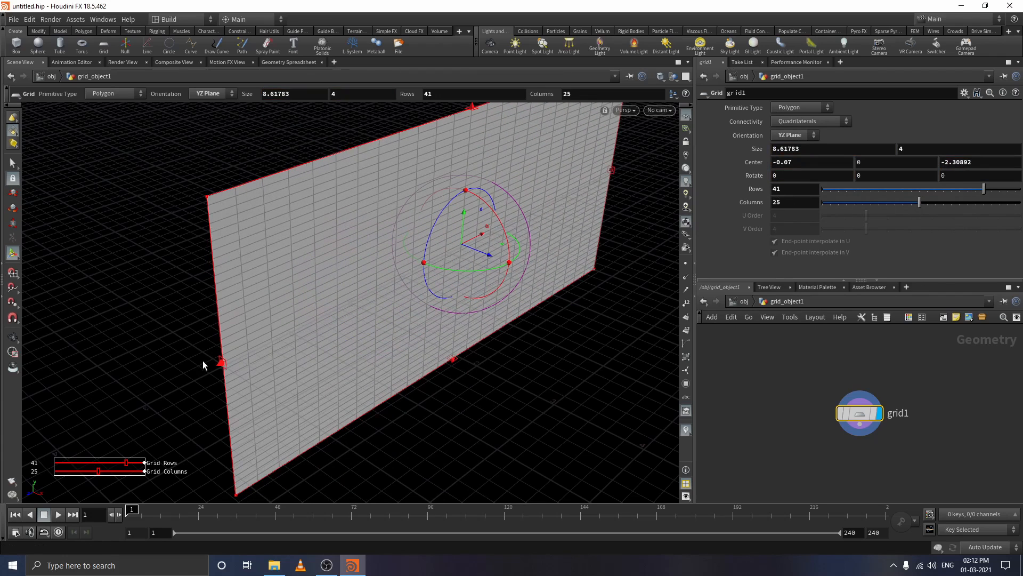
{"action": "left_click_drag", "start_coordinate": [223, 364], "coordinate": [176, 406]}
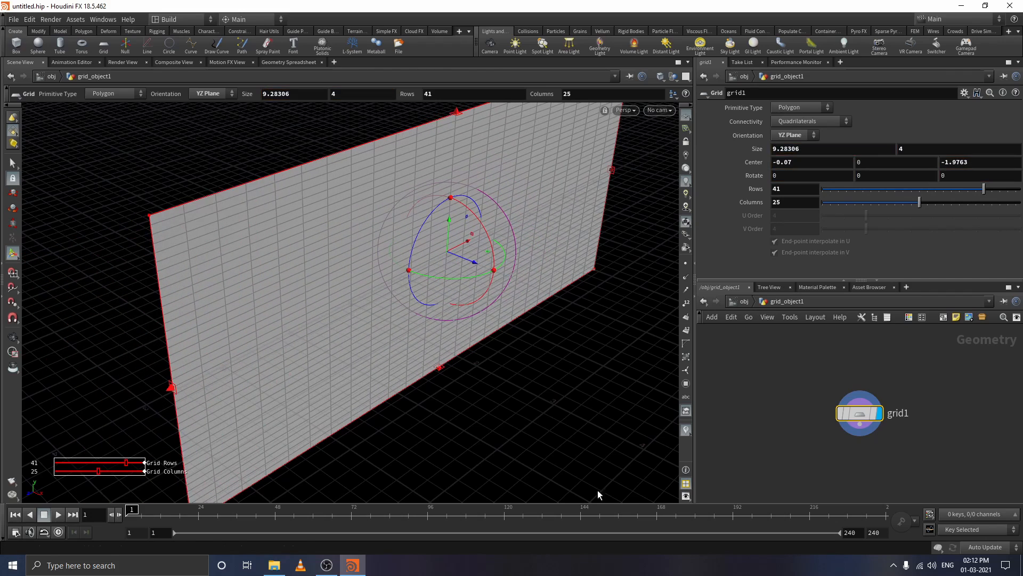
Step: Return to the object level and delete the grid object
{"action": "key", "text": "u"}
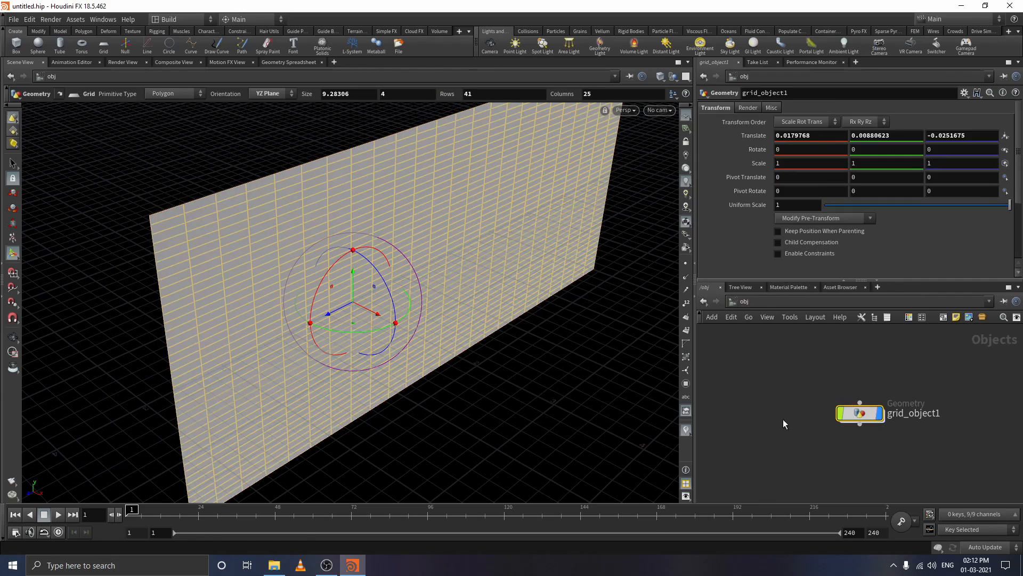
{"action": "key", "text": "Delete"}
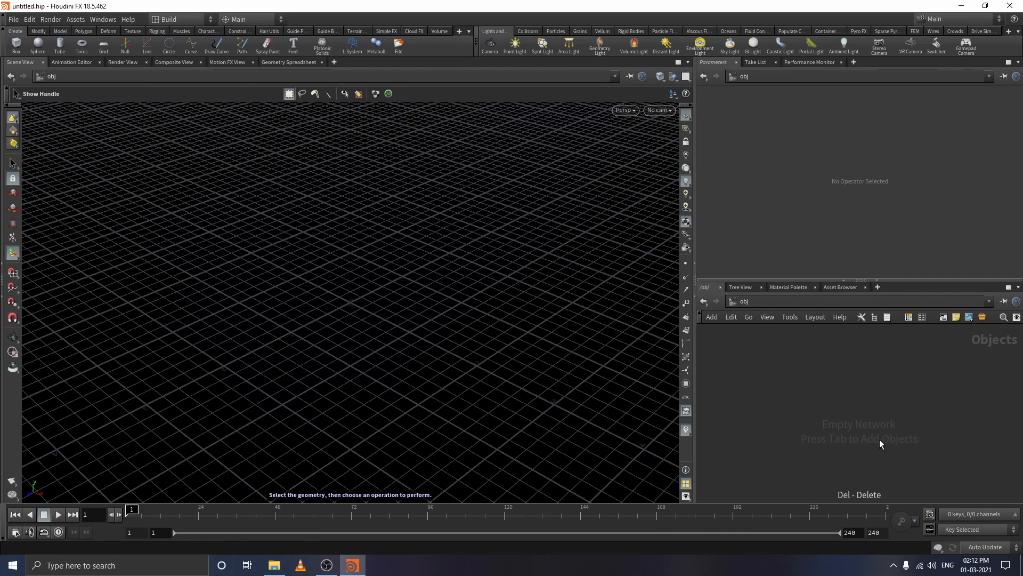
Step: Place a sphere near the center of the construction grid and enter its geometry network
{"action": "left_click", "coordinate": [45, 50]}
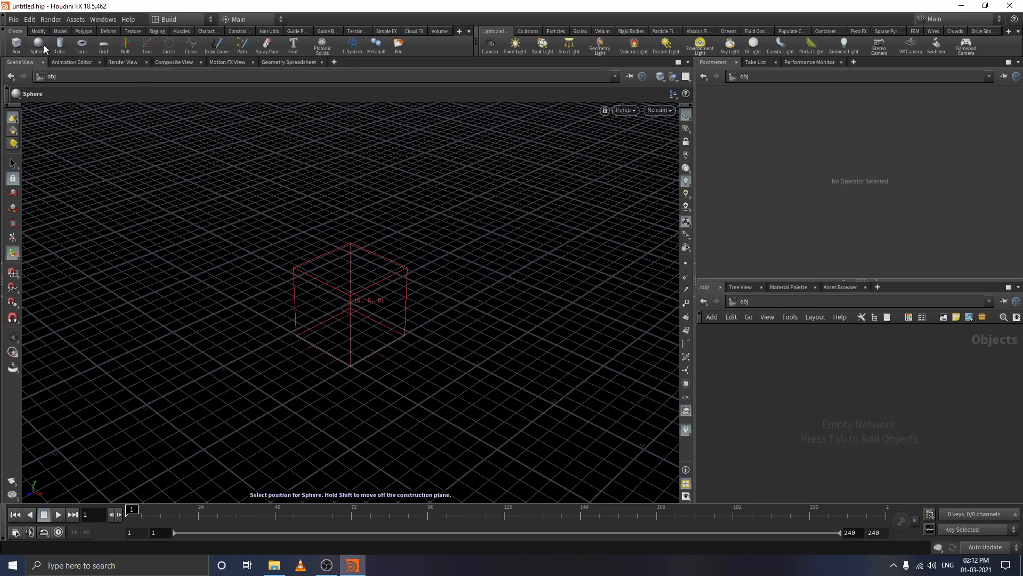
{"action": "left_click", "coordinate": [349, 278]}
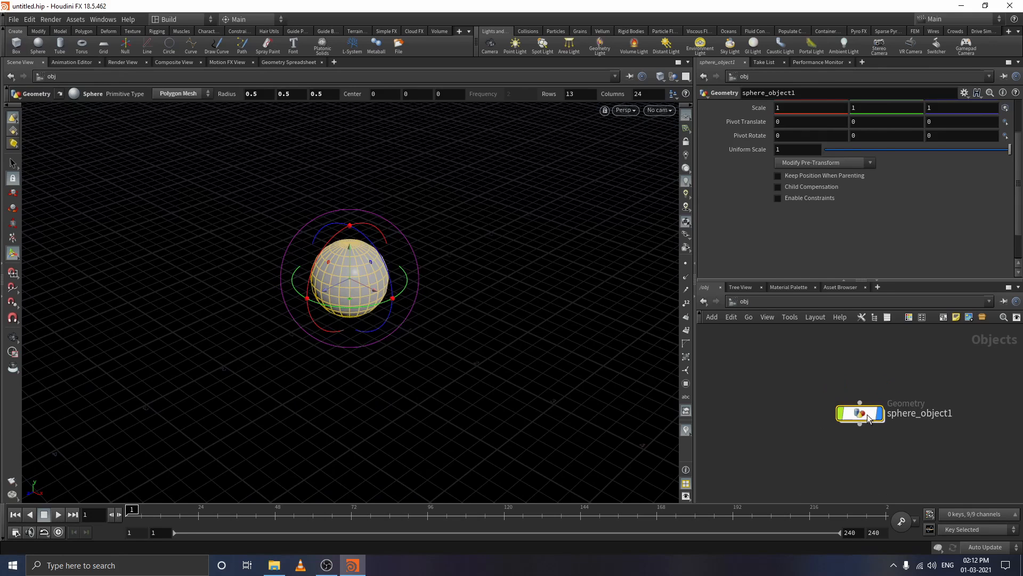
{"action": "double_click", "coordinate": [868, 417]}
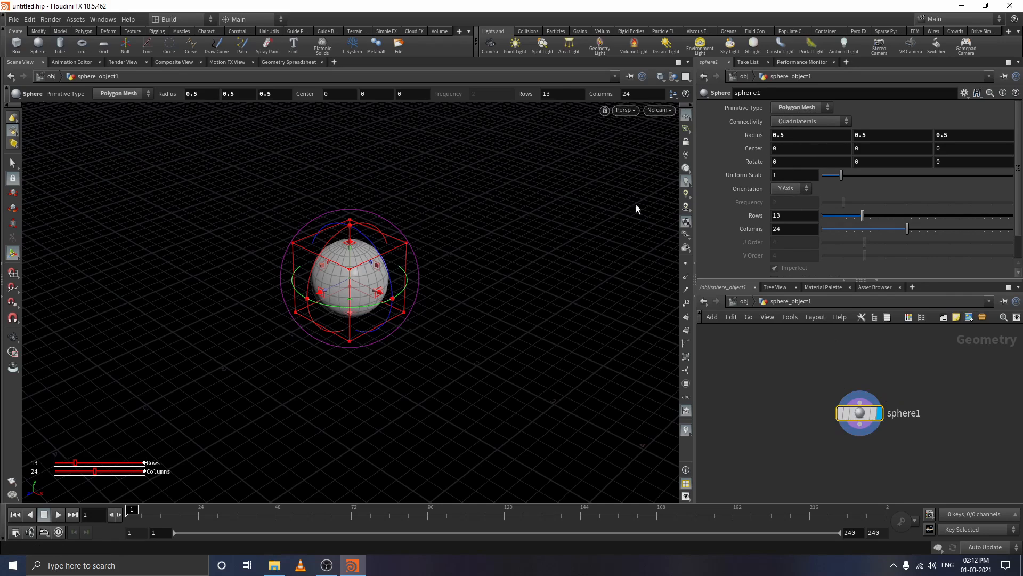
Step: Change the sphere's primitive type to Mesh and look through the other available primitive types
{"action": "left_click", "coordinate": [790, 108]}
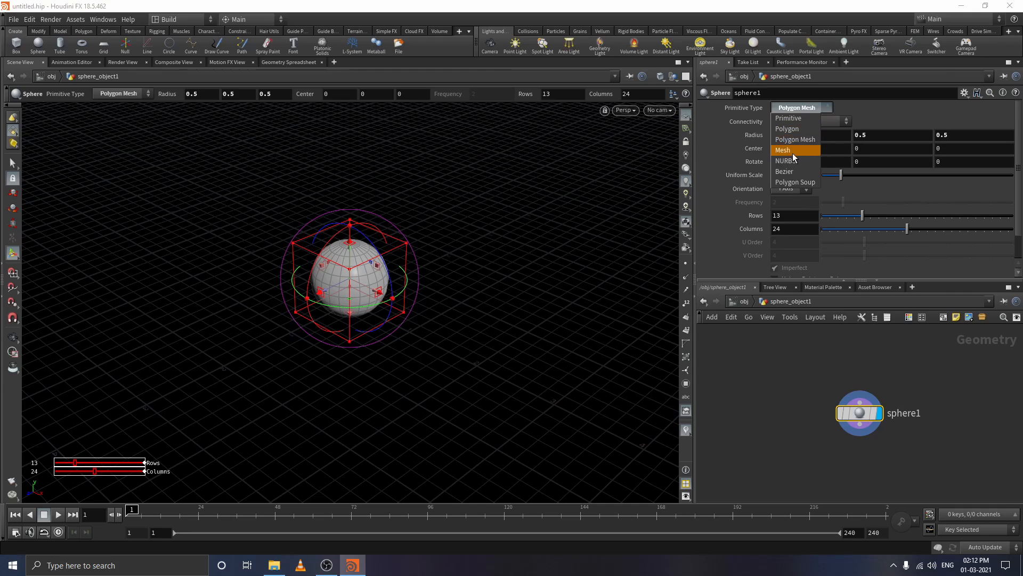
{"action": "left_click", "coordinate": [792, 151]}
{"action": "left_click", "coordinate": [795, 109]}
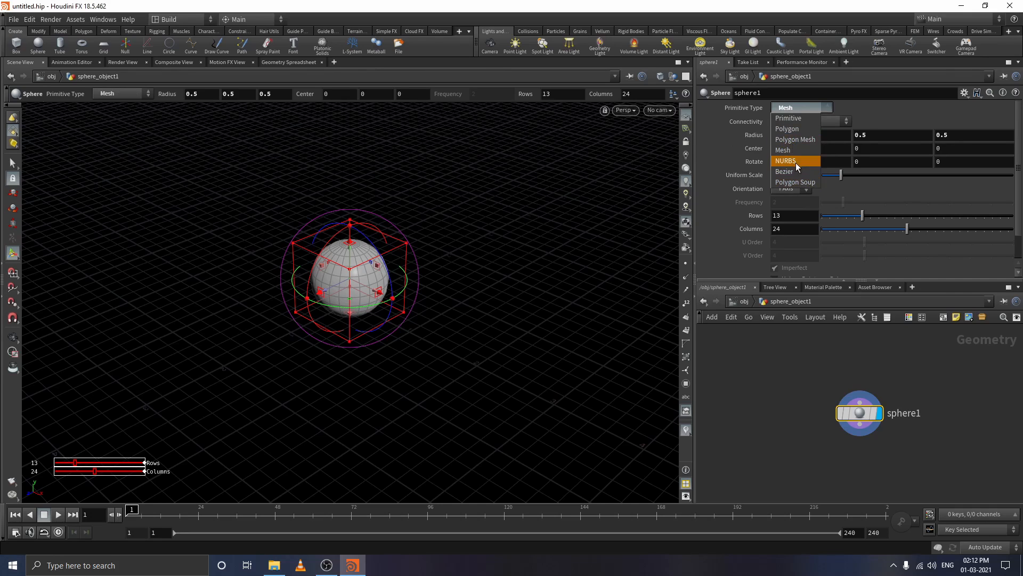
{"action": "left_click", "coordinate": [771, 347]}
Step: Set the sphere's columns to 18 and its connectivity to Triangles
{"action": "left_click_drag", "start_coordinate": [906, 228], "coordinate": [882, 228]}
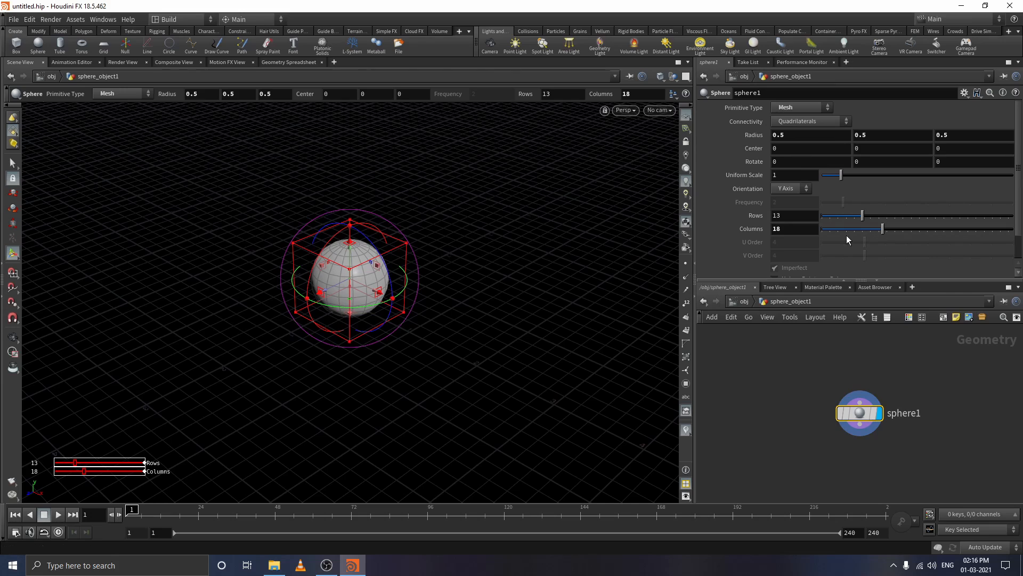
{"action": "left_click", "coordinate": [794, 119]}
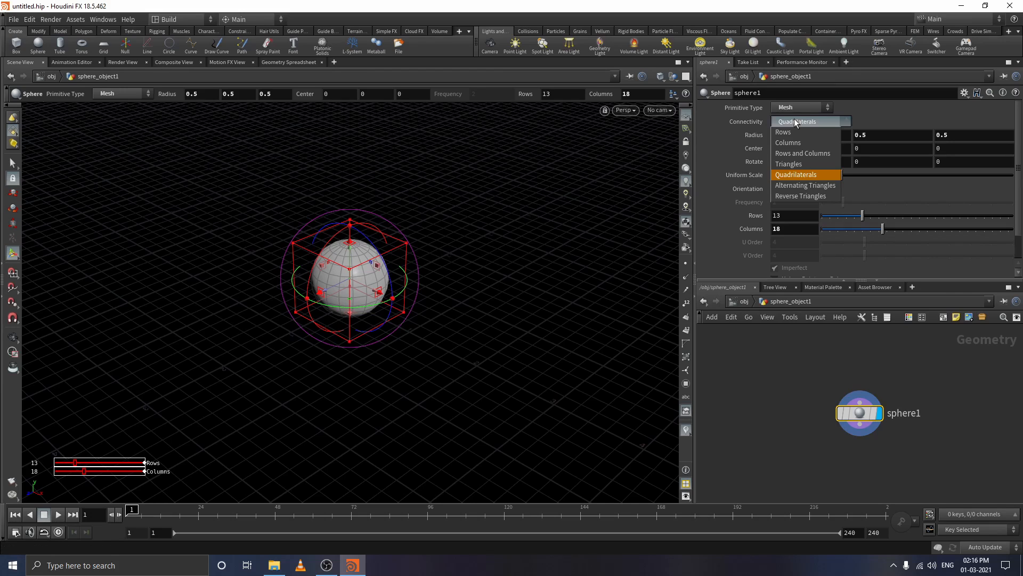
{"action": "left_click", "coordinate": [792, 165]}
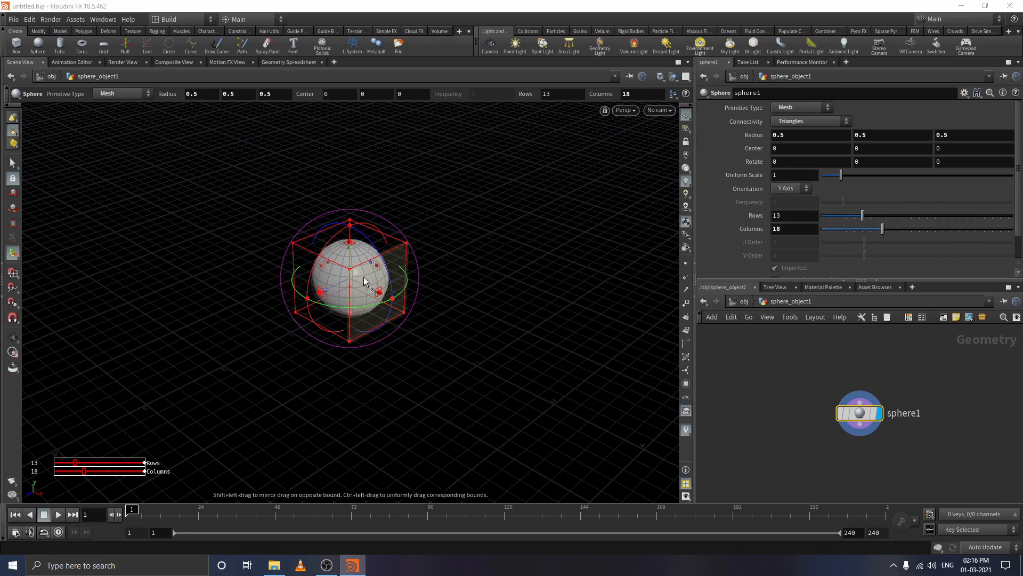
Step: Switch the sphere's primitive type to Primitive, Polygon and finally Polygon Mesh to compare them
{"action": "left_click", "coordinate": [790, 107]}
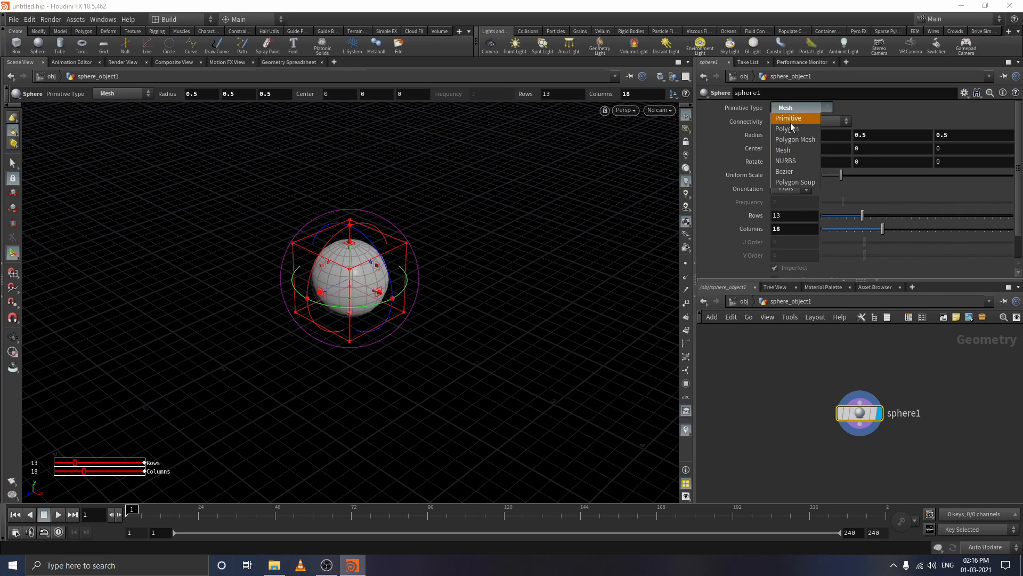
{"action": "left_click", "coordinate": [793, 118]}
{"action": "left_click", "coordinate": [796, 107]}
{"action": "left_click", "coordinate": [797, 130]}
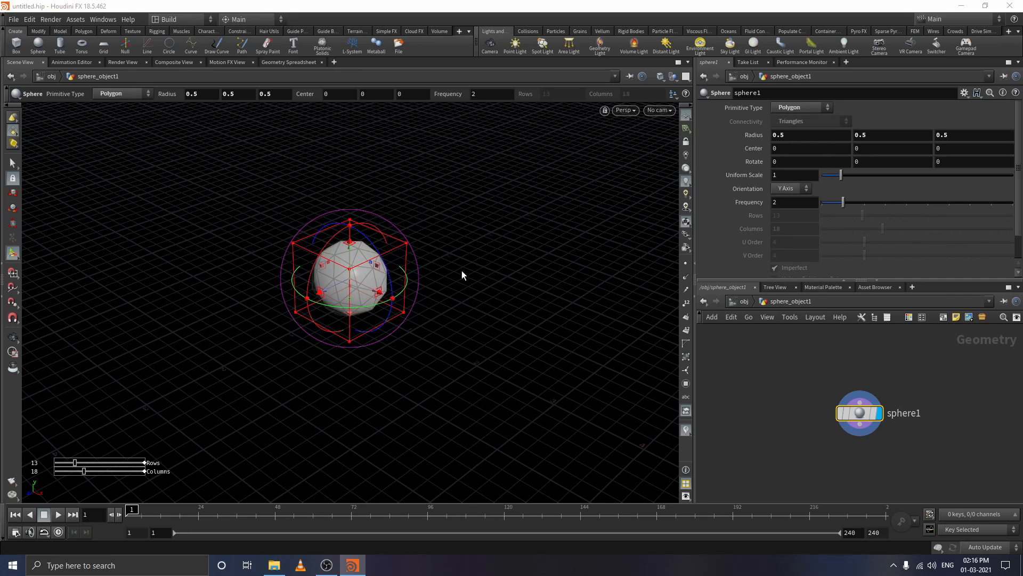
{"action": "left_click", "coordinate": [794, 108]}
{"action": "left_click", "coordinate": [796, 140]}
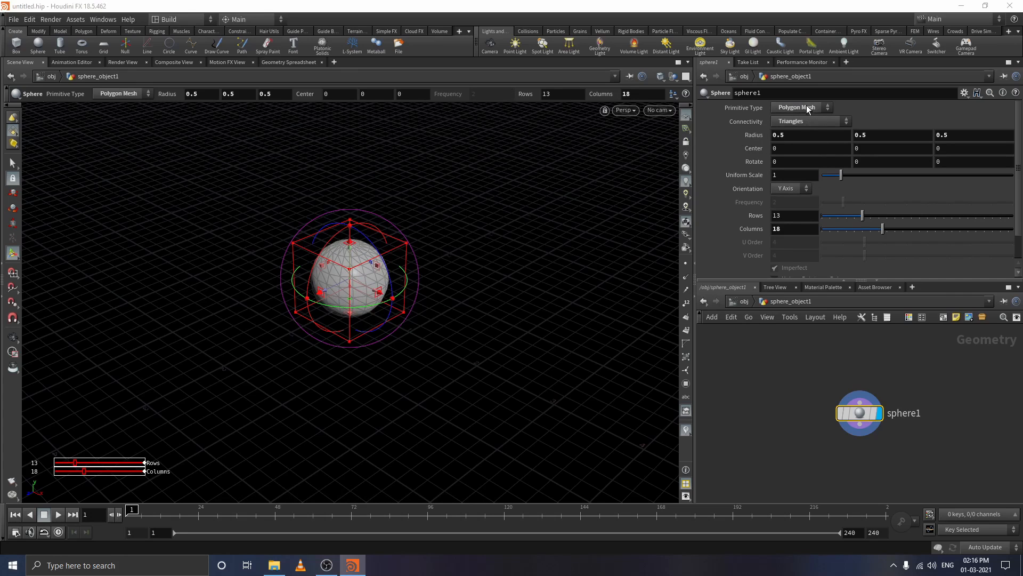
{"action": "left_click", "coordinate": [797, 107]}
{"action": "left_click", "coordinate": [776, 391]}
Step: Return to the object level and delete the sphere object
{"action": "left_click", "coordinate": [741, 306]}
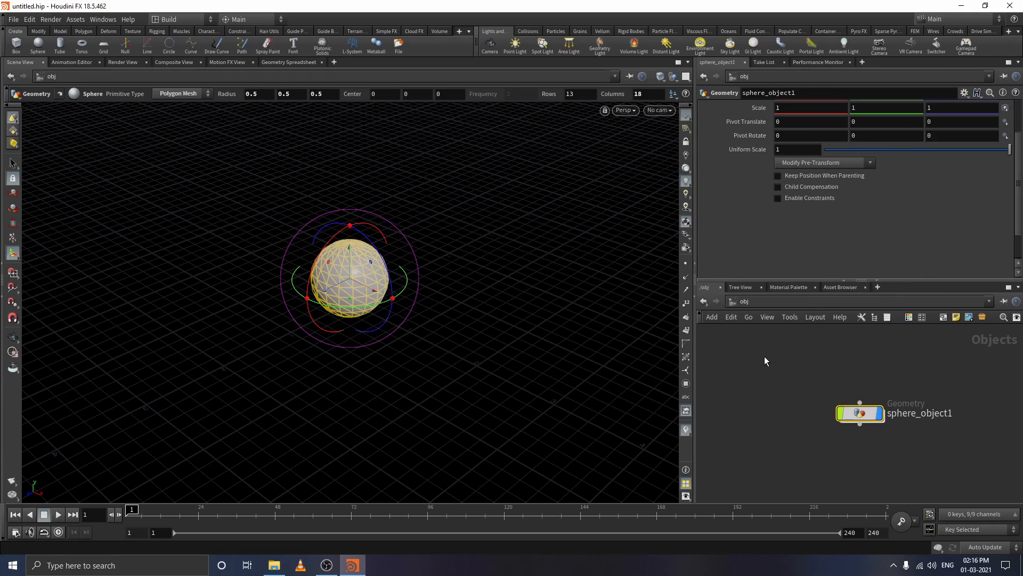
{"action": "key", "text": "Delete"}
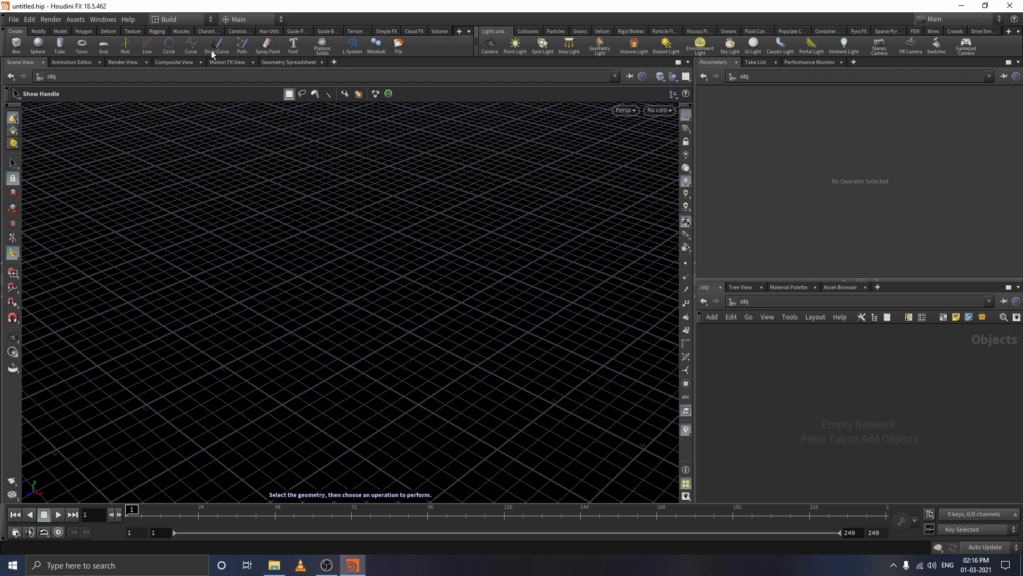
Step: Place a line near the center of the construction grid and move it along X to about -0.66
{"action": "left_click", "coordinate": [147, 45]}
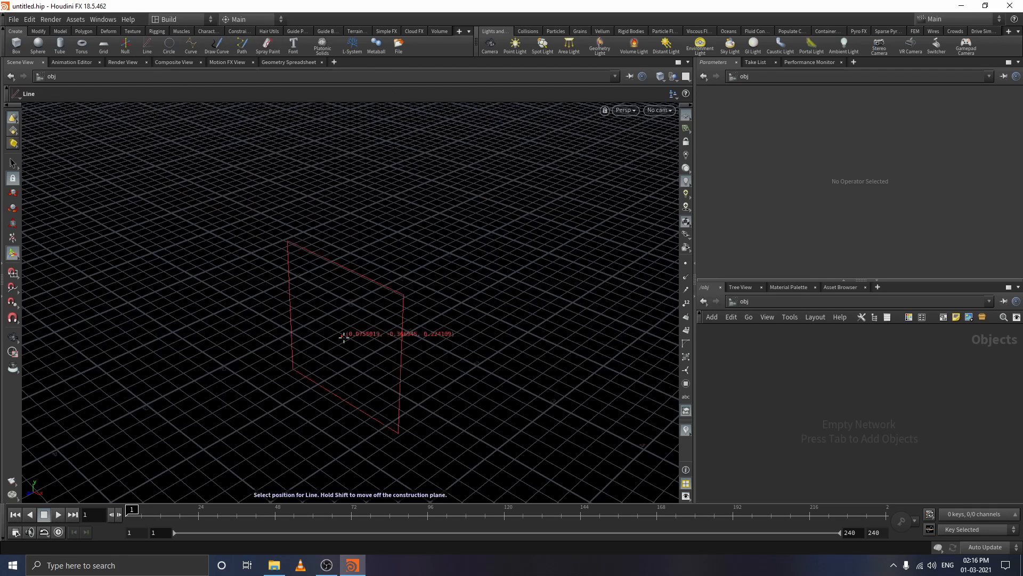
{"action": "left_click", "coordinate": [347, 279]}
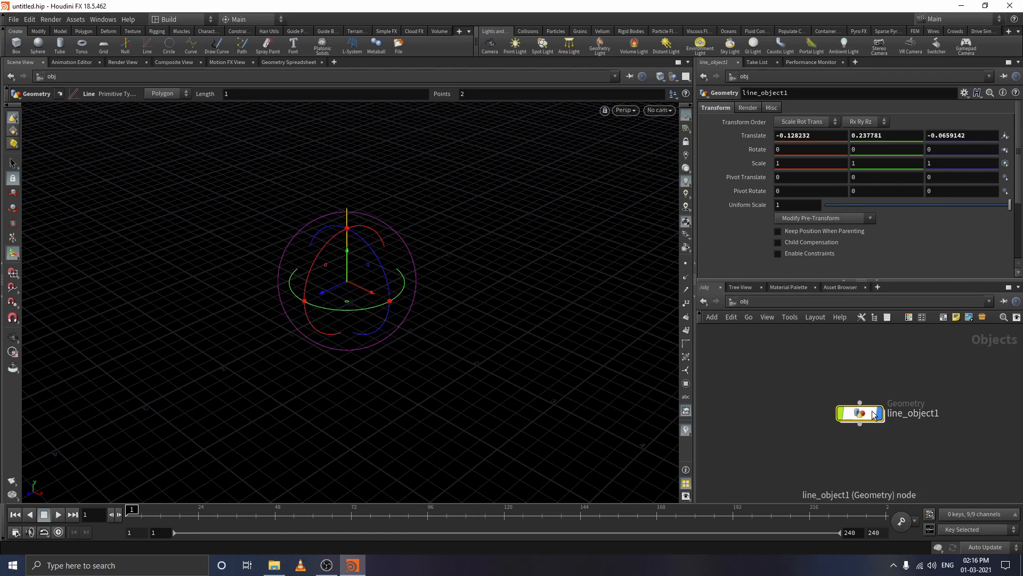
{"action": "left_click_drag", "start_coordinate": [369, 292], "coordinate": [351, 313]}
{"action": "key", "text": "r"}
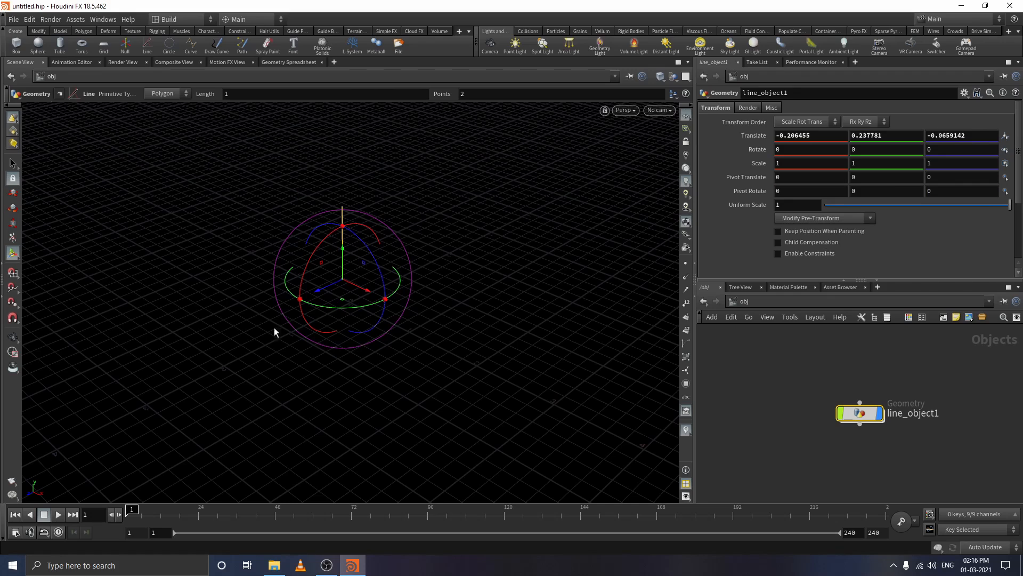
{"action": "key", "text": "t"}
{"action": "left_click_drag", "start_coordinate": [359, 293], "coordinate": [339, 288]}
{"action": "key", "text": "r"}
Step: Select the line object's node and delete it
{"action": "left_click_drag", "start_coordinate": [826, 397], "coordinate": [899, 457]}
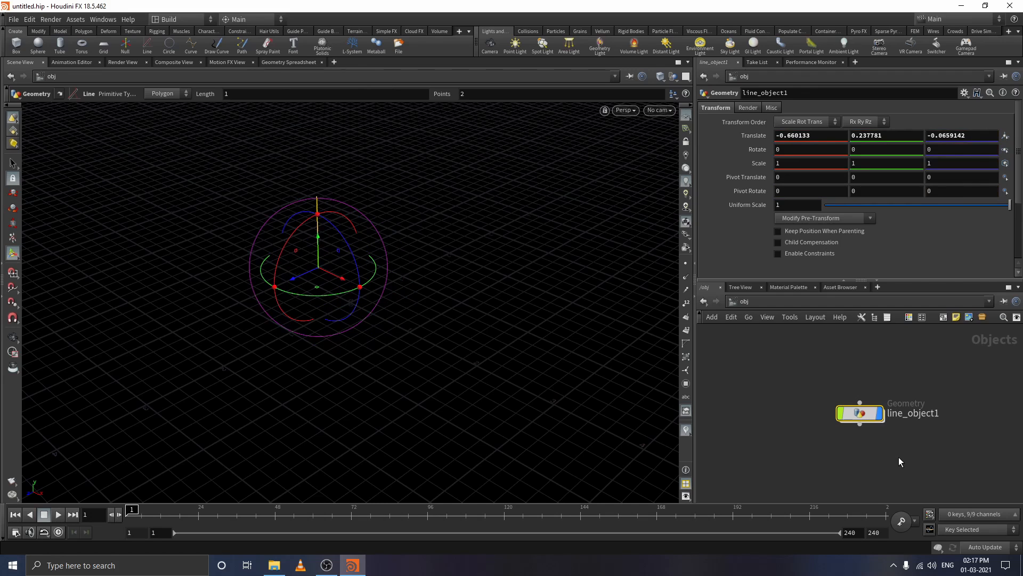
{"action": "key", "text": "Delete"}
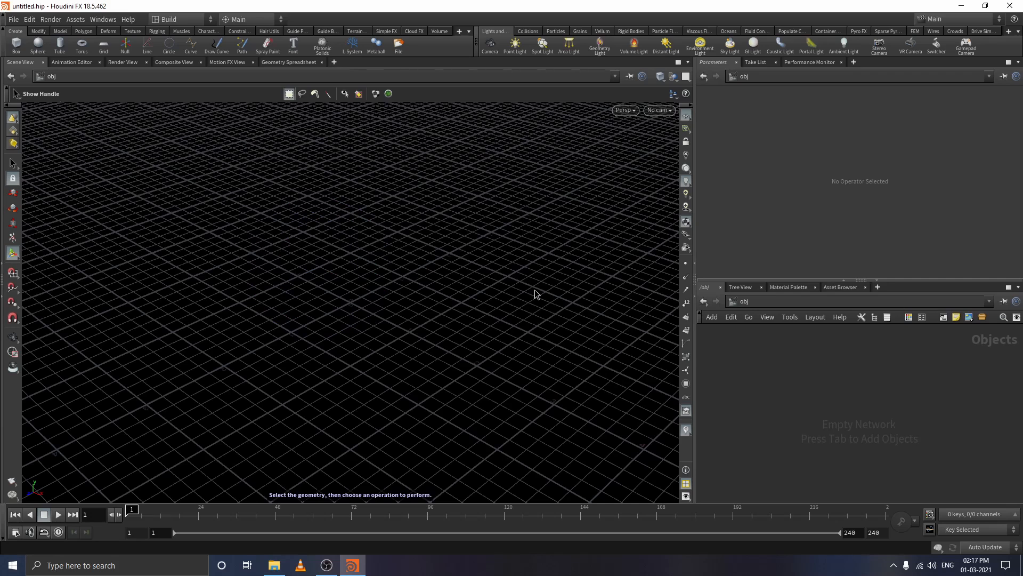
Step: Place a tube near the center of the construction grid and view its open end from above
{"action": "left_click", "coordinate": [60, 45]}
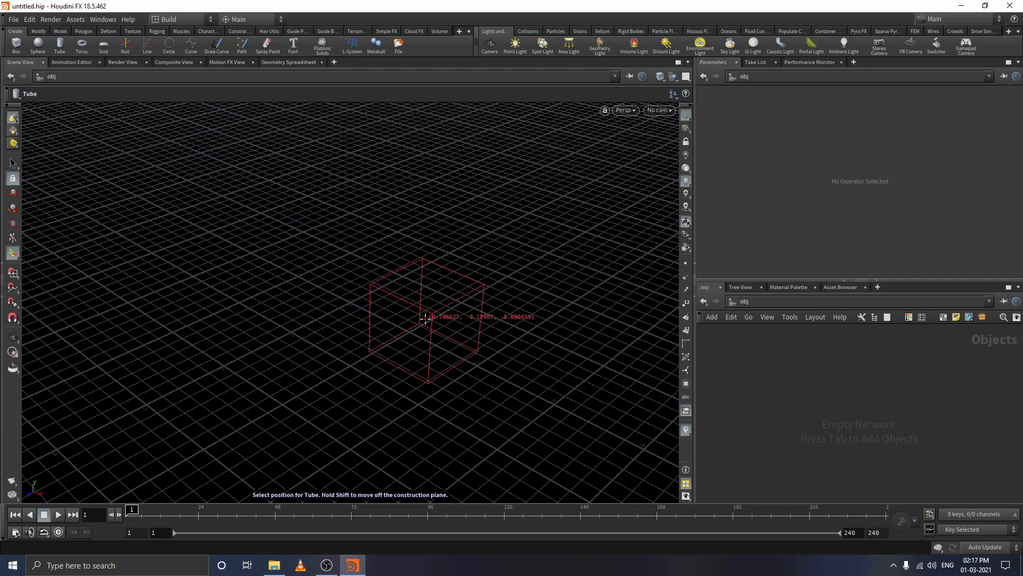
{"action": "left_click", "coordinate": [350, 291]}
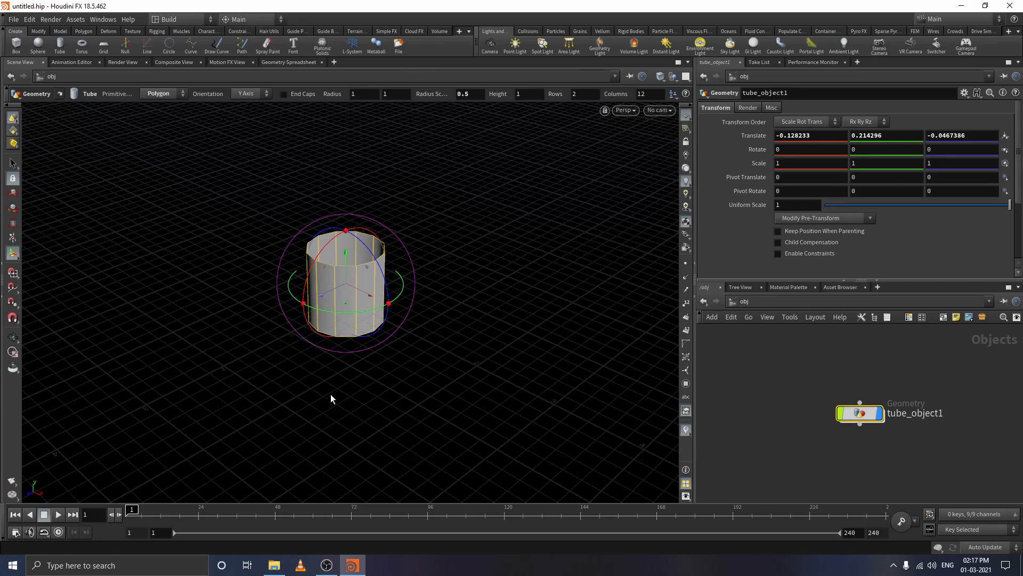
{"action": "key", "text": "Escape"}
{"action": "left_click_drag", "start_coordinate": [350, 383], "coordinate": [343, 426]}
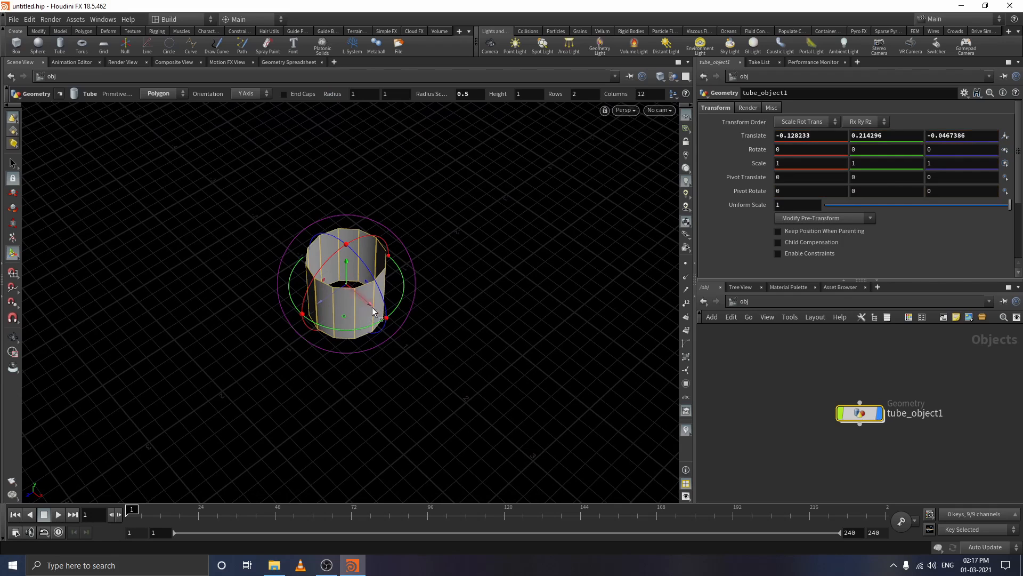
Step: Select the tube object's node and delete it
{"action": "left_click_drag", "start_coordinate": [779, 381], "coordinate": [904, 439]}
{"action": "key", "text": "Delete"}
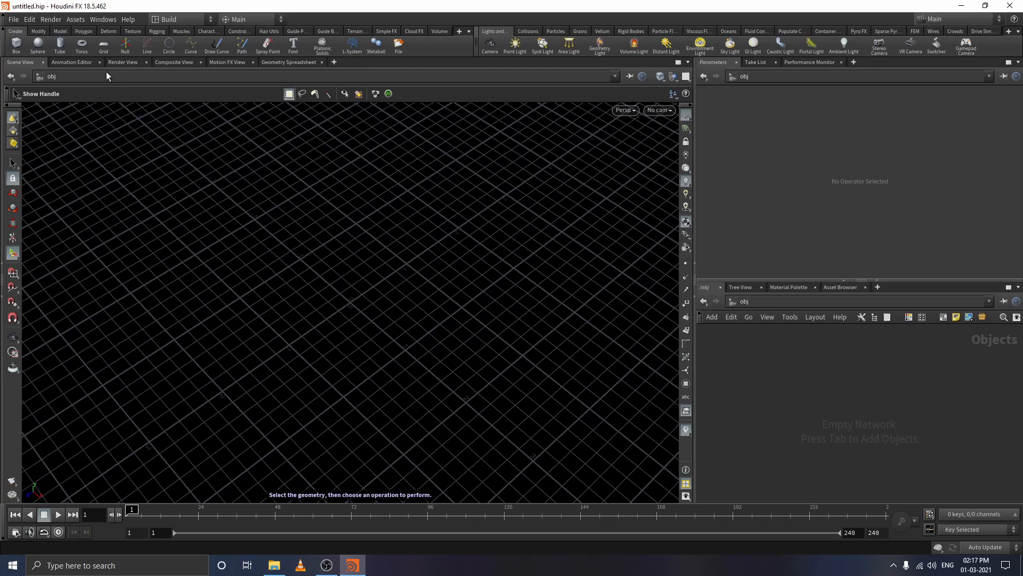
Step: Place a circle near the center of the construction grid, undo its handle move and view it from the front
{"action": "left_click", "coordinate": [171, 43]}
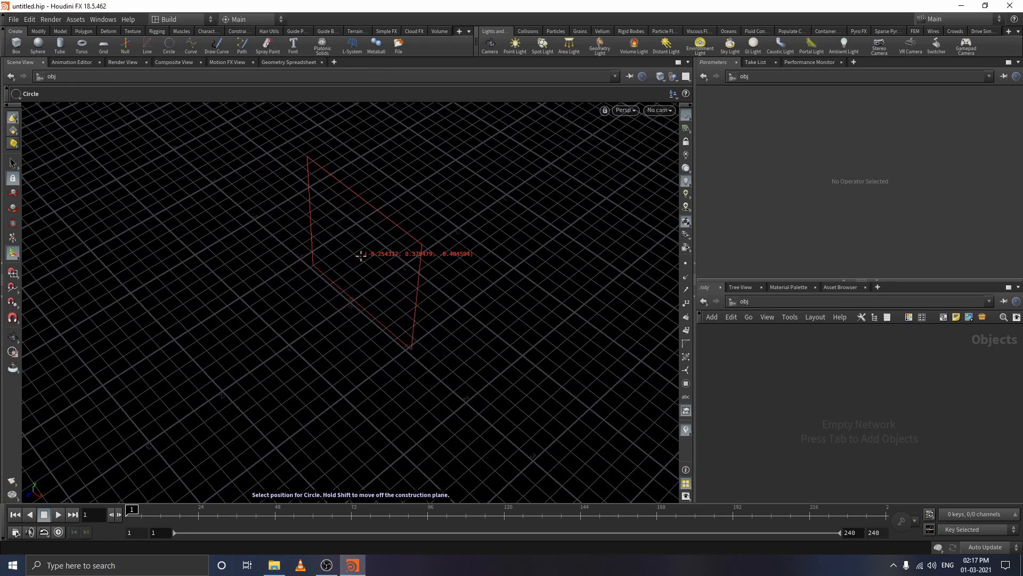
{"action": "left_click", "coordinate": [351, 251]}
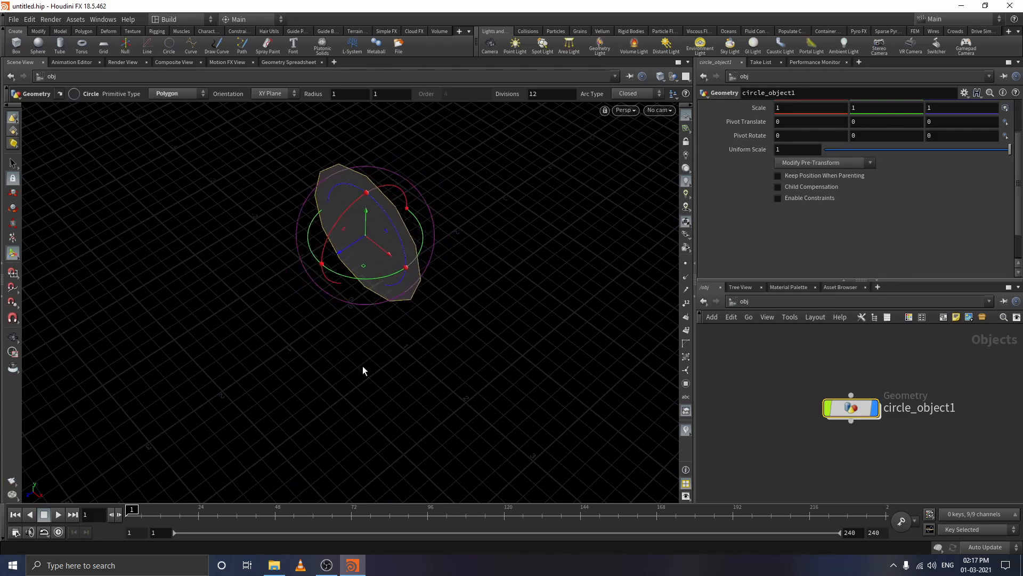
{"action": "key", "text": "ctrl+z"}
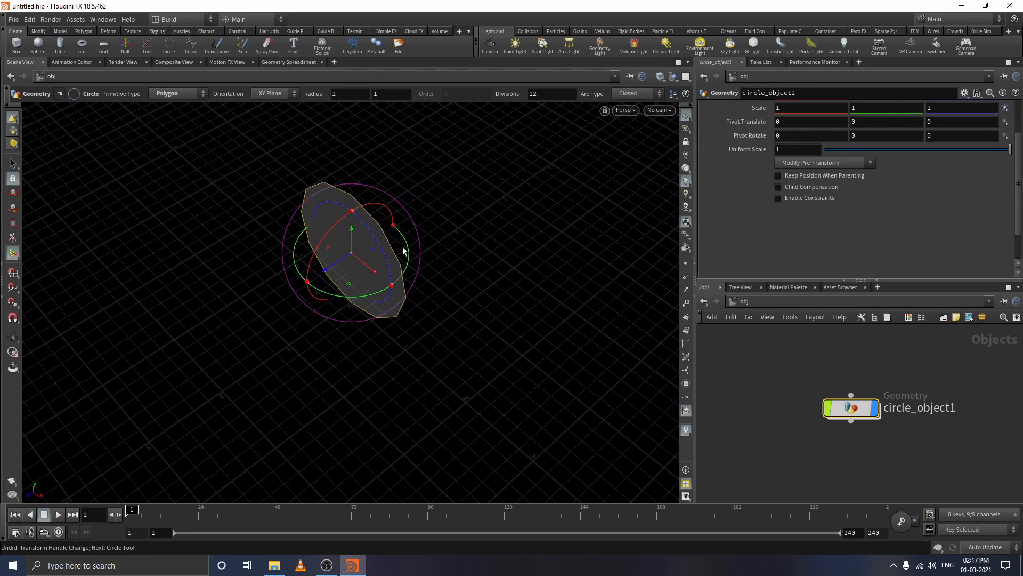
{"action": "key", "text": "Escape"}
{"action": "left_click_drag", "start_coordinate": [508, 357], "coordinate": [586, 285]}
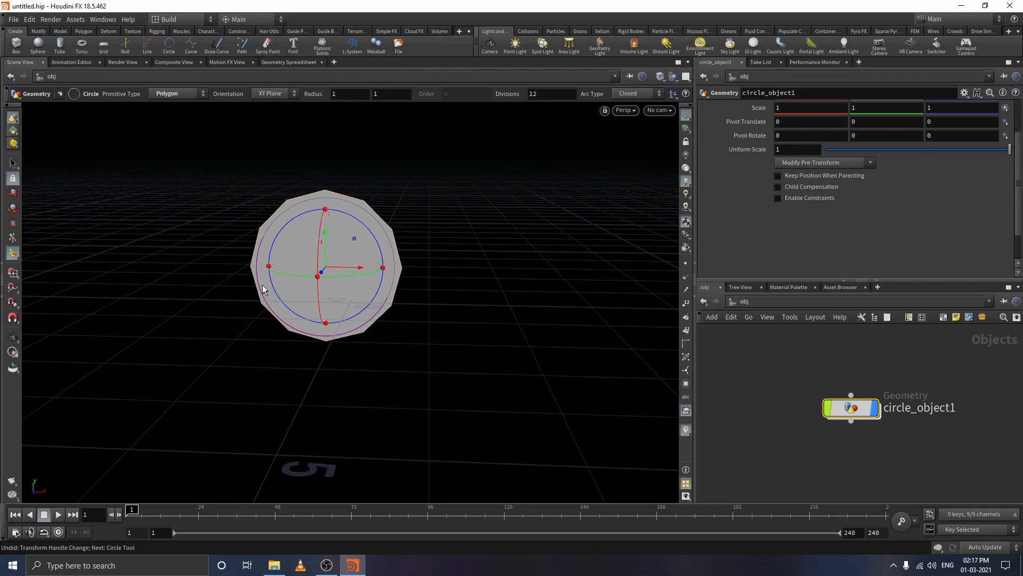
Step: Select the circle object's node and delete it
{"action": "key", "text": "Escape"}
{"action": "left_click_drag", "start_coordinate": [468, 306], "coordinate": [361, 343]}
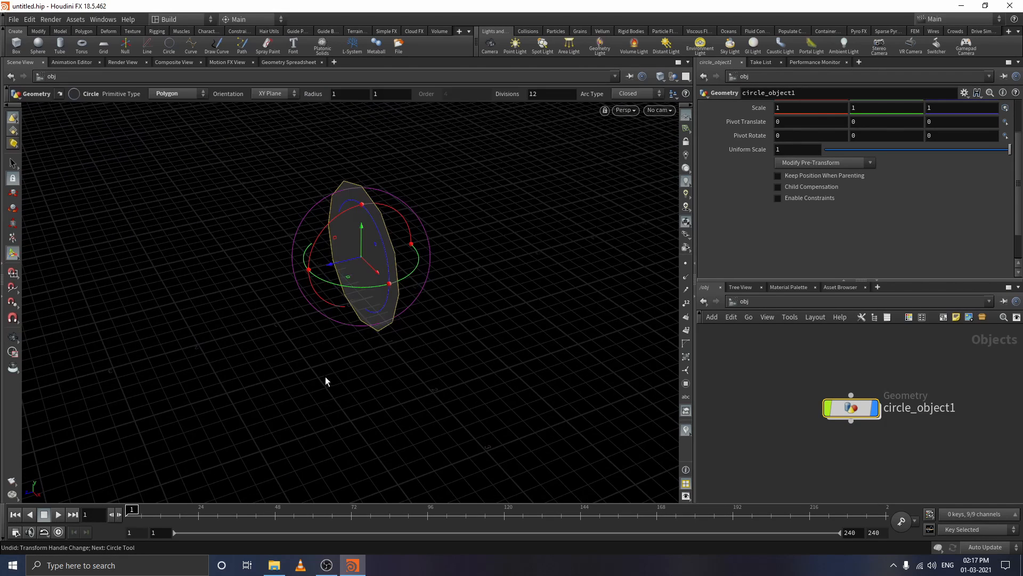
{"action": "left_click_drag", "start_coordinate": [325, 376], "coordinate": [402, 349]}
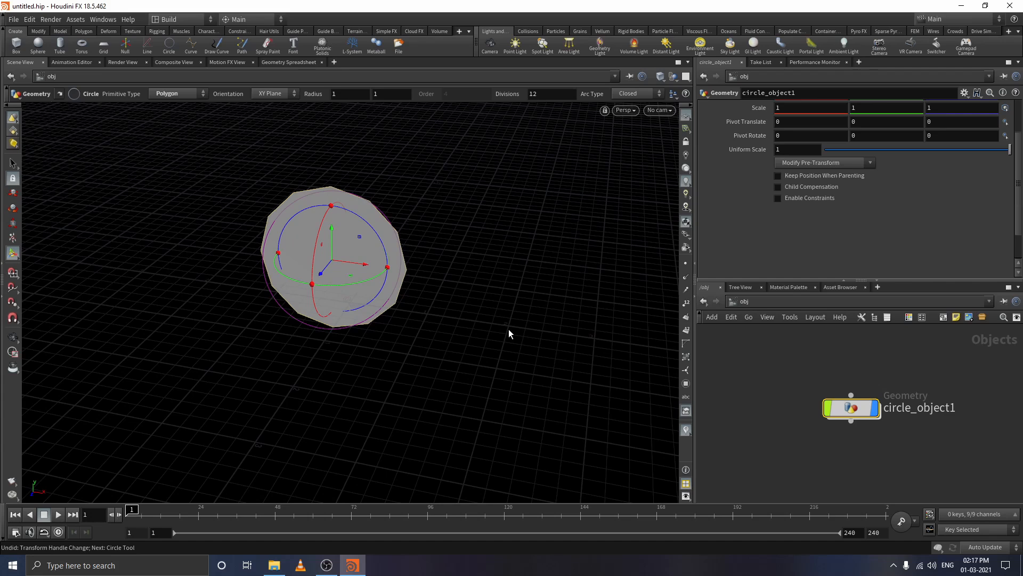
{"action": "left_click_drag", "start_coordinate": [789, 372], "coordinate": [919, 464]}
{"action": "key", "text": "Delete"}
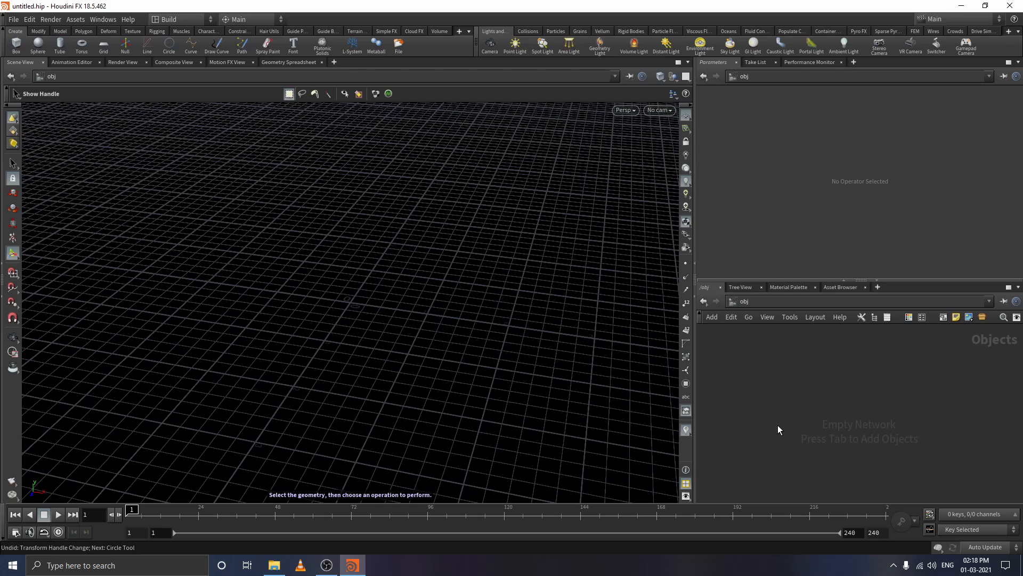
Step: Set the network wiring style to Rounded and add a Sphere to the empty object network
{"action": "key", "text": "shift+s"}
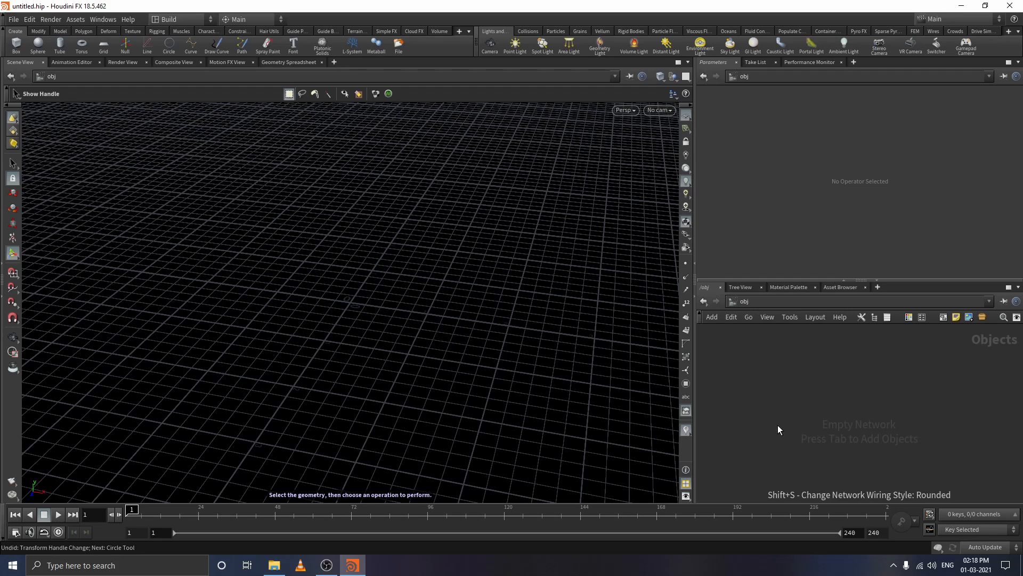
{"action": "key", "text": "Tab"}
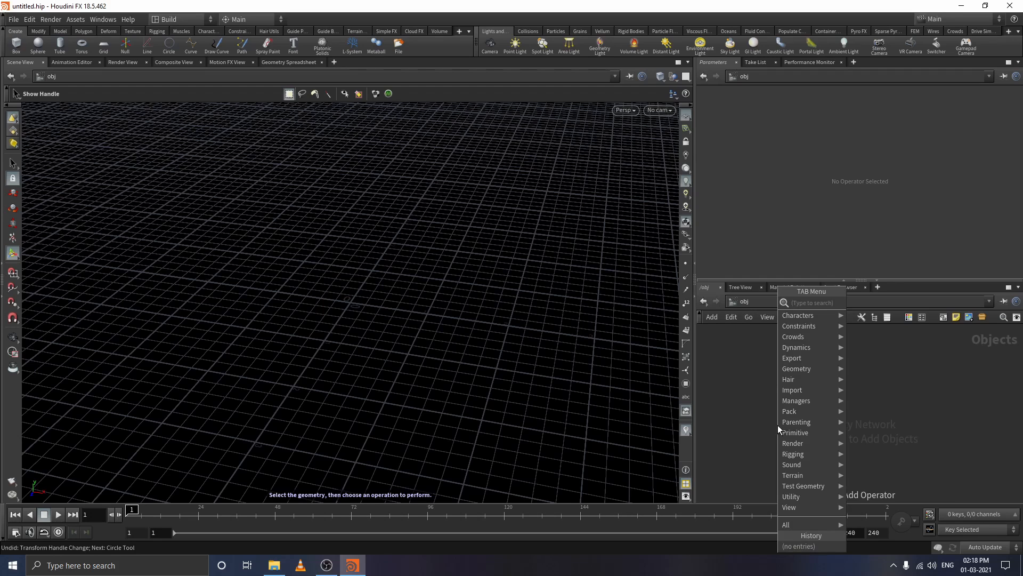
{"action": "type", "text": "s"}
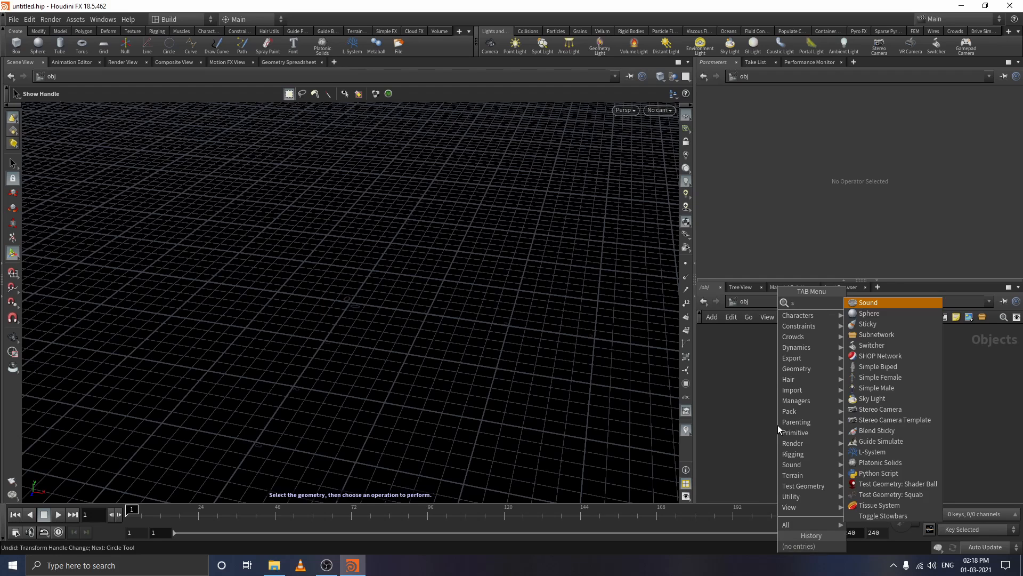
{"action": "key", "text": "Down"}
{"action": "key", "text": "Return"}
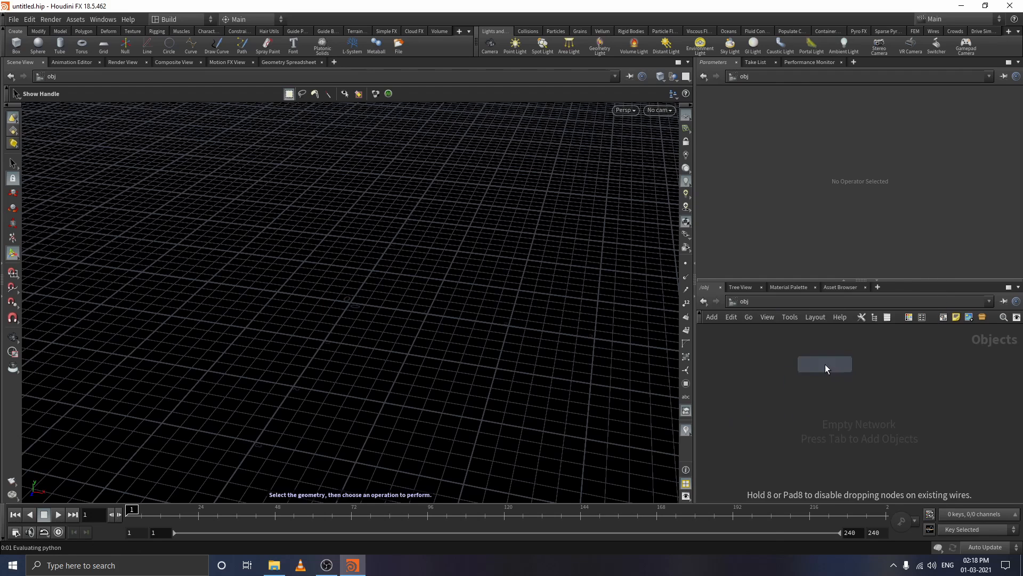
{"action": "left_click", "coordinate": [825, 364]}
Step: Add a Transform node below the sphere node and wire the sphere's output into its input
{"action": "key", "text": "Tab"}
{"action": "type", "text": "tr"}
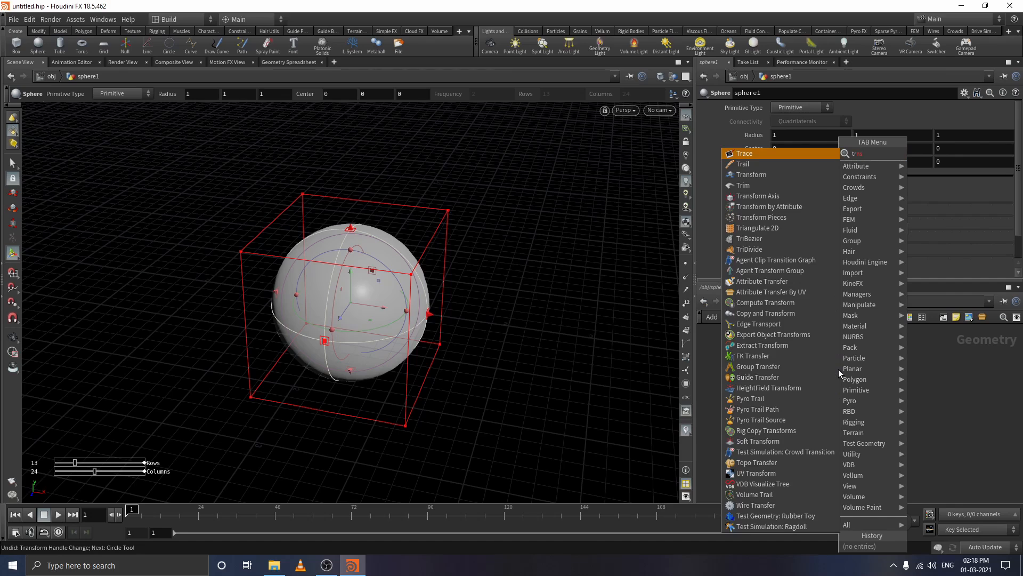
{"action": "key", "text": "Down"}
{"action": "key", "text": "Down"}
{"action": "key", "text": "Return"}
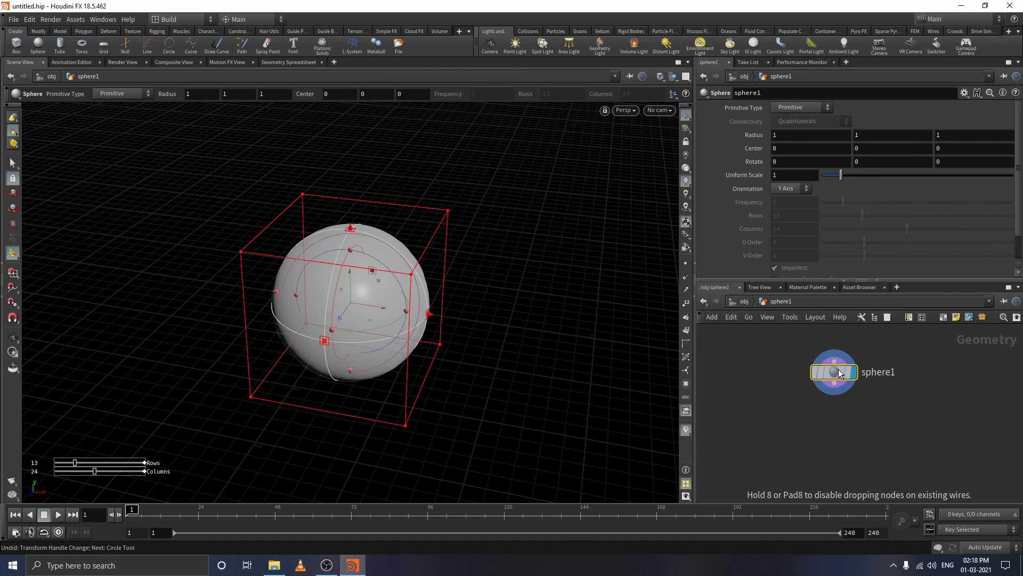
{"action": "left_click", "coordinate": [841, 425]}
{"action": "left_click_drag", "start_coordinate": [834, 382], "coordinate": [841, 413]}
{"action": "left_click_drag", "start_coordinate": [841, 422], "coordinate": [836, 436]}
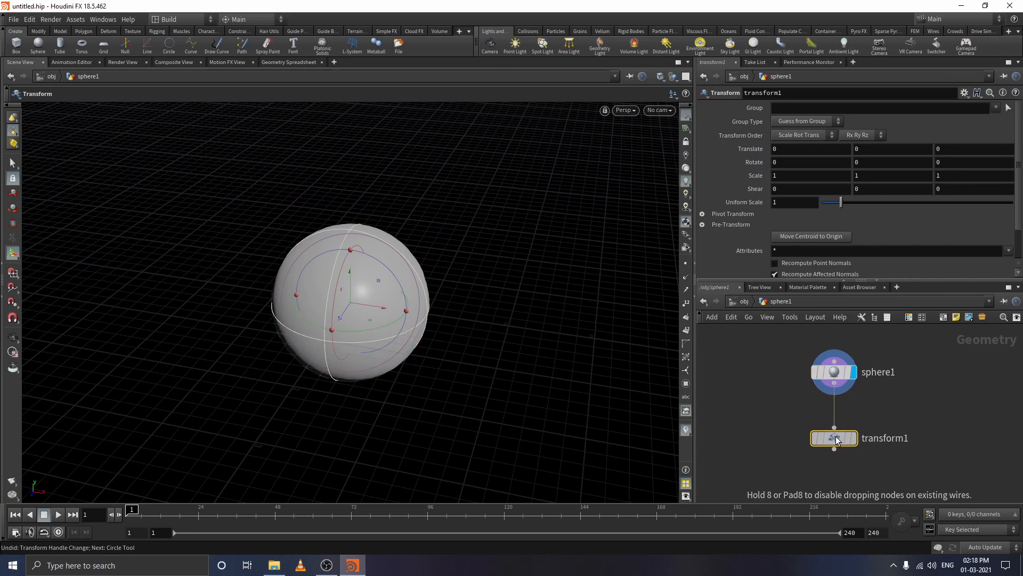
Step: Display the transform node's output and shift its Translate to about -0.027 in X and -0.13 in Y
{"action": "left_click", "coordinate": [798, 149]}
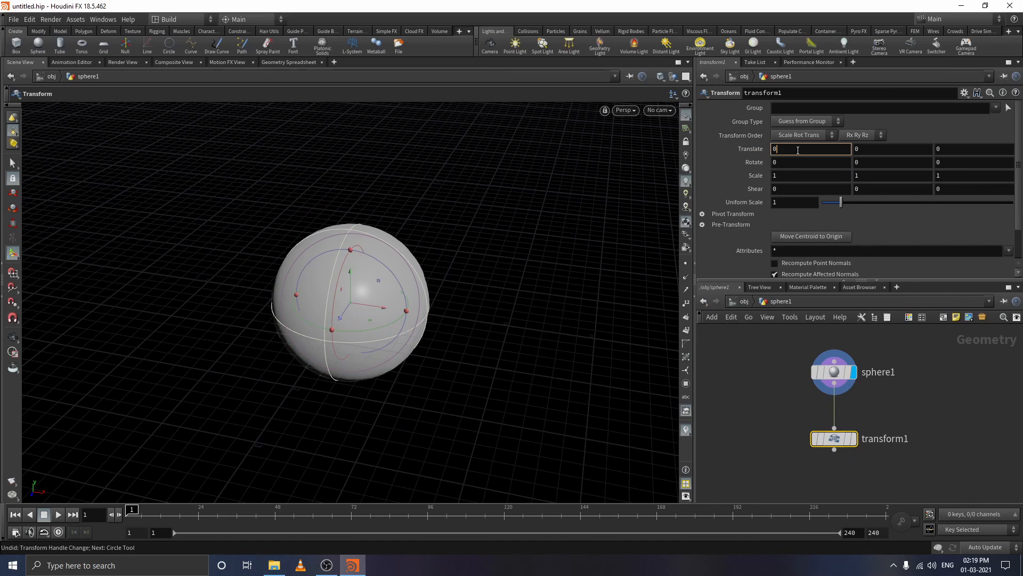
{"action": "left_click", "coordinate": [855, 428]}
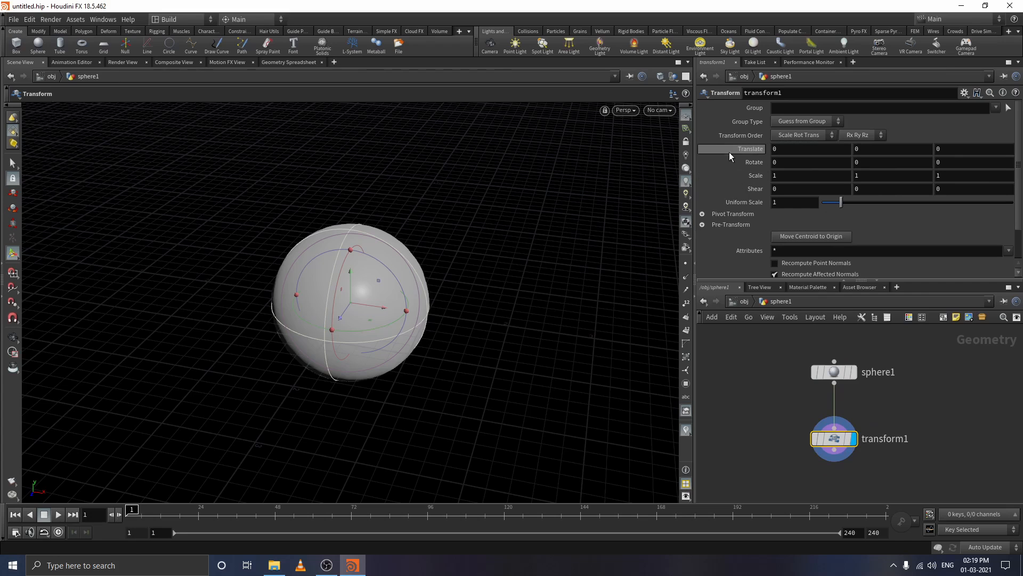
{"action": "middle_click_drag", "start_coordinate": [736, 151], "coordinate": [741, 210]}
{"action": "key", "text": "ctrl+z"}
{"action": "mouse_move", "coordinate": [801, 144]}
{"action": "middle_mouse_down"}
{"action": "mouse_move", "coordinate": [832, 143]}
{"action": "mouse_move", "coordinate": [802, 145]}
{"action": "middle_mouse_up"}
{"action": "middle_click_drag", "start_coordinate": [869, 153], "coordinate": [825, 193]}
{"action": "key", "text": "ctrl+z"}
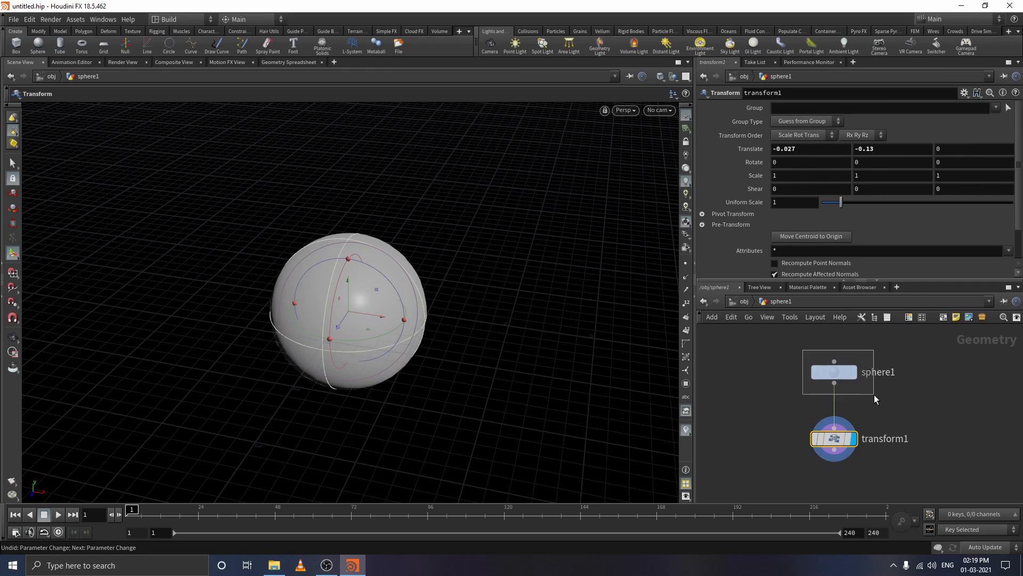
Step: Cut the wire between the sphere and transform nodes and reconnect the sphere's output to the transform's input
{"action": "key", "text": "Up"}
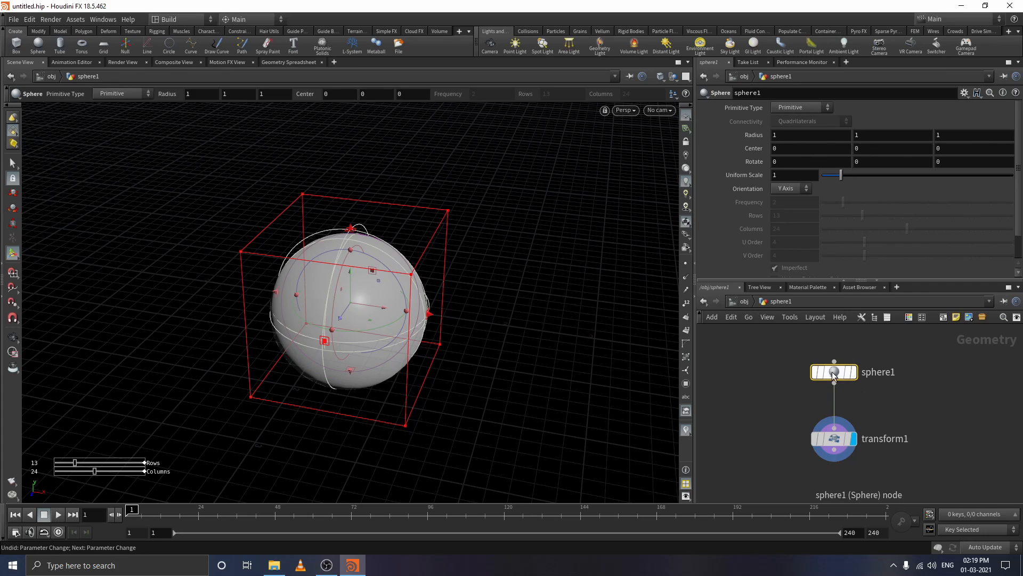
{"action": "mouse_move", "coordinate": [863, 414]}
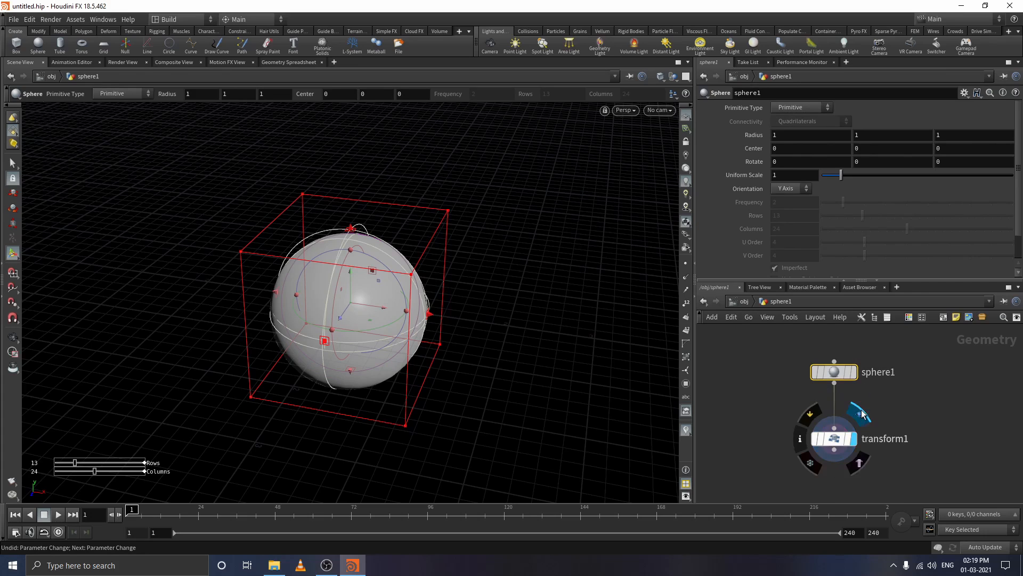
{"action": "left_click", "coordinate": [868, 407]}
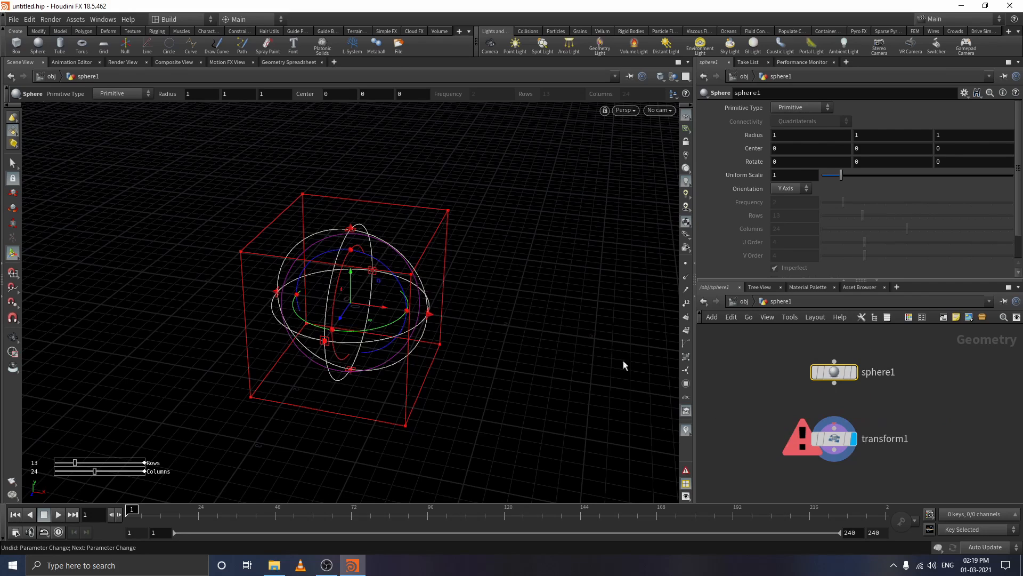
{"action": "left_click_drag", "start_coordinate": [835, 383], "coordinate": [834, 428]}
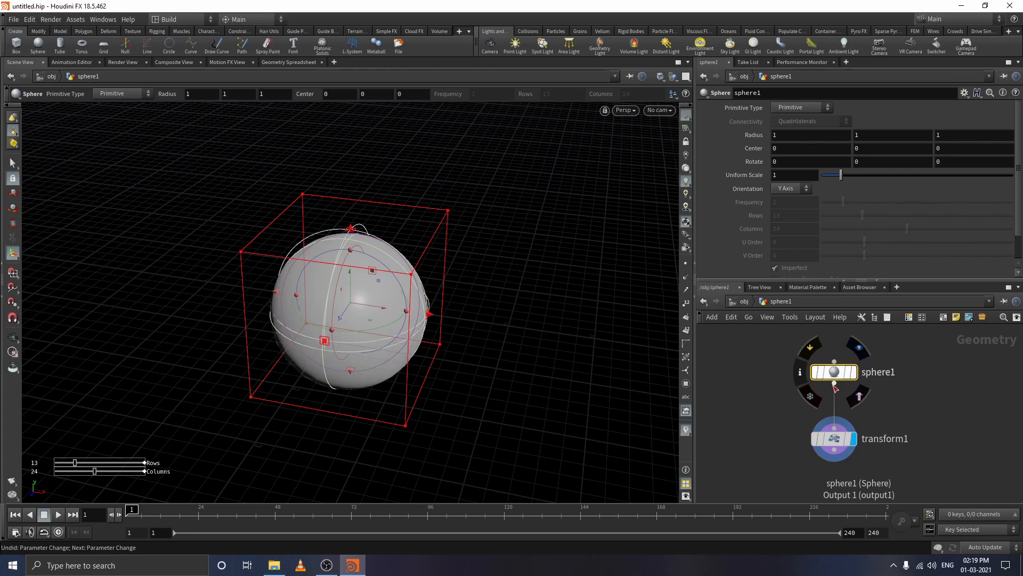
Step: Delete the transform node and reposition the remaining sphere node in the network
{"action": "left_click_drag", "start_coordinate": [759, 427], "coordinate": [899, 478]}
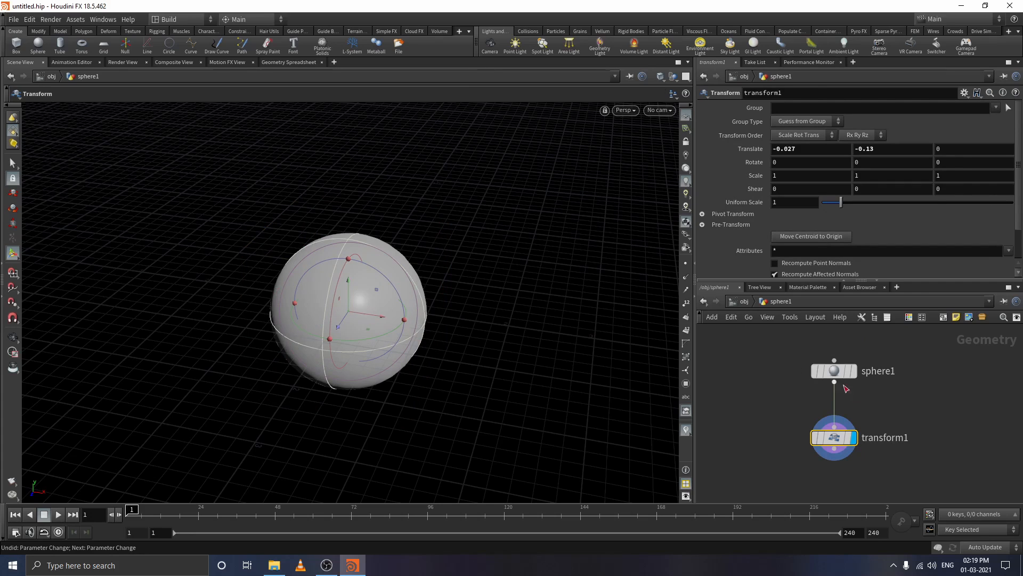
{"action": "left_click_drag", "start_coordinate": [764, 343], "coordinate": [907, 485]}
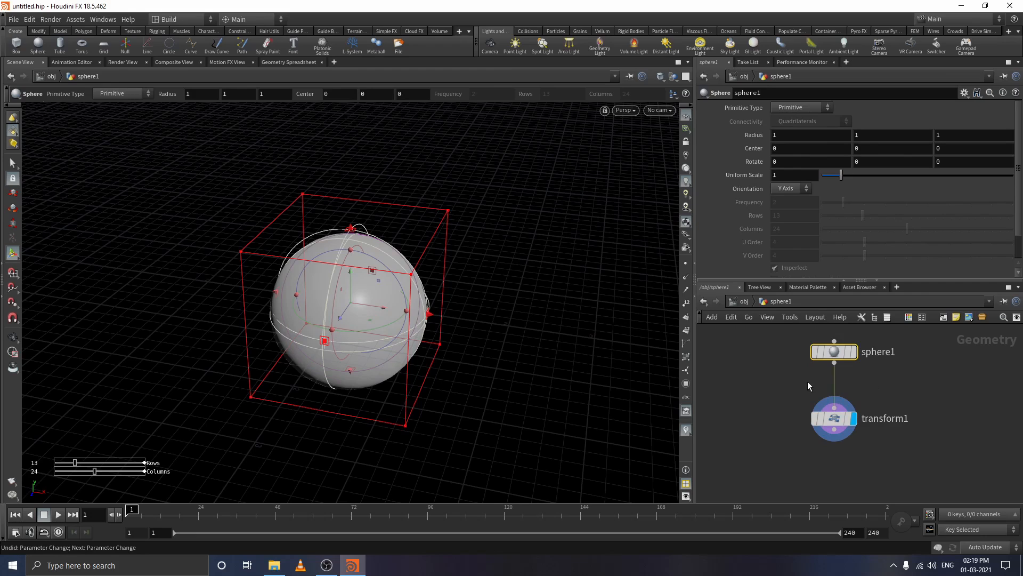
{"action": "left_click", "coordinate": [836, 425]}
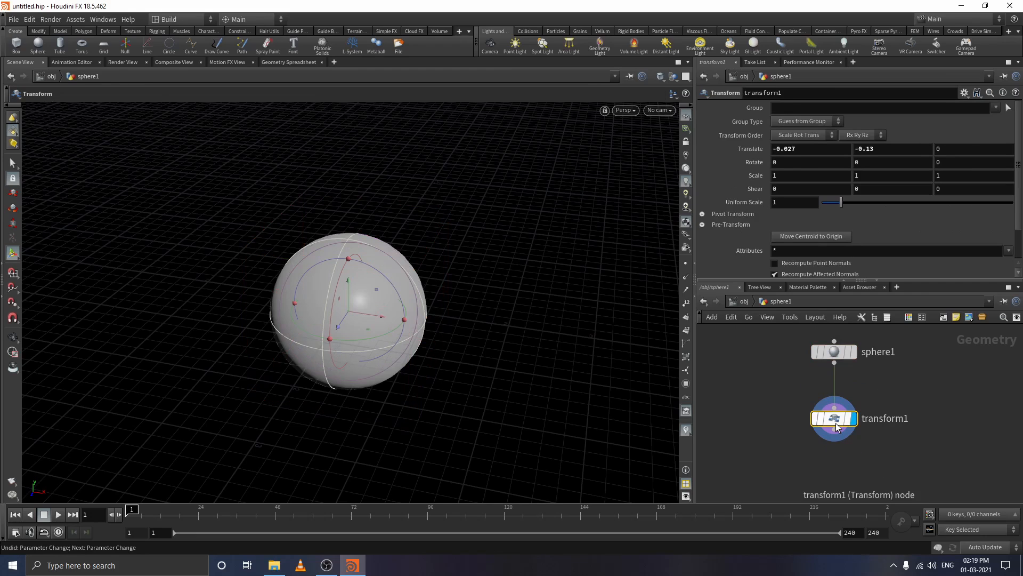
{"action": "key", "text": "Delete"}
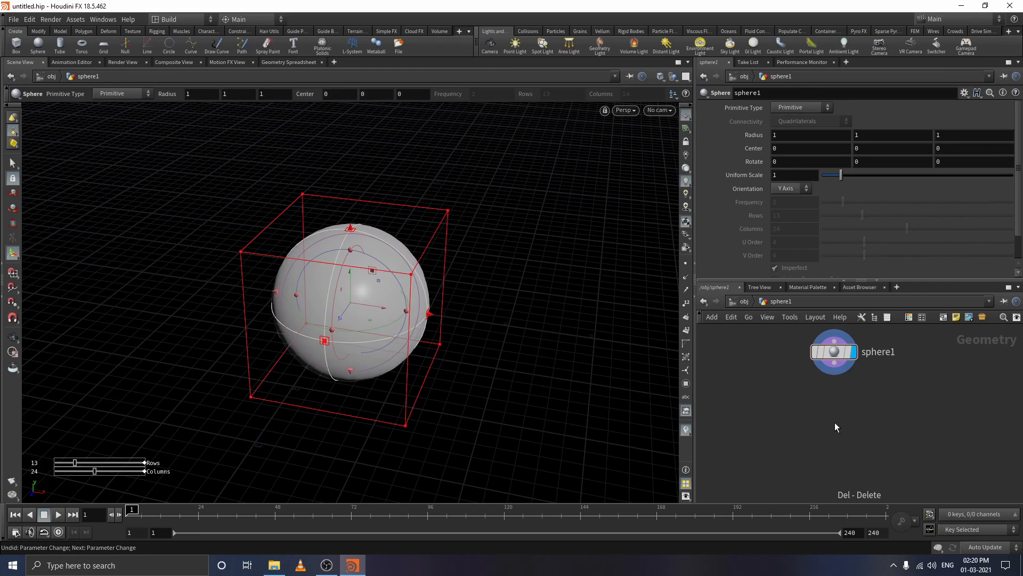
{"action": "left_click_drag", "start_coordinate": [835, 351], "coordinate": [797, 379]}
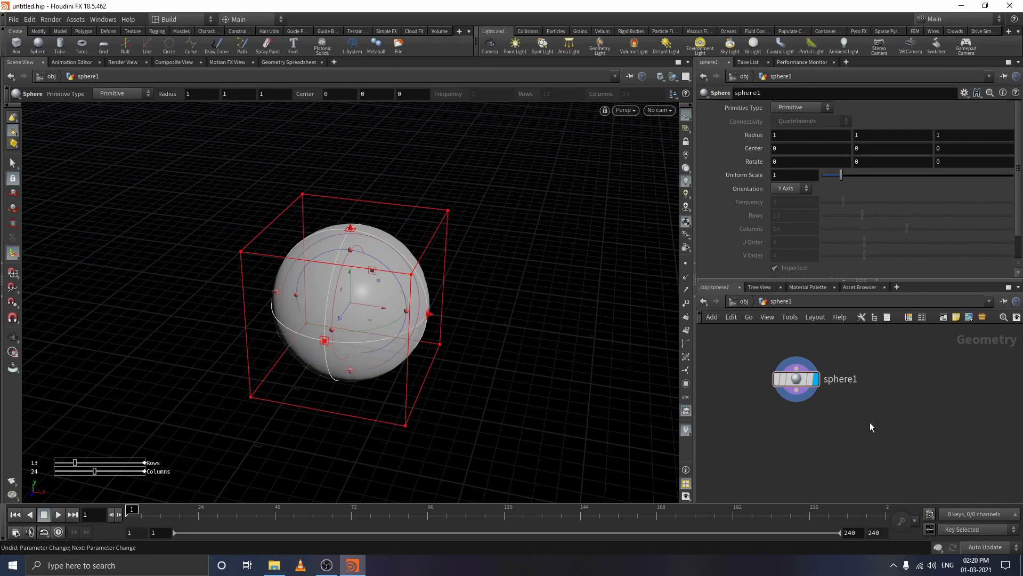
Step: Place a box object beside the sphere and raise it to a Translate of about 2.36, 0.19, -0.85
{"action": "left_click", "coordinate": [16, 46]}
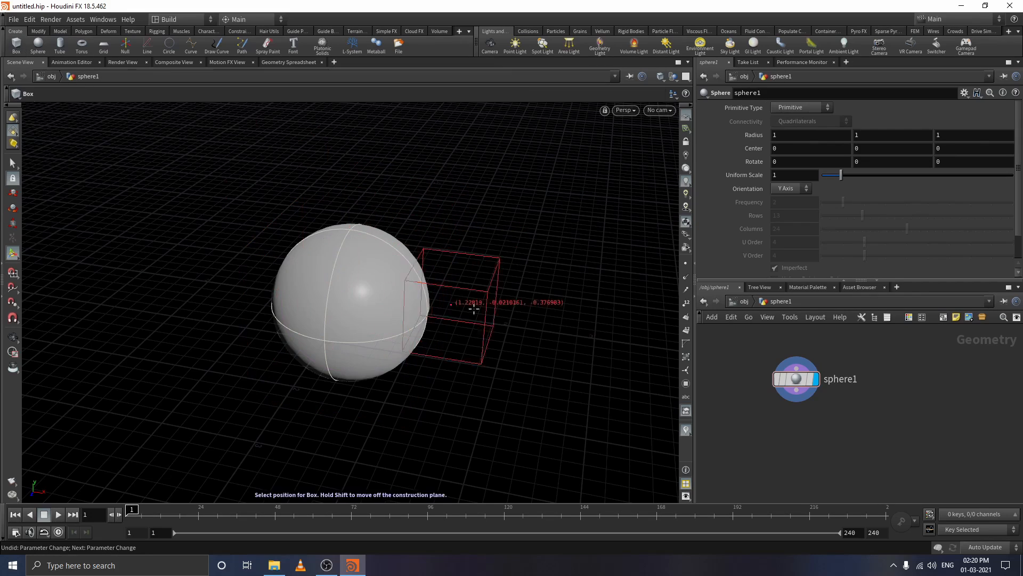
{"action": "left_click", "coordinate": [546, 323]}
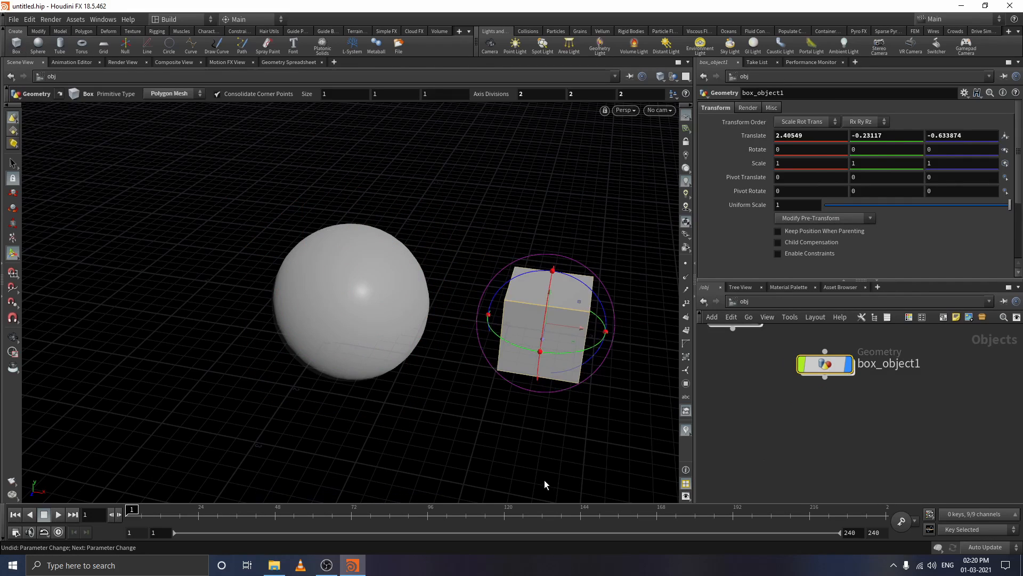
{"action": "middle_click_drag", "start_coordinate": [544, 480], "coordinate": [547, 443]}
Step: Line up the box object's node beside the sphere object's node in the object network
{"action": "left_click", "coordinate": [888, 451]}
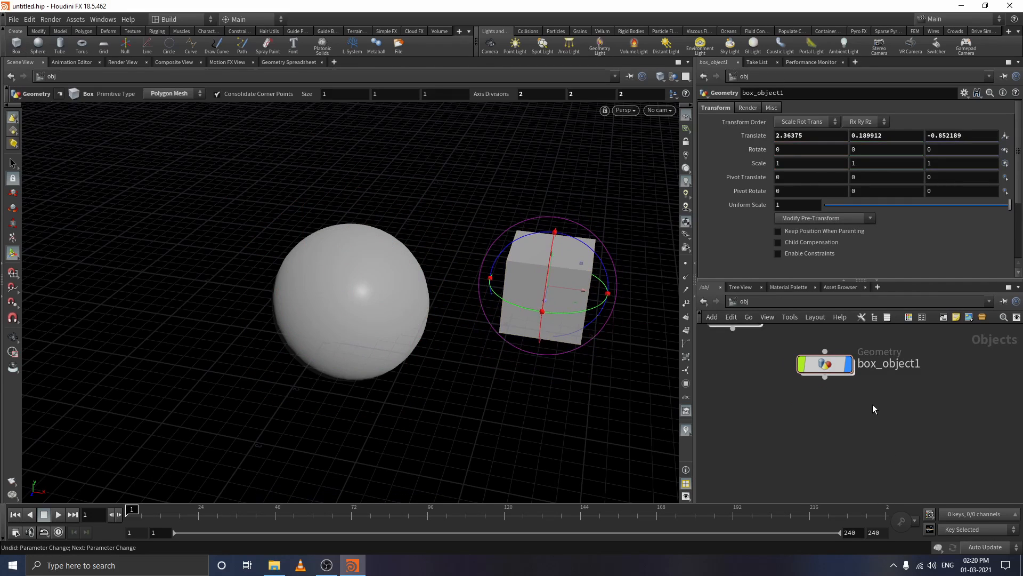
{"action": "middle_click_drag", "start_coordinate": [727, 446], "coordinate": [753, 515]}
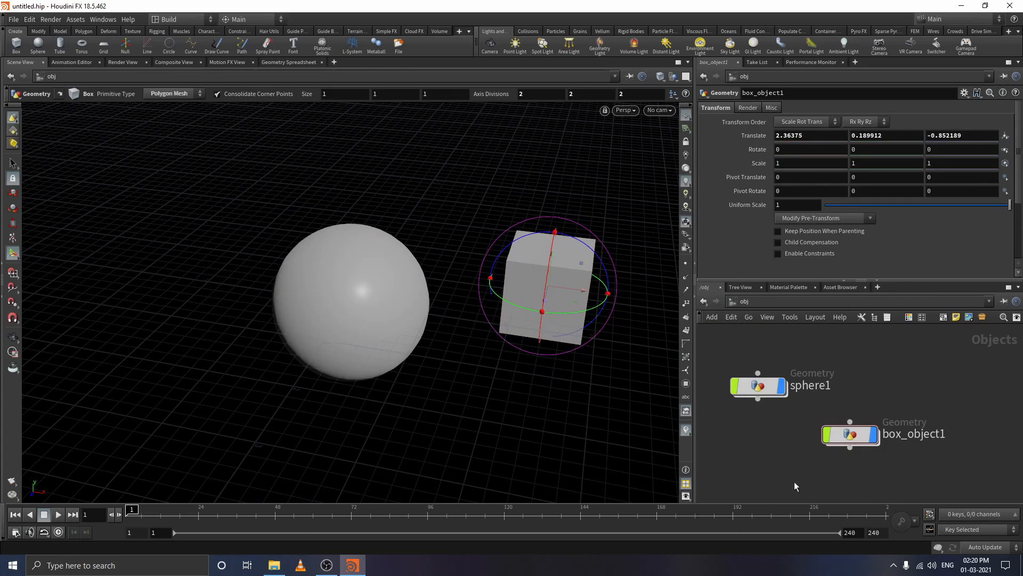
{"action": "left_click_drag", "start_coordinate": [844, 445], "coordinate": [888, 391]}
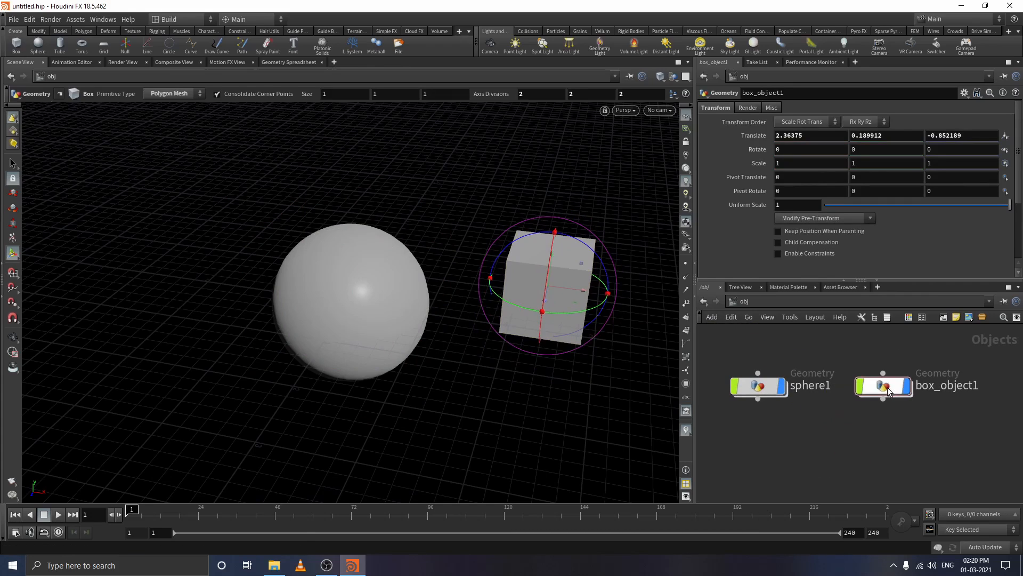
Step: Enter the sphere object's network and add a Merge node below the sphere node
{"action": "double_click", "coordinate": [759, 385]}
{"action": "key", "text": "Tab"}
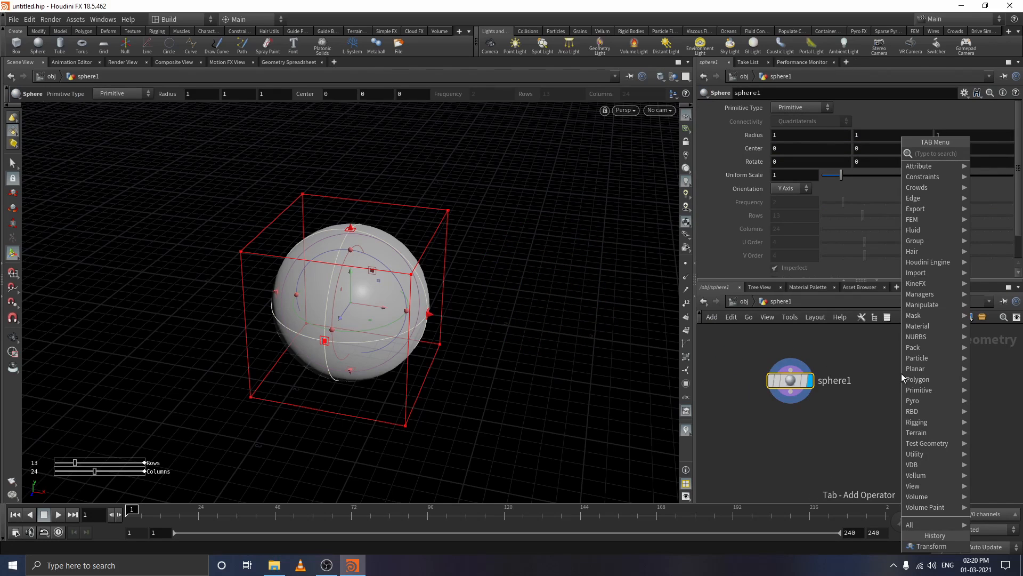
{"action": "type", "text": "merge"}
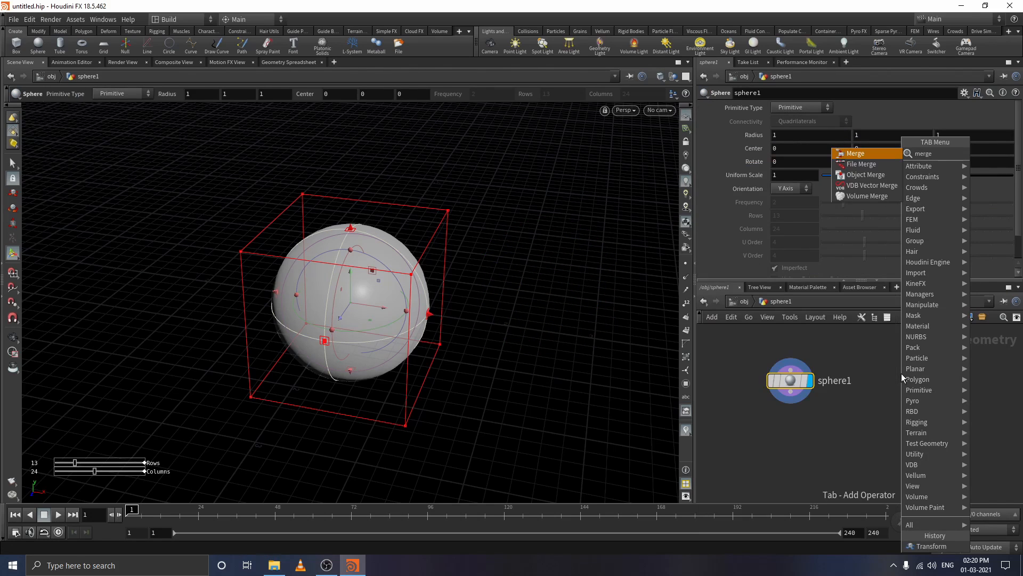
{"action": "key", "text": "Return"}
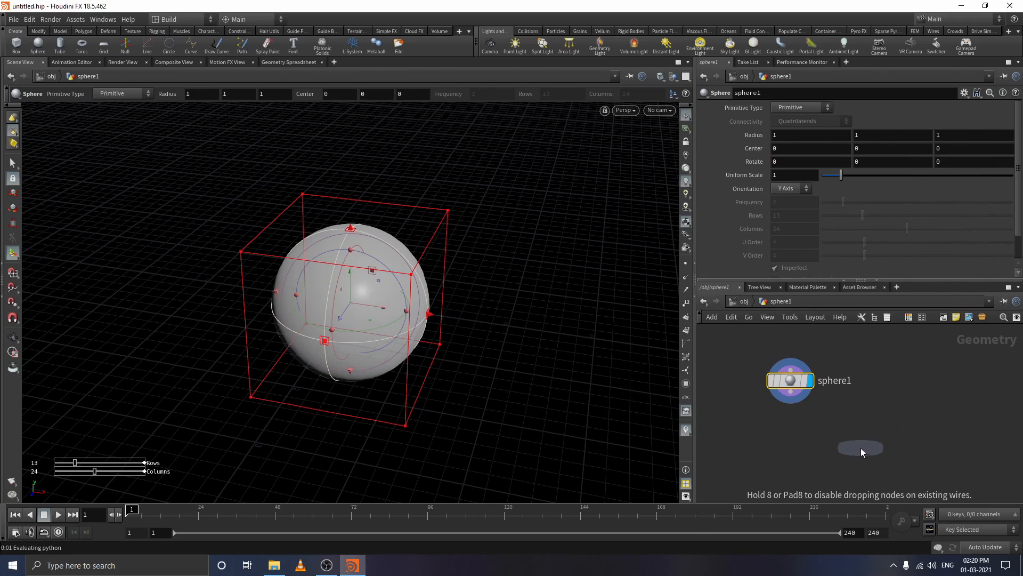
{"action": "left_click", "coordinate": [859, 450]}
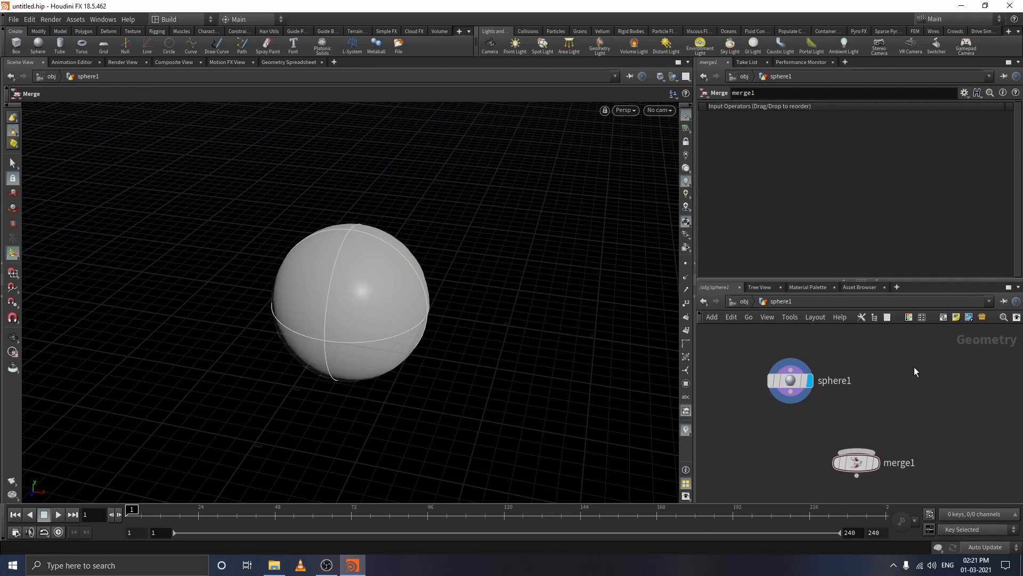
Step: Add a Box node beside the sphere node, above the merge node
{"action": "key", "text": "Tab"}
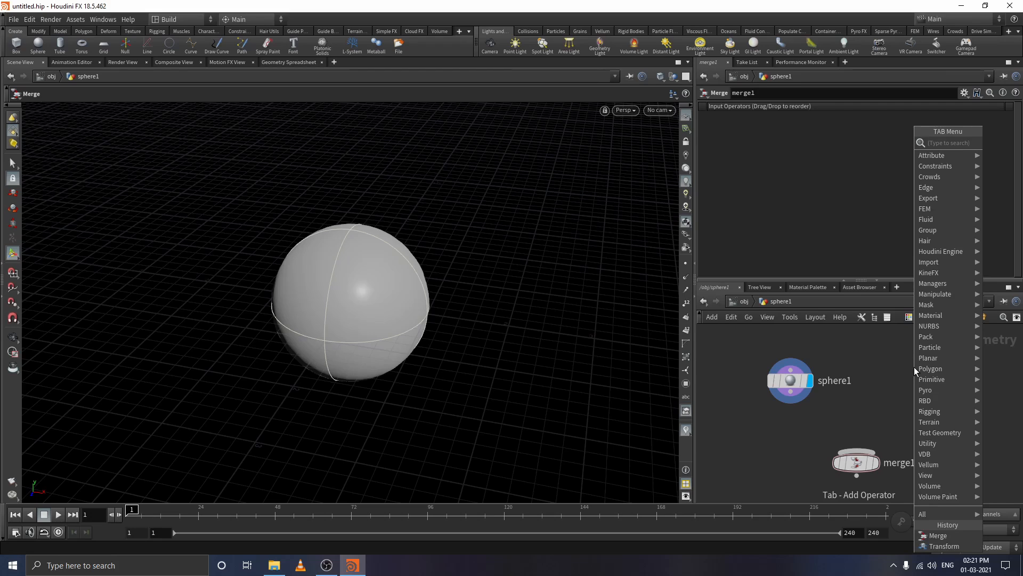
{"action": "type", "text": "box"}
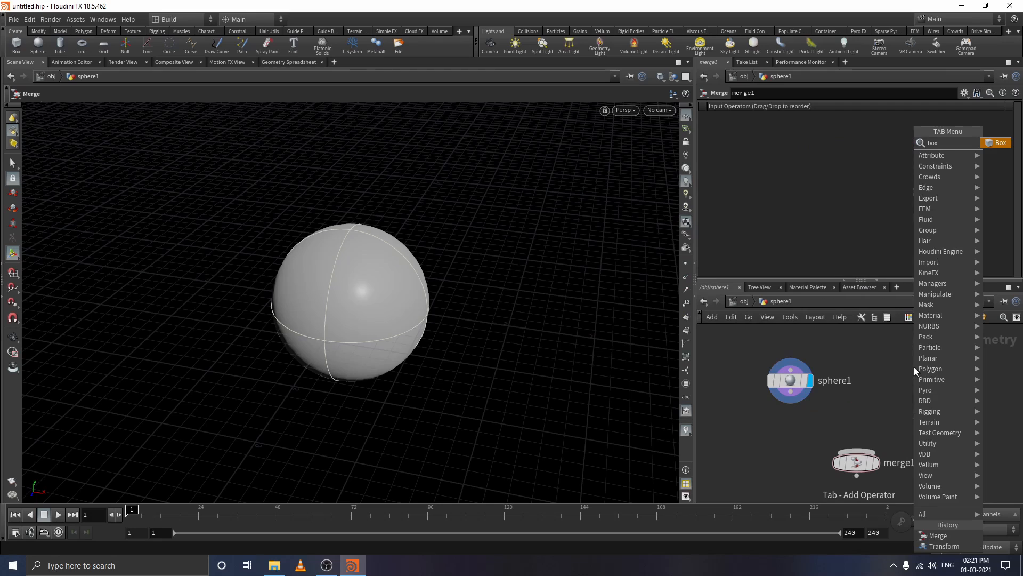
{"action": "key", "text": "Return"}
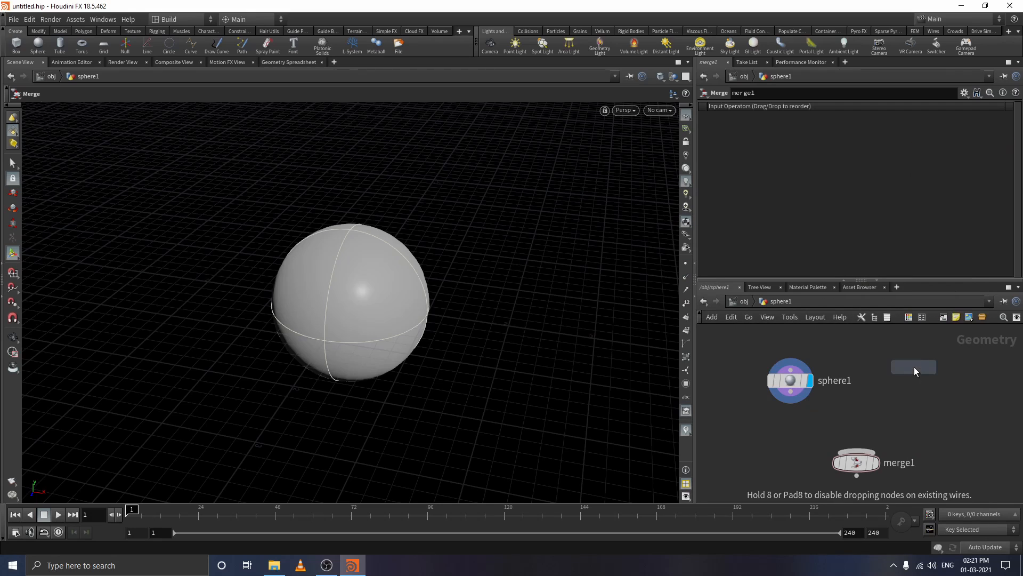
{"action": "left_click", "coordinate": [913, 369]}
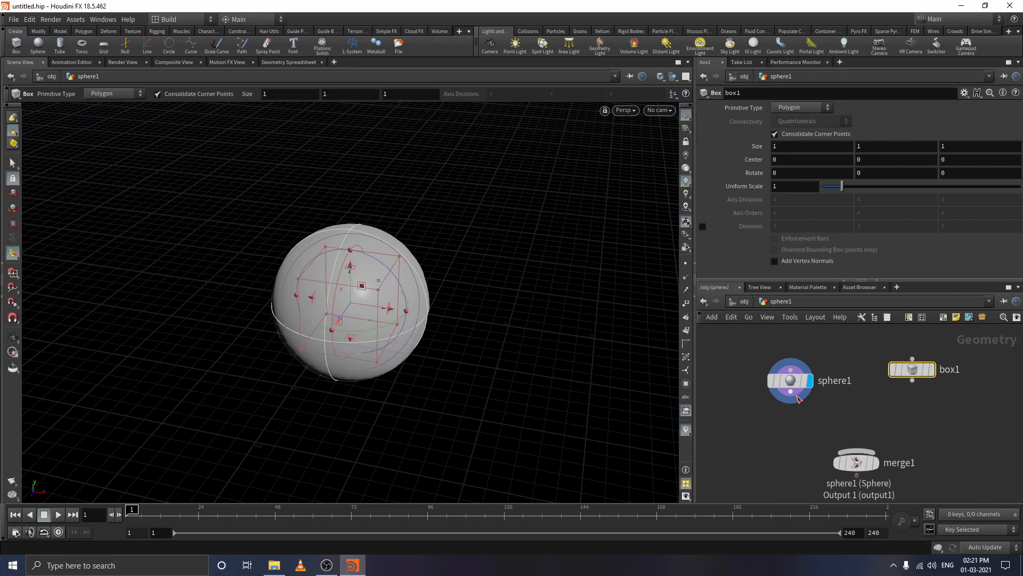
Step: Wire the outputs of the sphere node and the box node into the Merge node's input
{"action": "left_click", "coordinate": [791, 392]}
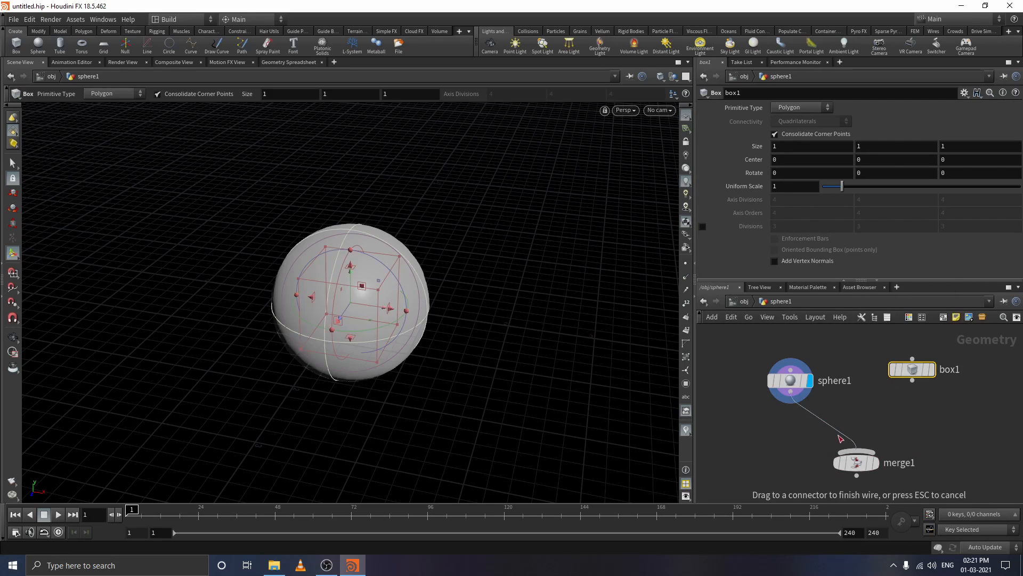
{"action": "left_click", "coordinate": [912, 380], "text": "shift"}
{"action": "left_click", "coordinate": [861, 447]}
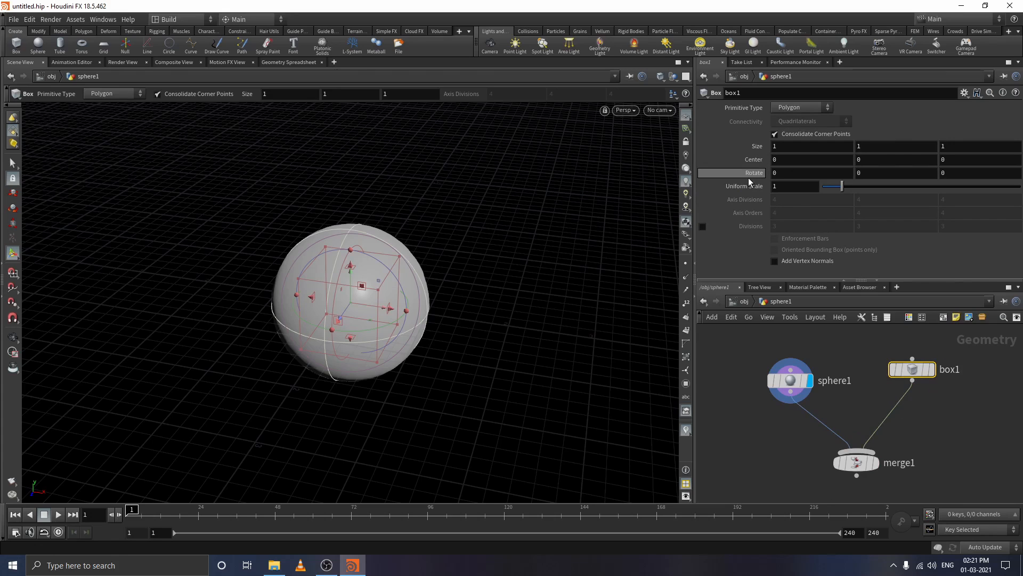
Step: Add a Transform node and insert it on the wire between the box node and the Merge node
{"action": "left_click_drag", "start_coordinate": [746, 174], "coordinate": [779, 151]}
{"action": "left_click", "coordinate": [720, 383]}
{"action": "key", "text": "Tab"}
{"action": "type", "text": "tra"}
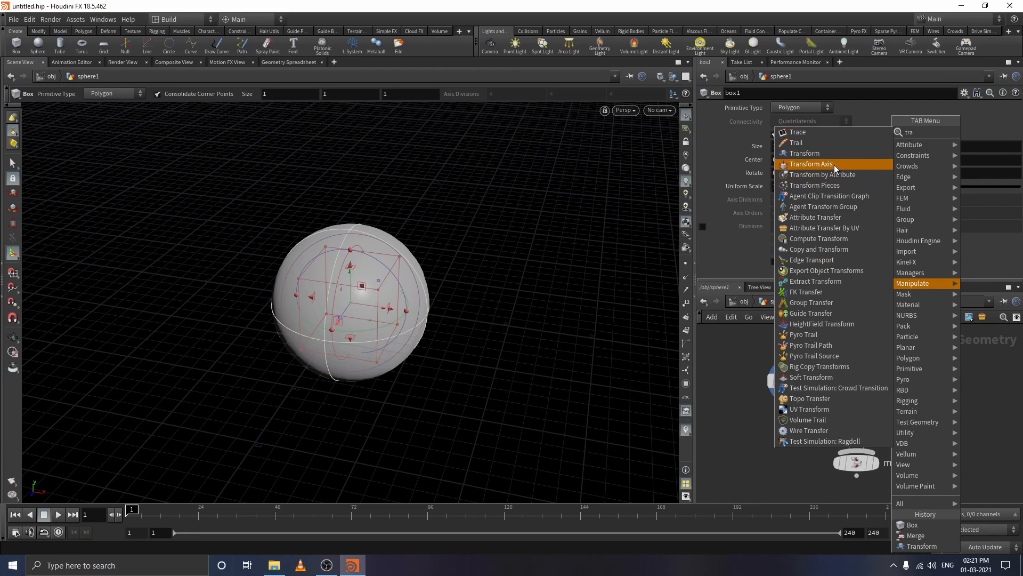
{"action": "left_click", "coordinate": [805, 153]}
{"action": "left_click", "coordinate": [880, 409]}
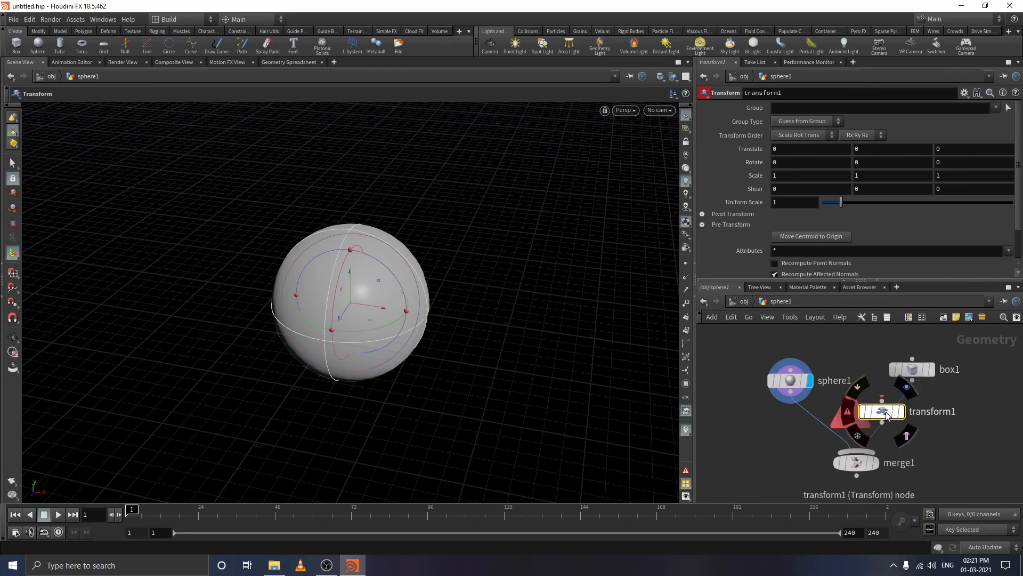
{"action": "left_click_drag", "start_coordinate": [888, 416], "coordinate": [901, 414]}
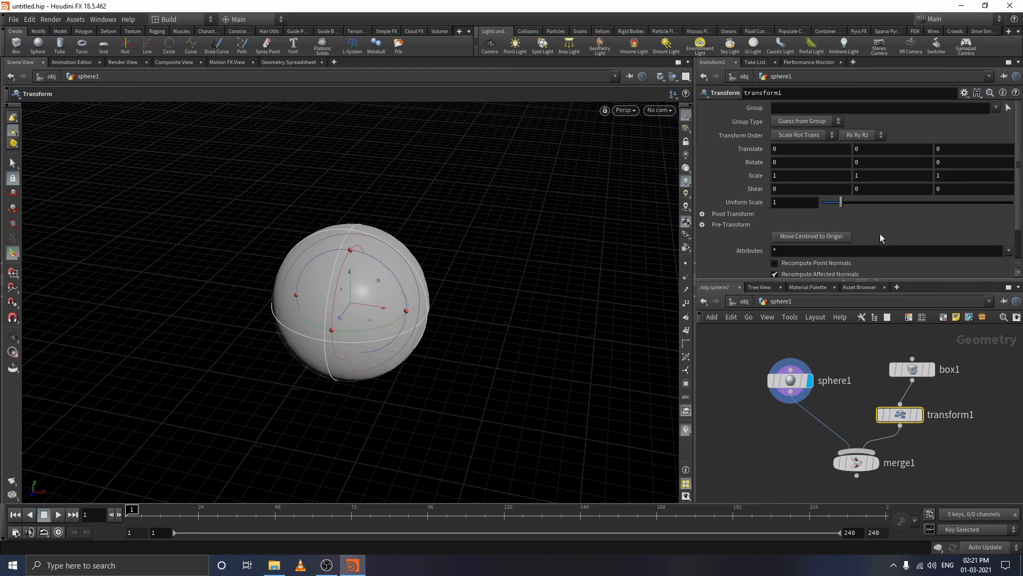
Step: Set the Transform node's X Translate to 2.2 and display the Merge node's output
{"action": "middle_click_drag", "start_coordinate": [797, 150], "coordinate": [808, 190]}
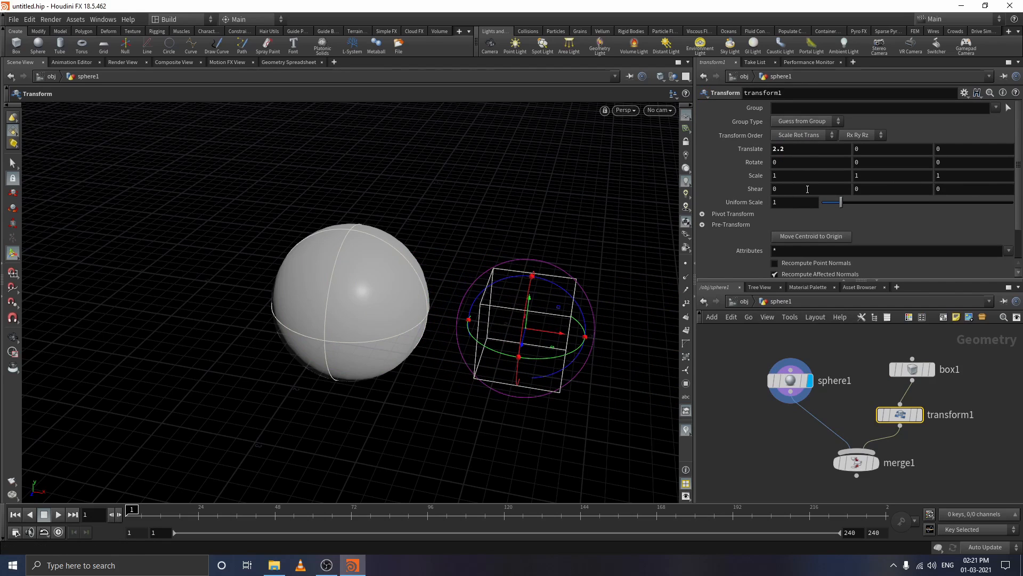
{"action": "left_click", "coordinate": [874, 462]}
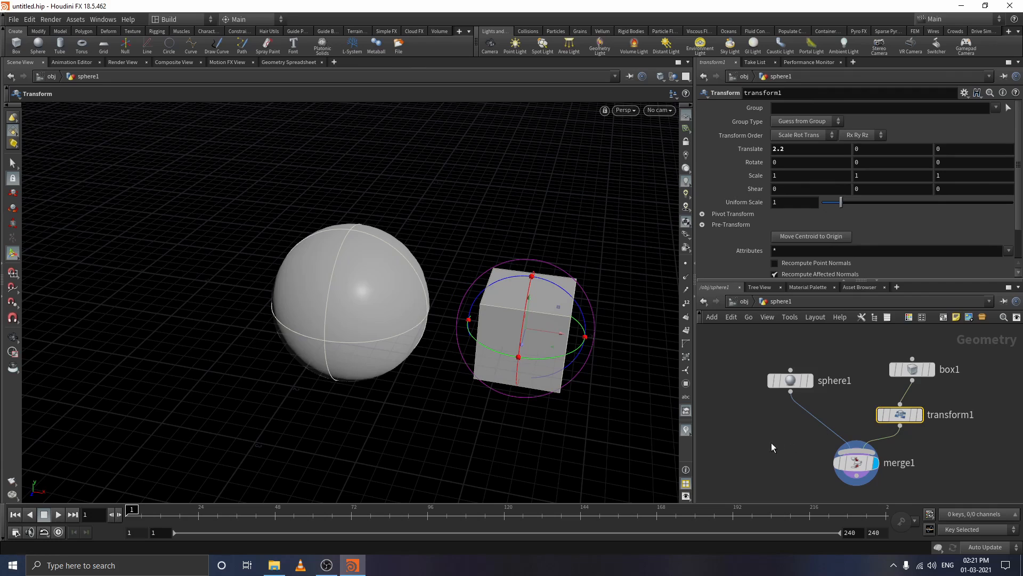
Step: Delete the box, Transform and Merge nodes, and reposition the remaining sphere node in the network
{"action": "middle_click_drag", "start_coordinate": [771, 444], "coordinate": [741, 419]}
{"action": "left_click_drag", "start_coordinate": [807, 334], "coordinate": [931, 517]}
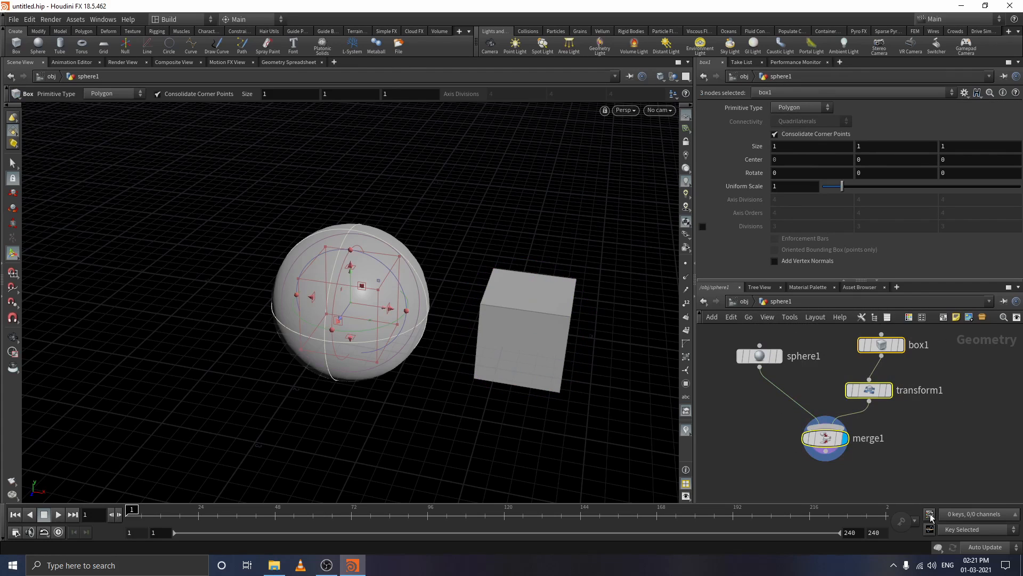
{"action": "key", "text": "Delete"}
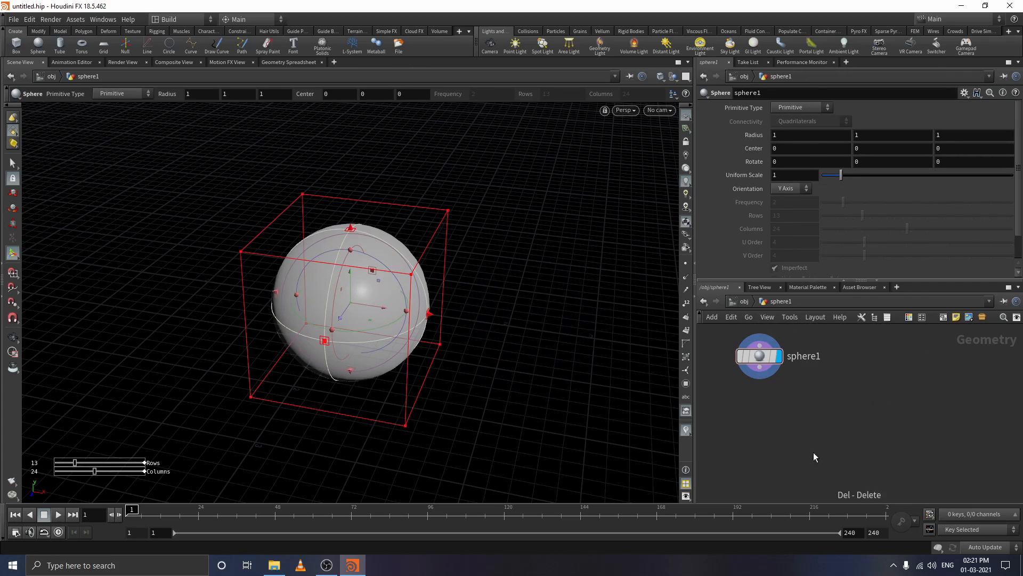
{"action": "left_click_drag", "start_coordinate": [766, 356], "coordinate": [832, 369]}
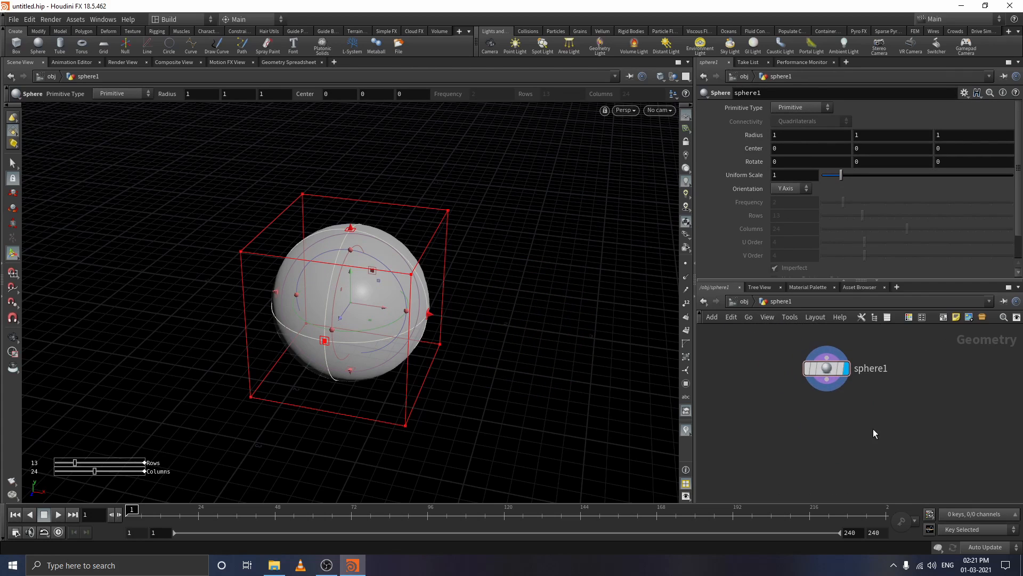
Step: Add a Color node wired below the sphere node and turn on its display
{"action": "key", "text": "Tab"}
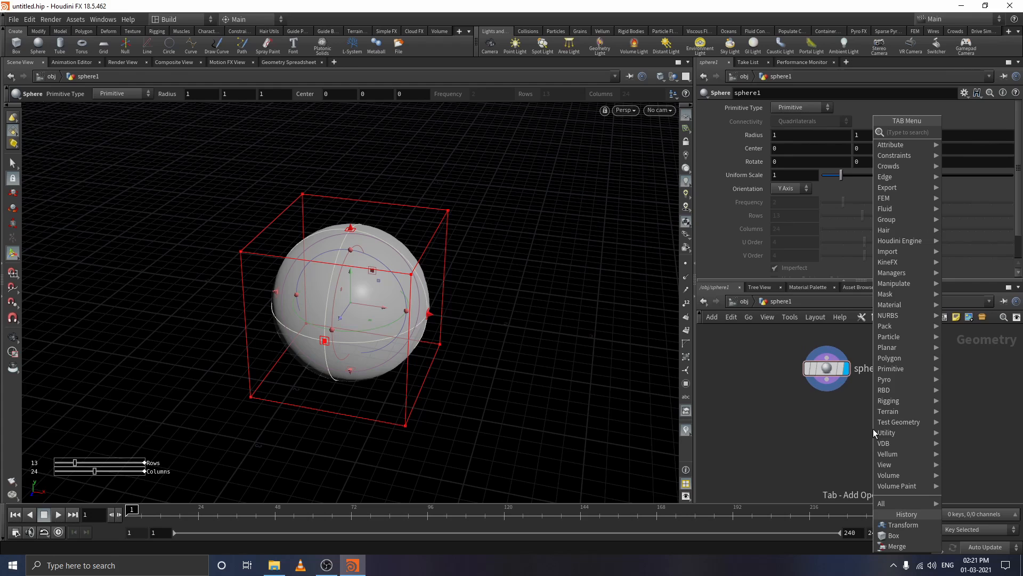
{"action": "type", "text": "colo"}
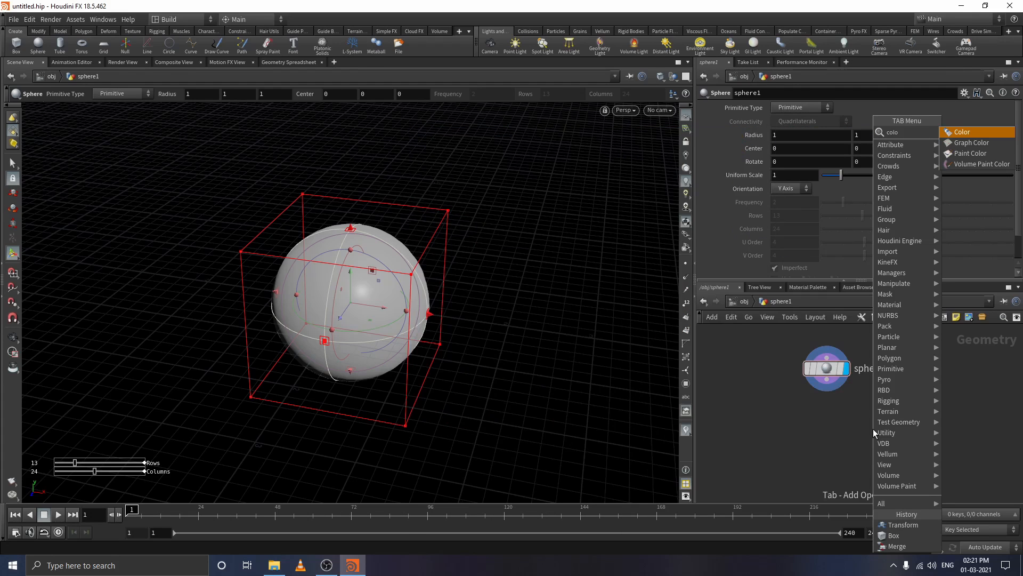
{"action": "key", "text": "Return"}
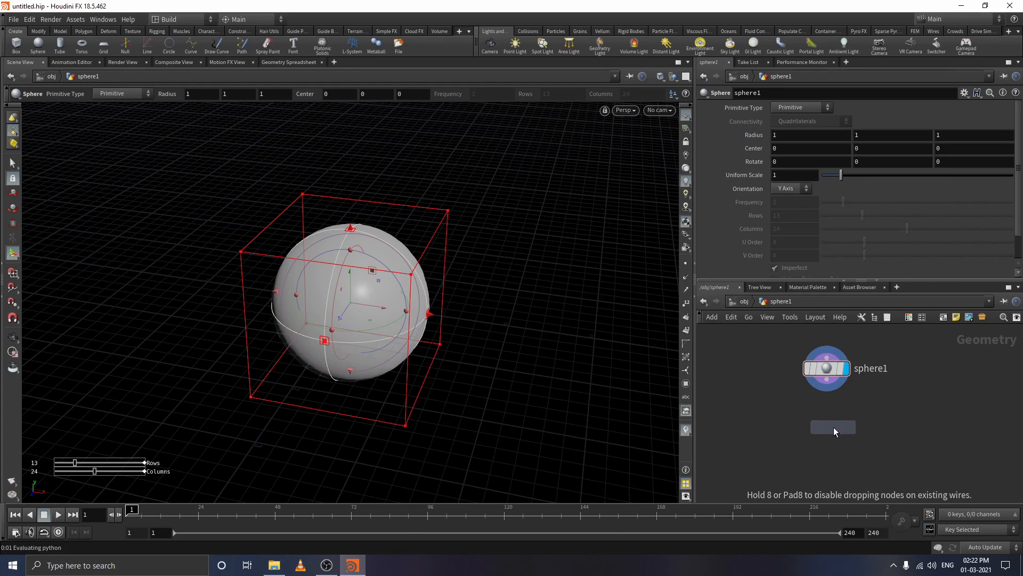
{"action": "left_click", "coordinate": [834, 427]}
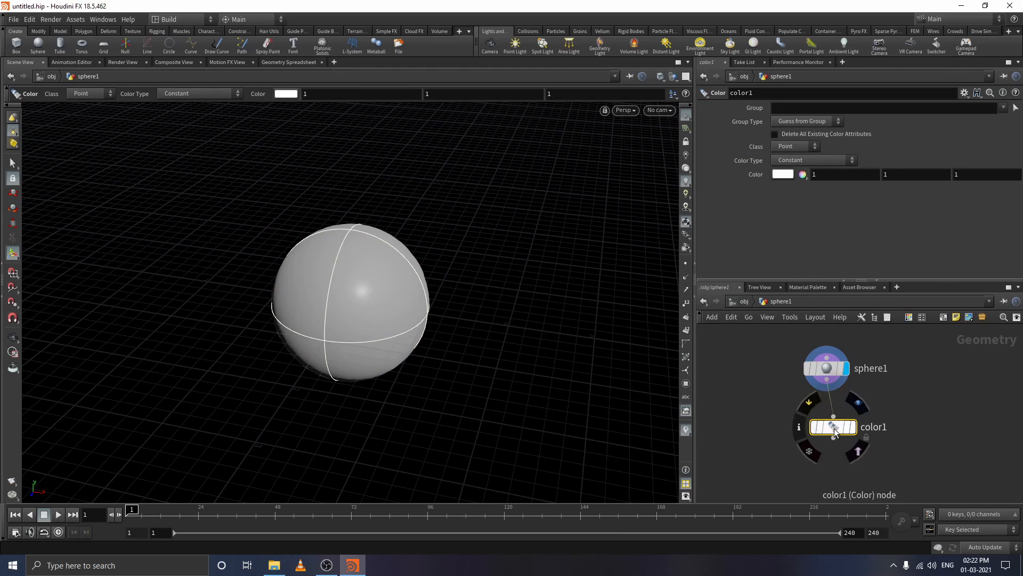
{"action": "left_click_drag", "start_coordinate": [834, 428], "coordinate": [834, 436]}
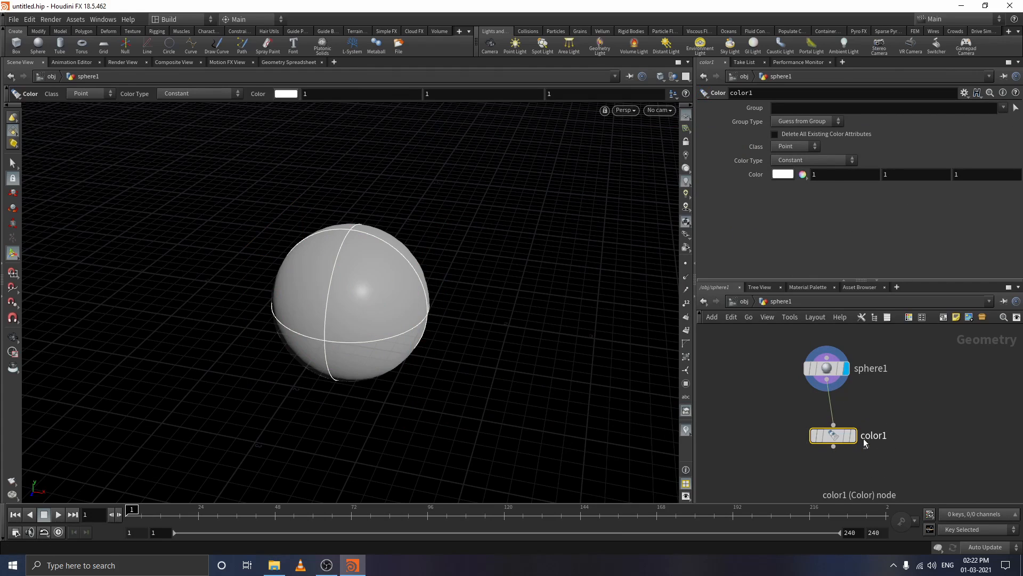
{"action": "left_click", "coordinate": [859, 438]}
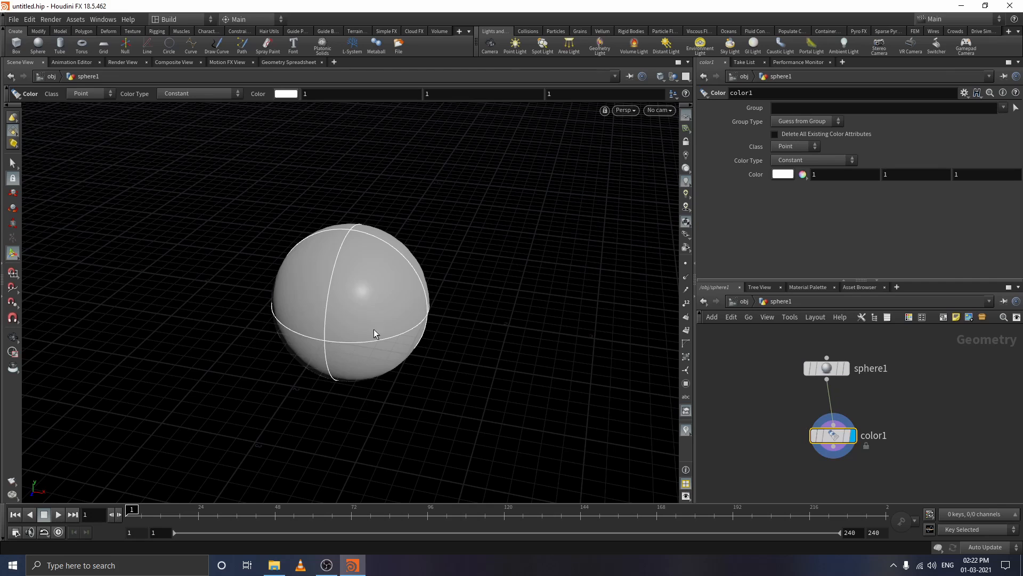
Step: Try red and orange for the Color node, settle on yellow (FFFF00), and close the color editor
{"action": "left_click", "coordinate": [783, 173]}
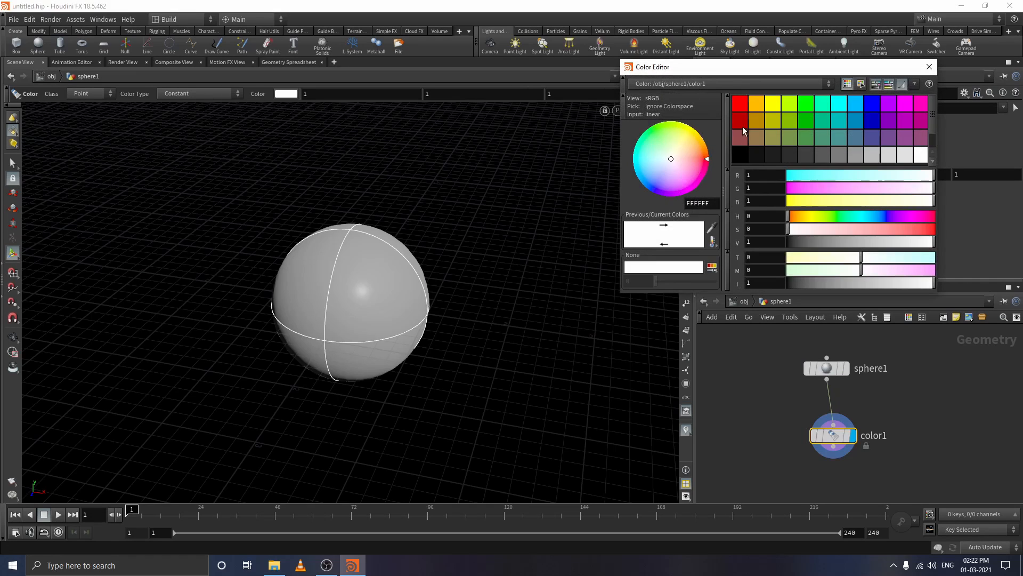
{"action": "left_click", "coordinate": [740, 103]}
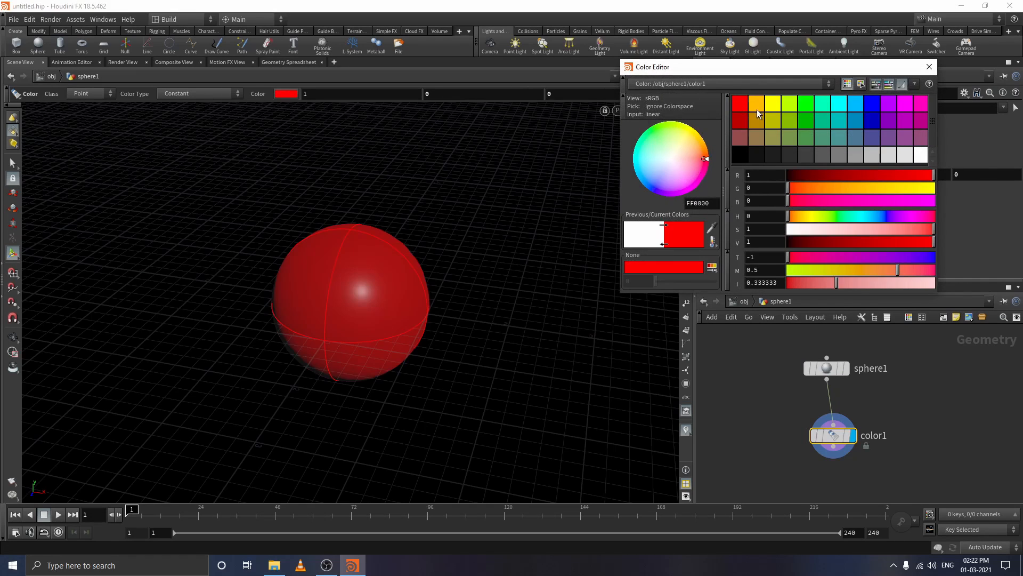
{"action": "left_click", "coordinate": [757, 106]}
{"action": "left_click", "coordinate": [771, 108]}
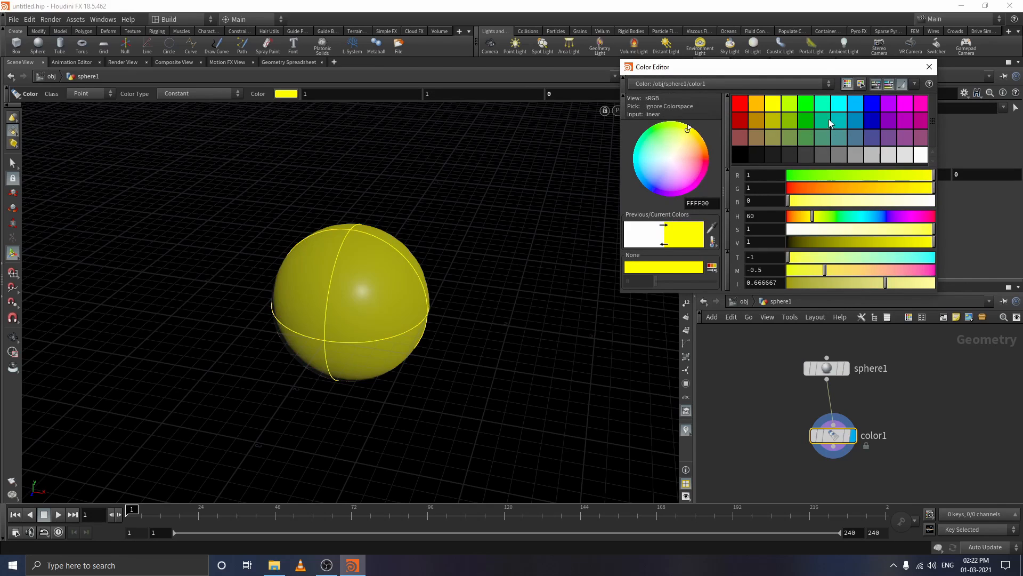
{"action": "left_click", "coordinate": [930, 67]}
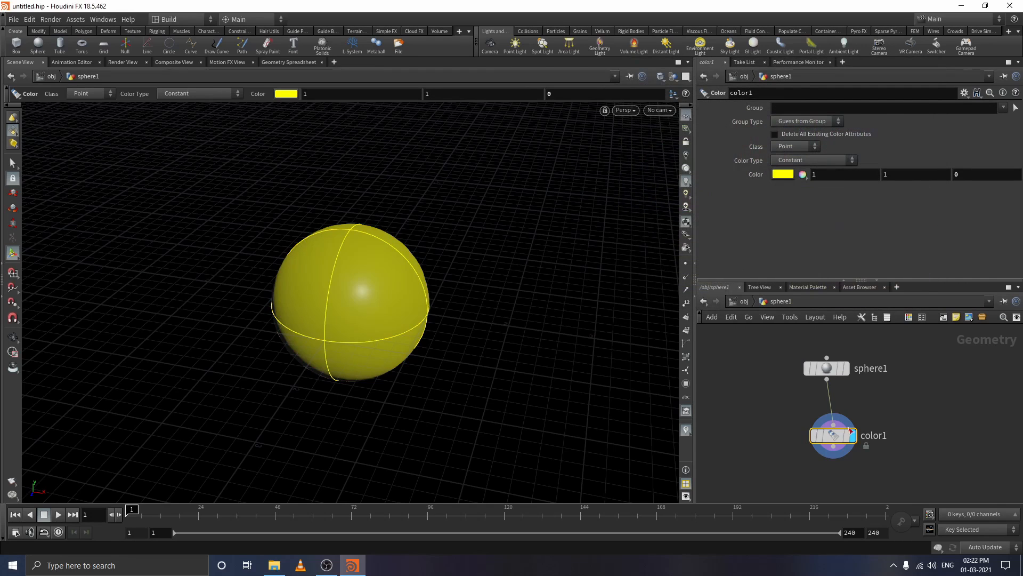
{"action": "left_click_drag", "start_coordinate": [768, 350], "coordinate": [913, 479]}
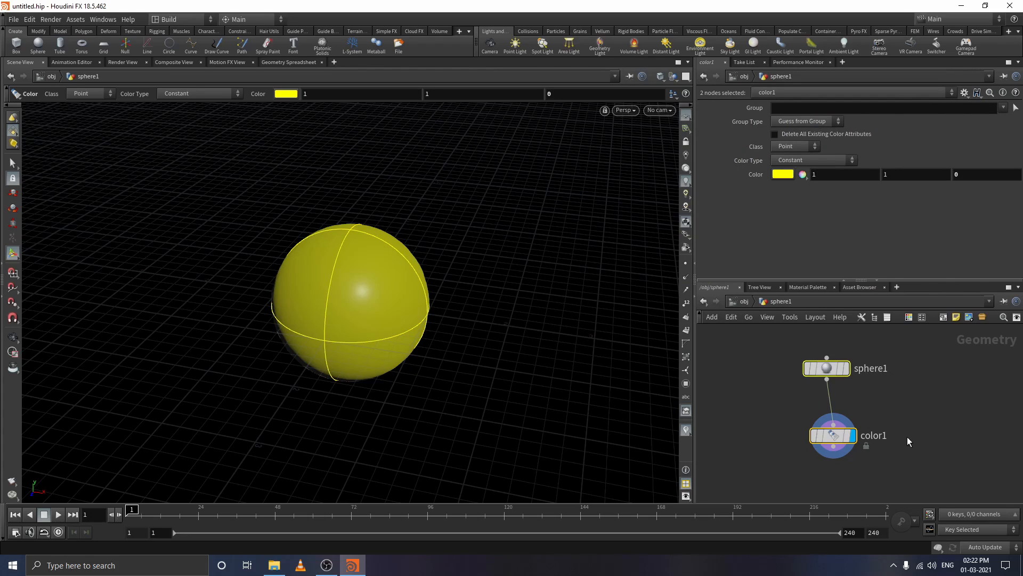
{"action": "left_click", "coordinate": [934, 417]}
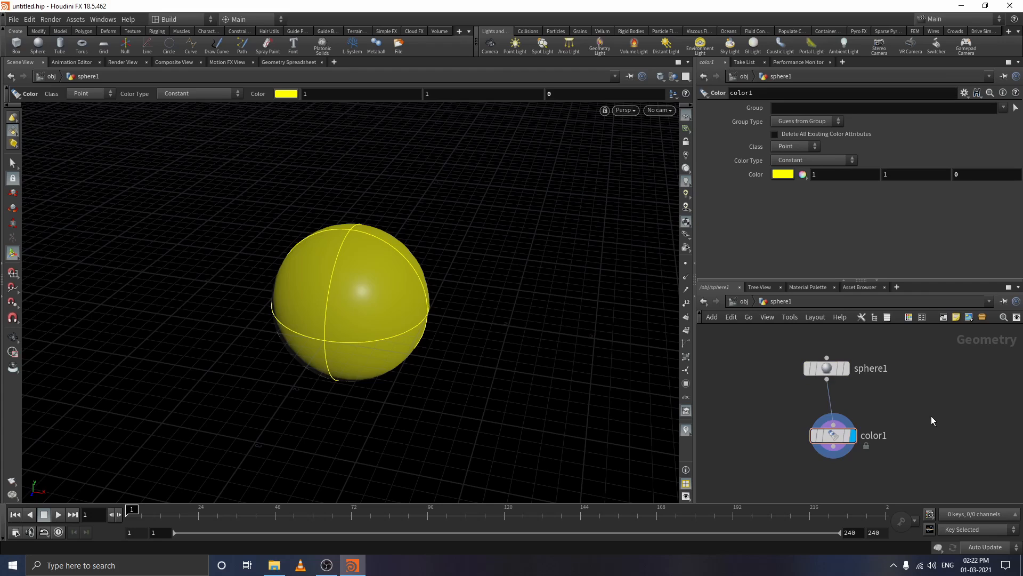
Step: Return to the object level and place a grid under the sphere, at a Translate of about -0.007, -0.796, -0.041
{"action": "left_click", "coordinate": [743, 302]}
{"action": "middle_click_drag", "start_coordinate": [756, 425], "coordinate": [819, 410]}
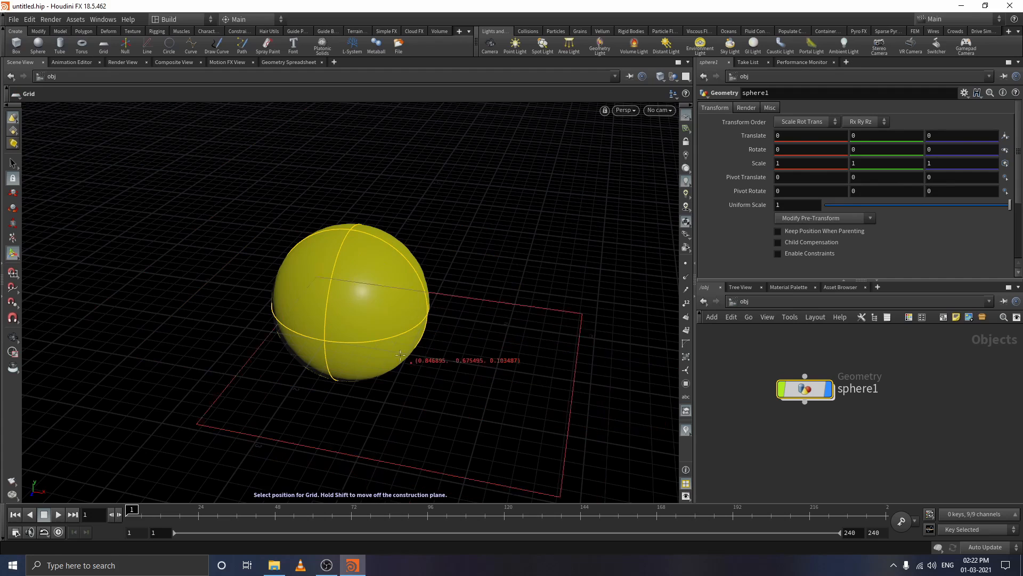
{"action": "left_click", "coordinate": [341, 381]}
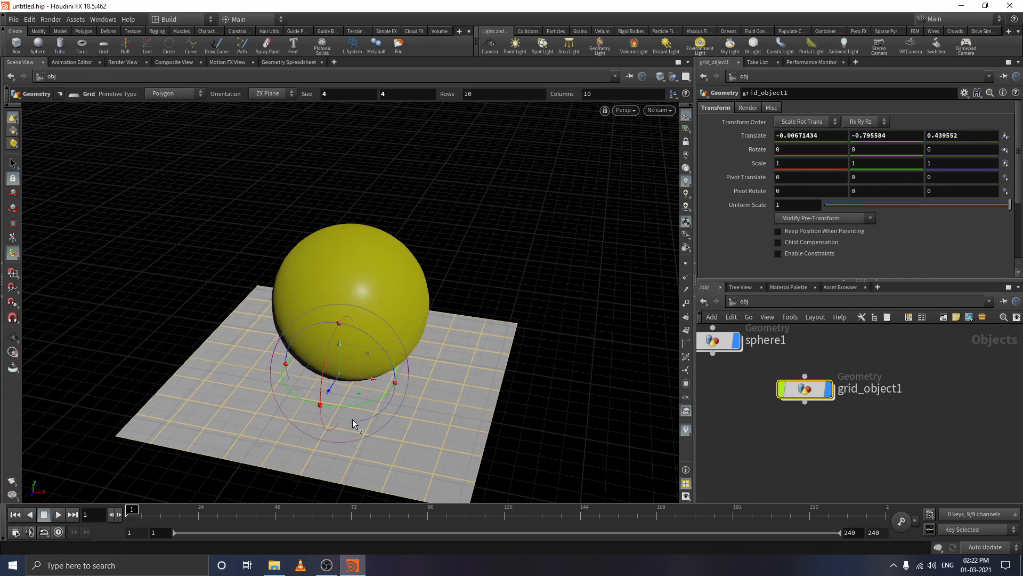
{"action": "left_click_drag", "start_coordinate": [329, 392], "coordinate": [341, 374]}
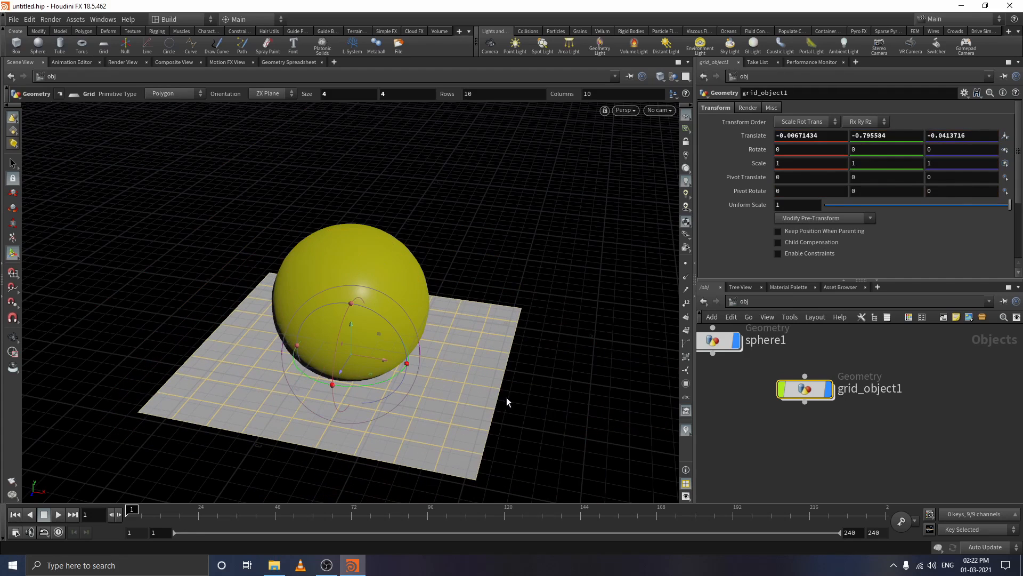
{"action": "left_click", "coordinate": [762, 446]}
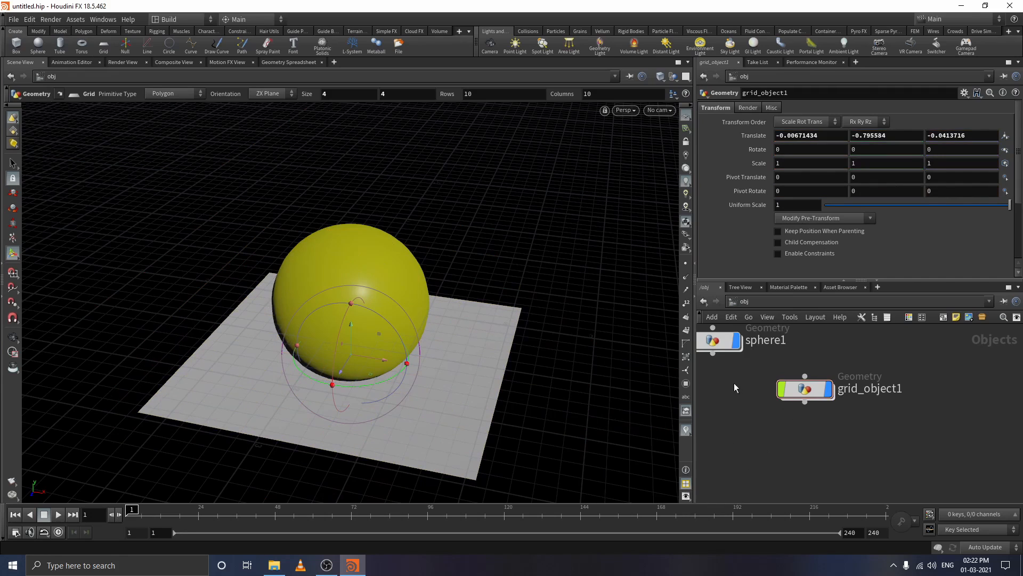
Step: Enter the sphere object's network, move the Color node further down, and add an Object Merge node beside the sphere node
{"action": "middle_click_drag", "start_coordinate": [734, 384], "coordinate": [790, 443]}
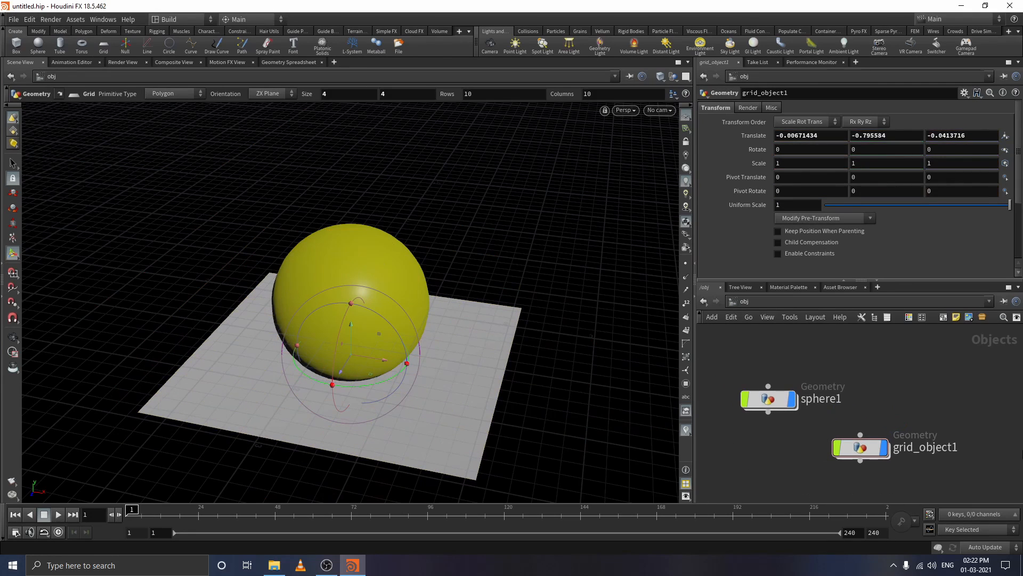
{"action": "double_click", "coordinate": [768, 400]}
{"action": "left_click_drag", "start_coordinate": [827, 442], "coordinate": [826, 477]}
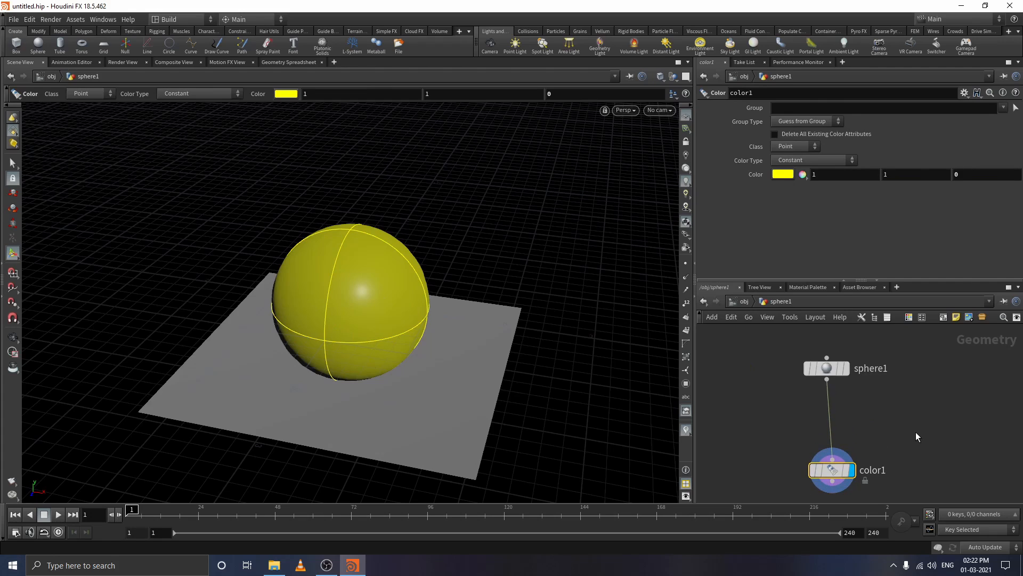
{"action": "key", "text": "Tab"}
{"action": "type", "text": "o"}
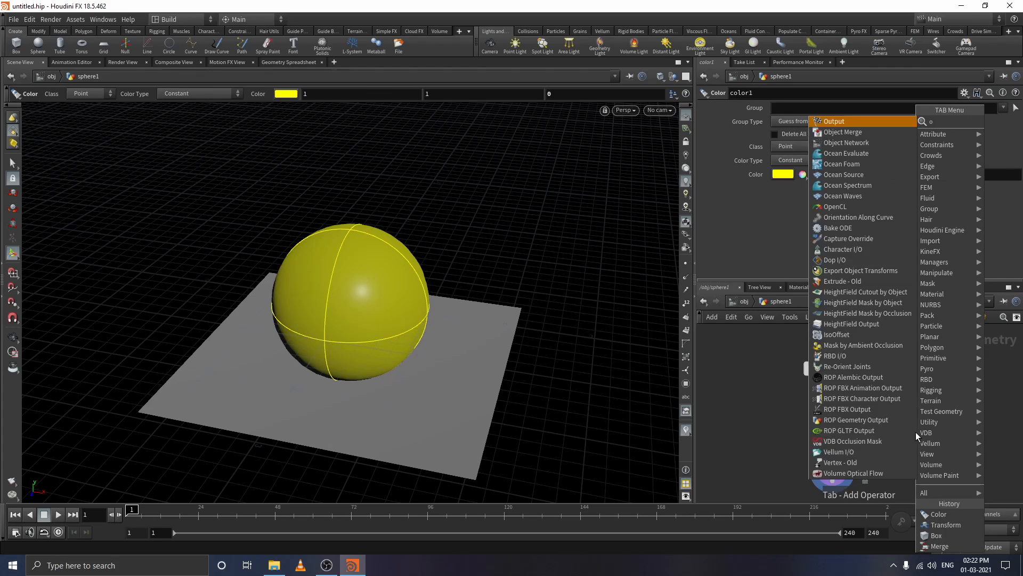
{"action": "type", "text": "bject"}
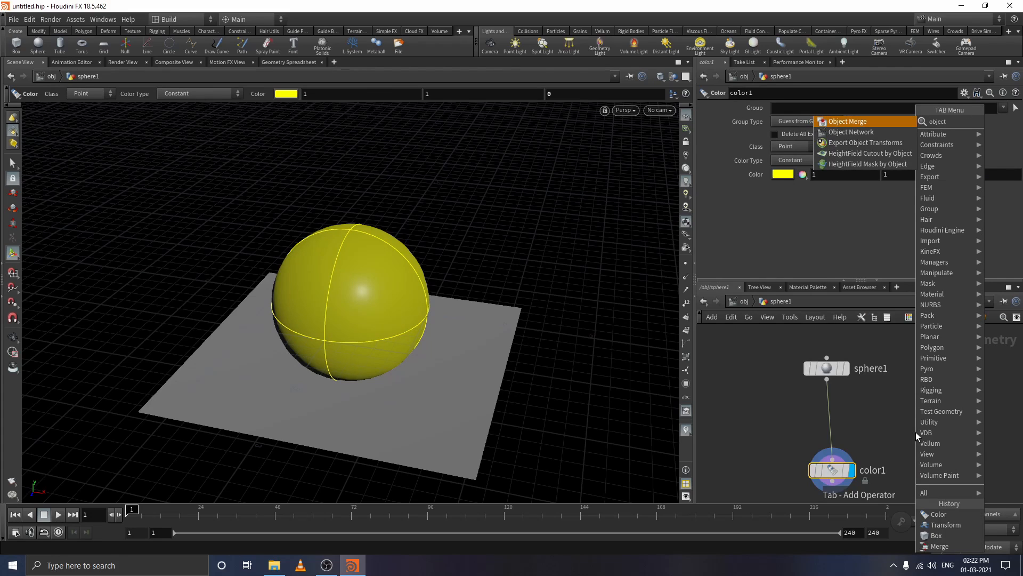
{"action": "left_click", "coordinate": [856, 123]}
{"action": "left_click", "coordinate": [917, 377]}
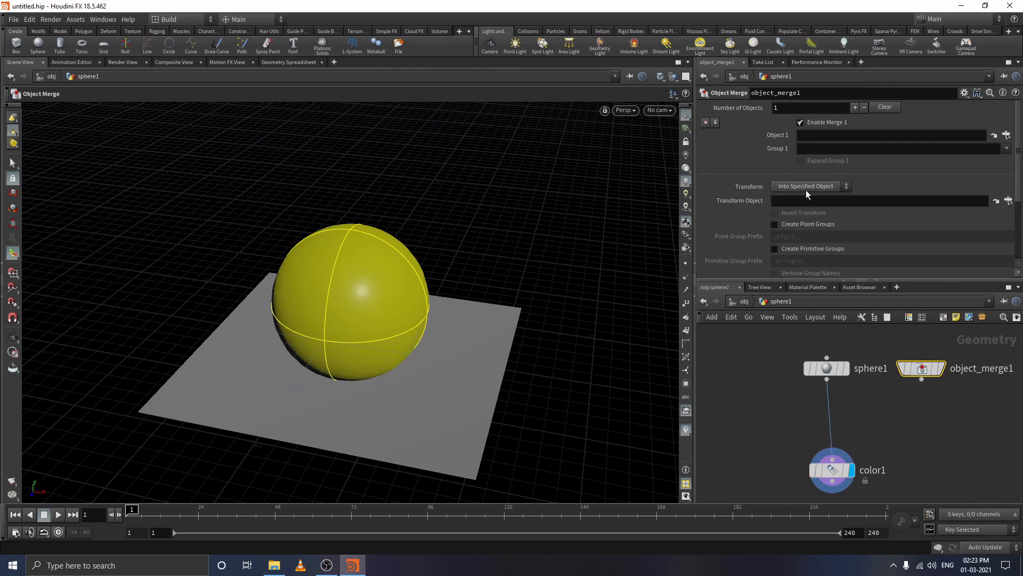
Step: Set the Object Merge node's Object 1 to /obj/grid_object1 by choosing the grid object from the operator tree
{"action": "left_click", "coordinate": [1007, 136]}
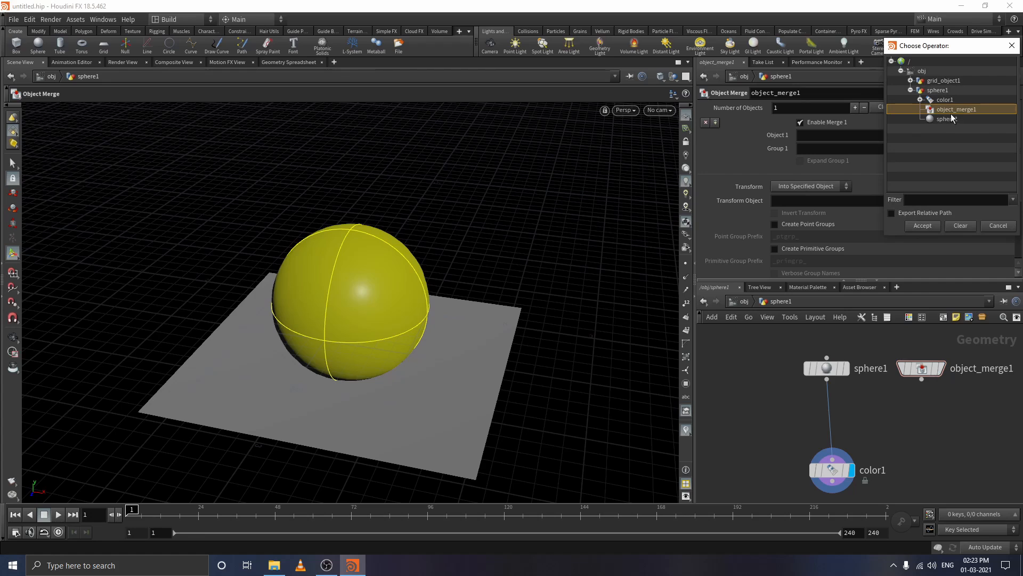
{"action": "left_click", "coordinate": [937, 82]}
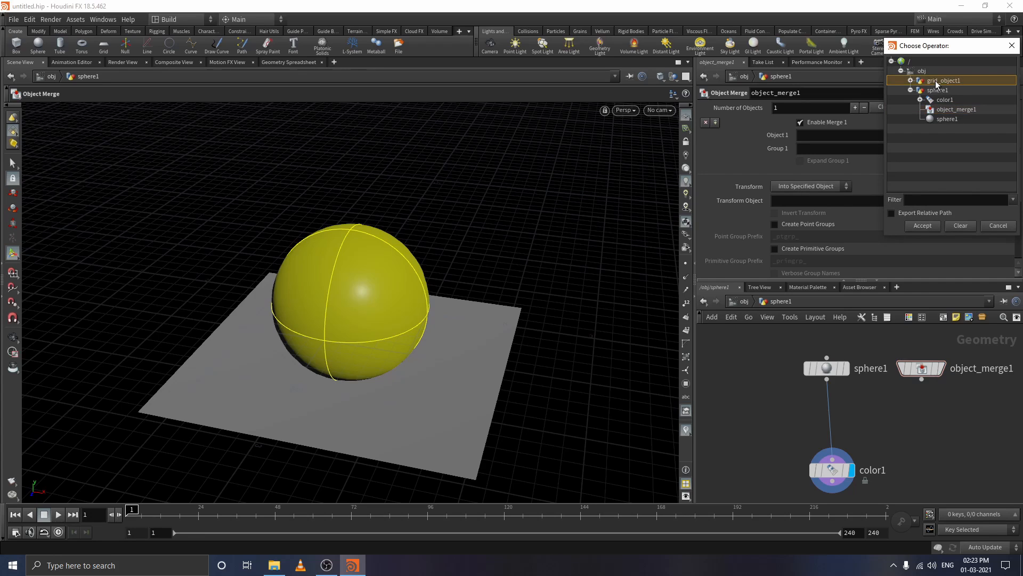
{"action": "left_click", "coordinate": [920, 226]}
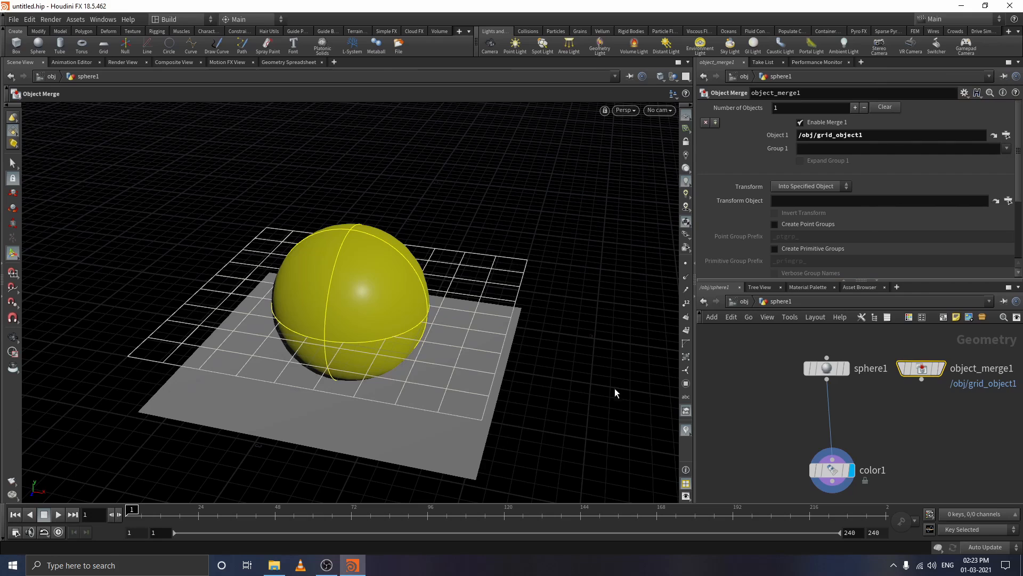
Step: Move the Color node closer to the sphere node and add a Merge node below it
{"action": "left_click_drag", "start_coordinate": [921, 379], "coordinate": [852, 415]}
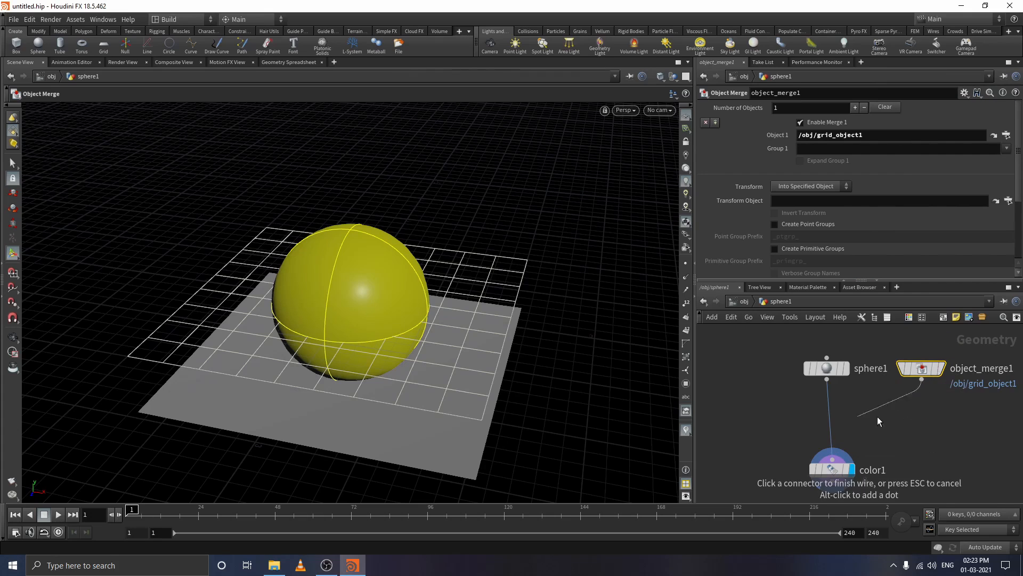
{"action": "key", "text": "Escape"}
{"action": "scroll", "coordinate": [880, 427], "scroll_direction": "down", "scroll_amount": 3}
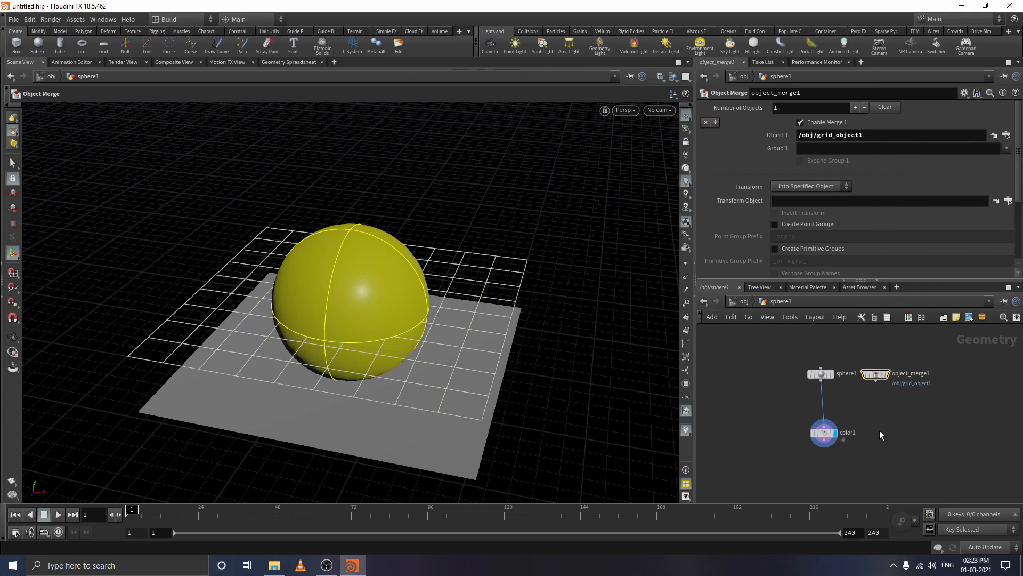
{"action": "left_click_drag", "start_coordinate": [825, 438], "coordinate": [826, 417]}
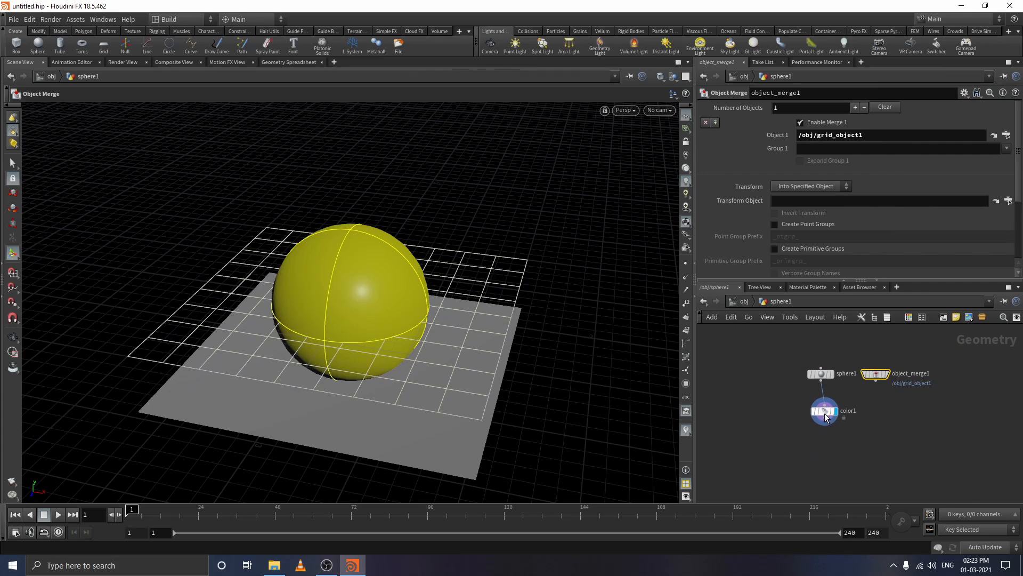
{"action": "key", "text": "Tab"}
{"action": "type", "text": "mer"}
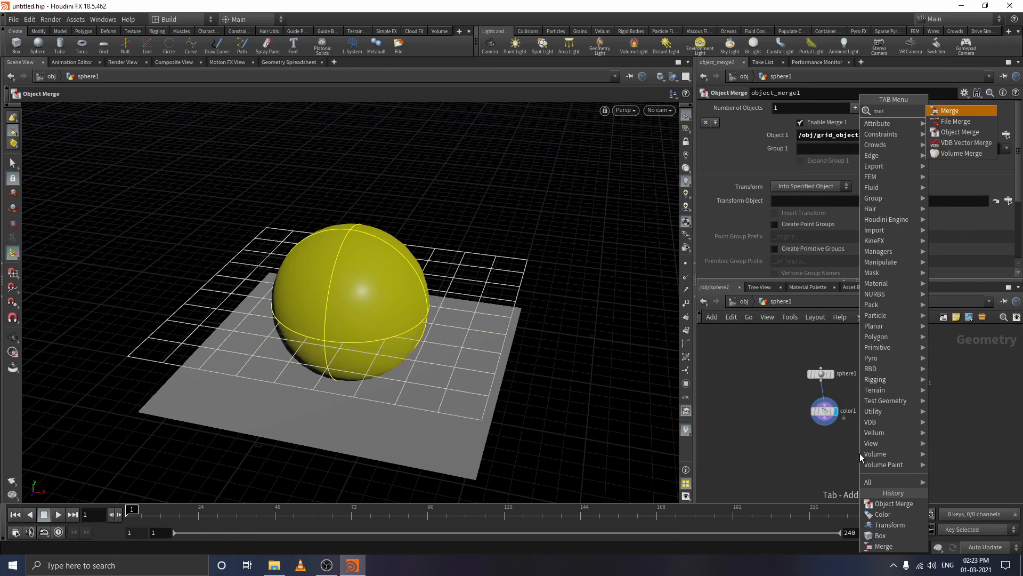
{"action": "key", "text": "Return"}
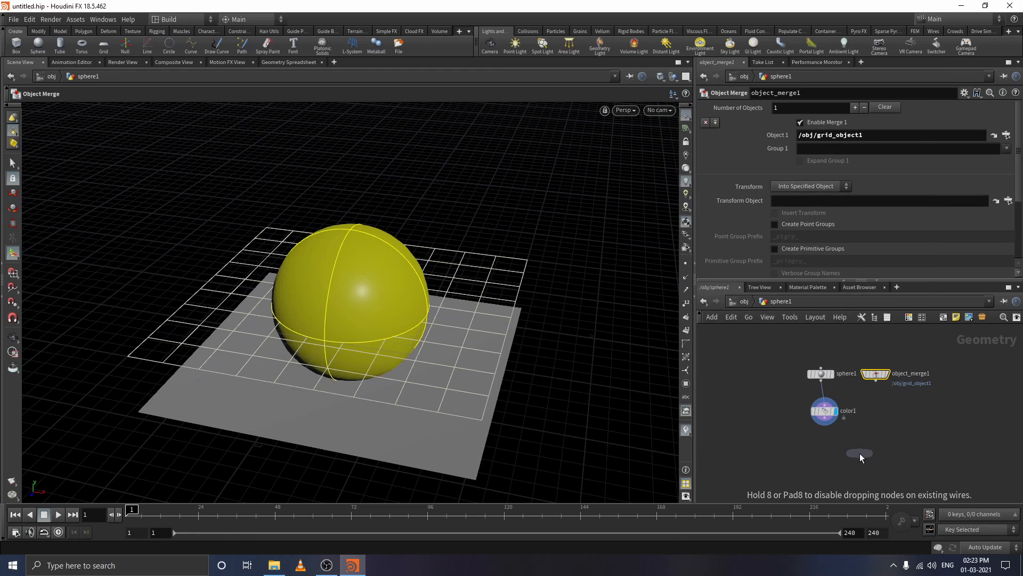
{"action": "left_click", "coordinate": [859, 453]}
Step: Wire the Color and Object Merge nodes into the Merge node and display the merged sphere and grid
{"action": "left_click_drag", "start_coordinate": [825, 425], "coordinate": [859, 447]}
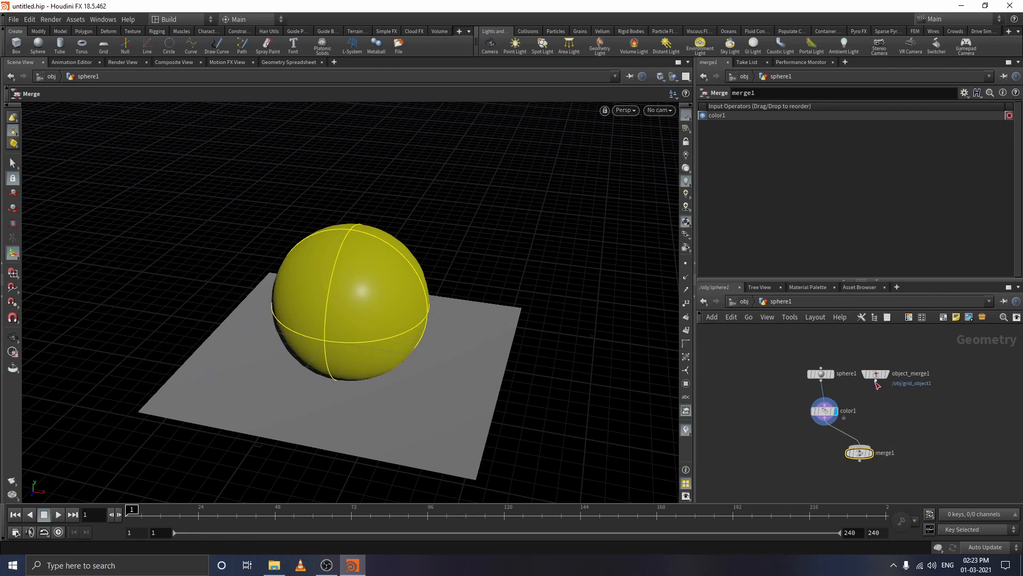
{"action": "left_click_drag", "start_coordinate": [876, 380], "coordinate": [858, 454]}
{"action": "left_click", "coordinate": [871, 453]}
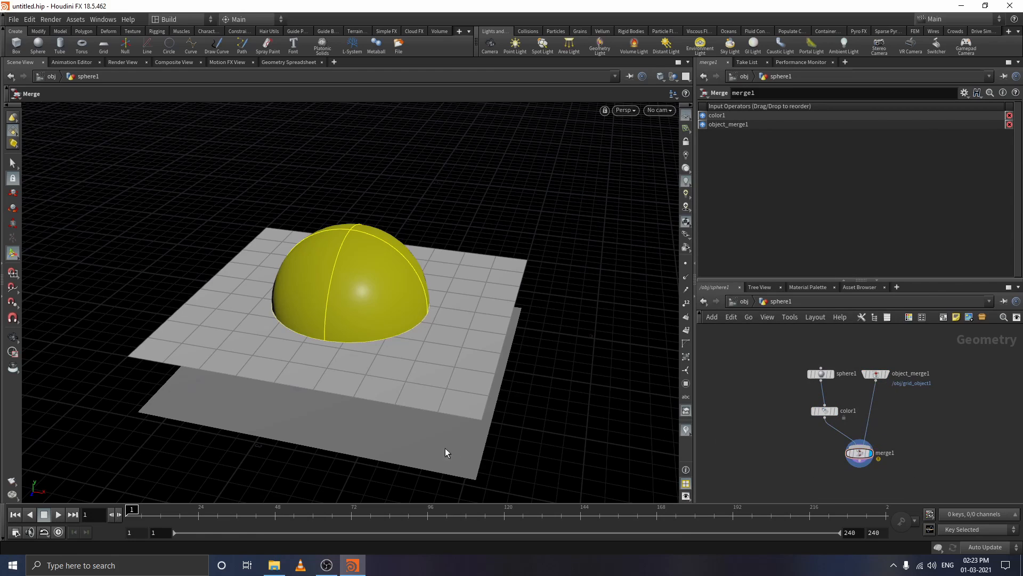
{"action": "left_click_drag", "start_coordinate": [434, 407], "coordinate": [463, 372]}
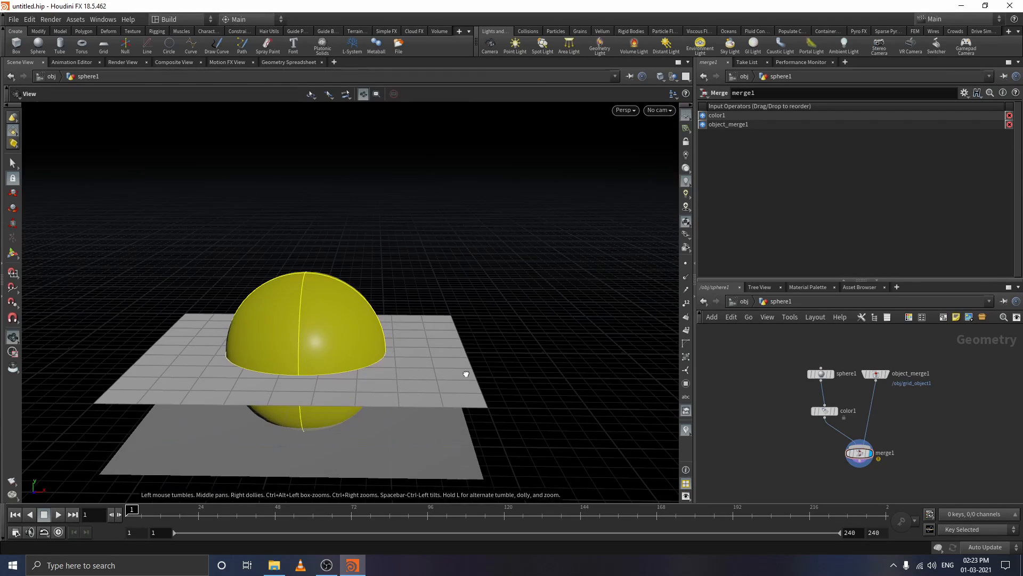
{"action": "left_click", "coordinate": [877, 376]}
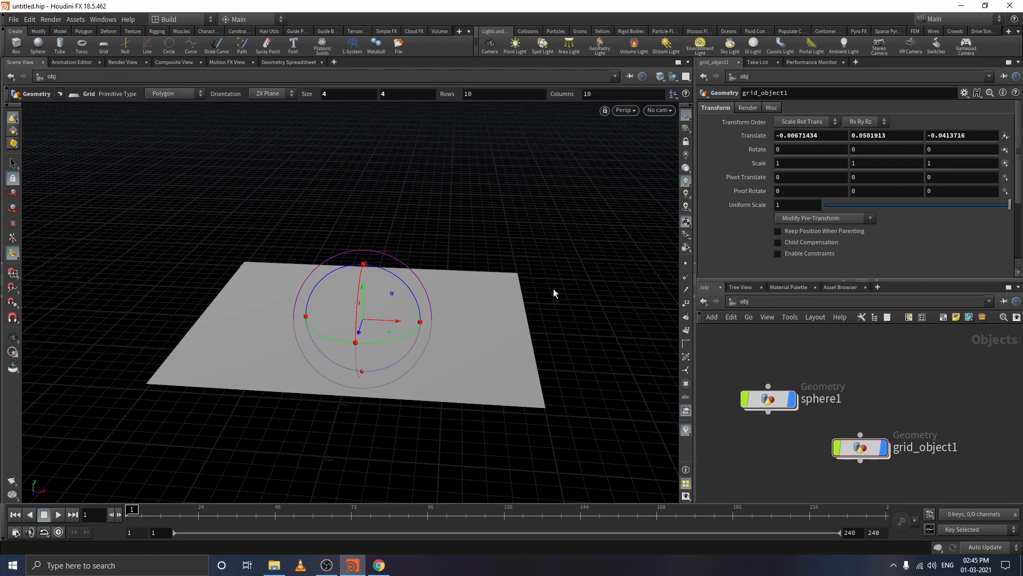
Step: Enter the grid object's network and move its grid node higher up
{"action": "double_click", "coordinate": [862, 449]}
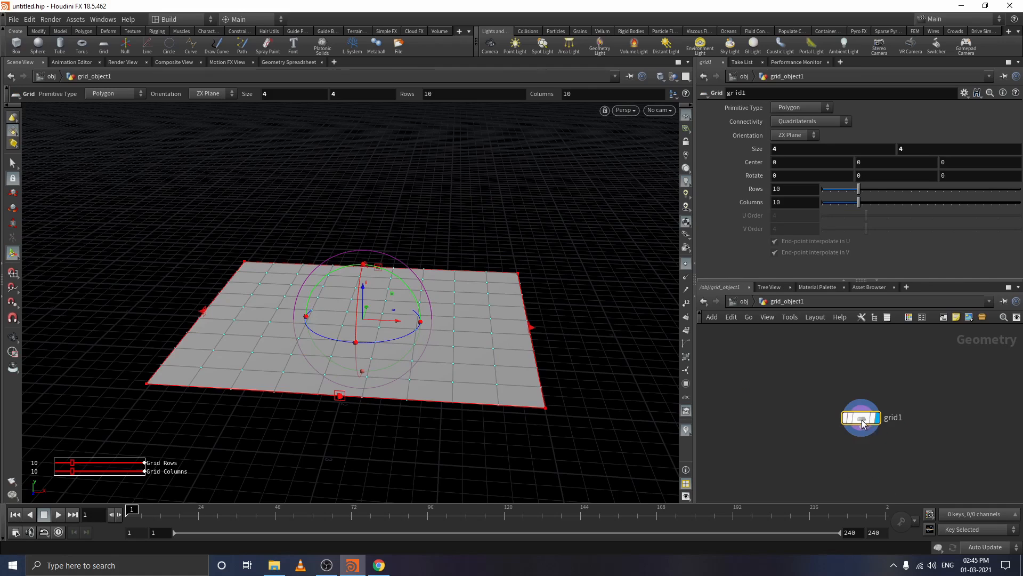
{"action": "left_click_drag", "start_coordinate": [834, 416], "coordinate": [826, 393]}
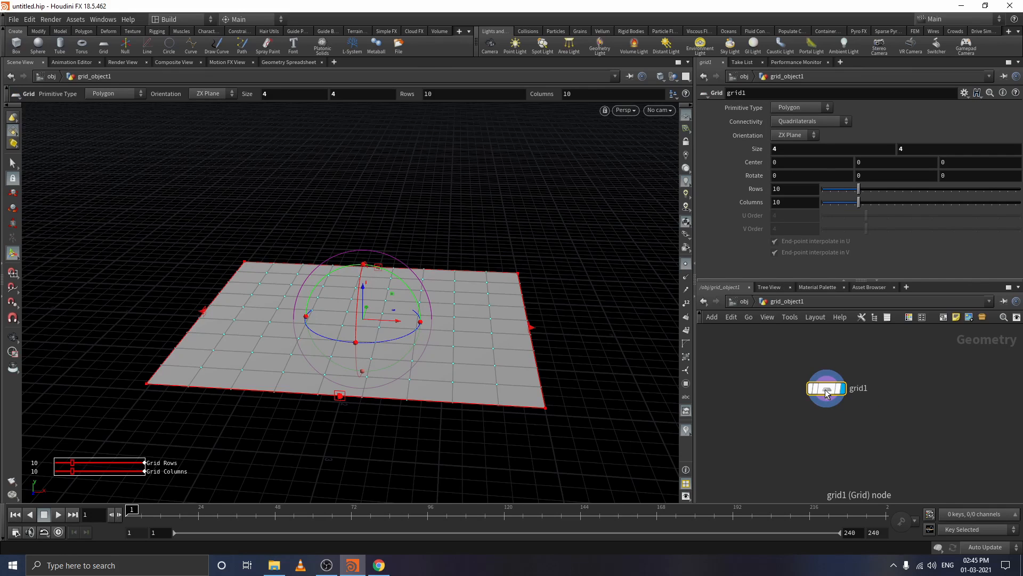
{"action": "left_click", "coordinate": [840, 436]}
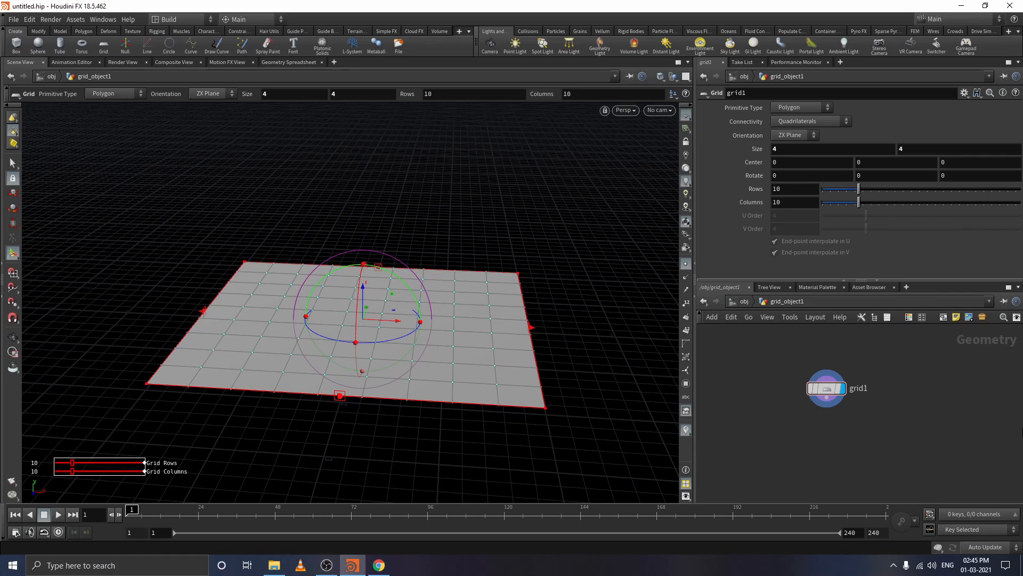
Step: Add a Scatter node below the grid node, wire the grid into it, and display the scattered points
{"action": "left_click", "coordinate": [819, 391]}
{"action": "key", "text": "Tab"}
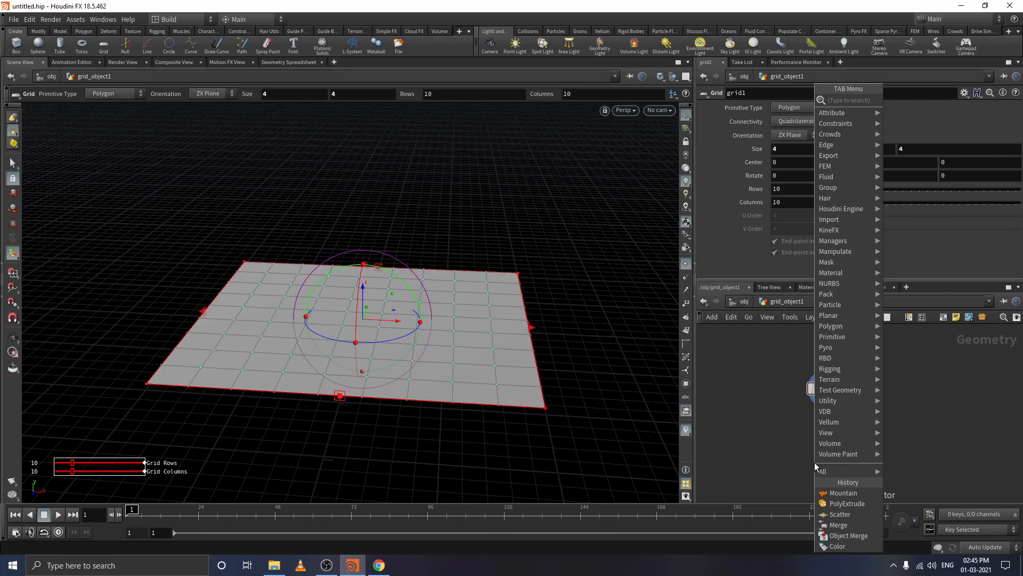
{"action": "type", "text": "scat"}
{"action": "key", "text": "Return"}
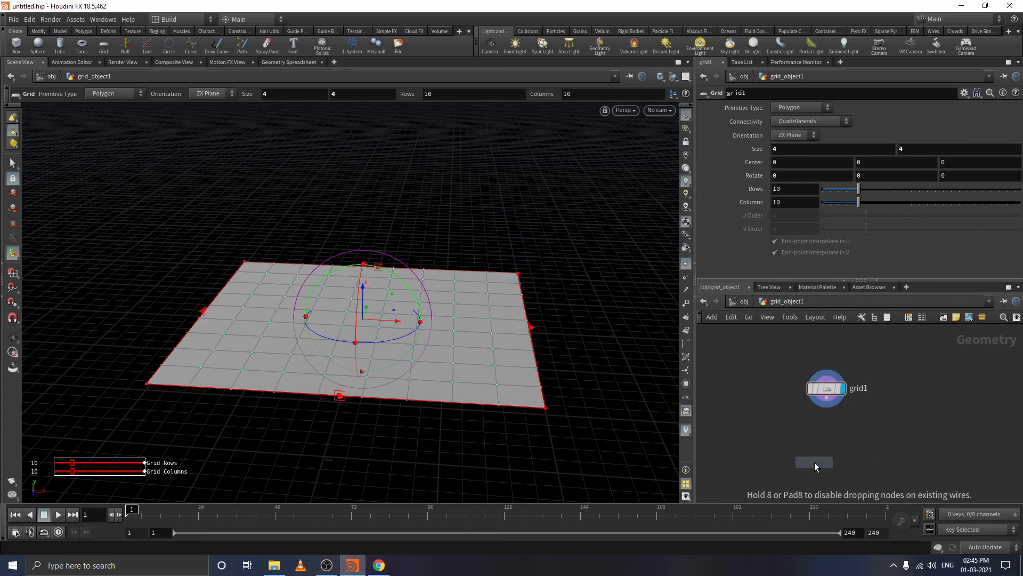
{"action": "left_click", "coordinate": [829, 432]}
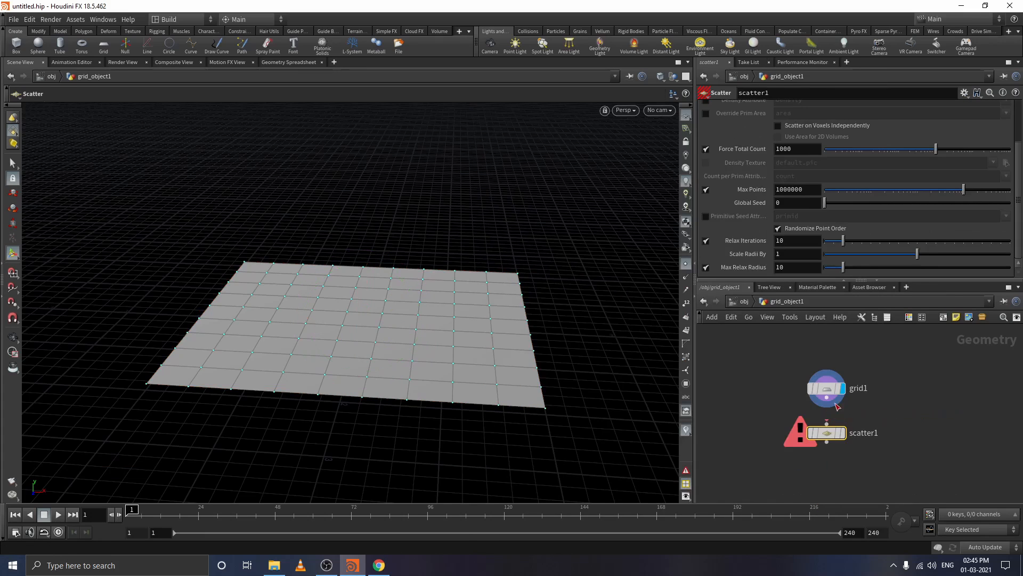
{"action": "left_click_drag", "start_coordinate": [831, 403], "coordinate": [827, 424]}
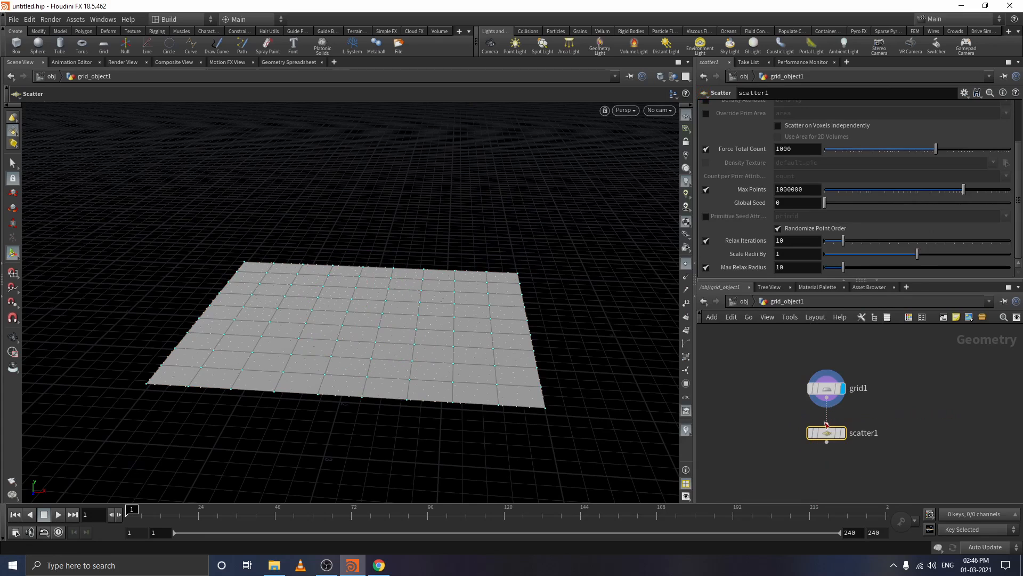
{"action": "left_click", "coordinate": [849, 448]}
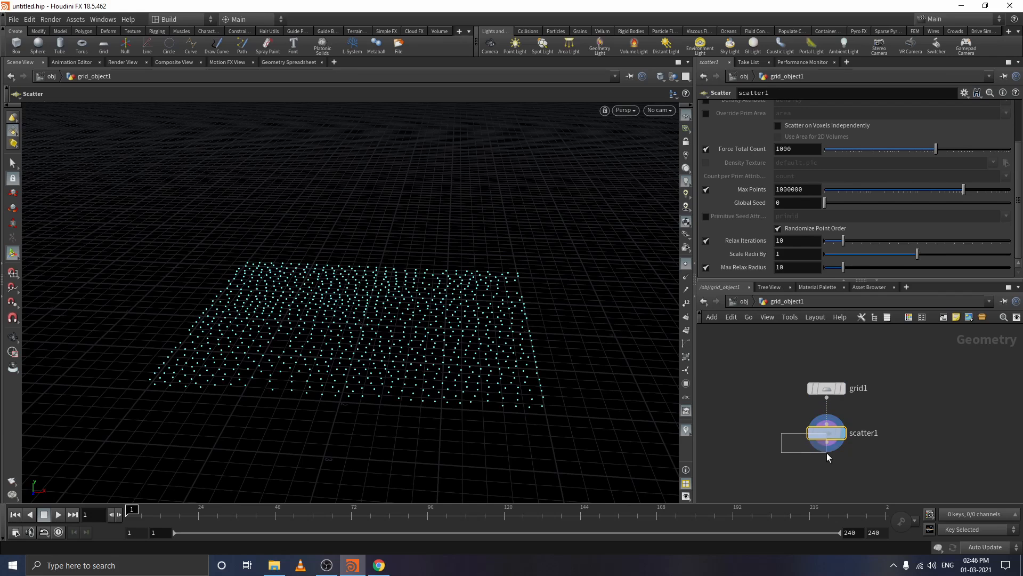
Step: Try lower Force Total Count values on the Scatter node, such as 14 and 426, and delete the node
{"action": "left_click_drag", "start_coordinate": [827, 453], "coordinate": [829, 454]}
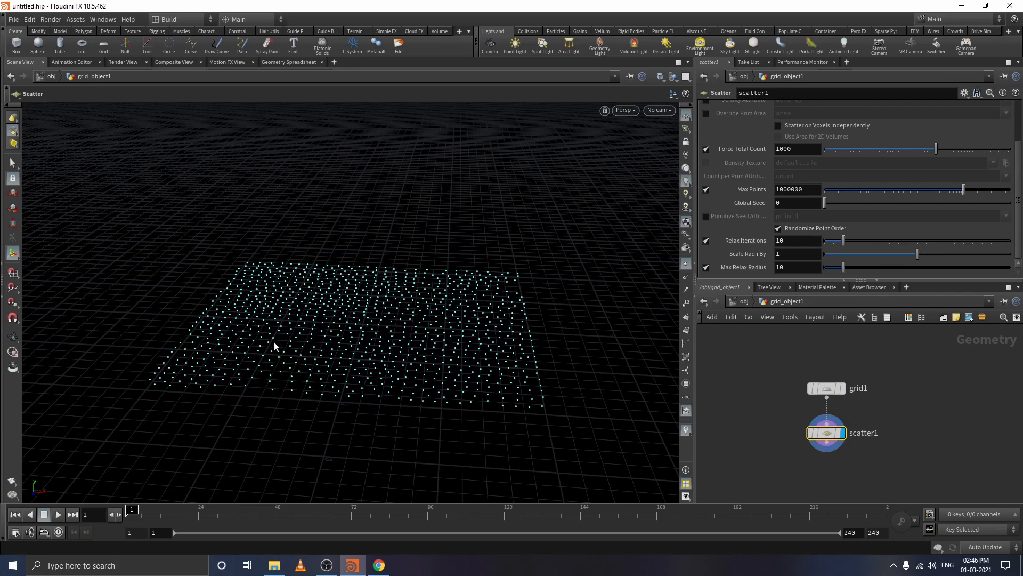
{"action": "left_click_drag", "start_coordinate": [936, 149], "coordinate": [901, 153]}
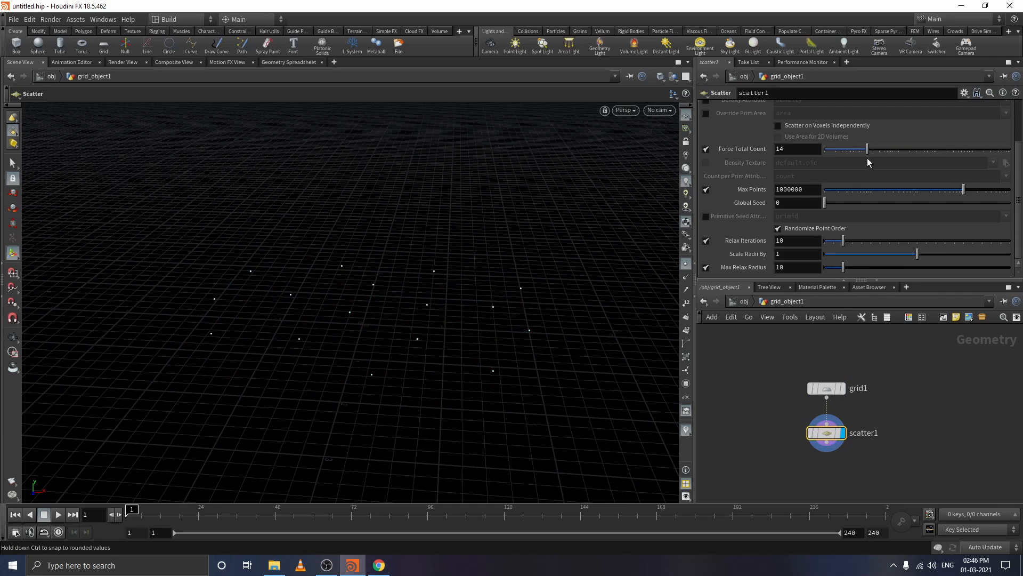
{"action": "left_click_drag", "start_coordinate": [839, 160], "coordinate": [935, 197]}
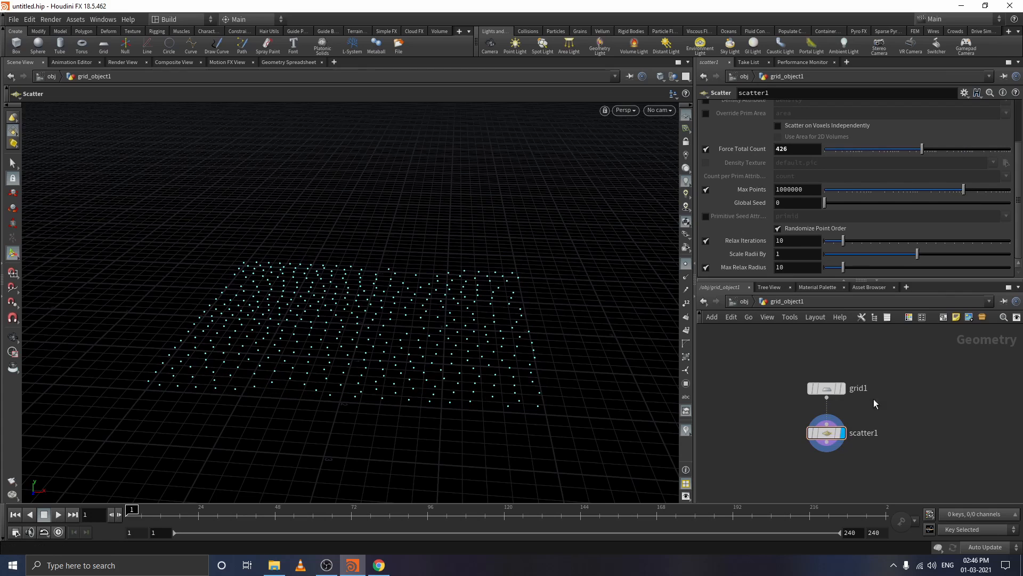
{"action": "left_click", "coordinate": [835, 437]}
{"action": "key", "text": "Delete"}
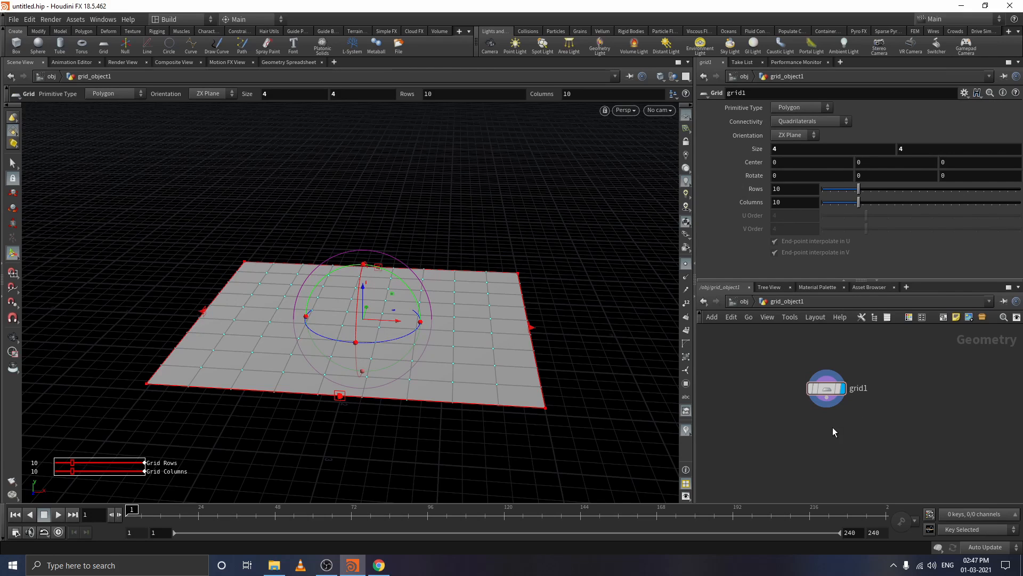
Step: Add a PolyExtrude node wired below the grid node and display it
{"action": "key", "text": "Tab"}
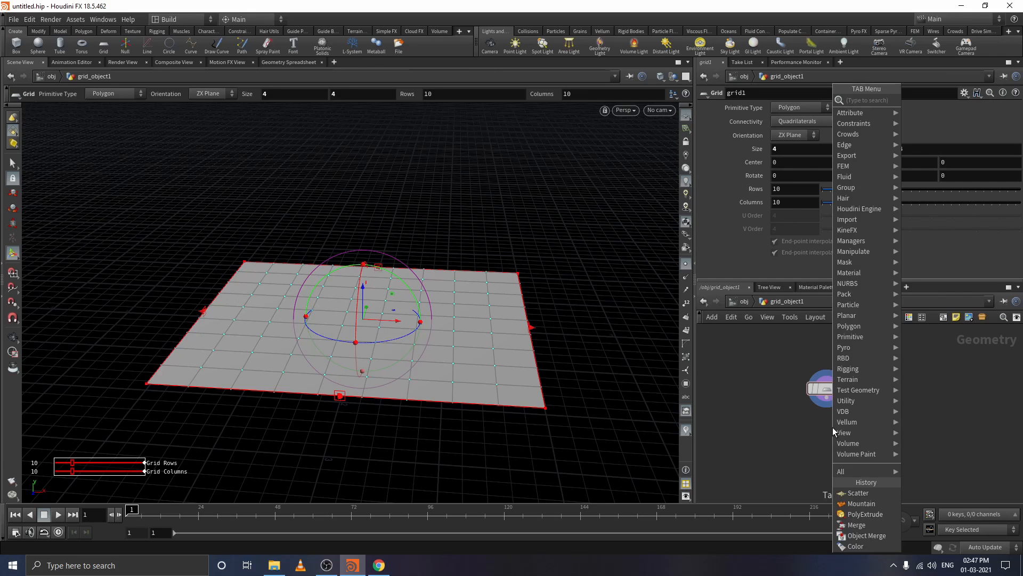
{"action": "type", "text": "poly"}
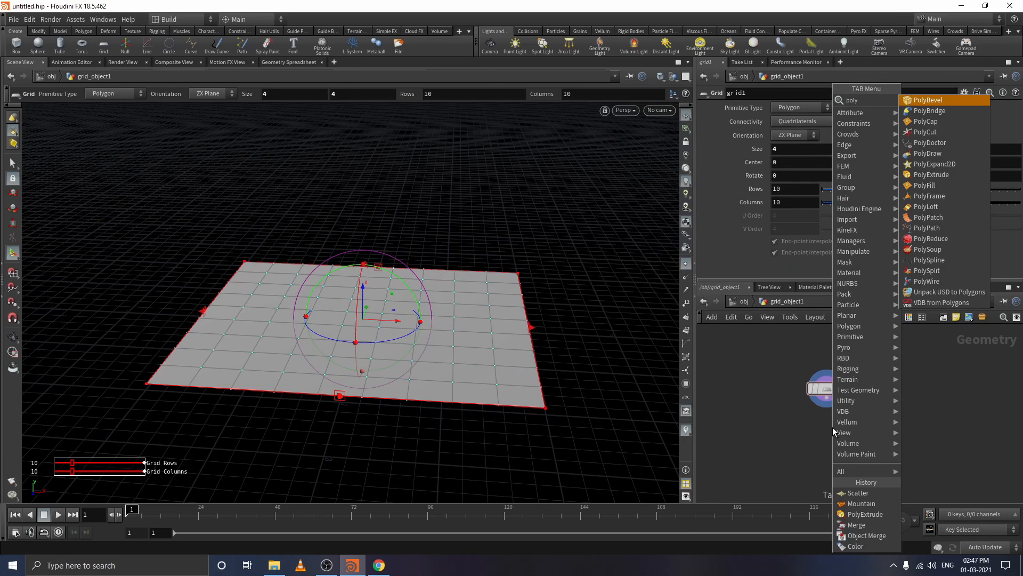
{"action": "left_click", "coordinate": [932, 174]}
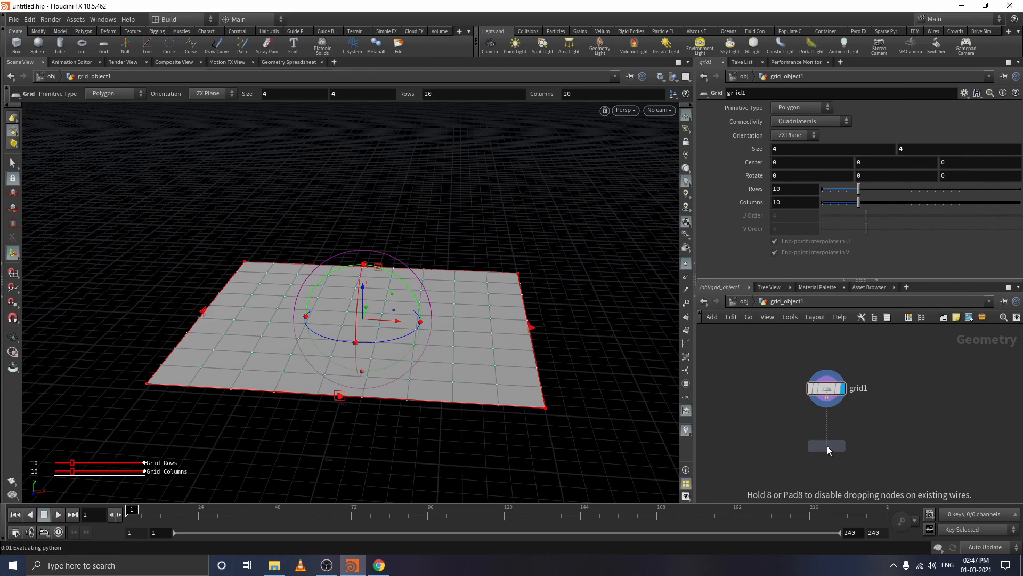
{"action": "left_click", "coordinate": [828, 445]}
{"action": "left_click_drag", "start_coordinate": [831, 447], "coordinate": [828, 436]}
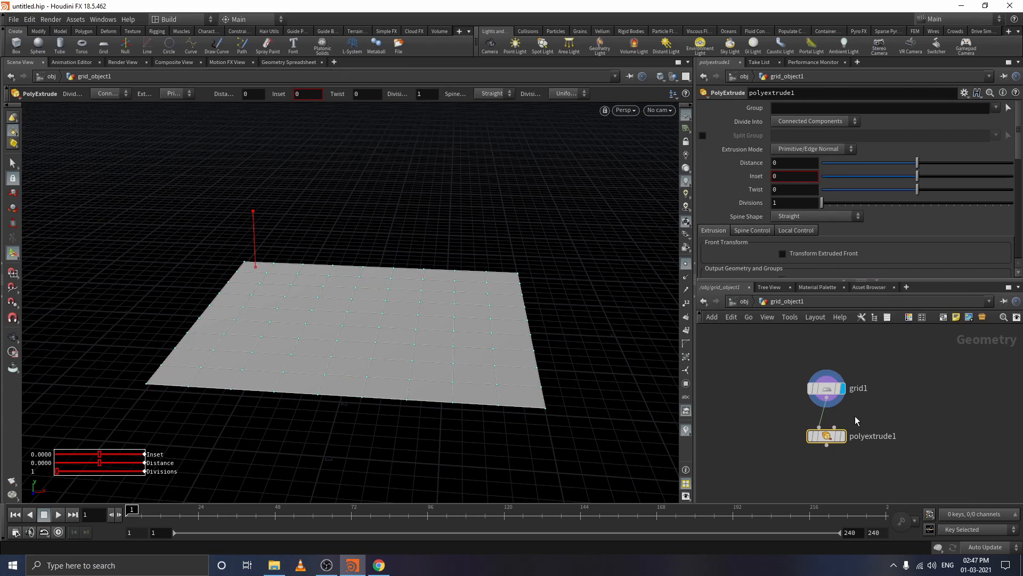
{"action": "left_click", "coordinate": [842, 436]}
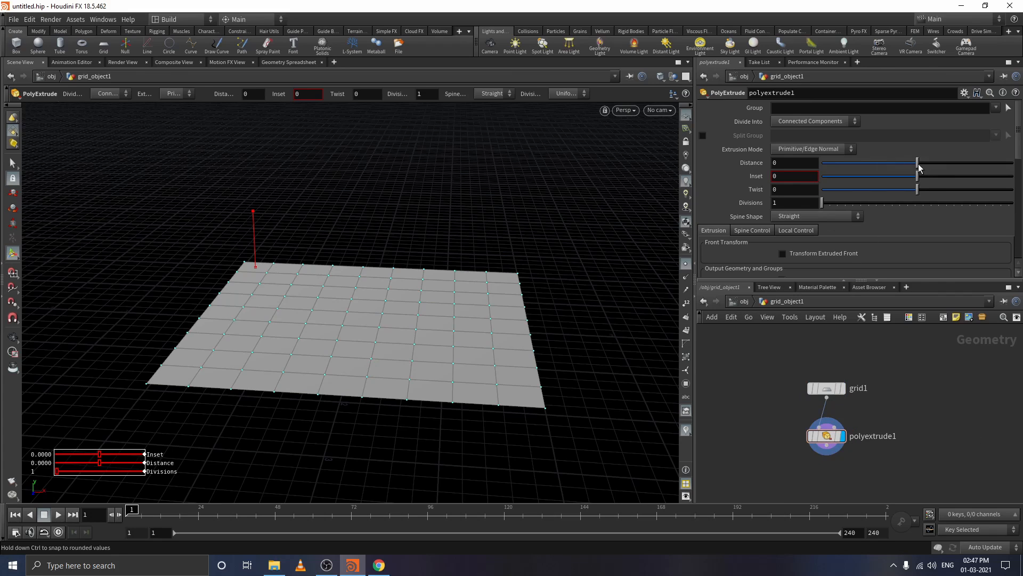
Step: Set the PolyExtrude node's Distance to 0.402, Inset to 0.352, Twist to -22 and Divisions to 19
{"action": "left_click_drag", "start_coordinate": [919, 166], "coordinate": [943, 168]}
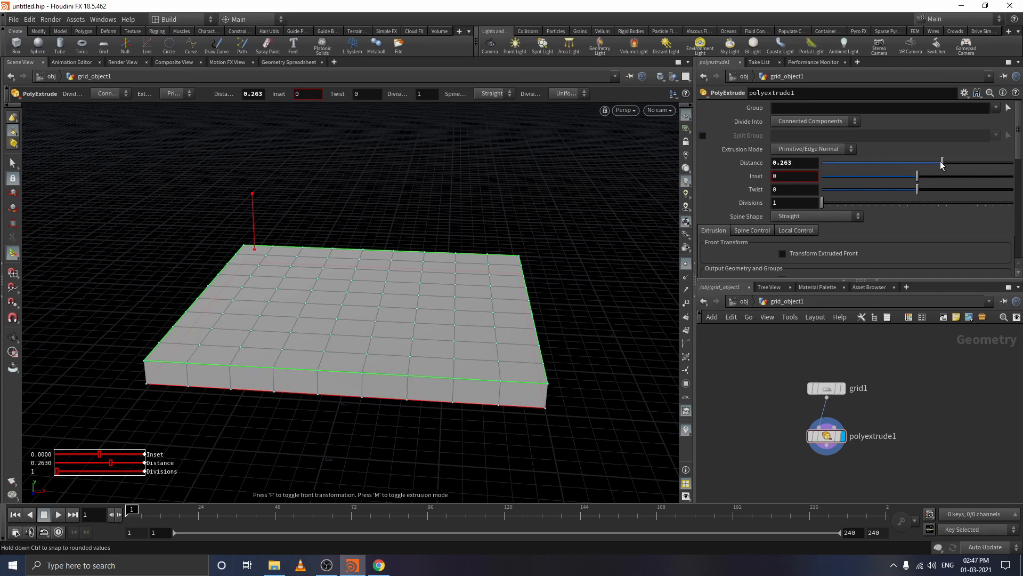
{"action": "left_click_drag", "start_coordinate": [943, 164], "coordinate": [956, 221]}
{"action": "left_click_drag", "start_coordinate": [917, 176], "coordinate": [944, 205]}
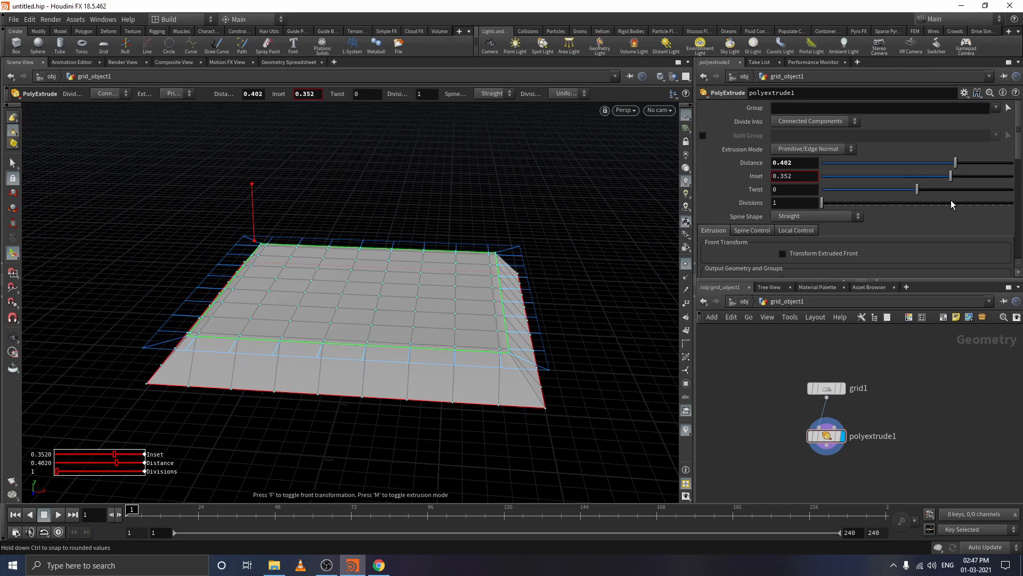
{"action": "mouse_move", "coordinate": [918, 190]}
{"action": "left_mouse_down"}
{"action": "mouse_move", "coordinate": [939, 195]}
{"action": "mouse_move", "coordinate": [907, 200]}
{"action": "left_mouse_up"}
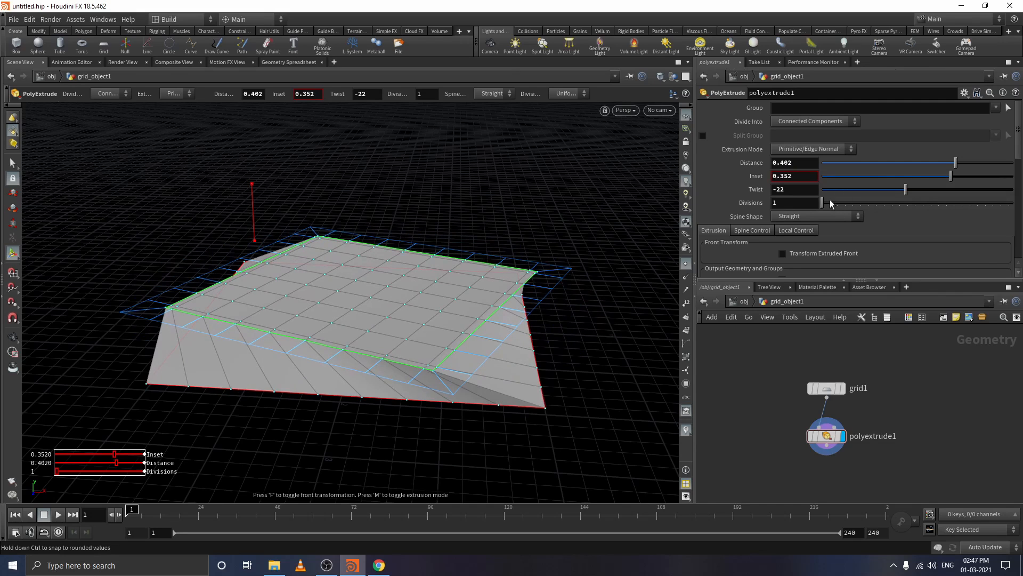
{"action": "left_click_drag", "start_coordinate": [824, 203], "coordinate": [891, 212]}
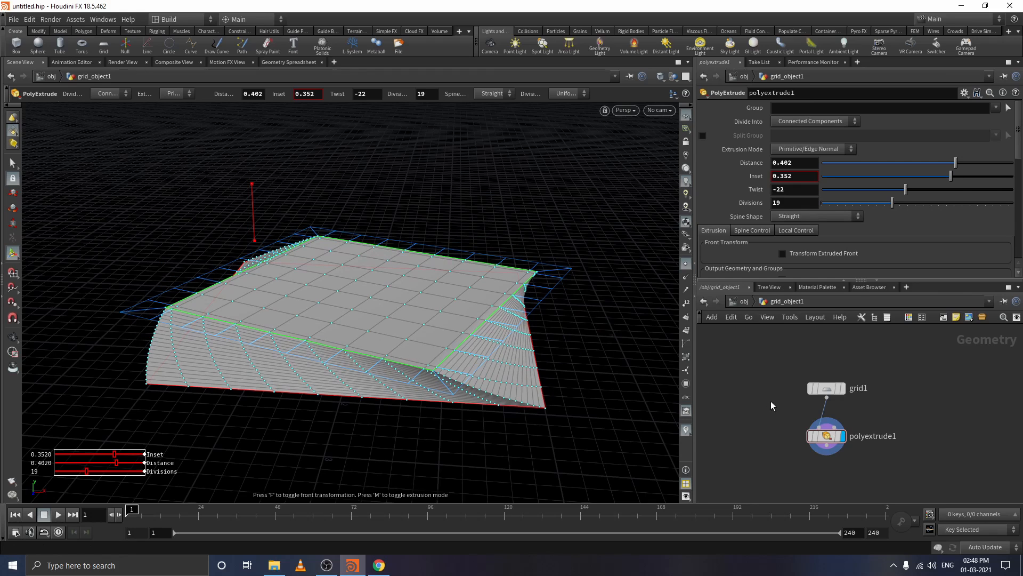
Step: Undo the Divisions and Twist changes and delete the PolyExtrude node
{"action": "key", "text": "ctrl+z"}
{"action": "key", "text": "ctrl+z"}
{"action": "key", "text": "ctrl+z"}
{"action": "key", "text": "ctrl+z"}
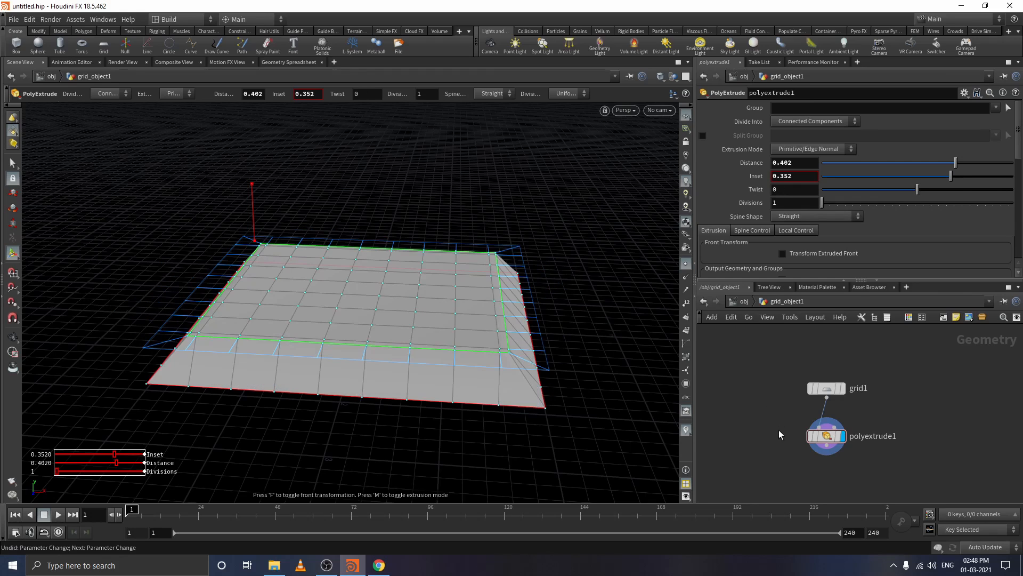
{"action": "left_click", "coordinate": [824, 438]}
{"action": "key", "text": "Delete"}
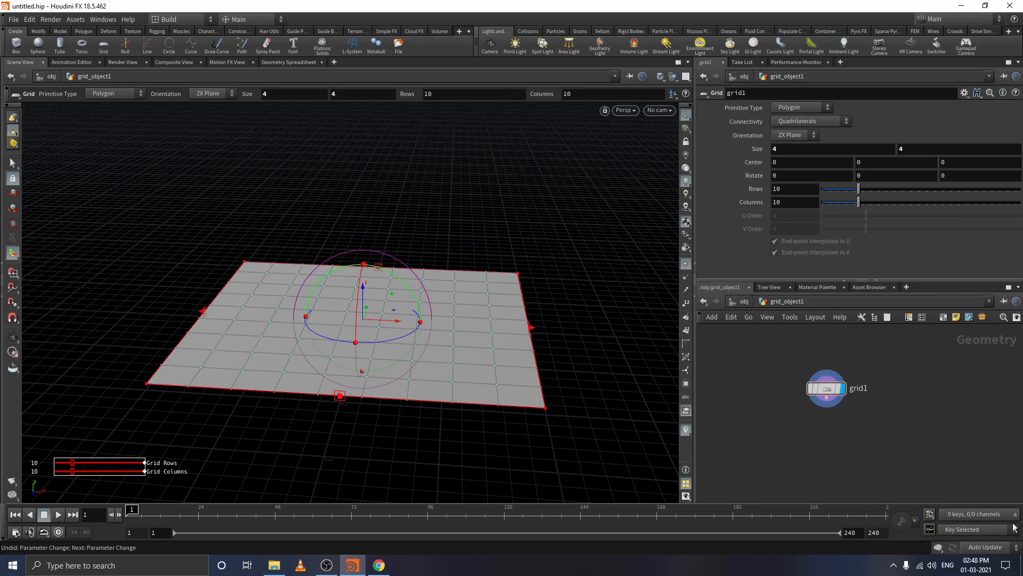
Step: Add a Mountain node wired below the grid node and display the deformed surface
{"action": "mouse_move", "coordinate": [811, 392]}
{"action": "key", "text": "Tab"}
{"action": "key", "text": "Return"}
{"action": "left_click", "coordinate": [827, 436]}
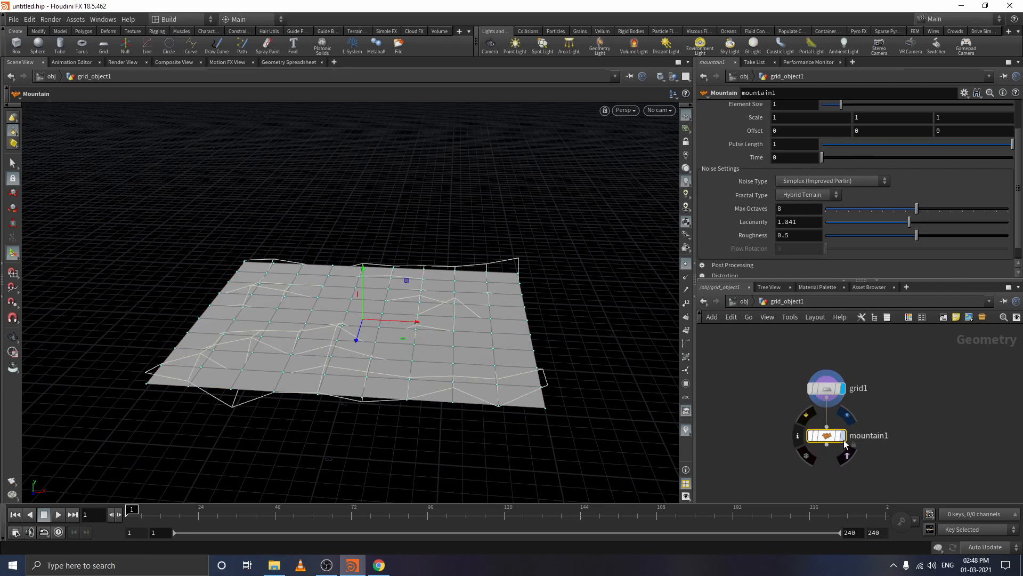
{"action": "left_click", "coordinate": [840, 436]}
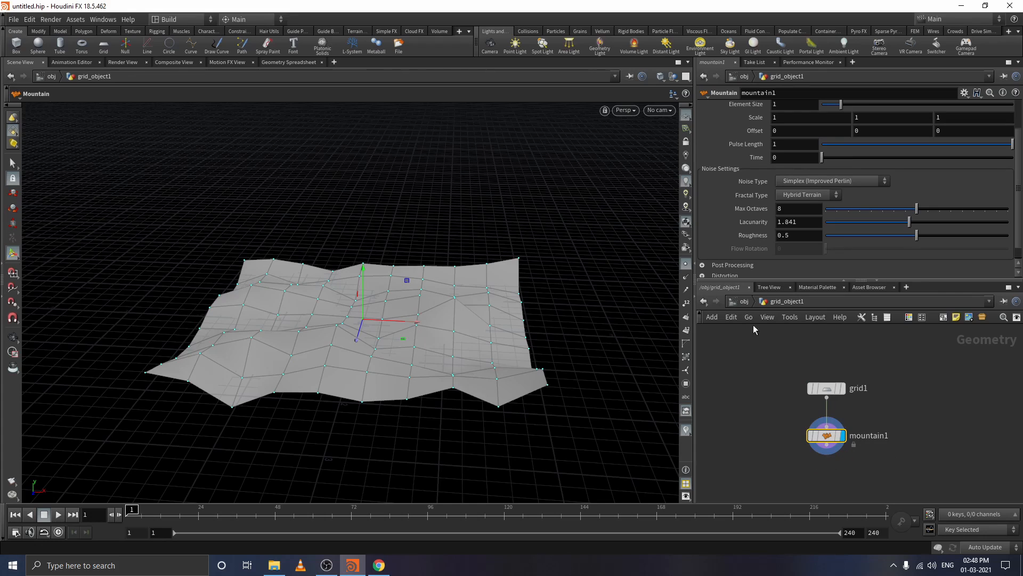
{"action": "scroll", "coordinate": [916, 126], "scroll_direction": "up", "scroll_amount": 3}
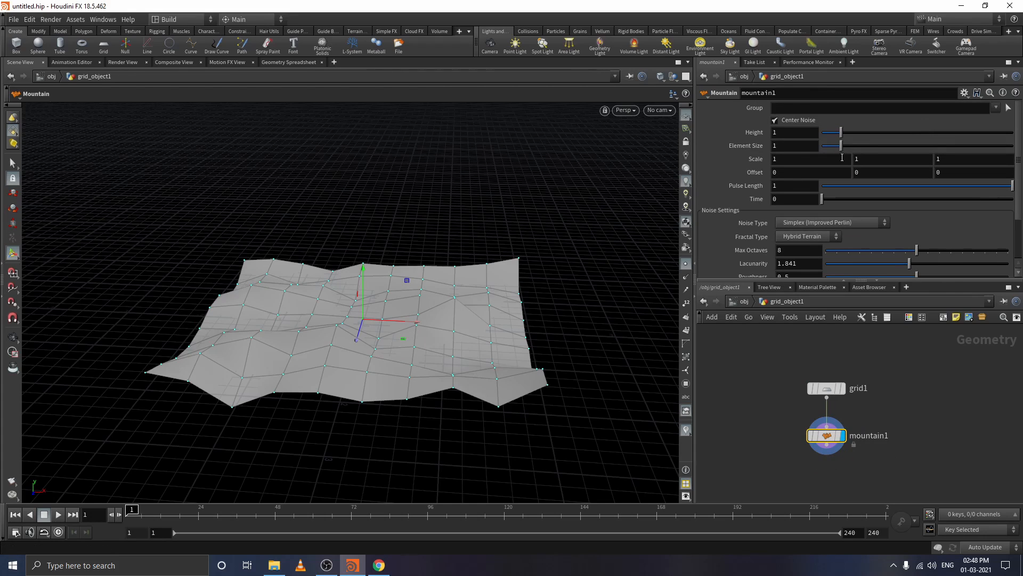
Step: Set the Mountain node's Height to 2.79, Element Size to 4.33 and first Scale value to 0.87, and delete the node
{"action": "left_click_drag", "start_coordinate": [842, 145], "coordinate": [904, 173]}
{"action": "mouse_move", "coordinate": [817, 161]}
{"action": "middle_mouse_down"}
{"action": "mouse_move", "coordinate": [973, 170]}
{"action": "mouse_move", "coordinate": [814, 162]}
{"action": "middle_mouse_up"}
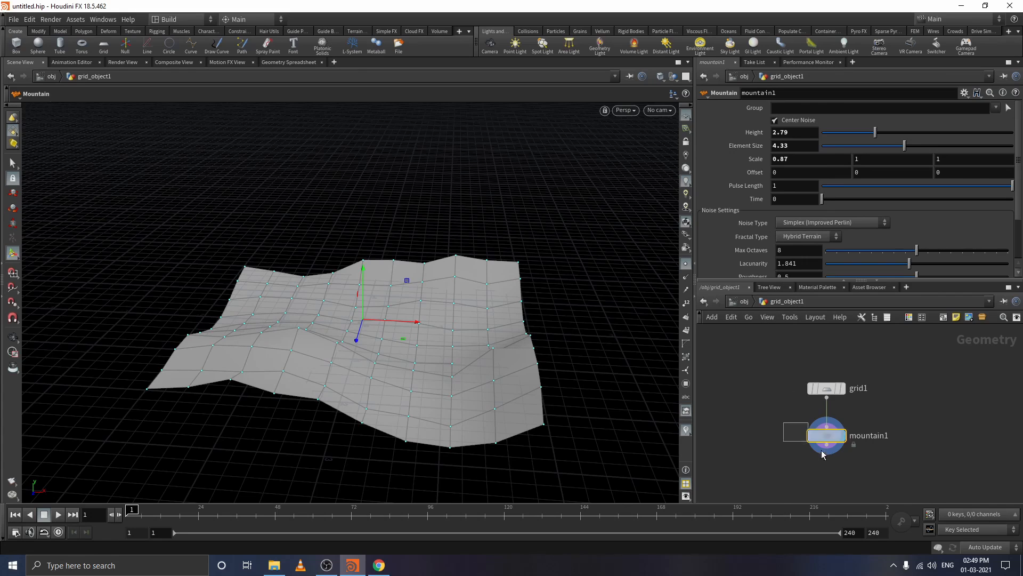
{"action": "key", "text": "Delete"}
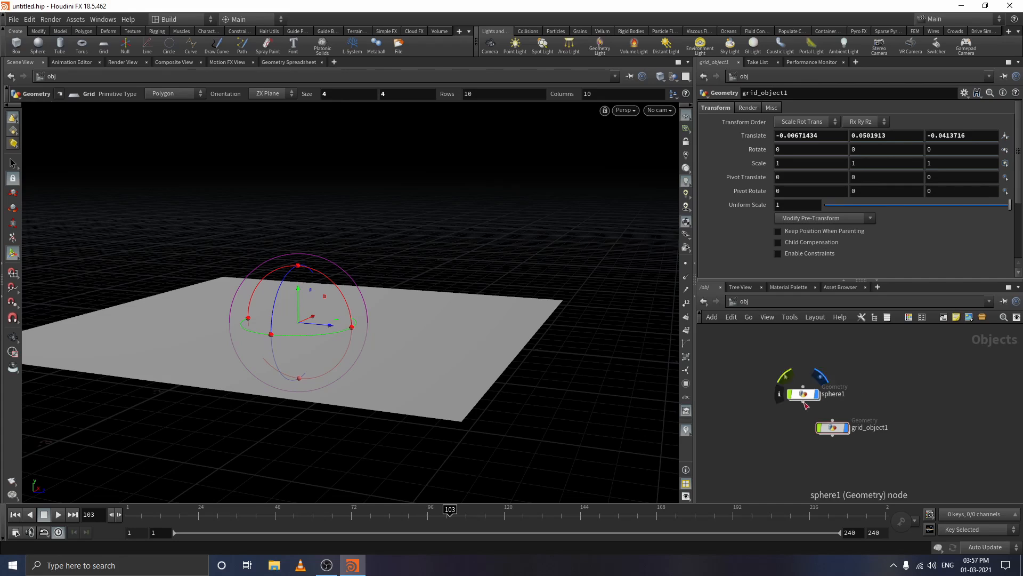
Step: Add a File geometry object below grid_object1 at the object level, enter it and reposition its inner file1 node
{"action": "key", "text": "Tab"}
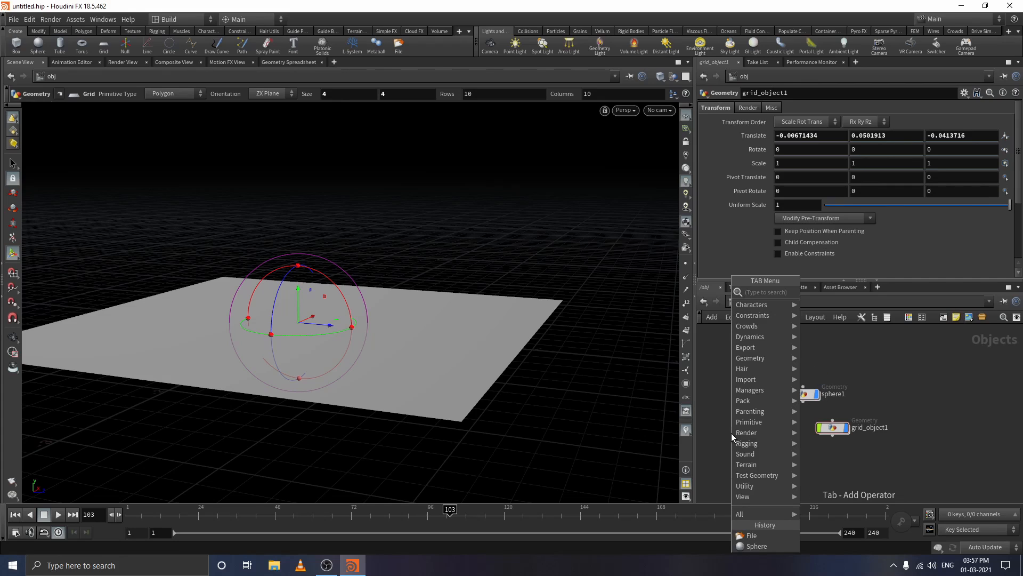
{"action": "type", "text": "FILE"}
{"action": "key", "text": "Return"}
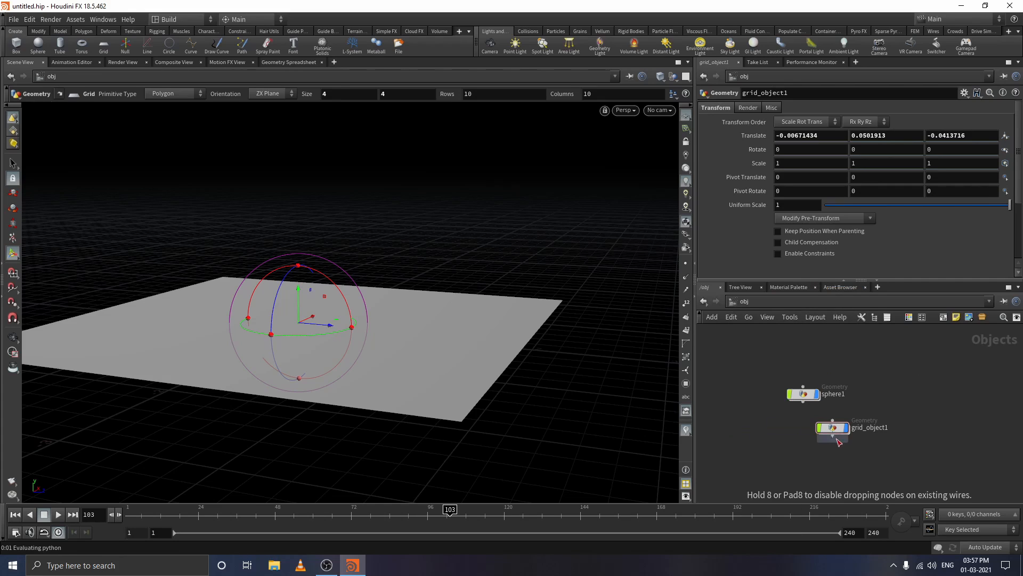
{"action": "left_click", "coordinate": [809, 466]}
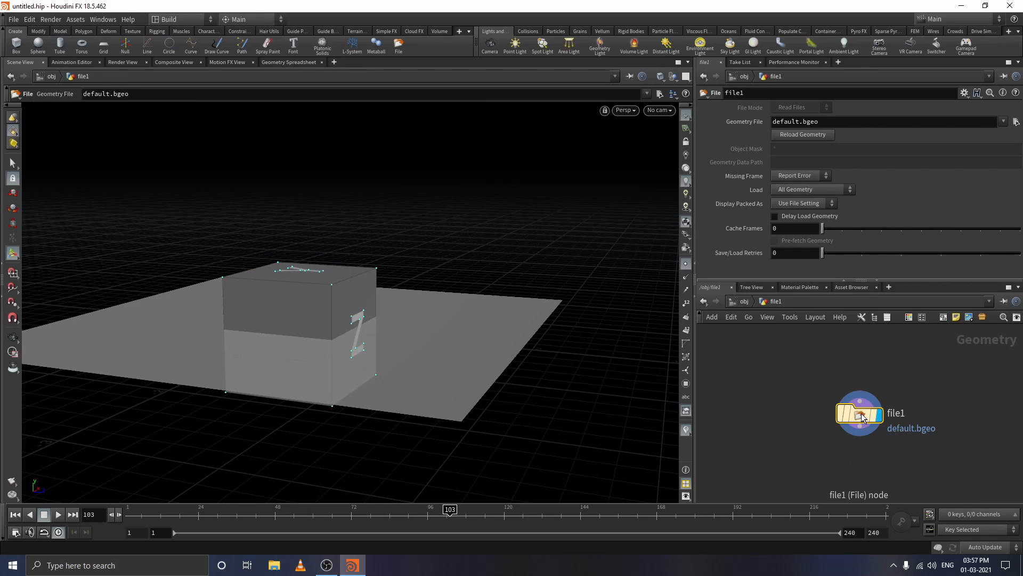
{"action": "left_click_drag", "start_coordinate": [864, 417], "coordinate": [793, 438]}
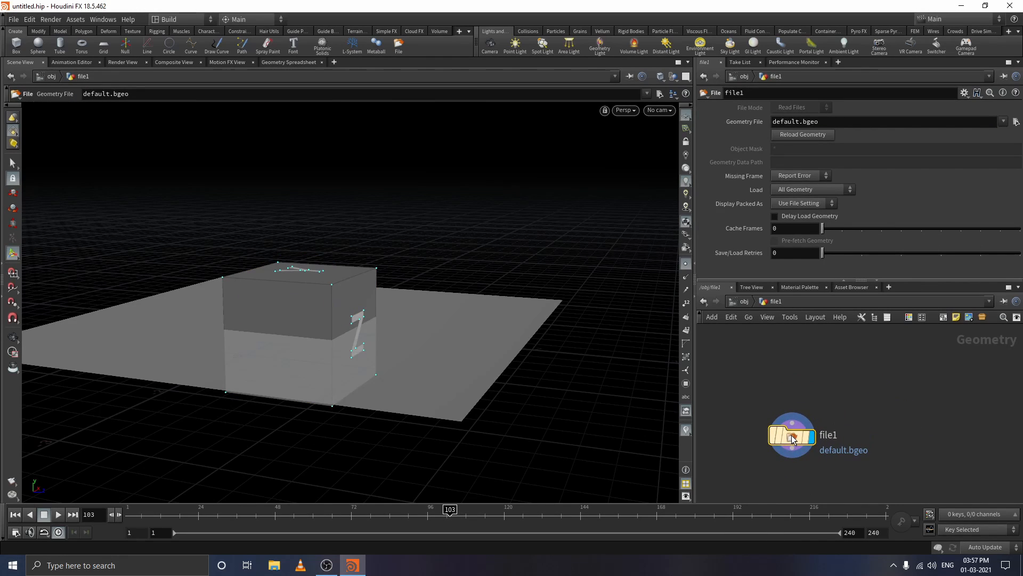
Step: Add a Sphere node above file1 and wire its output into the file1 input
{"action": "key", "text": "Tab"}
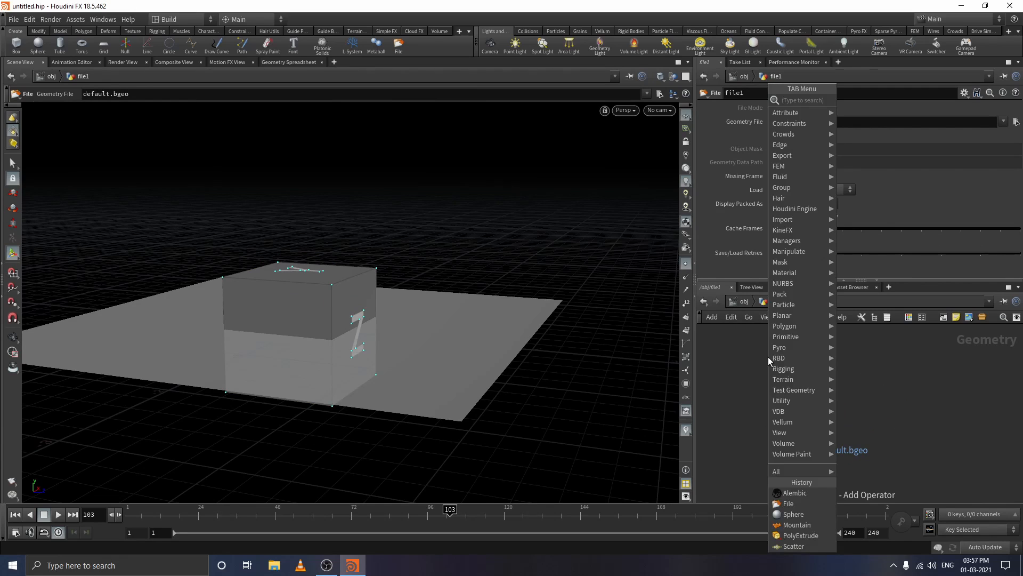
{"action": "type", "text": "SPHERE"}
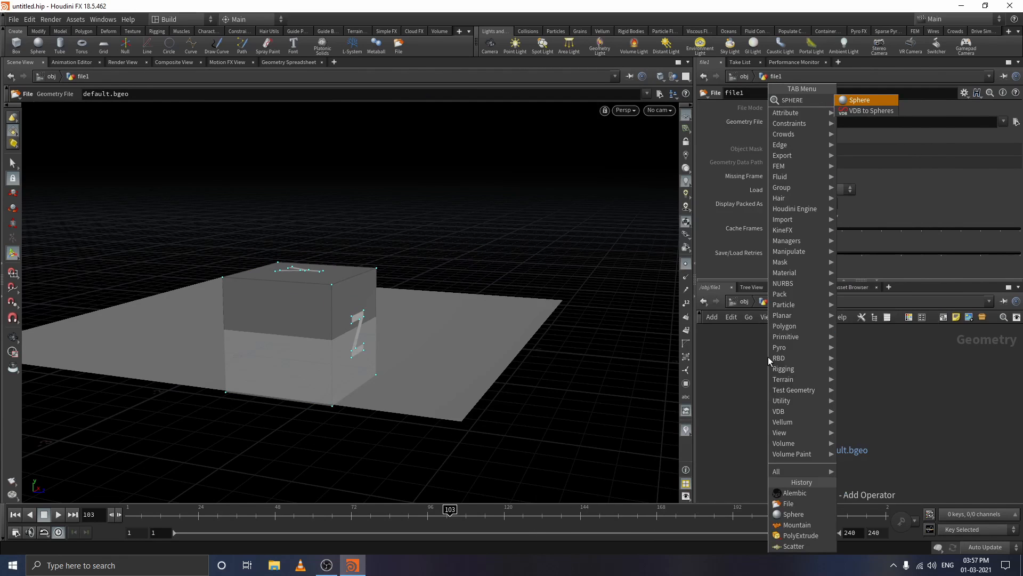
{"action": "key", "text": "Return"}
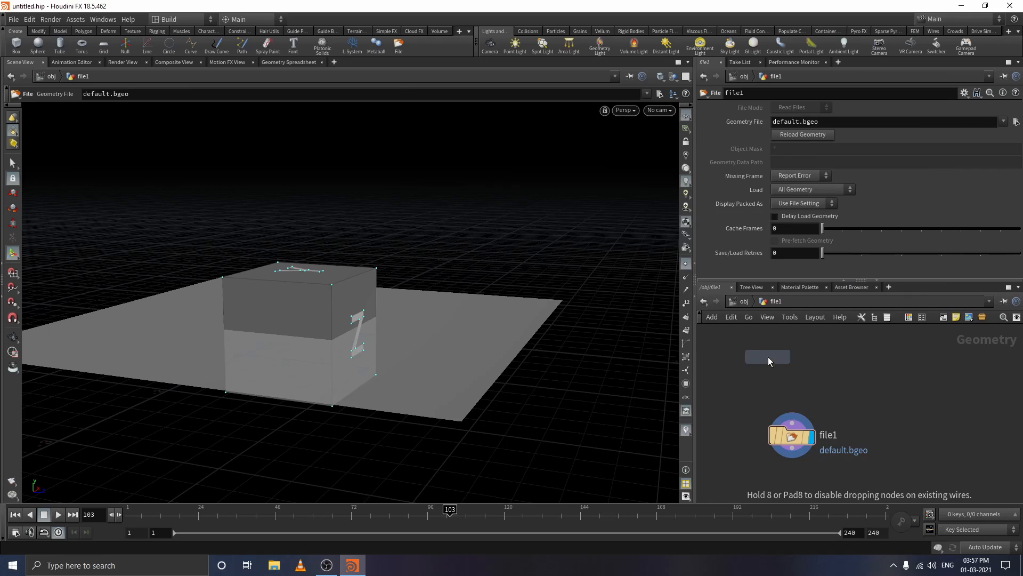
{"action": "left_click", "coordinate": [769, 356]}
{"action": "left_click_drag", "start_coordinate": [768, 368], "coordinate": [811, 434]}
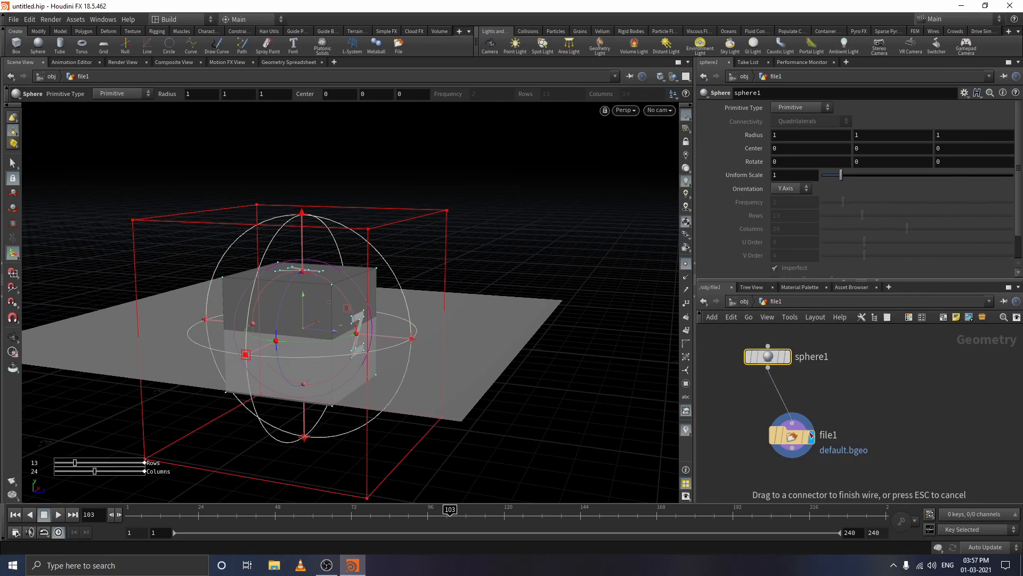
{"action": "left_click", "coordinate": [811, 433]}
Step: Set the file1 node's File Mode to No Operation
{"action": "left_click", "coordinate": [796, 438]}
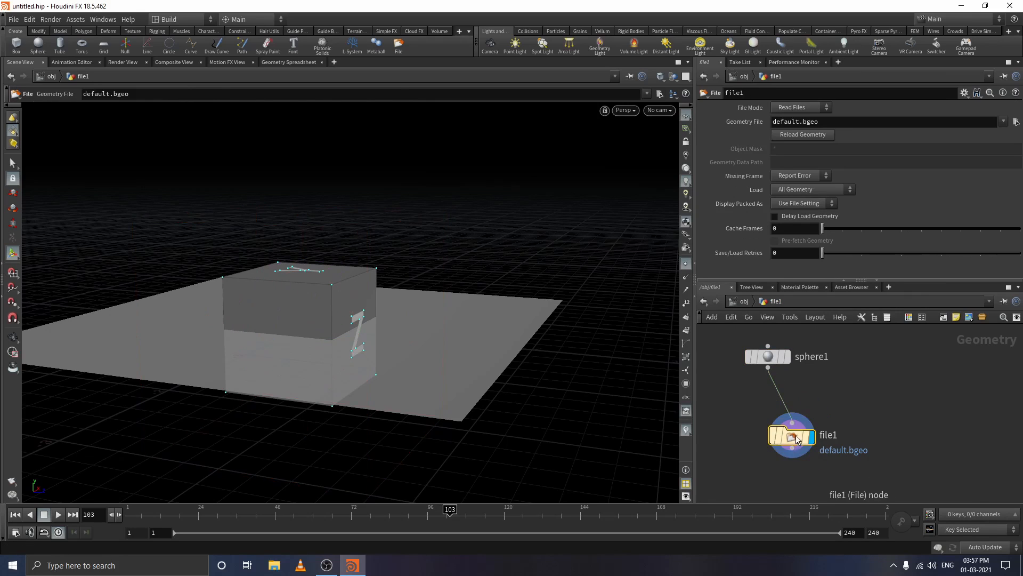
{"action": "left_click", "coordinate": [789, 108]}
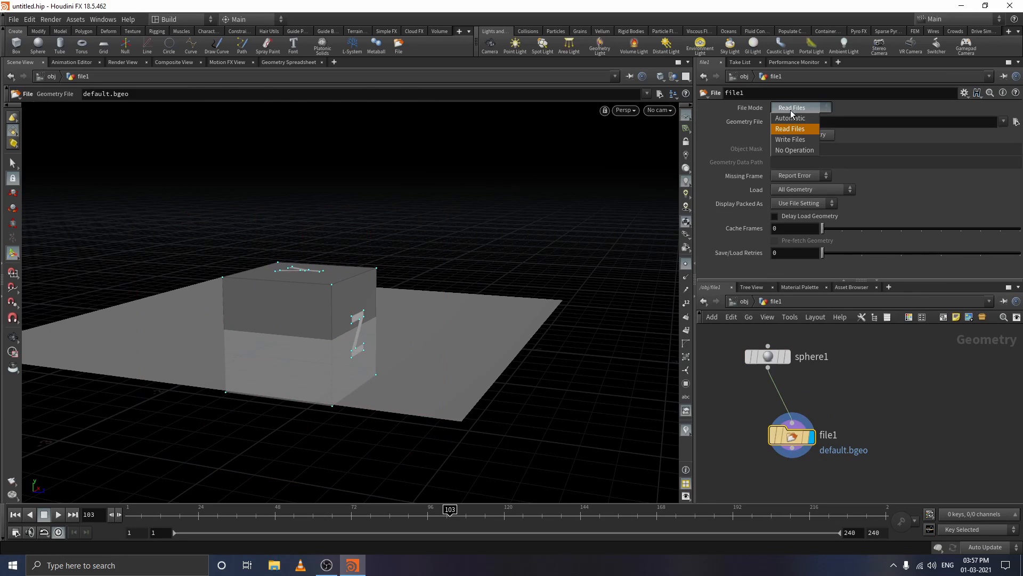
{"action": "left_click", "coordinate": [807, 151]}
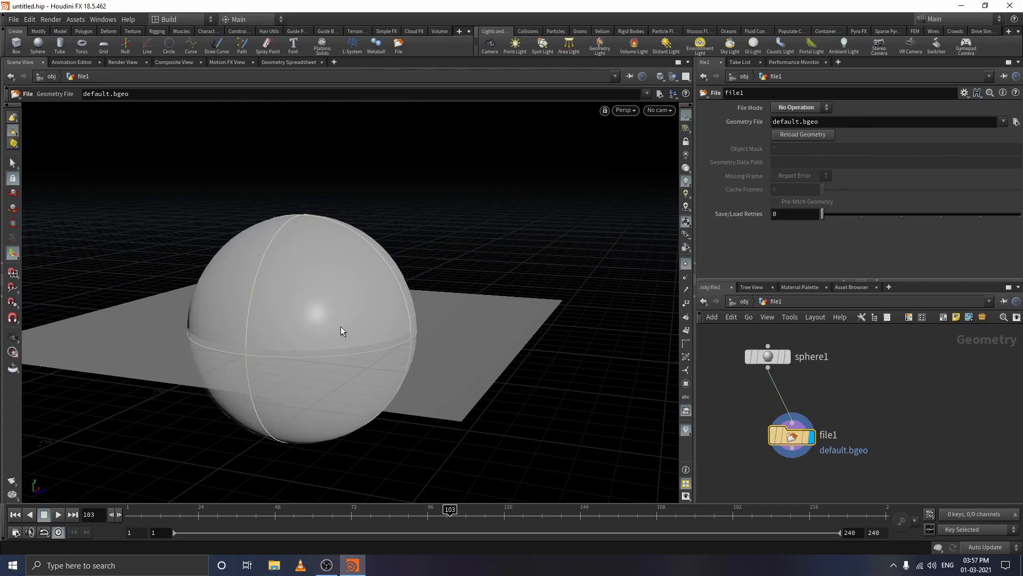
Step: Hide grid_object1 at the object level and go back inside the file1 object
{"action": "left_click", "coordinate": [741, 303]}
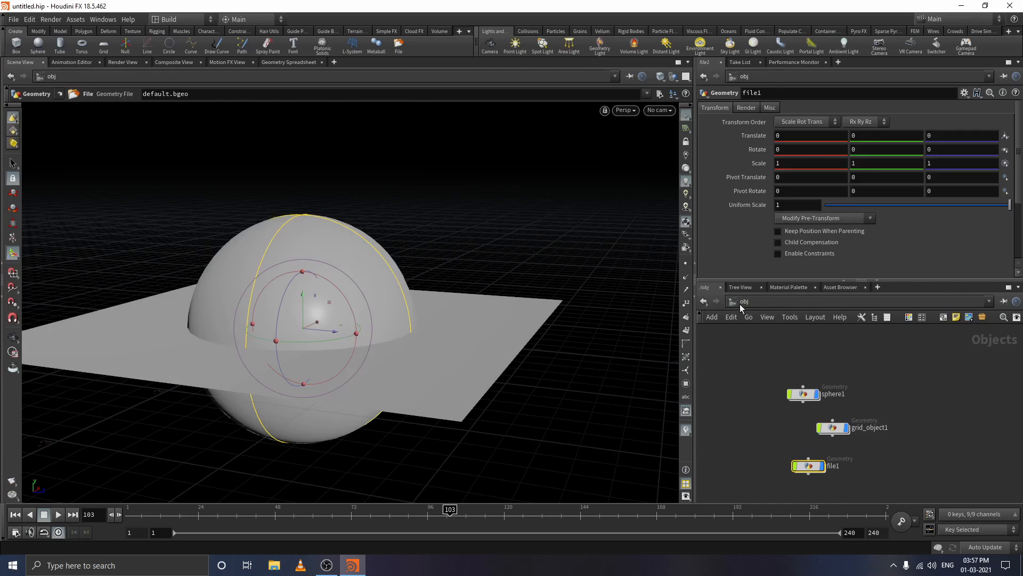
{"action": "left_click", "coordinate": [848, 411]}
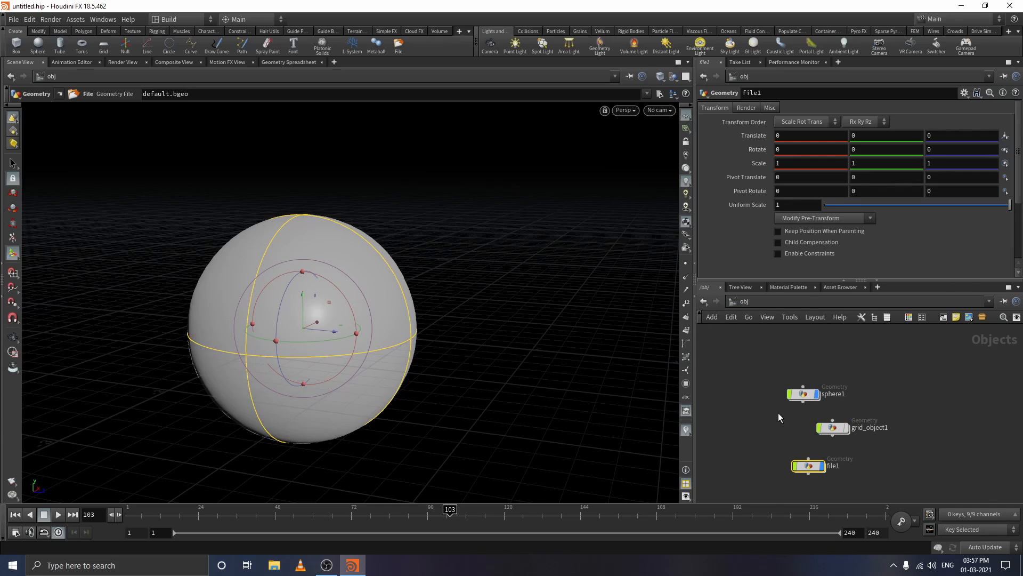
{"action": "double_click", "coordinate": [808, 467]}
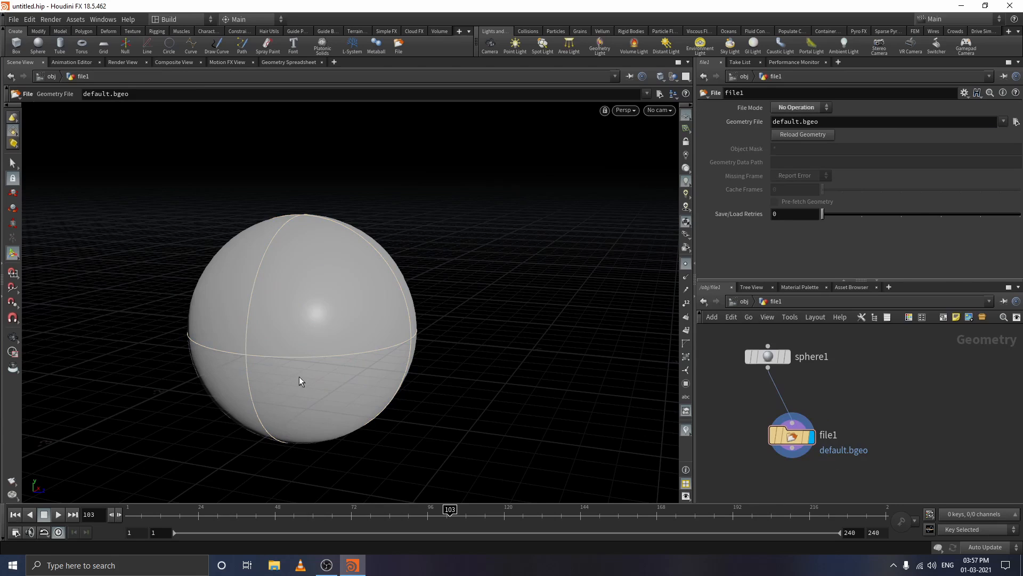
Step: Set the sphere1 node's Uniform Scale to 0.56 and select the file1 node
{"action": "left_click", "coordinate": [762, 356]}
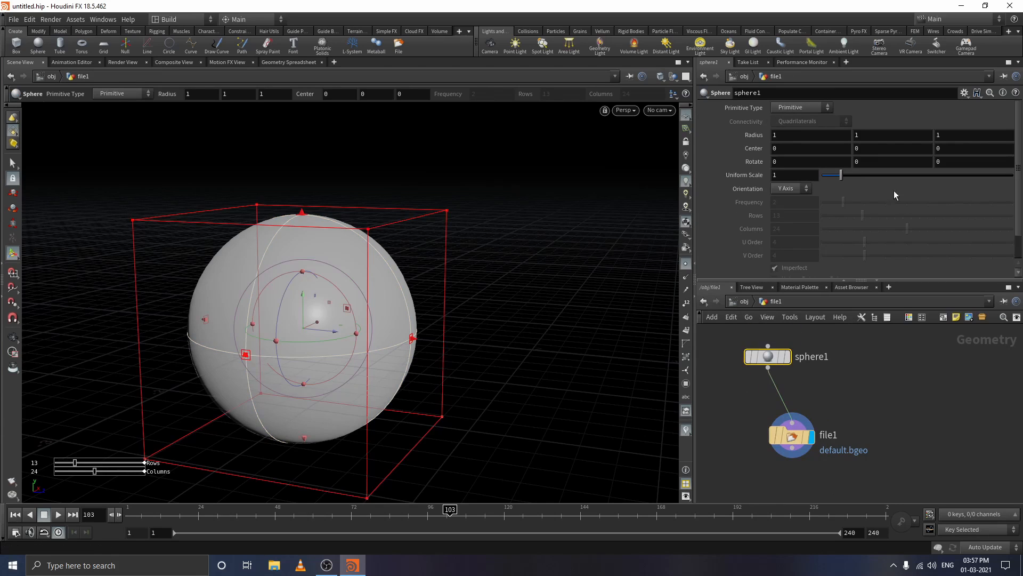
{"action": "left_click_drag", "start_coordinate": [841, 175], "coordinate": [832, 175]}
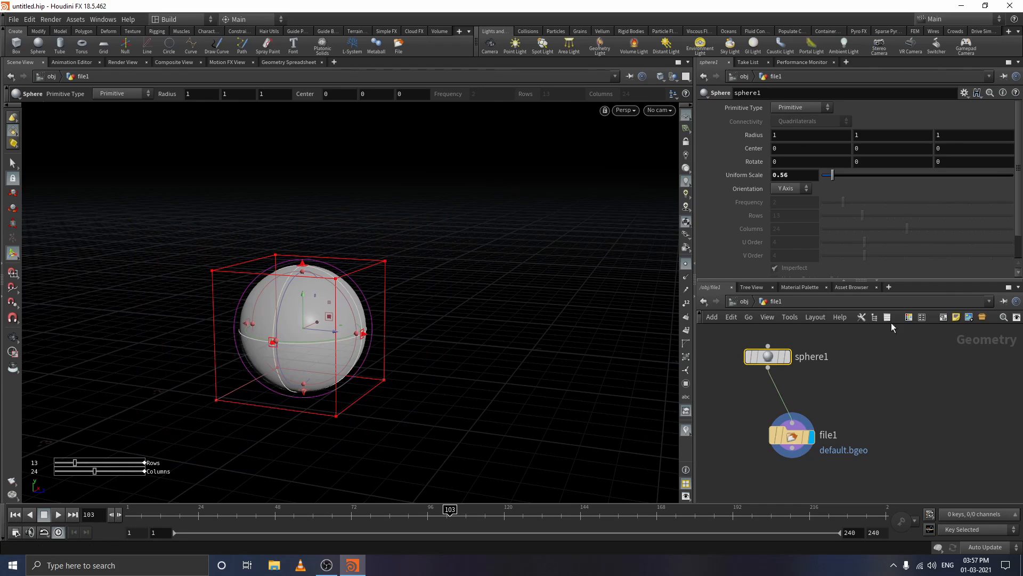
{"action": "left_click", "coordinate": [794, 439]}
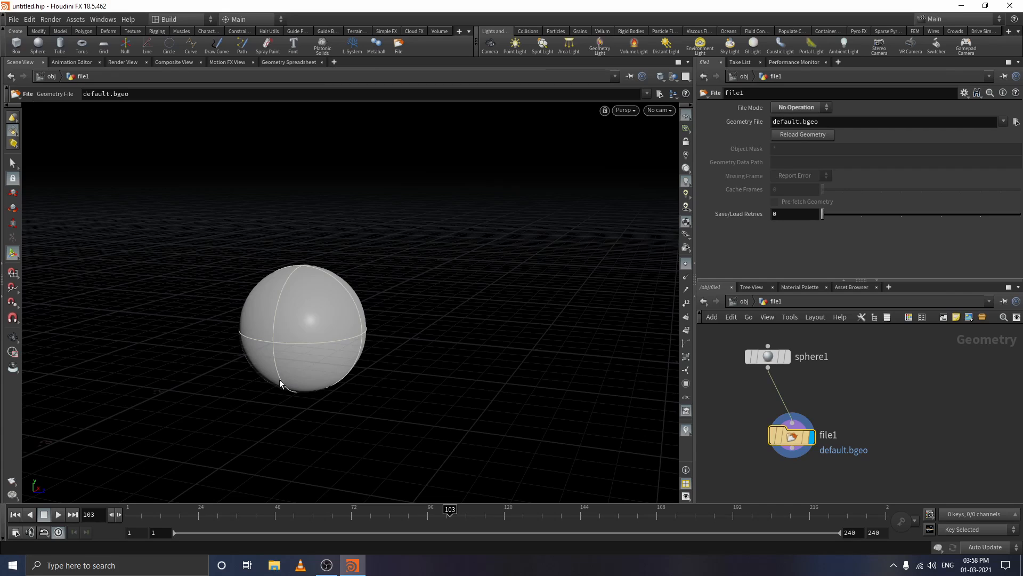
Step: Set the file1 node's File Mode to Write Files
{"action": "mouse_move", "coordinate": [800, 438]}
{"action": "key", "text": "ctrl+z"}
{"action": "left_click", "coordinate": [769, 359]}
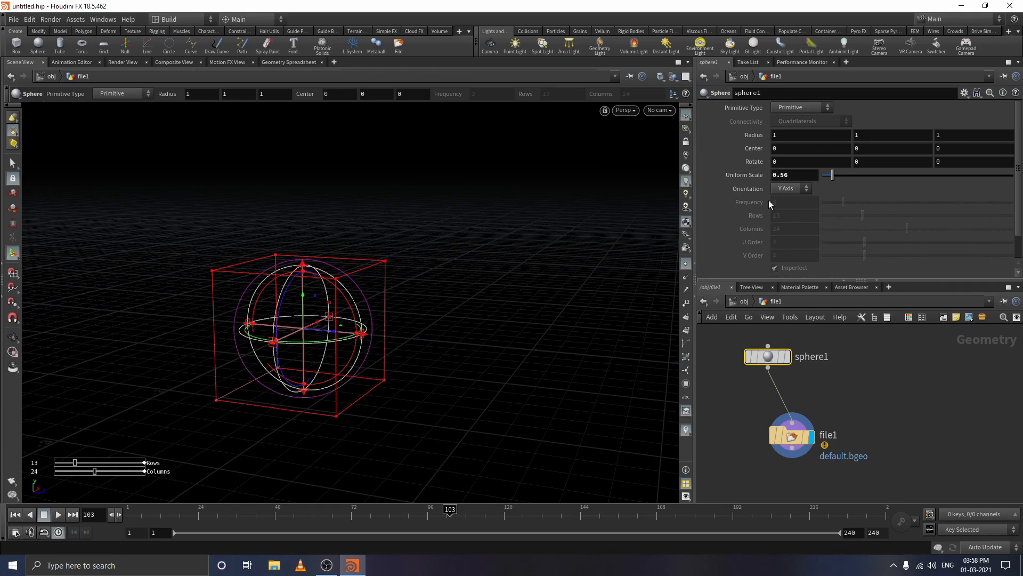
{"action": "left_click", "coordinate": [794, 439]}
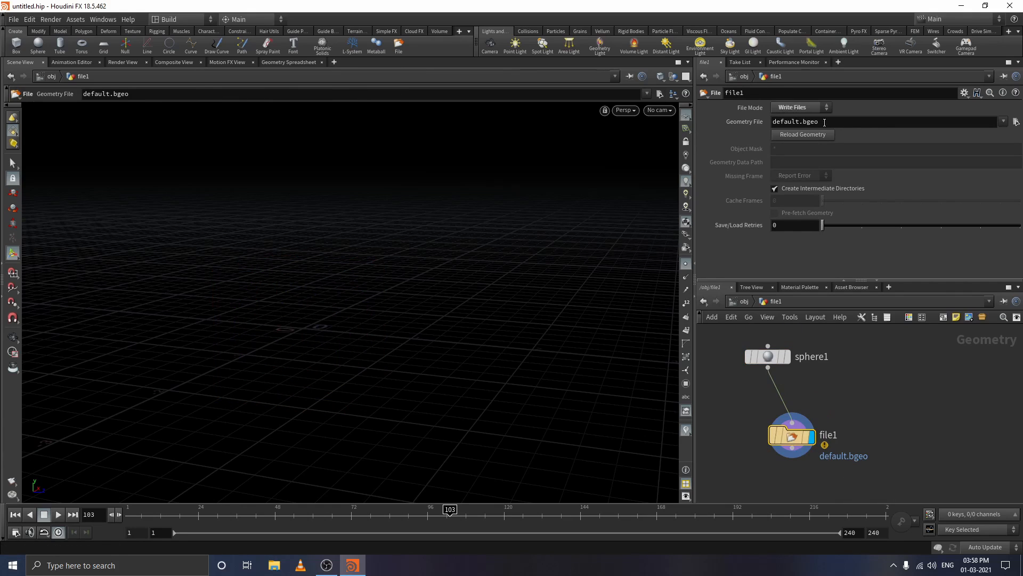
Step: Replace the file1 node's Geometry File name with sphere.obj
{"action": "left_click_drag", "start_coordinate": [821, 121], "coordinate": [757, 122]}
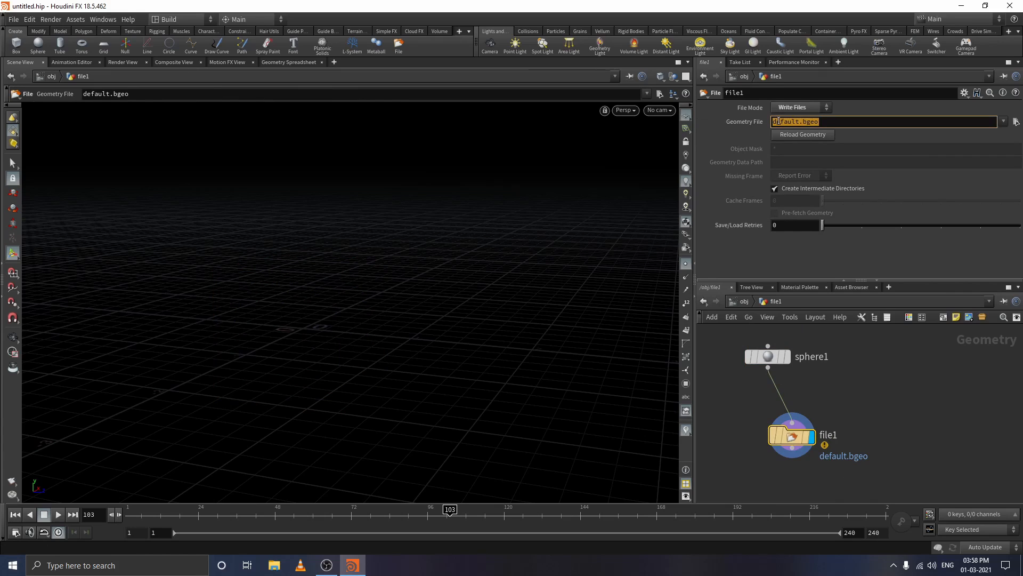
{"action": "type", "text": "sphere.OBJ"}
{"action": "key", "text": "BackSpace"}
{"action": "key", "text": "BackSpace"}
{"action": "key", "text": "BackSpace"}
{"action": "type", "text": "obj"}
{"action": "key", "text": "Return"}
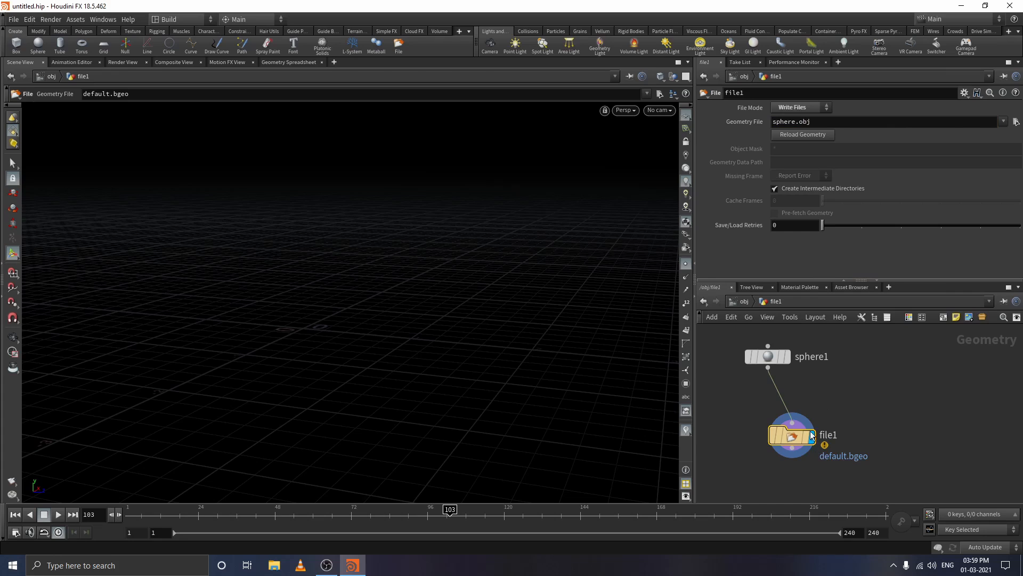
Step: Select Write Files again as the file1 node's File Mode and shift the node slightly under sphere1
{"action": "left_click", "coordinate": [788, 107]}
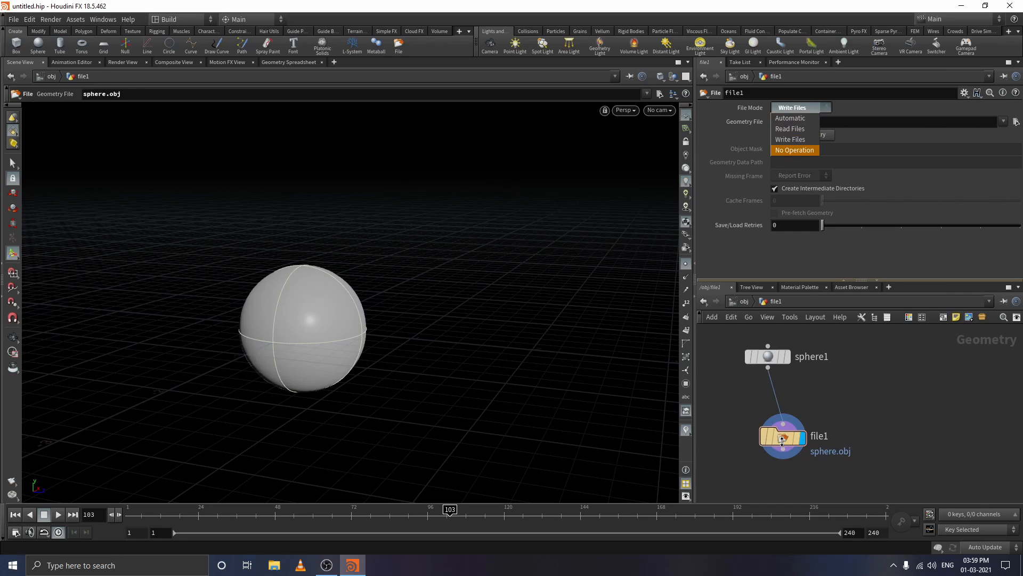
{"action": "left_click", "coordinate": [783, 438]}
{"action": "mouse_move", "coordinate": [781, 439]}
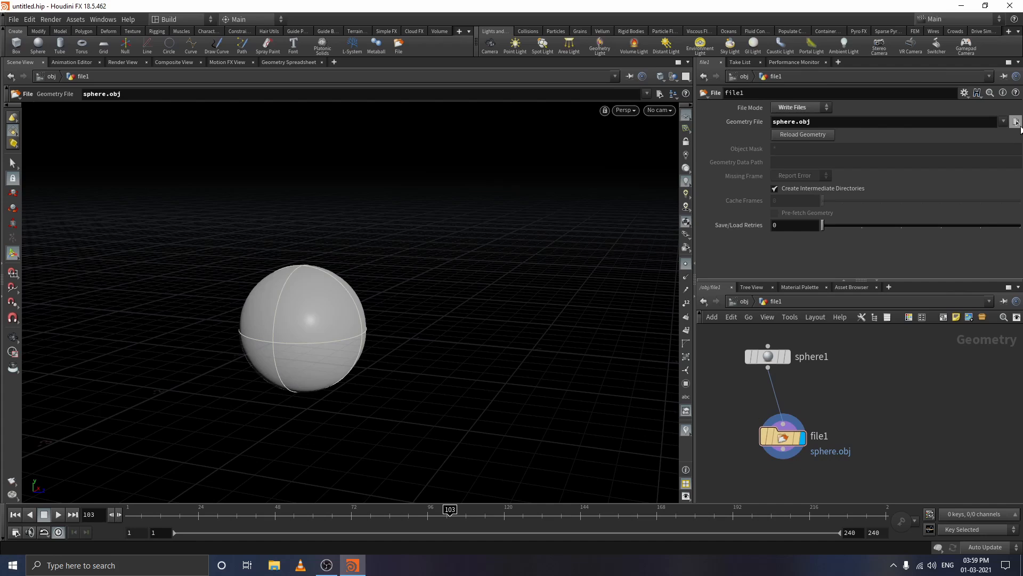
Step: Point the file1 node's Geometry File to Sphere.obj in the $HIP/EXPORT folder
{"action": "left_click", "coordinate": [1016, 122]}
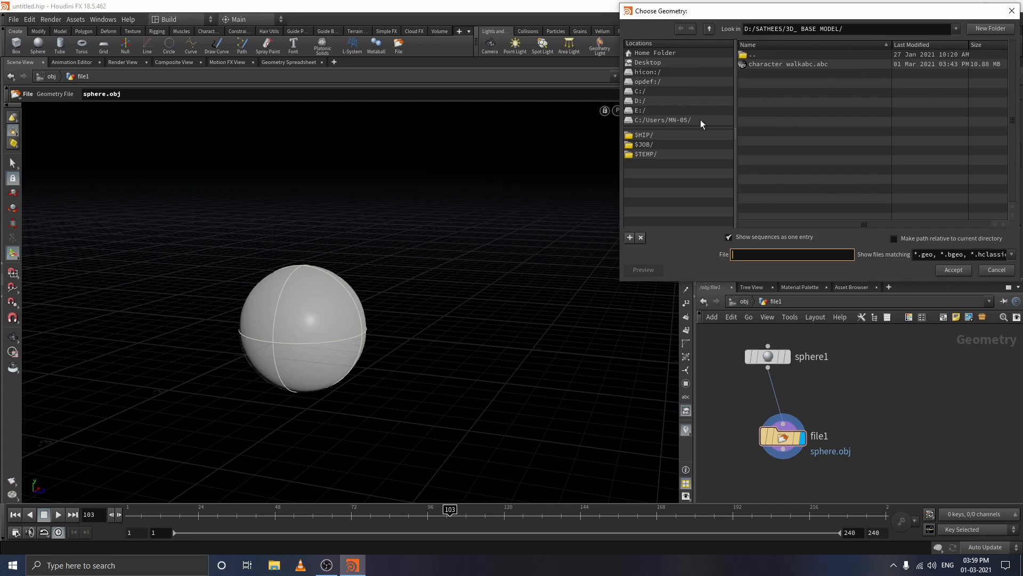
{"action": "left_click", "coordinate": [650, 137]}
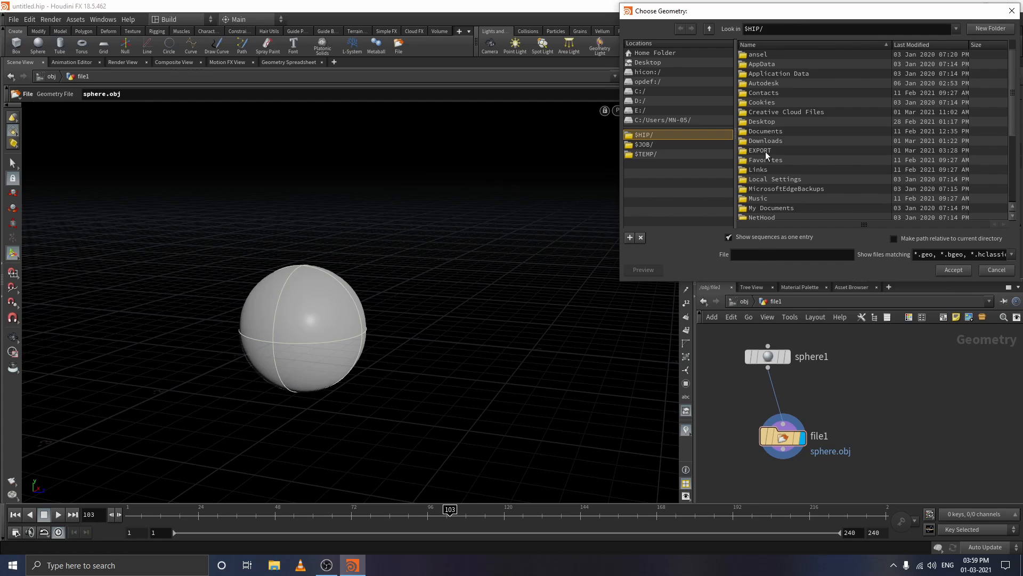
{"action": "double_click", "coordinate": [766, 152]}
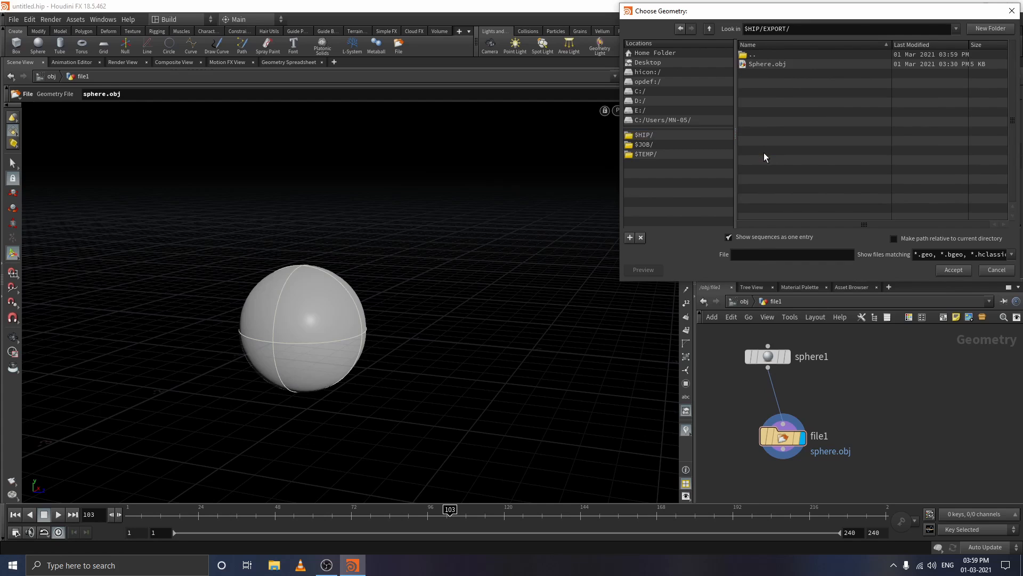
{"action": "left_click", "coordinate": [783, 65]}
{"action": "left_click", "coordinate": [952, 269]}
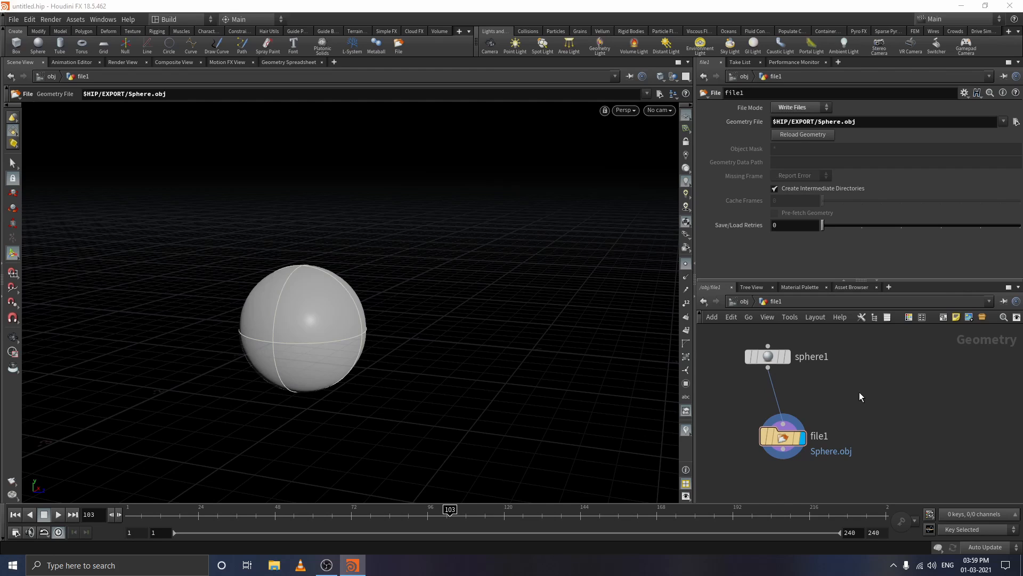
Step: Add a second, unconnected File node beside sphere1
{"action": "key", "text": "Tab"}
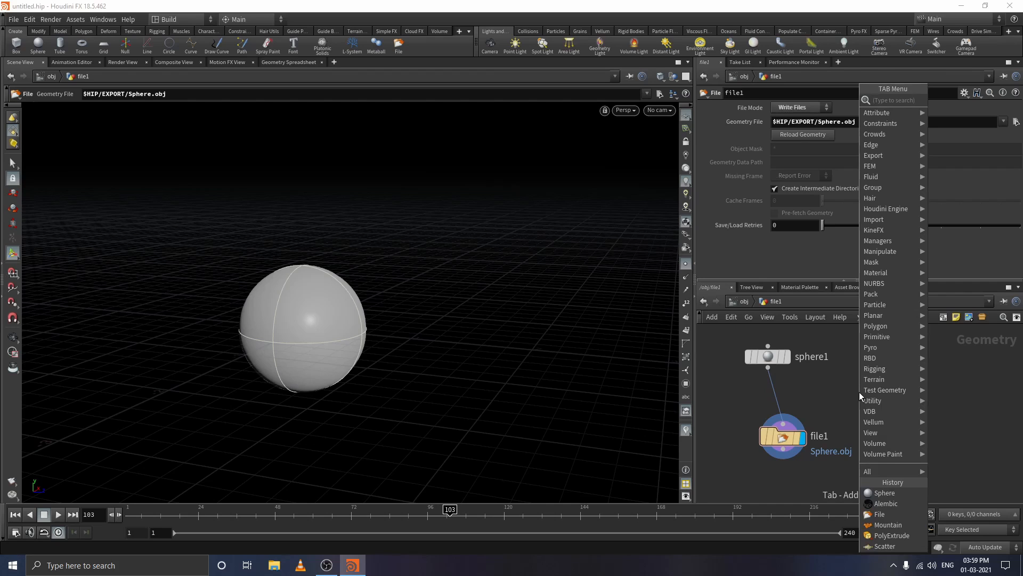
{"action": "type", "text": "file"}
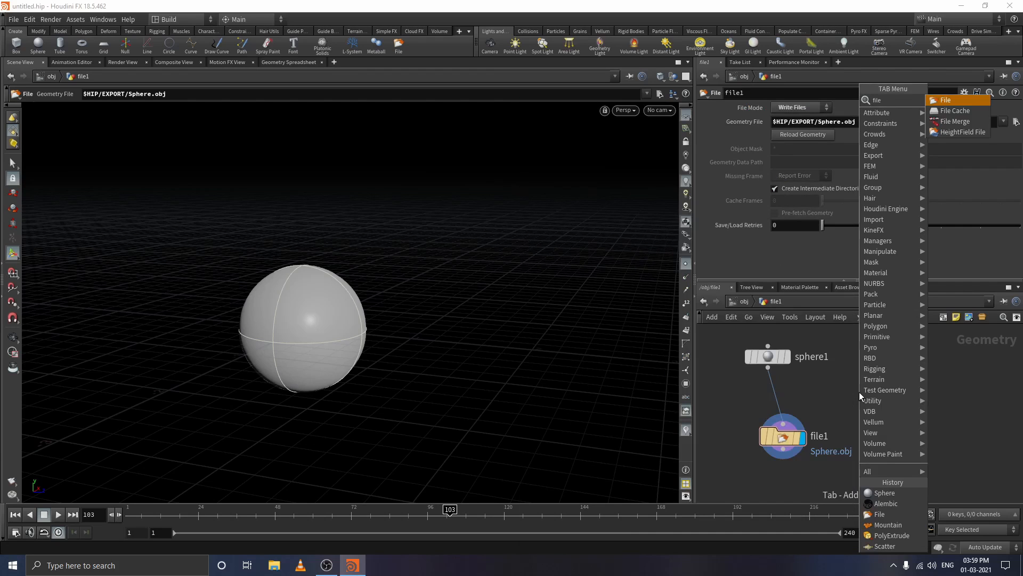
{"action": "key", "text": "Return"}
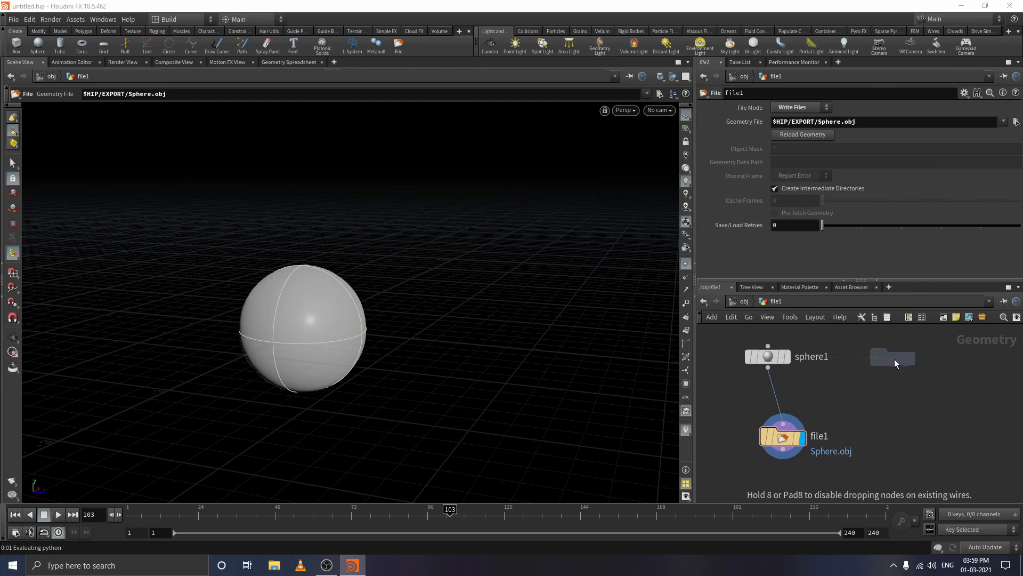
{"action": "left_click", "coordinate": [900, 355]}
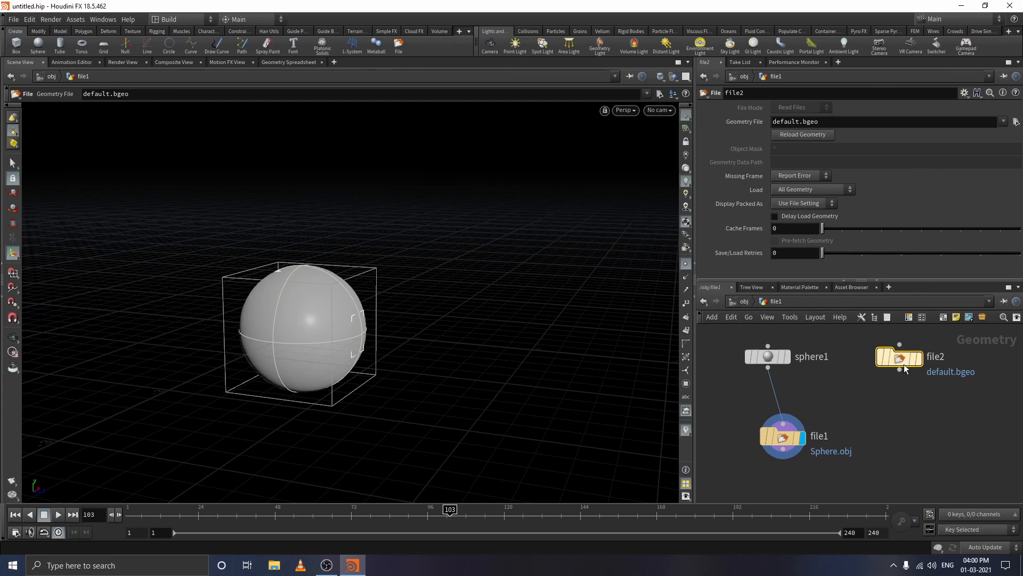
Step: Load Sphere.obj from the $HIP/EXPORT folder into the file2 node and display that node in the viewport
{"action": "left_click", "coordinate": [1017, 121]}
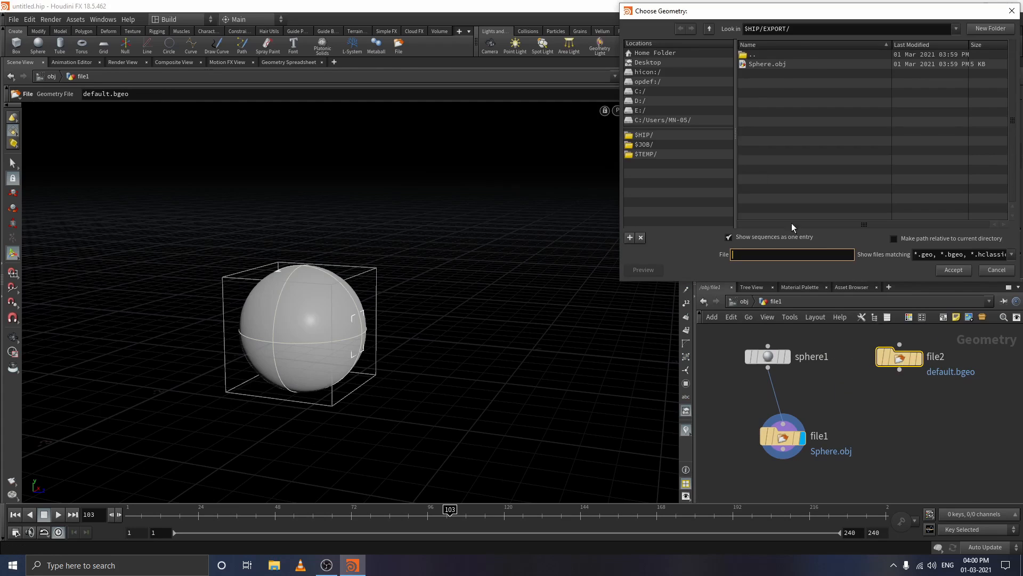
{"action": "left_click", "coordinate": [775, 63]}
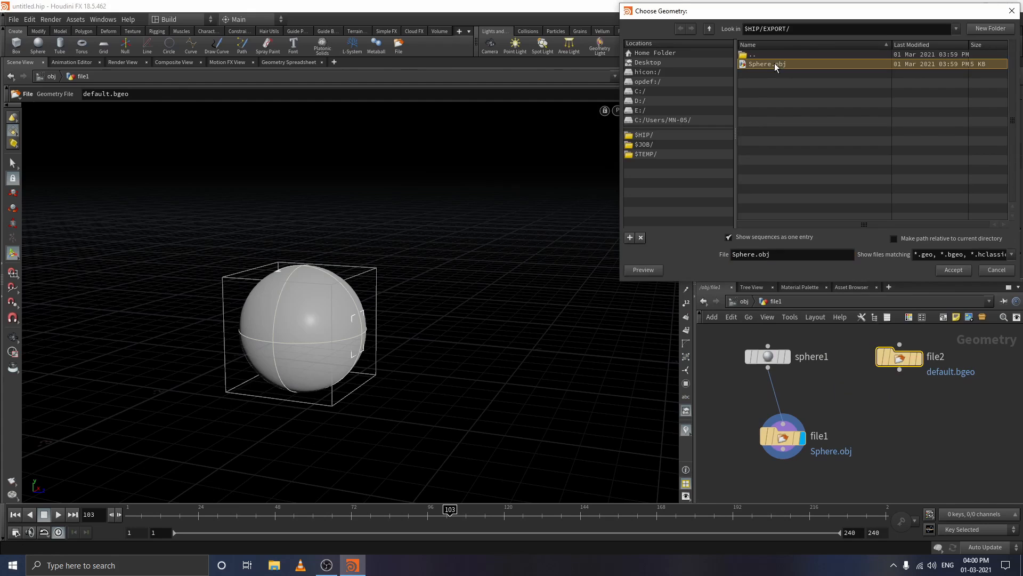
{"action": "left_click", "coordinate": [953, 270]}
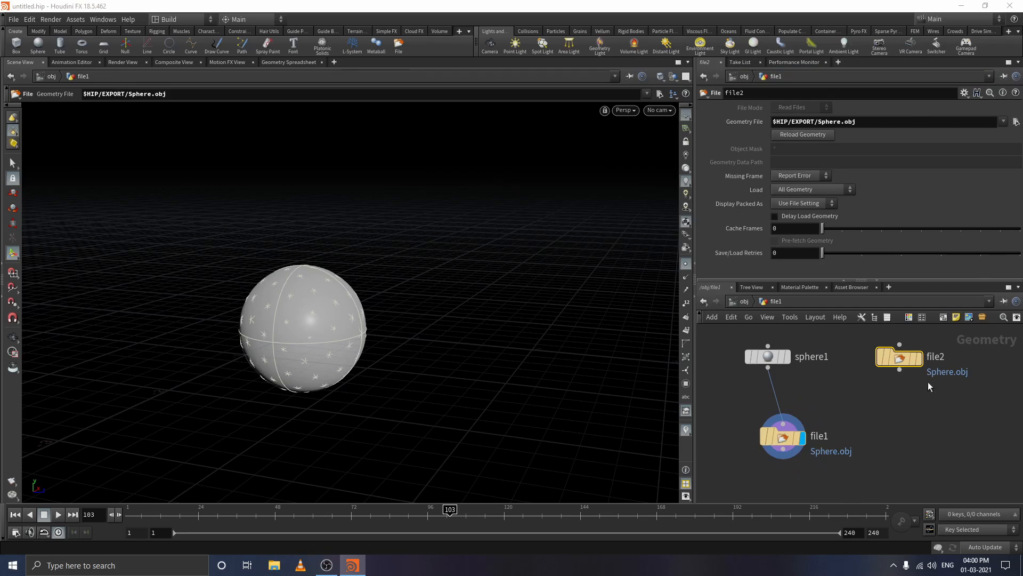
{"action": "left_click", "coordinate": [920, 359]}
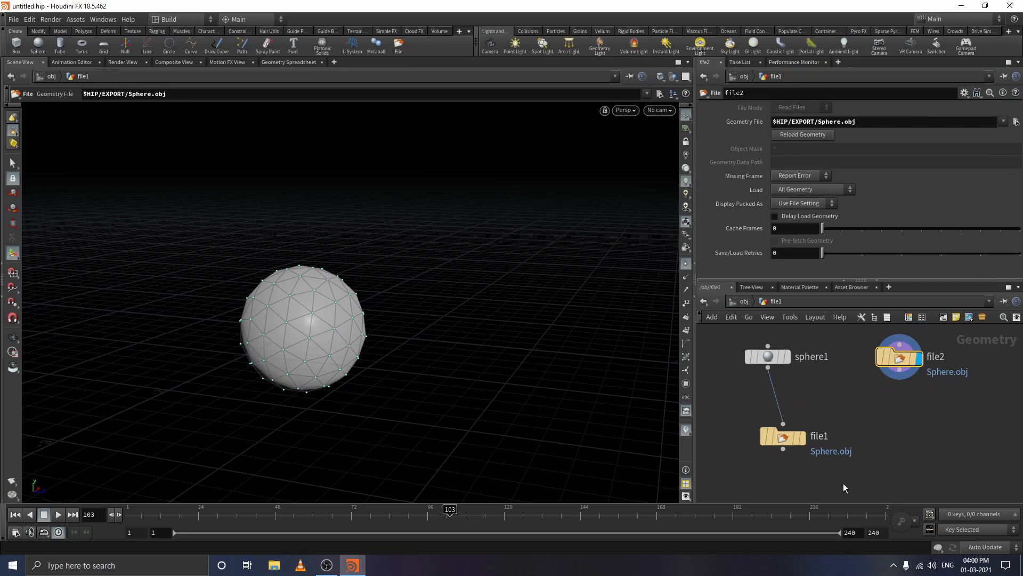
Step: Set sphere1's Uniform Scale to 1.28 and display file1 to write out the resized sphere
{"action": "left_click", "coordinate": [771, 358]}
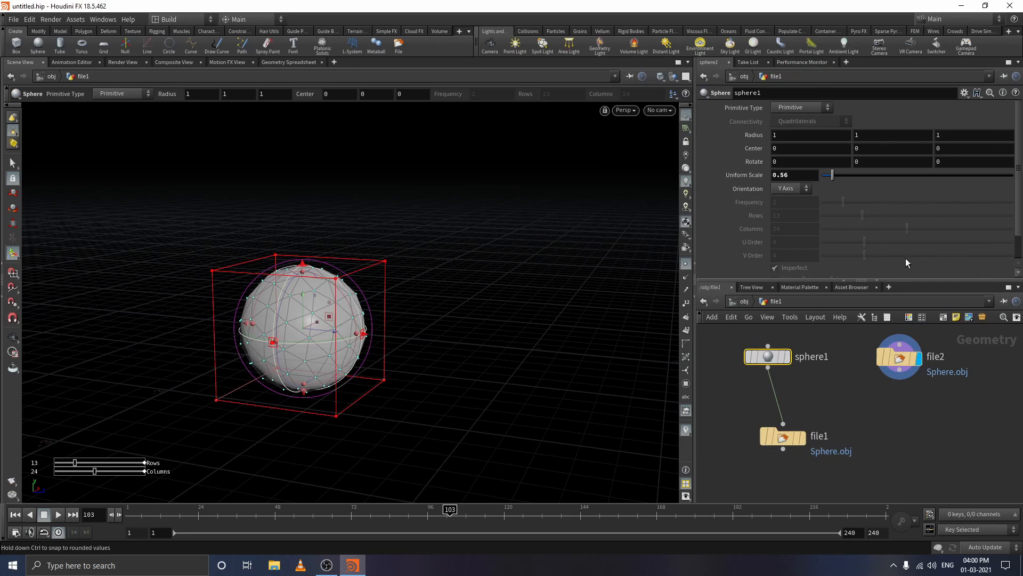
{"action": "left_click_drag", "start_coordinate": [833, 175], "coordinate": [846, 178]}
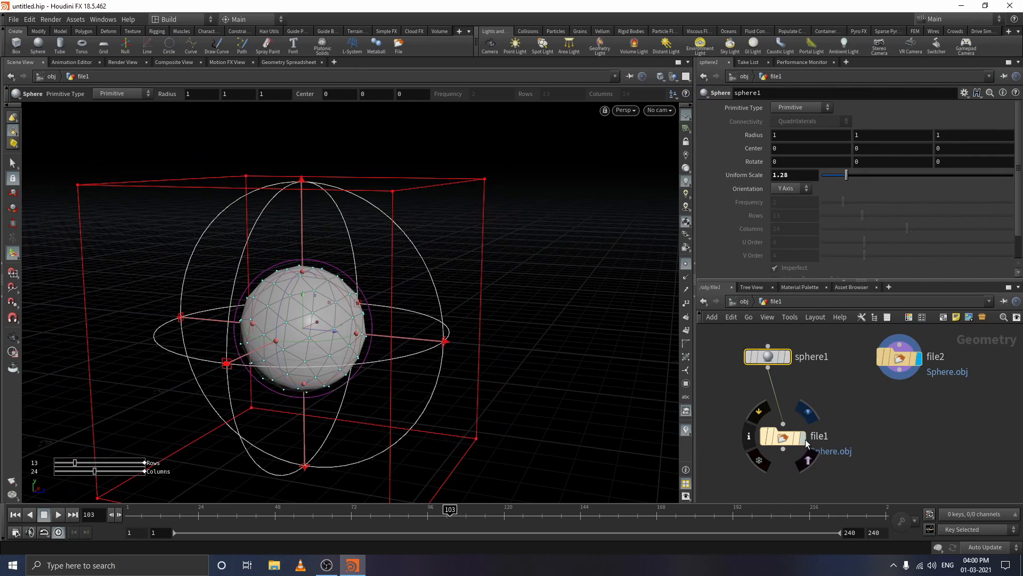
{"action": "left_click", "coordinate": [918, 361]}
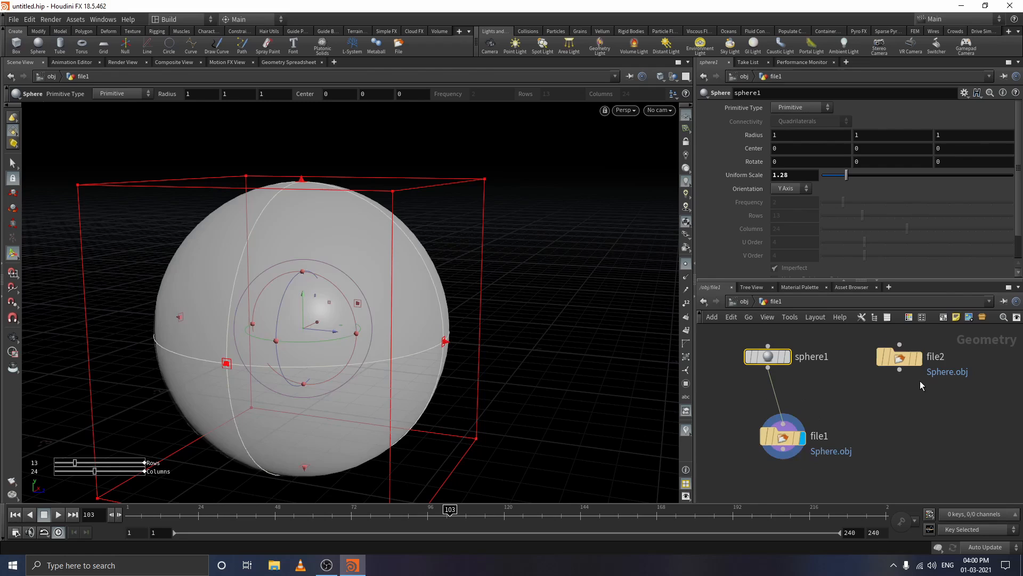
Step: Display the file2 node and reload its geometry from Sphere.obj
{"action": "left_click", "coordinate": [896, 356]}
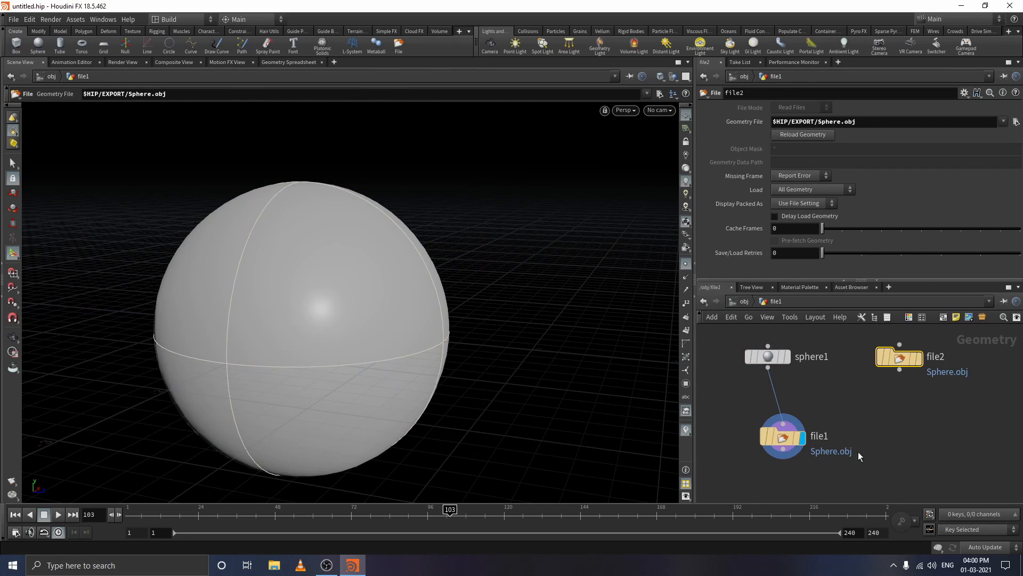
{"action": "left_click", "coordinate": [920, 358]}
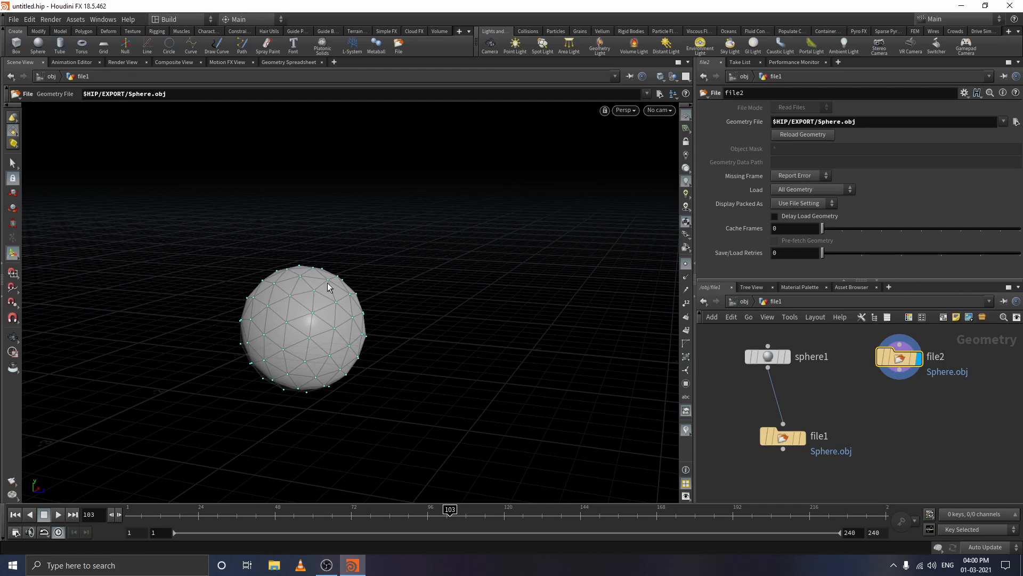
{"action": "left_click", "coordinate": [787, 137]}
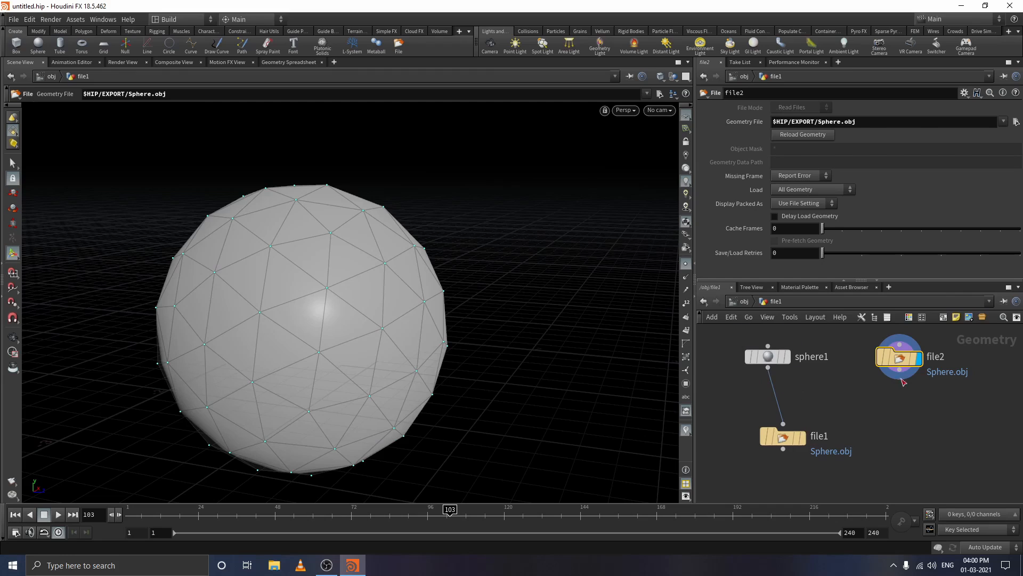
{"action": "mouse_move", "coordinate": [904, 365]}
Step: Review the File Mode options of the file1 node, keeping Write Files
{"action": "left_click", "coordinate": [780, 443]}
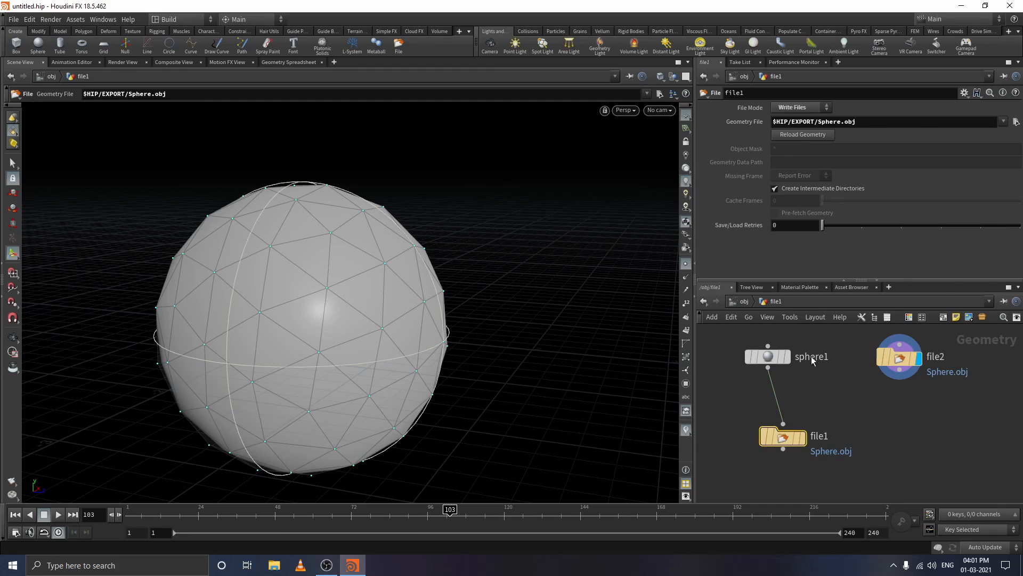
{"action": "left_click", "coordinate": [792, 108]}
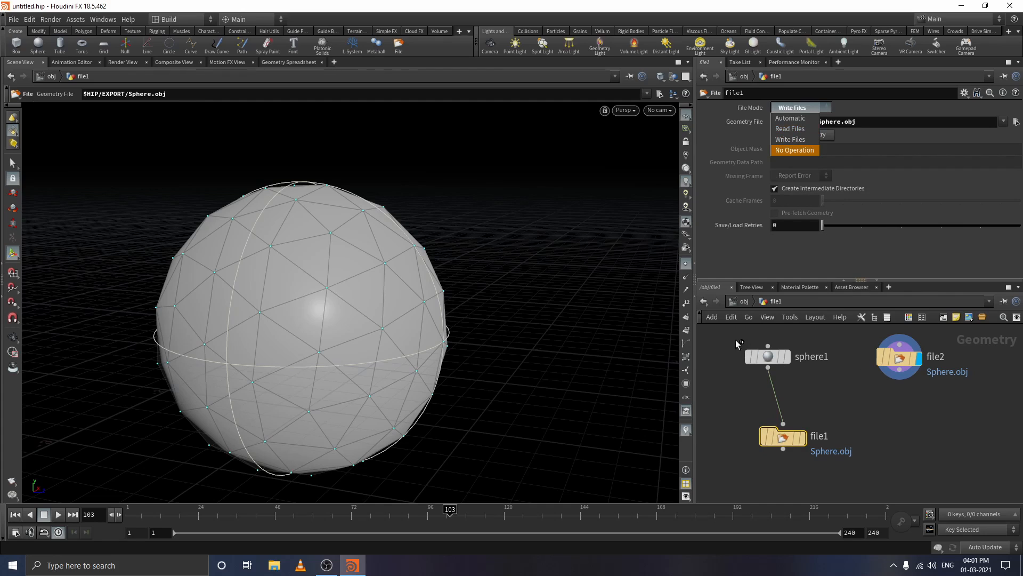
{"action": "left_click", "coordinate": [834, 410]}
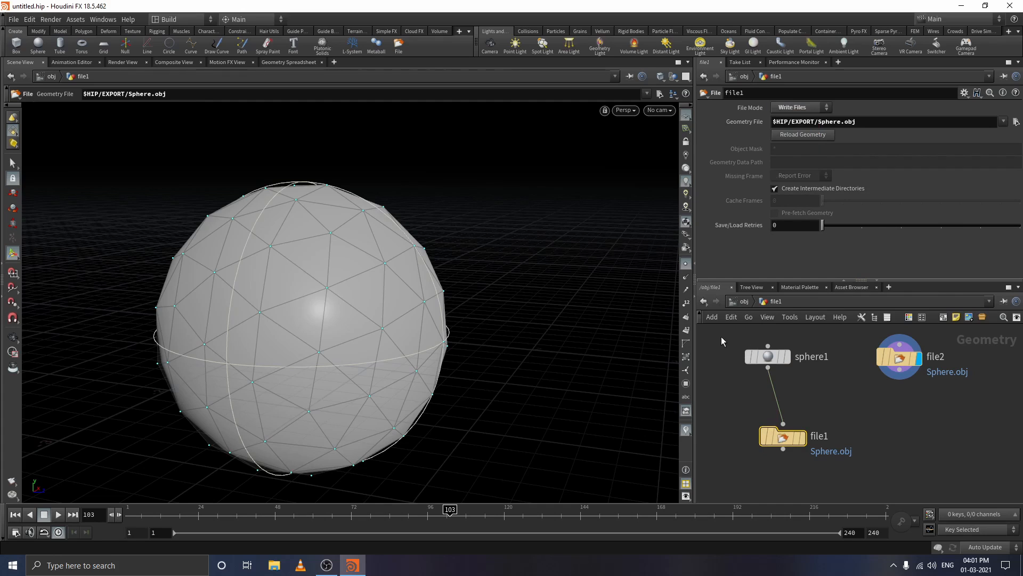
Step: Delete the sphere1, file1 and file2 nodes from the geometry network
{"action": "left_click_drag", "start_coordinate": [722, 337], "coordinate": [913, 463]}
{"action": "key", "text": "Delete"}
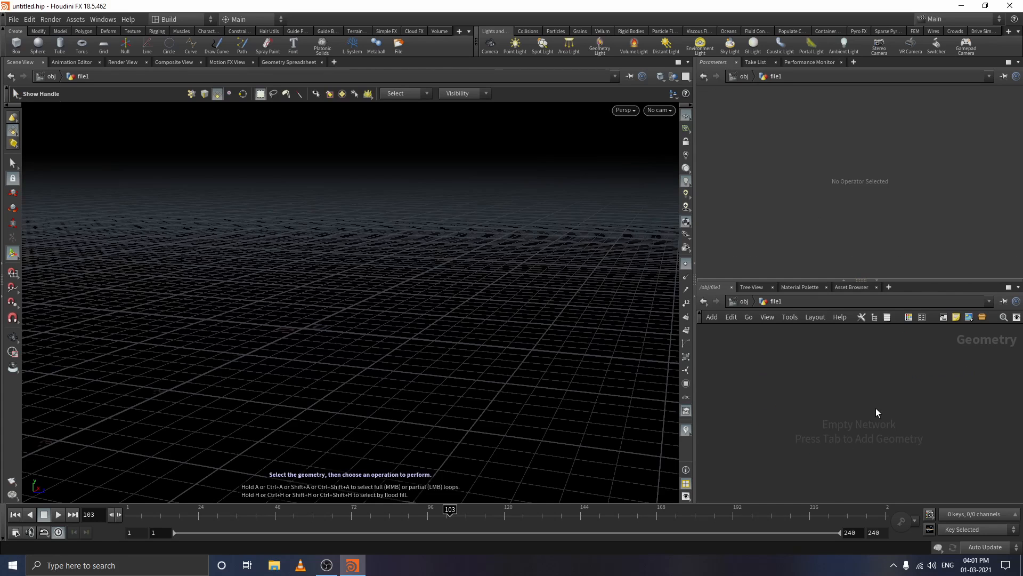
Step: Add an Alembic node and load character walkabc.abc from the 3D_ BASE MODEL folder into it
{"action": "key", "text": "Tab"}
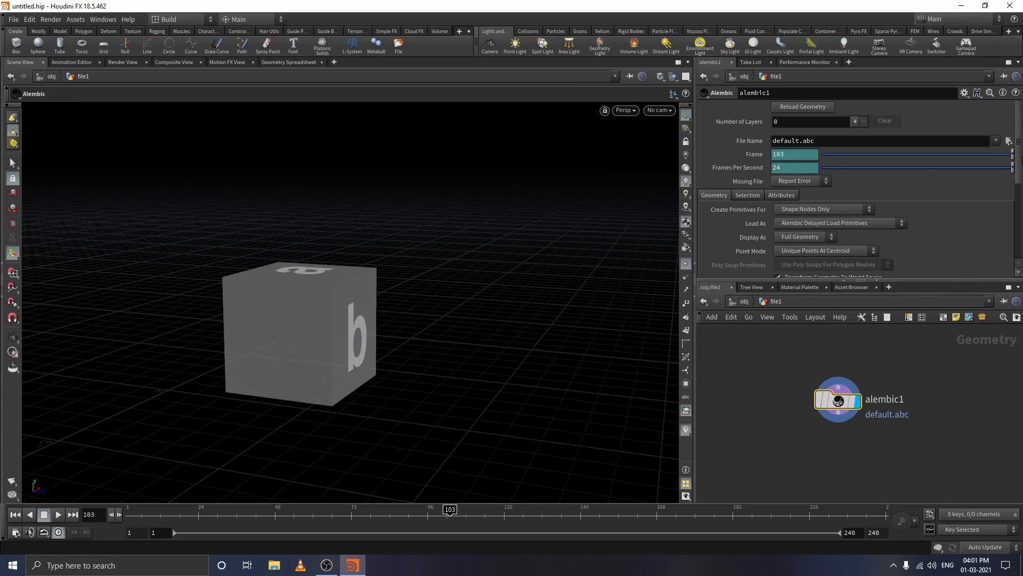
{"action": "left_click", "coordinate": [1009, 141]}
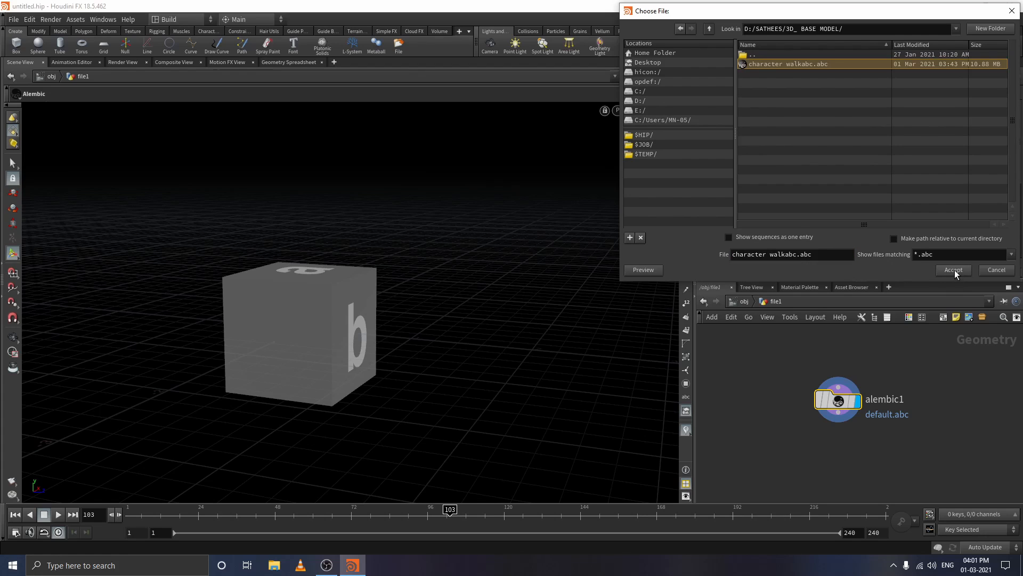
{"action": "left_click", "coordinate": [953, 270]}
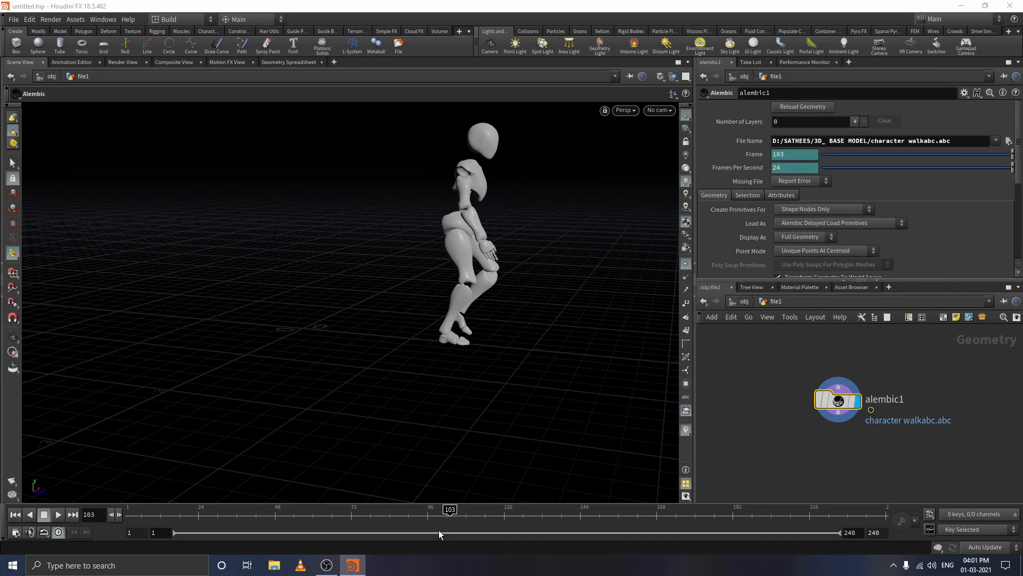
Step: Scrub the character's walk animation back to frame 1 and forward to frame 15, viewing it from another angle
{"action": "mouse_move", "coordinate": [449, 513]}
{"action": "left_mouse_down"}
{"action": "mouse_move", "coordinate": [120, 513]}
{"action": "mouse_move", "coordinate": [139, 508]}
{"action": "left_mouse_up"}
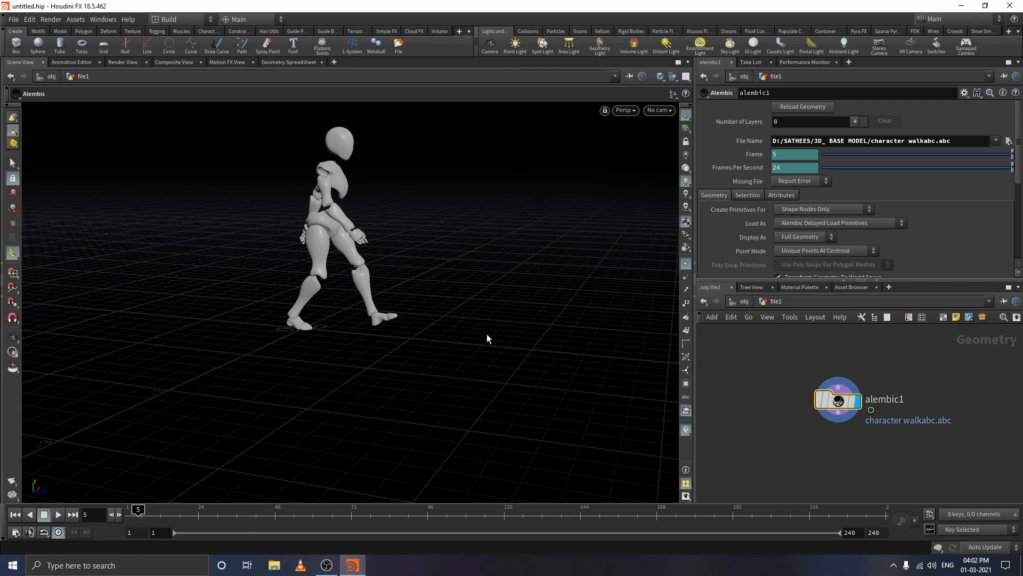
{"action": "mouse_move", "coordinate": [138, 511]}
{"action": "left_mouse_down"}
{"action": "mouse_move", "coordinate": [205, 510]}
{"action": "mouse_move", "coordinate": [126, 510]}
{"action": "left_mouse_up"}
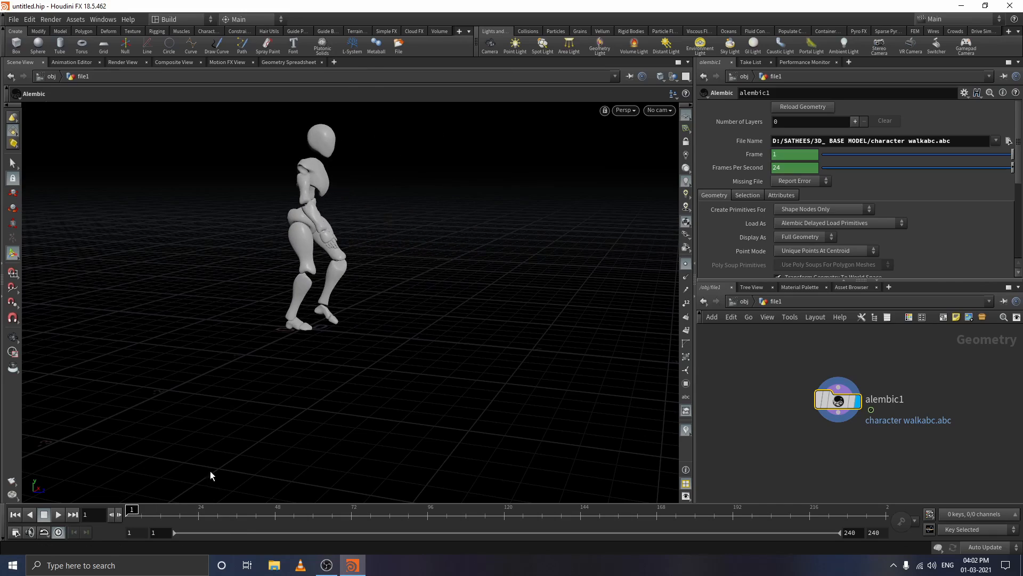
{"action": "left_click_drag", "start_coordinate": [337, 345], "coordinate": [261, 349], "text": "alt"}
{"action": "left_click_drag", "start_coordinate": [133, 511], "coordinate": [172, 535]}
Step: Delete the Alembic node and add a Sphere node to the emptied network
{"action": "key", "text": "Delete"}
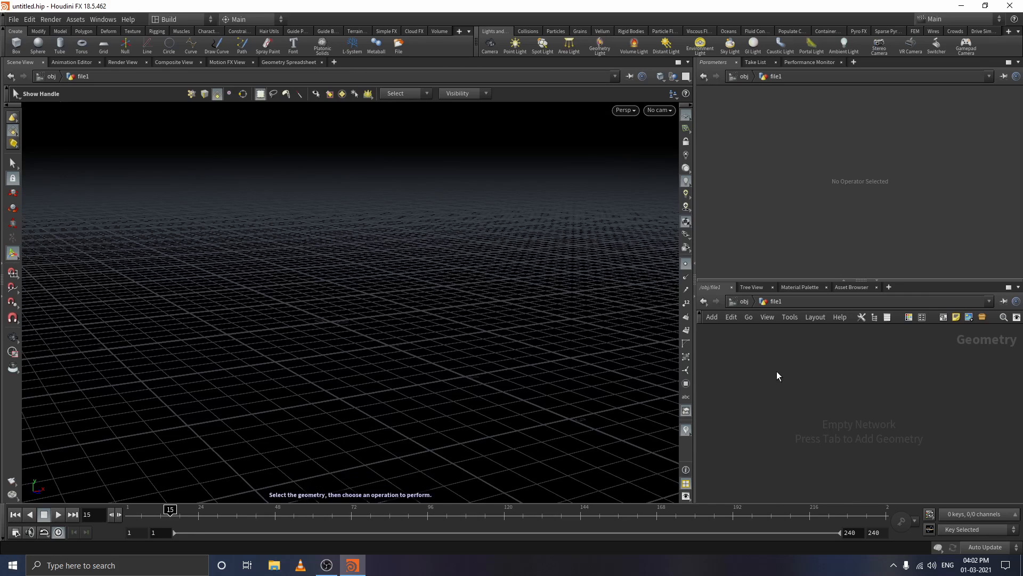
{"action": "key", "text": "Tab"}
{"action": "mouse_move", "coordinate": [795, 370]}
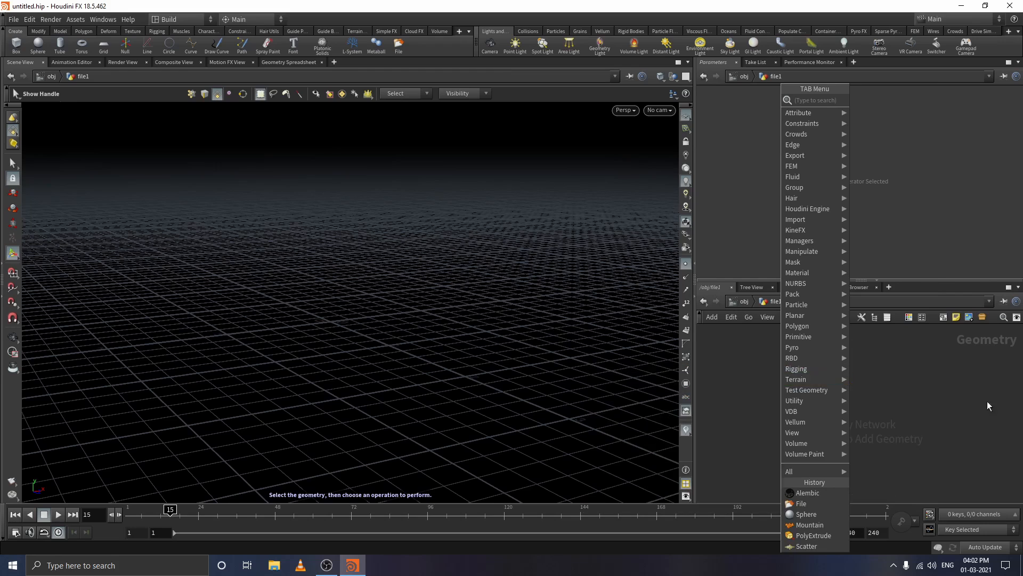
{"action": "key", "text": "Tab"}
{"action": "type", "text": "sphere"}
{"action": "key", "text": "Return"}
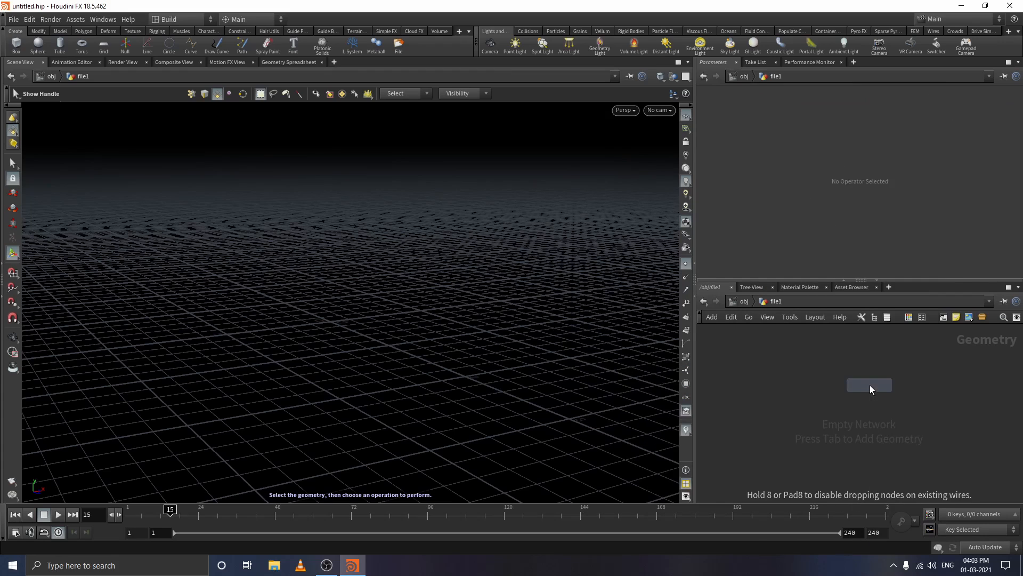
{"action": "left_click", "coordinate": [792, 387]}
{"action": "left_click_drag", "start_coordinate": [811, 385], "coordinate": [797, 376]}
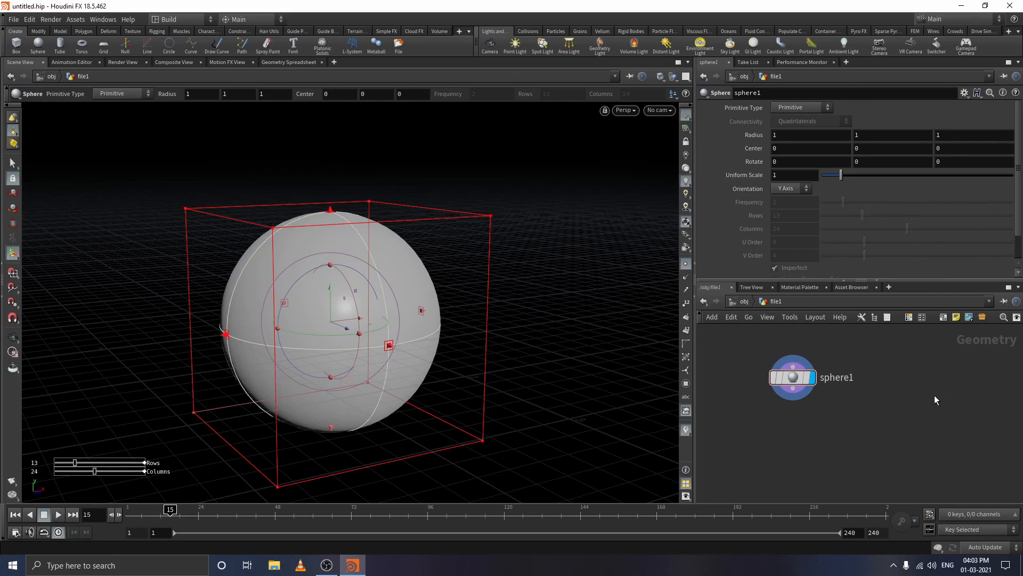
Step: Add a Box node beside sphere1, leaving it unconnected
{"action": "key", "text": "Tab"}
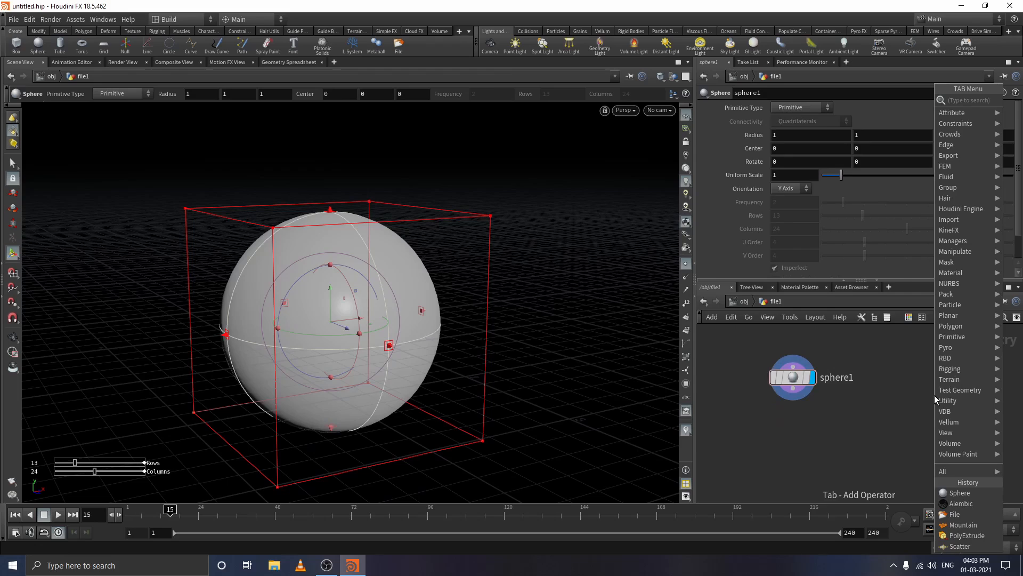
{"action": "type", "text": "bo"}
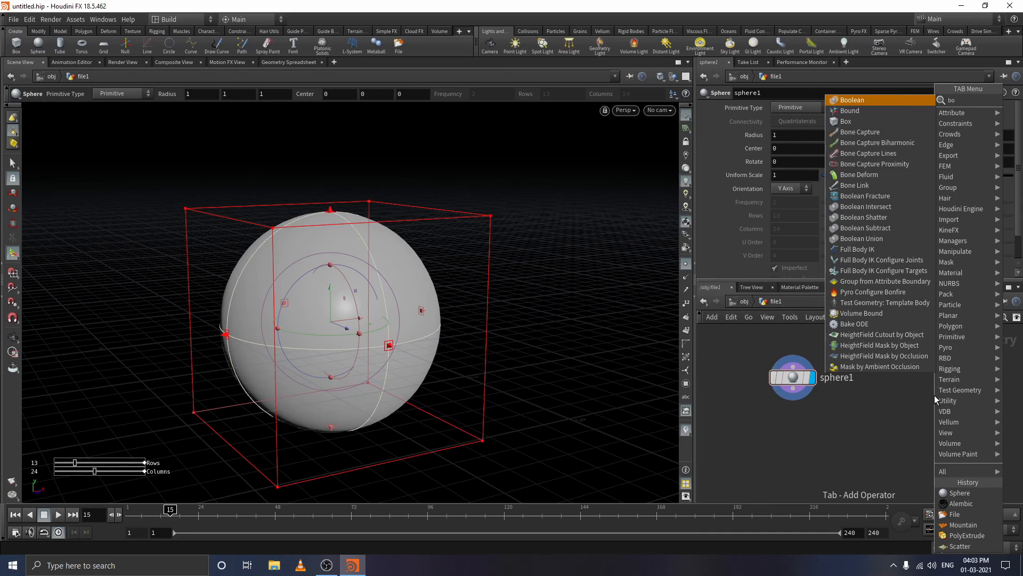
{"action": "key", "text": "Return"}
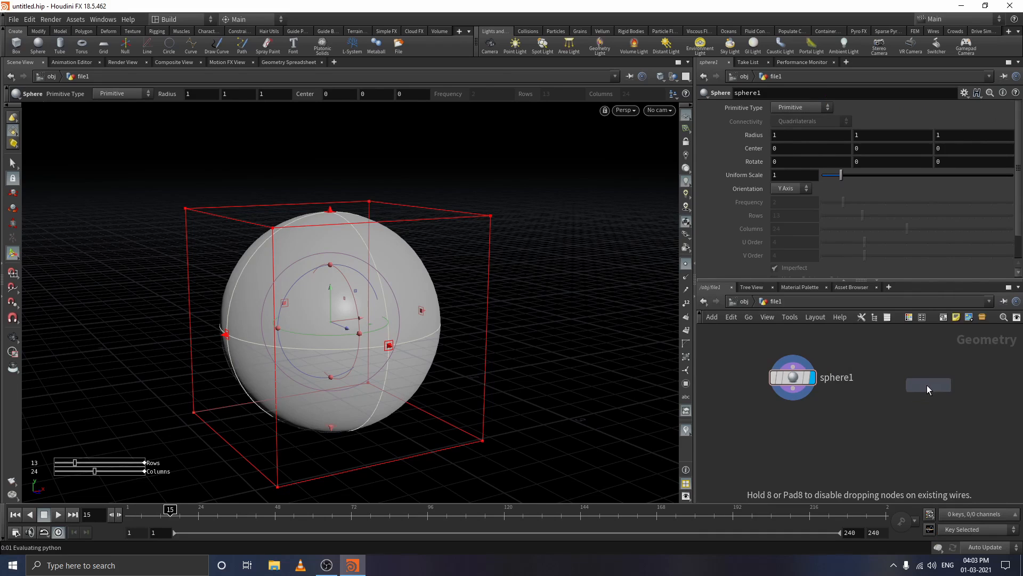
{"action": "left_click", "coordinate": [926, 385]}
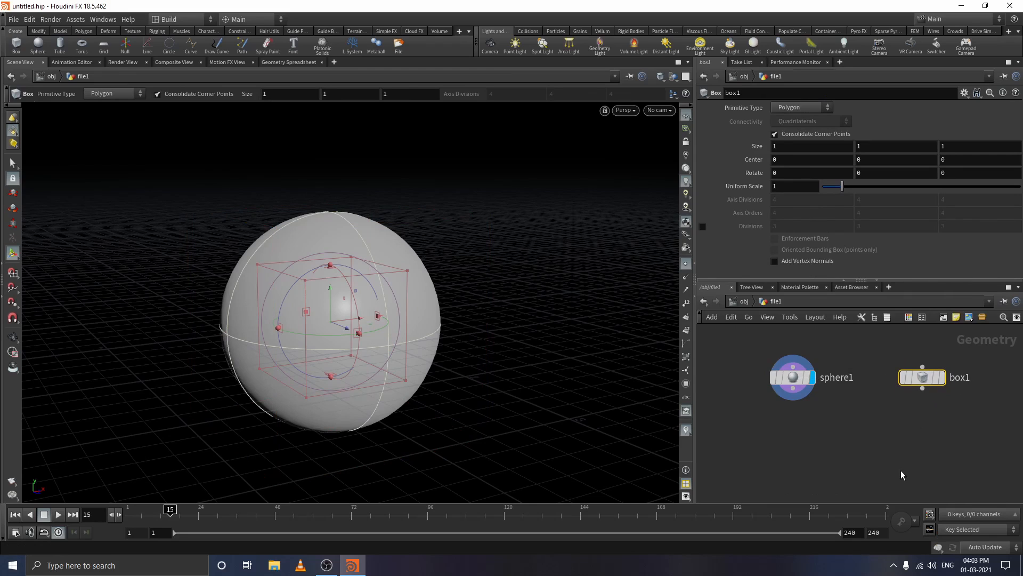
Step: Add a Switch node below and between sphere1 and box1
{"action": "key", "text": "Tab"}
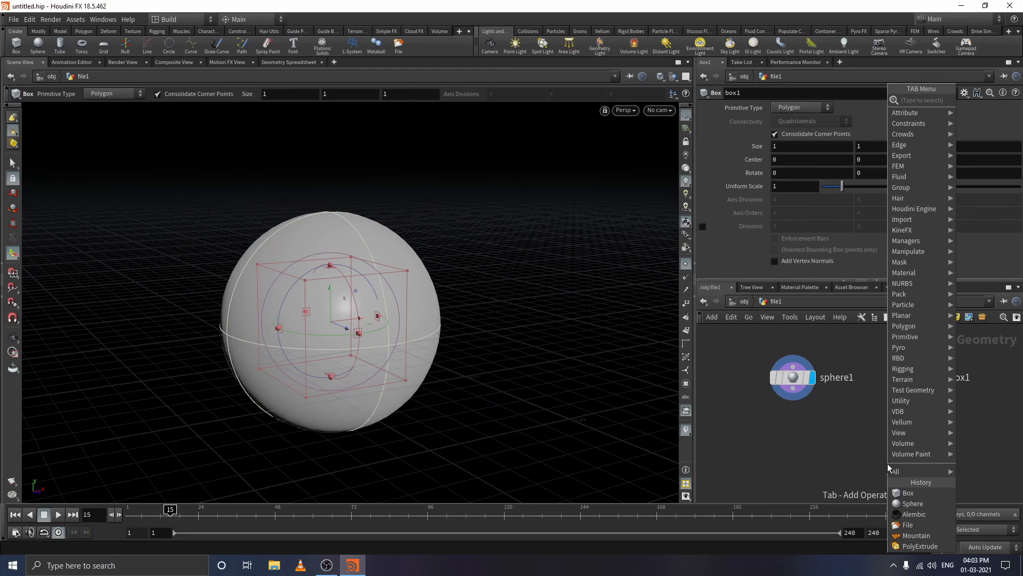
{"action": "type", "text": "switch"}
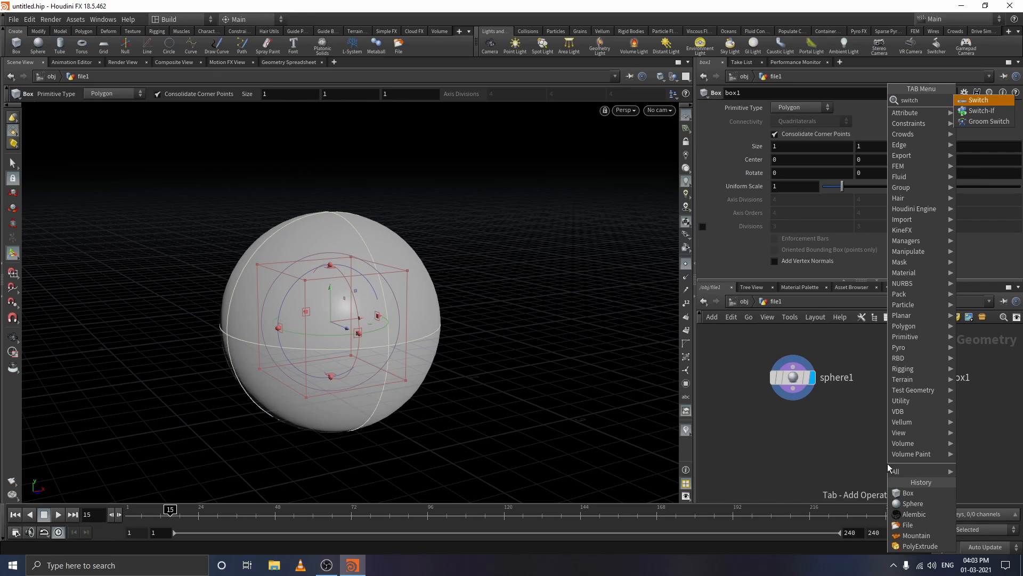
{"action": "key", "text": "Return"}
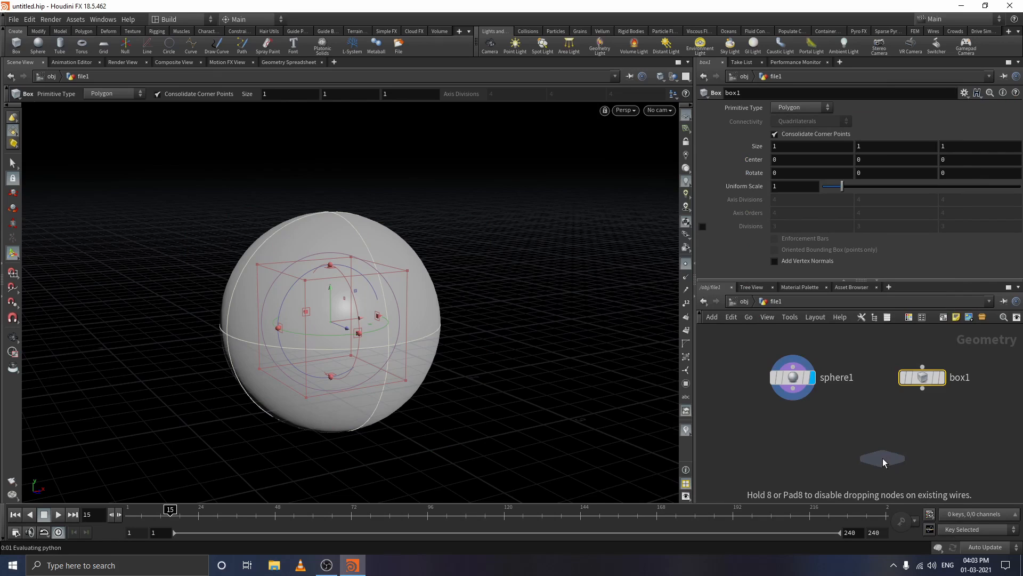
{"action": "left_click", "coordinate": [876, 451]}
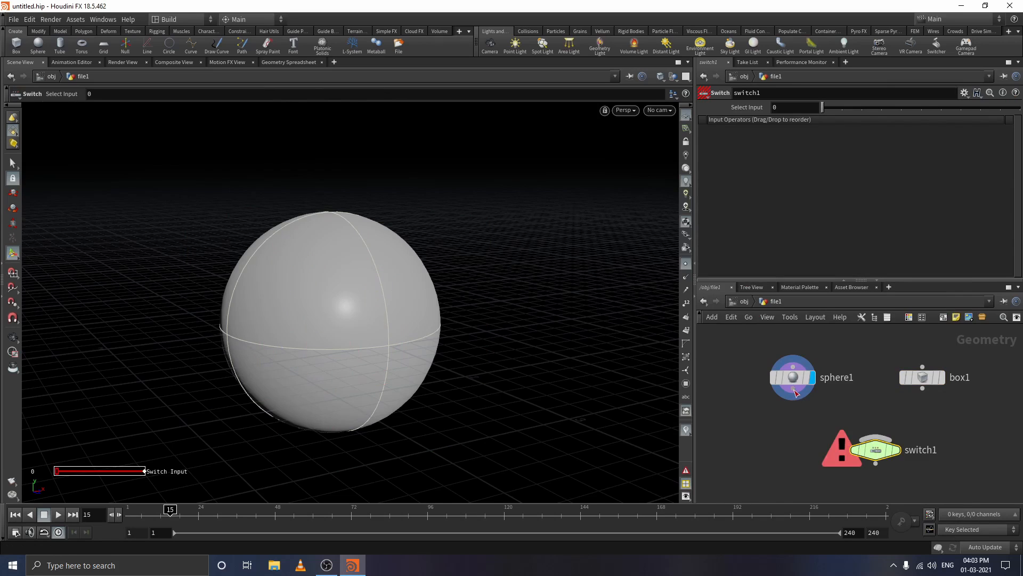
Step: Wire sphere1 and box1 into the Switch node, in that order, and display the switch's output
{"action": "left_click_drag", "start_coordinate": [793, 389], "coordinate": [860, 446]}
{"action": "left_click", "coordinate": [860, 447]}
{"action": "left_click", "coordinate": [923, 389]}
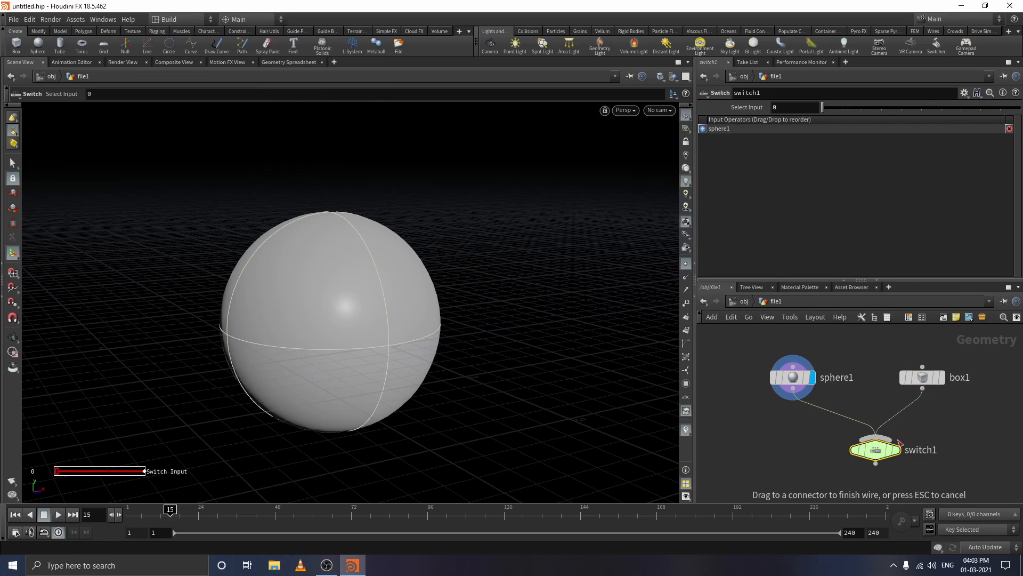
{"action": "left_click", "coordinate": [899, 445]}
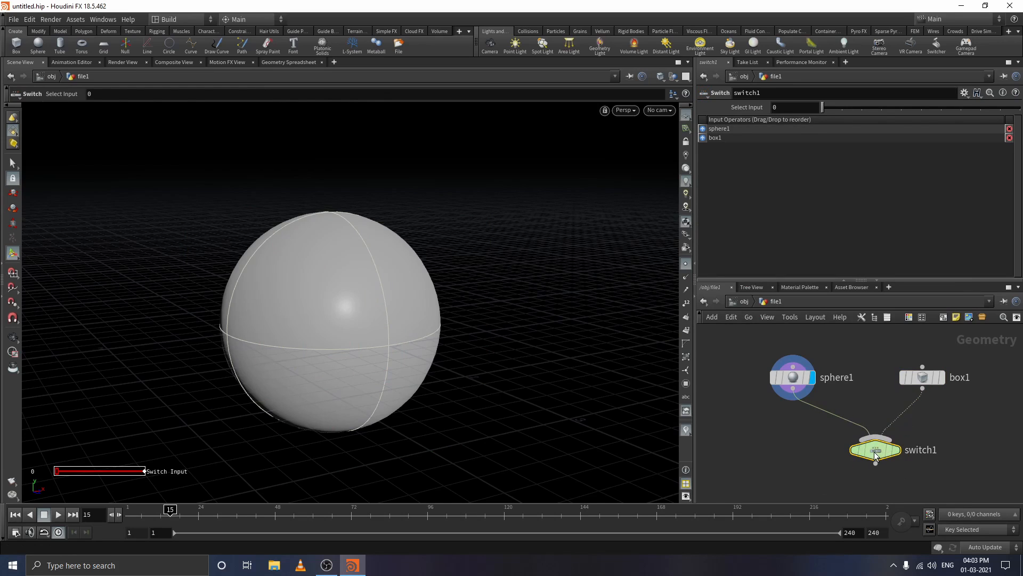
{"action": "left_click_drag", "start_coordinate": [899, 450], "coordinate": [896, 444]}
{"action": "left_click", "coordinate": [894, 447]}
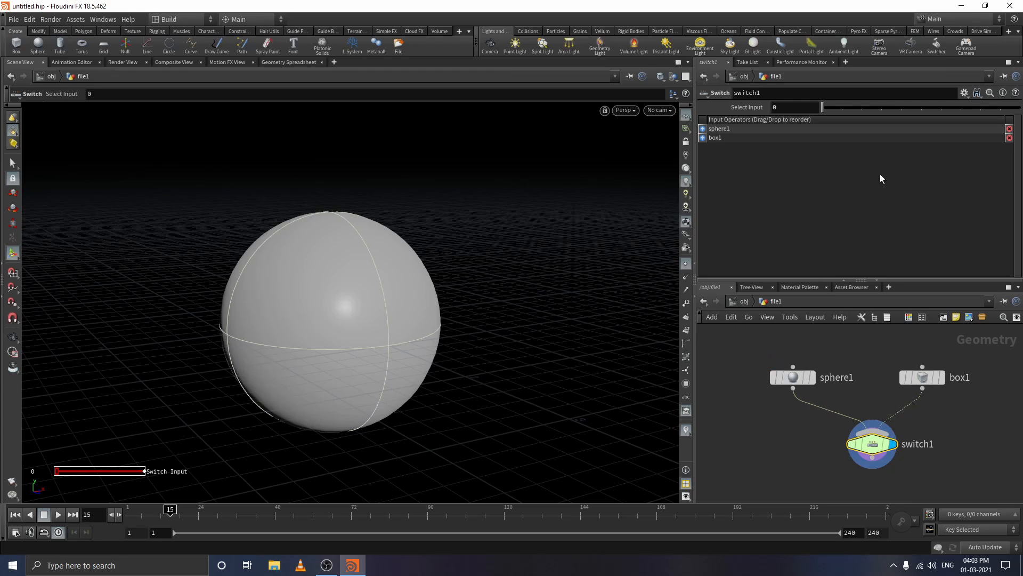
Step: Set switch1's Select Input to 1 to output box1 instead of sphere1
{"action": "left_click", "coordinate": [793, 377]}
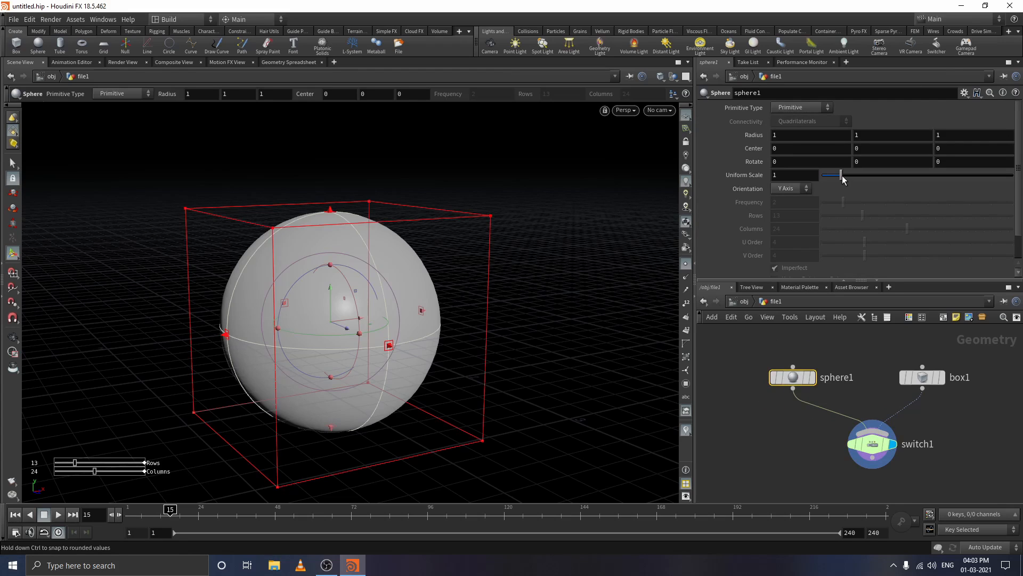
{"action": "left_click", "coordinate": [872, 450]}
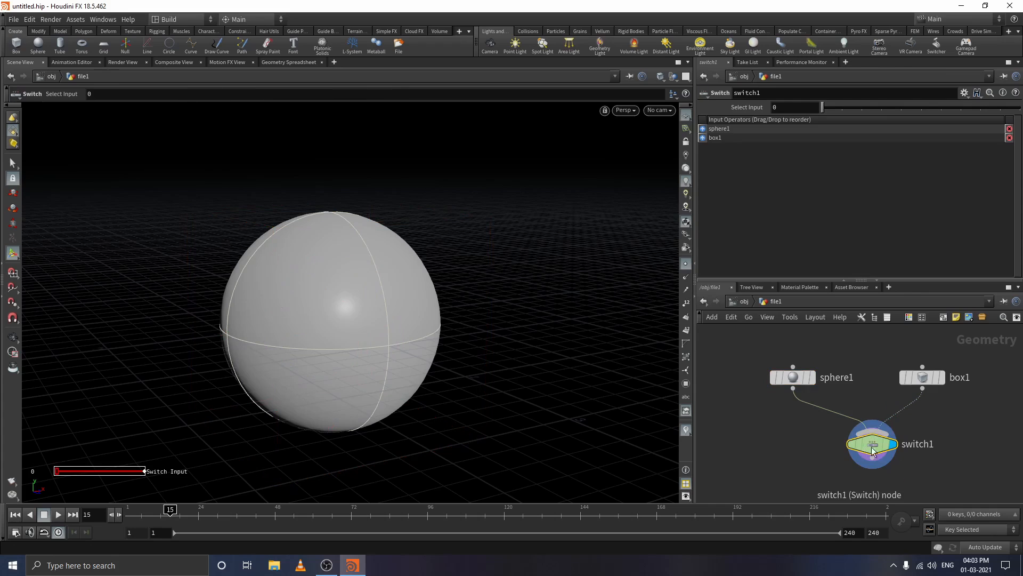
{"action": "left_click_drag", "start_coordinate": [824, 107], "coordinate": [802, 108]}
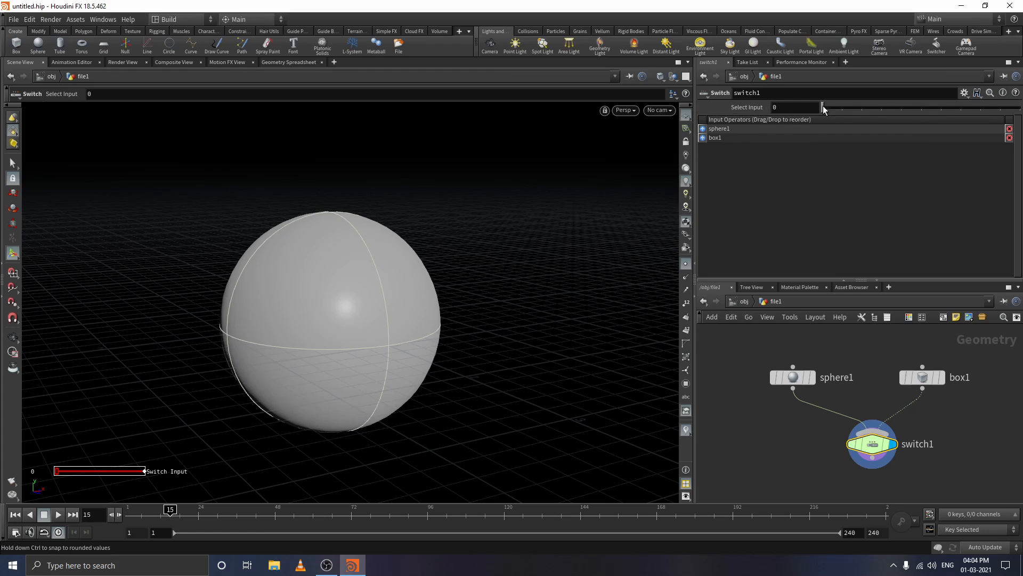
{"action": "mouse_move", "coordinate": [827, 104]}
{"action": "left_mouse_down"}
{"action": "mouse_move", "coordinate": [848, 110]}
{"action": "mouse_move", "coordinate": [820, 110]}
{"action": "mouse_move", "coordinate": [843, 112]}
{"action": "left_mouse_up"}
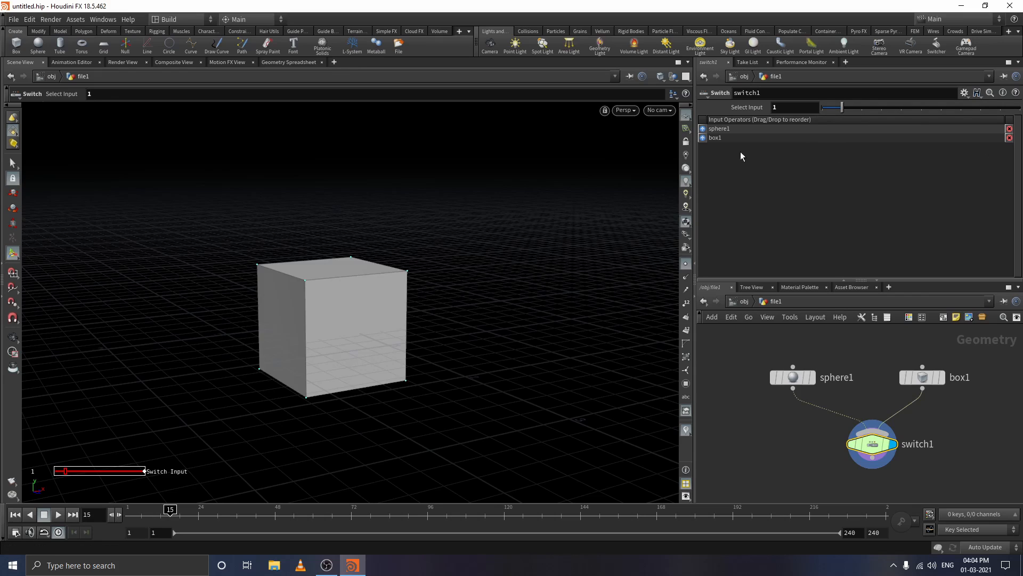
Step: Try placing box1 ahead of sphere1 in the switch's input order, and restore the original order
{"action": "left_click", "coordinate": [703, 137]}
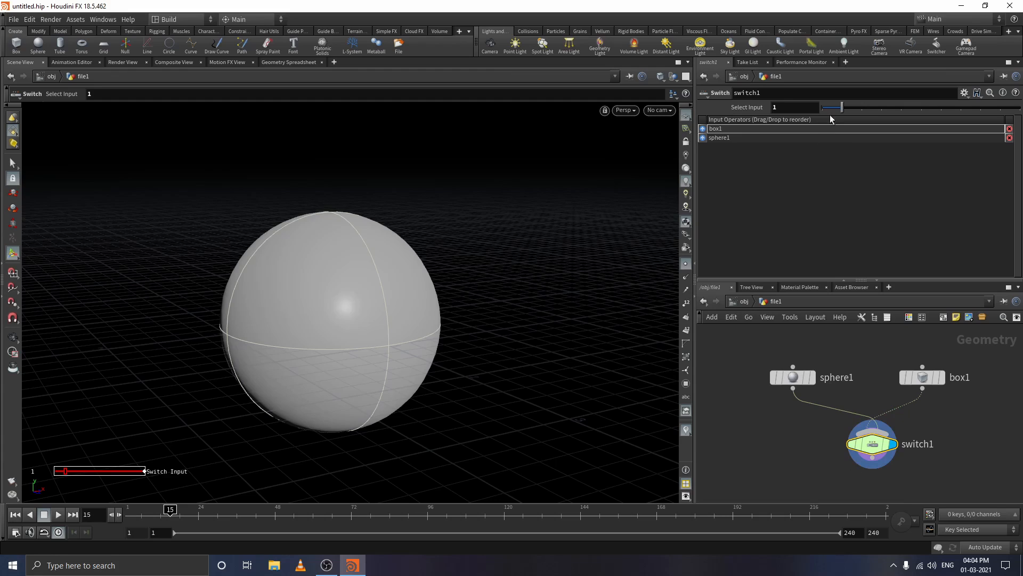
{"action": "mouse_move", "coordinate": [841, 107]}
{"action": "left_mouse_down"}
{"action": "mouse_move", "coordinate": [801, 110]}
{"action": "mouse_move", "coordinate": [838, 109]}
{"action": "left_mouse_up"}
{"action": "left_click_drag", "start_coordinate": [703, 132], "coordinate": [703, 143]}
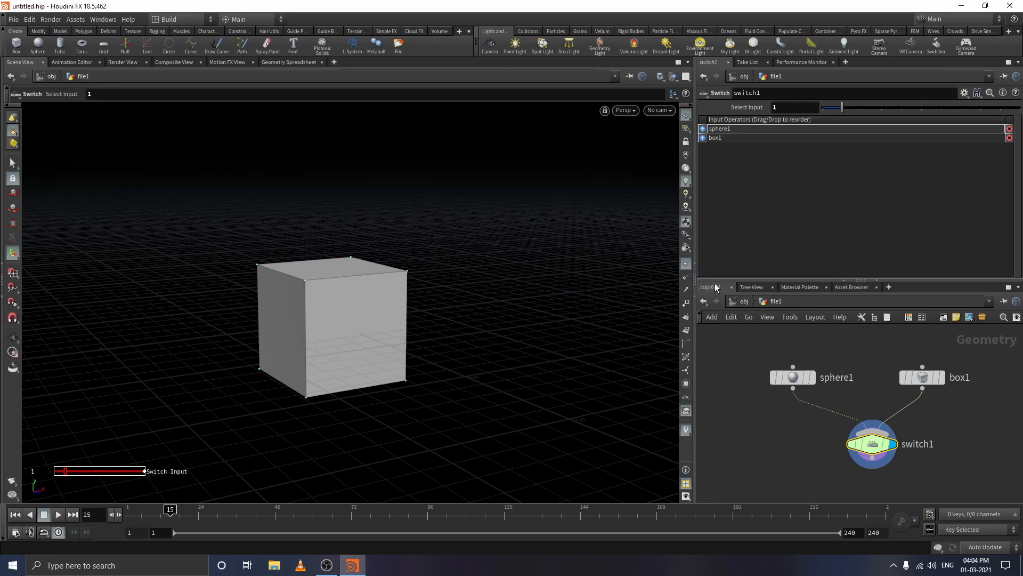
Step: Delete sphere1, box1 and switch1, and add a Grid node to the emptied network
{"action": "left_click_drag", "start_coordinate": [734, 351], "coordinate": [974, 486]}
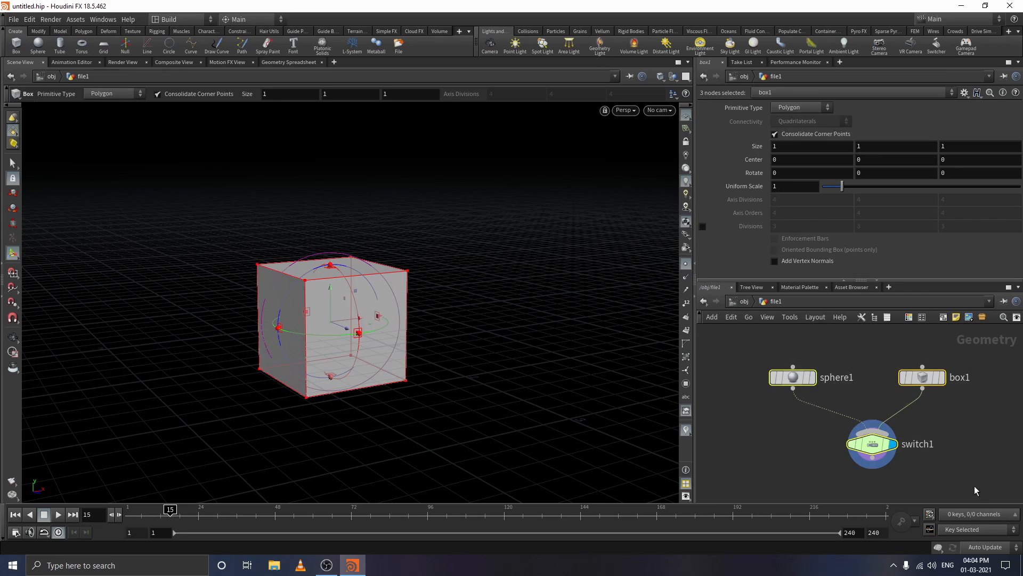
{"action": "key", "text": "Delete"}
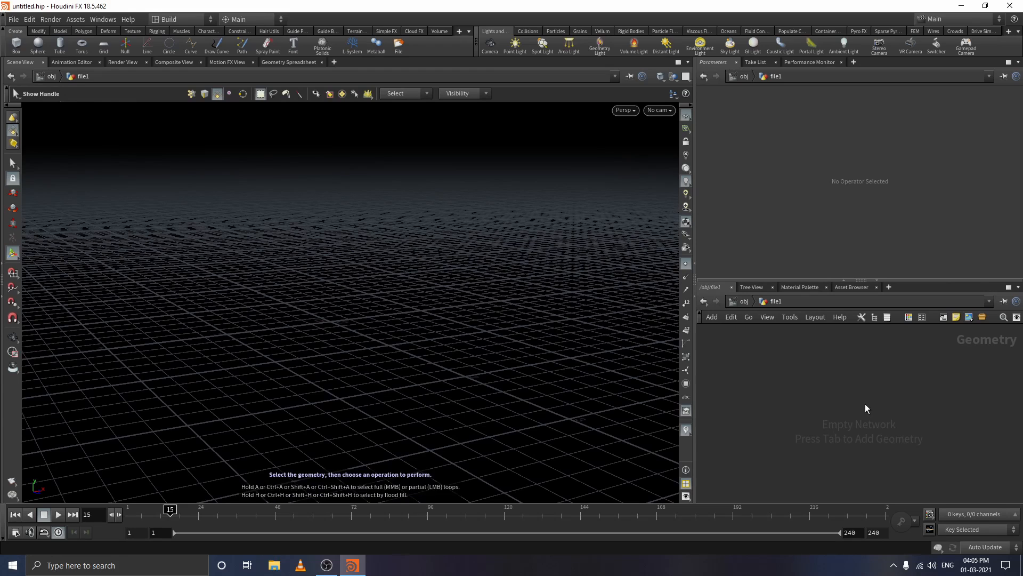
{"action": "key", "text": "Tab"}
{"action": "type", "text": "gri"}
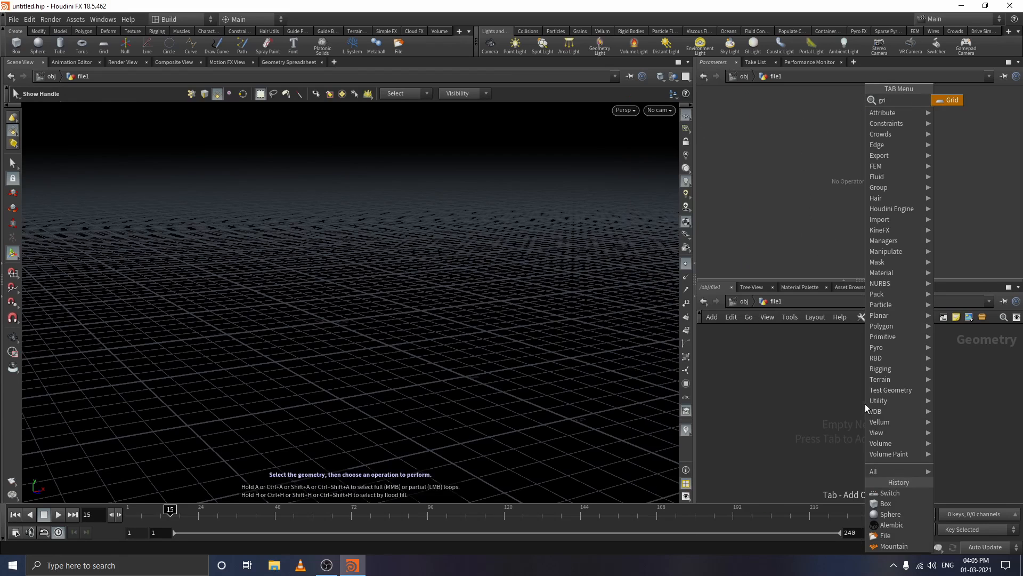
{"action": "key", "text": "Return"}
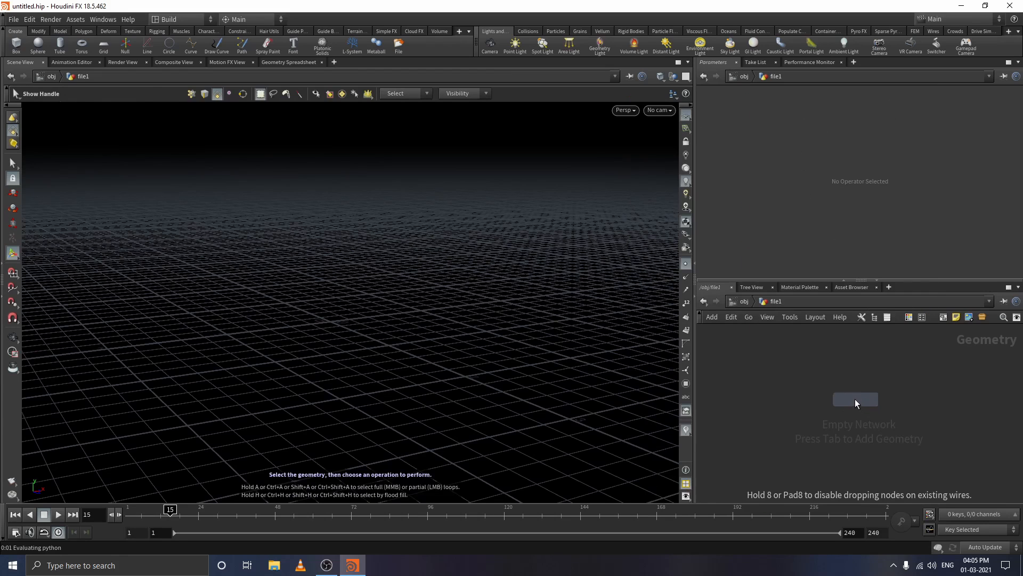
{"action": "left_click", "coordinate": [846, 392]}
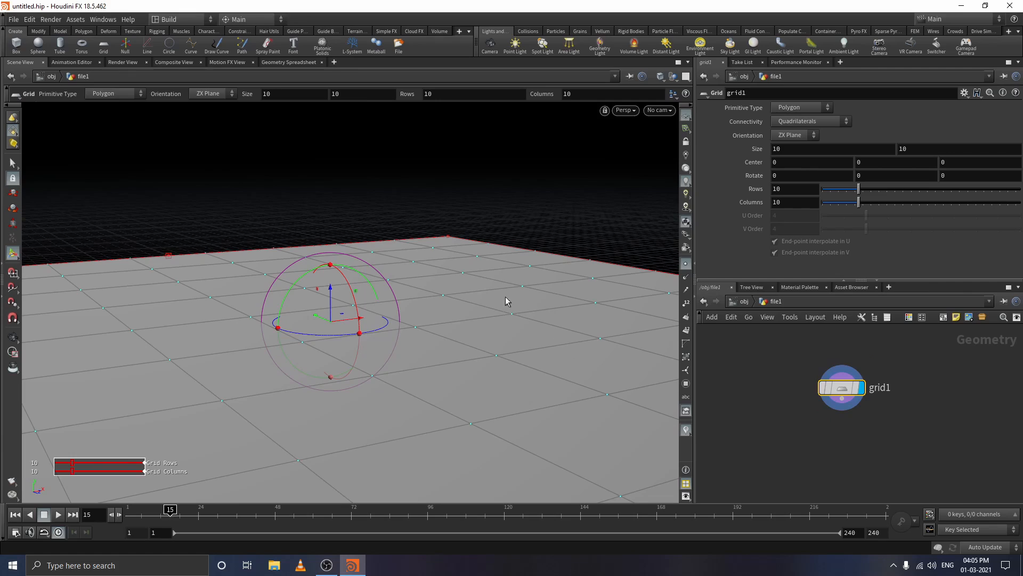
Step: Set grid1's primitive type to Points
{"action": "right_click_drag", "start_coordinate": [497, 281], "coordinate": [469, 464], "text": "alt"}
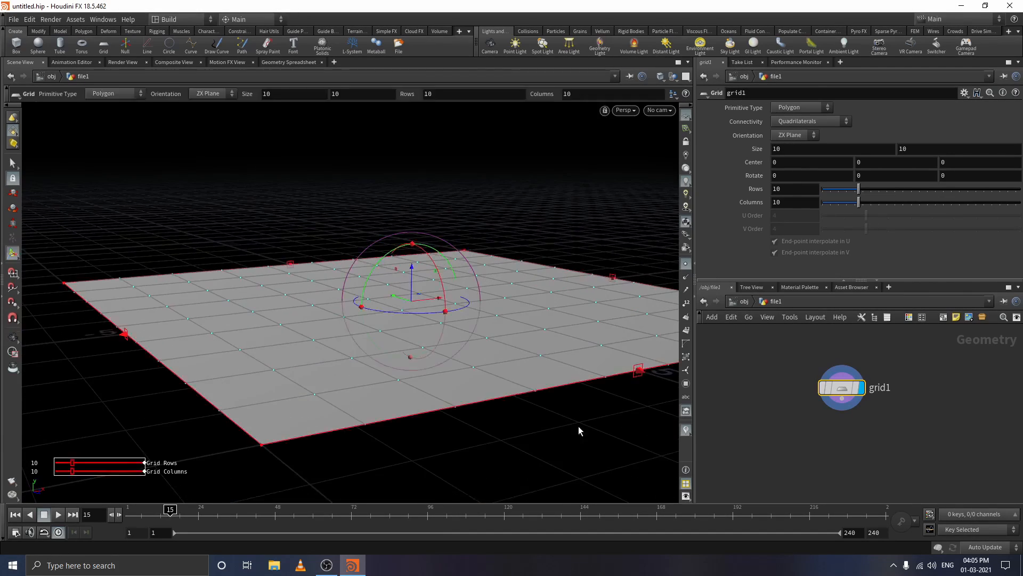
{"action": "left_click_drag", "start_coordinate": [579, 431], "coordinate": [513, 448], "text": "alt"}
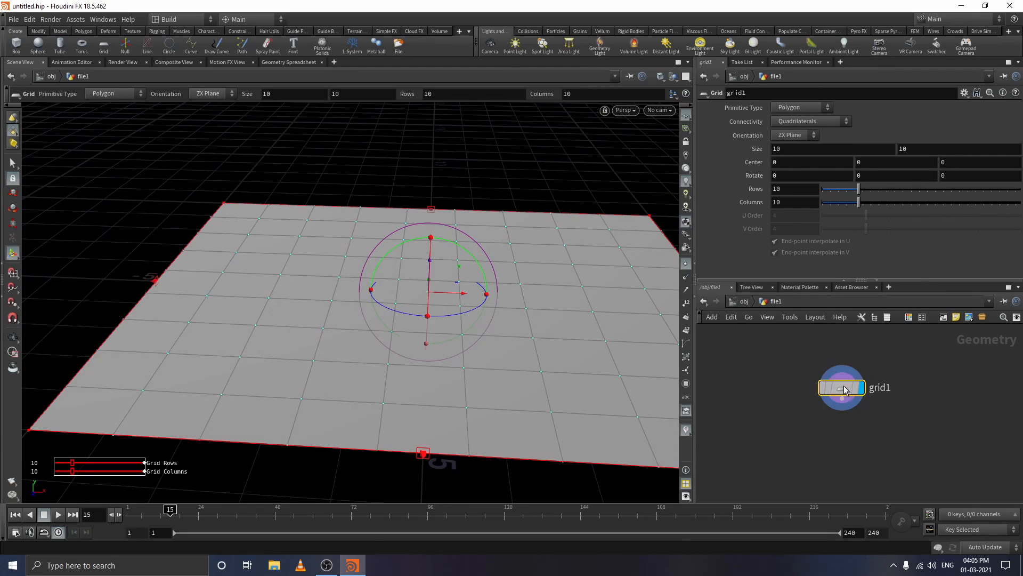
{"action": "left_click", "coordinate": [804, 105]}
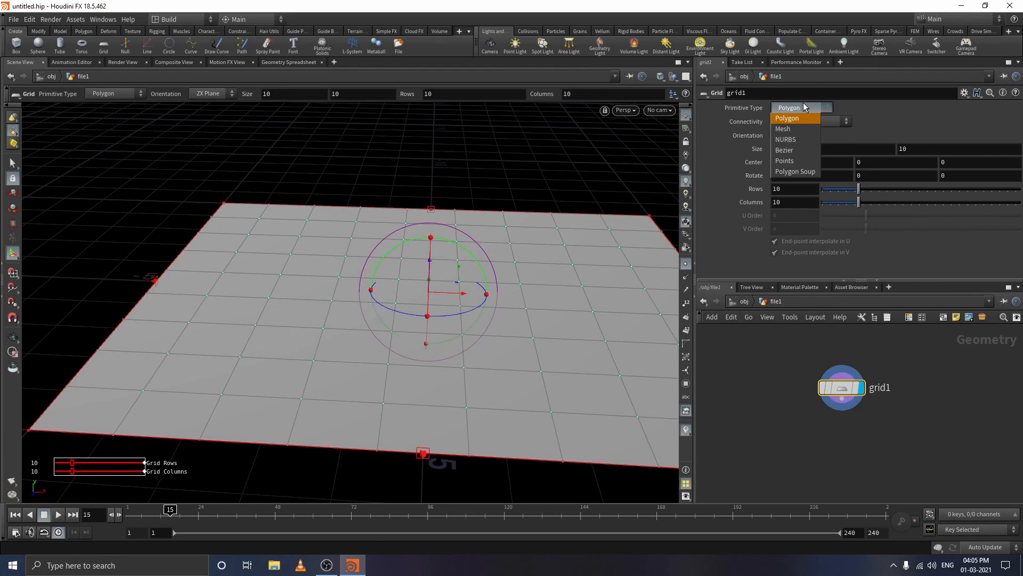
{"action": "left_click", "coordinate": [784, 161]}
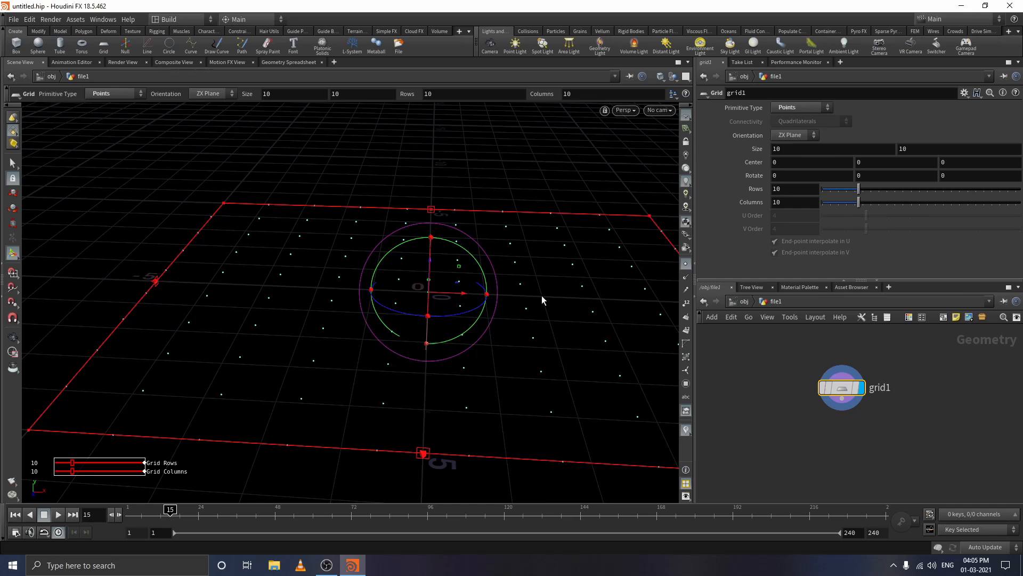
{"action": "key", "text": "Escape"}
{"action": "left_click_drag", "start_coordinate": [539, 294], "coordinate": [432, 249]}
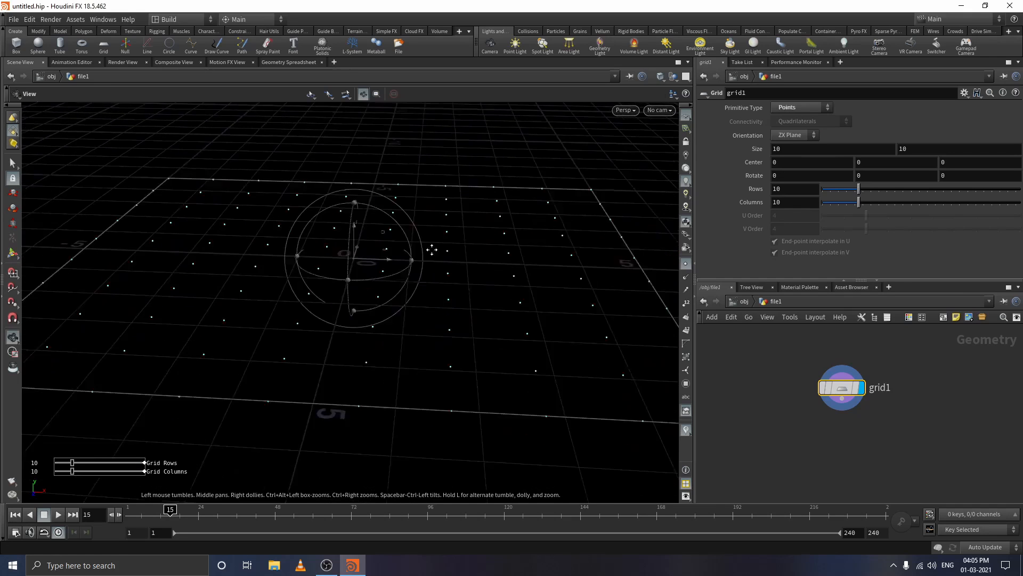
{"action": "middle_click_drag", "start_coordinate": [432, 250], "coordinate": [457, 267]}
{"action": "right_click_drag", "start_coordinate": [456, 267], "coordinate": [414, 332]}
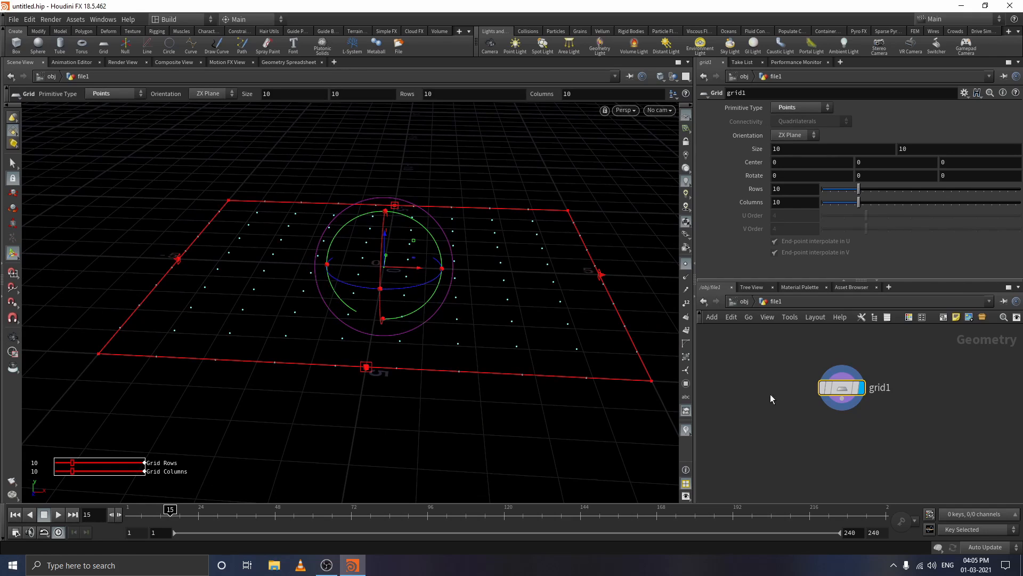
Step: Move grid1 aside in the network and add a Sphere node beside it
{"action": "left_click_drag", "start_coordinate": [842, 388], "coordinate": [910, 399]}
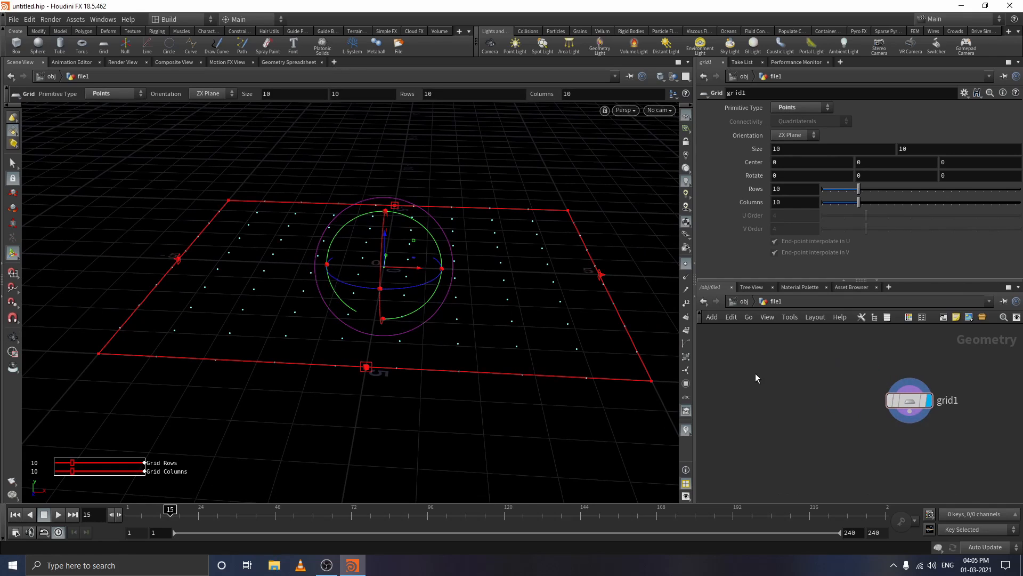
{"action": "key", "text": "Tab"}
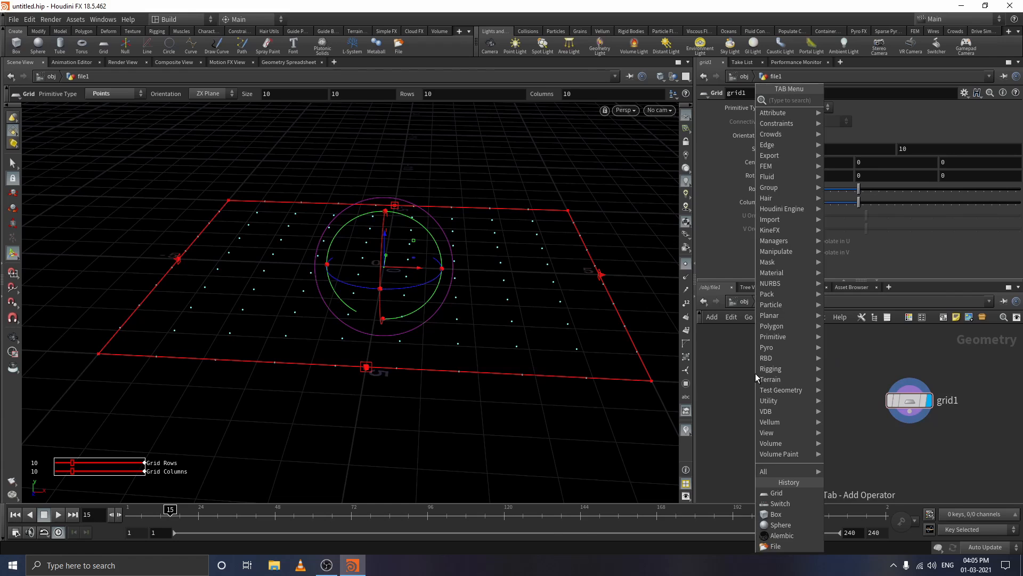
{"action": "type", "text": "sphere"}
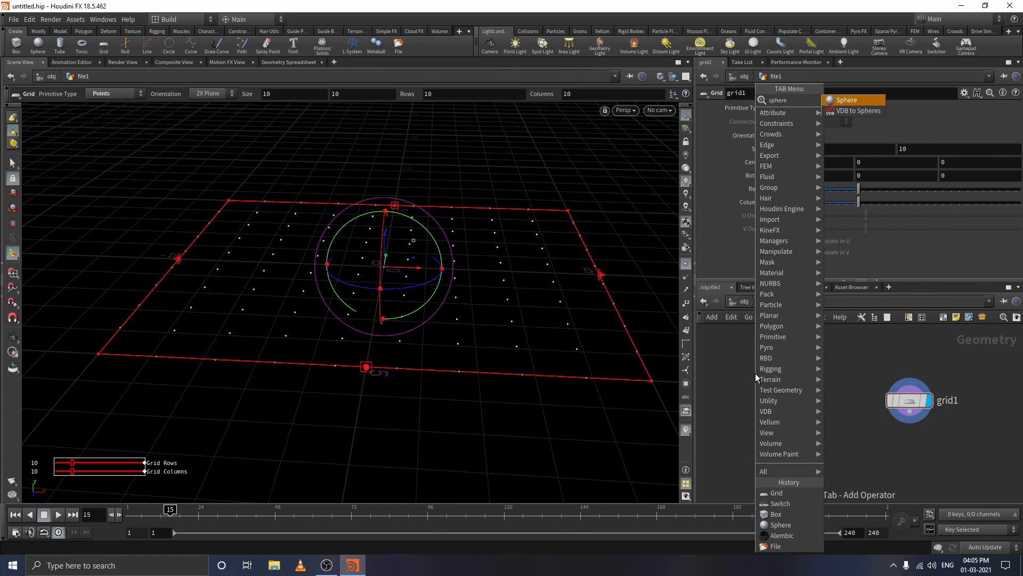
{"action": "key", "text": "Return"}
{"action": "left_click", "coordinate": [791, 400]}
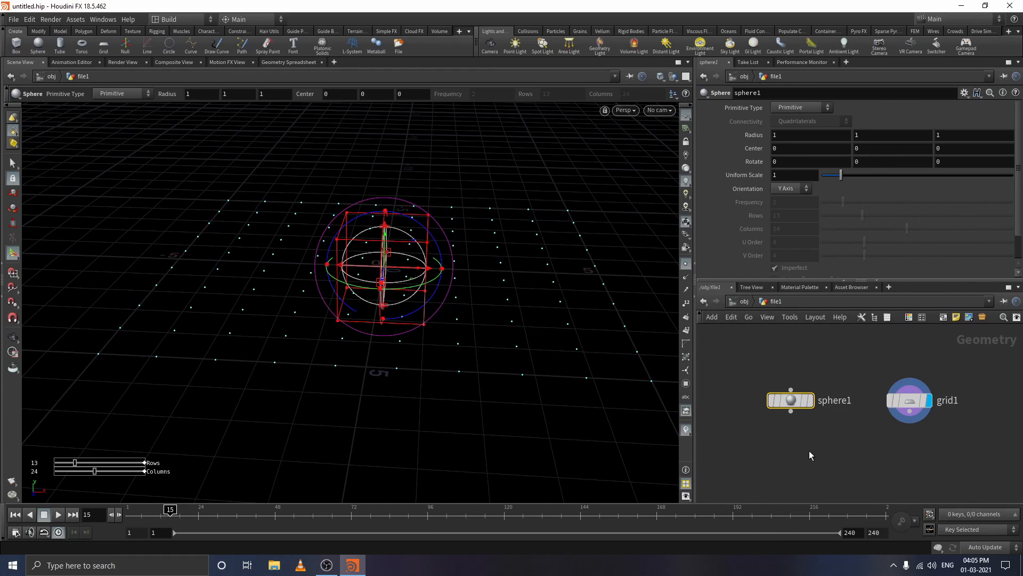
Step: Add a Copy to Points node below and between sphere1 and grid1
{"action": "key", "text": "Tab"}
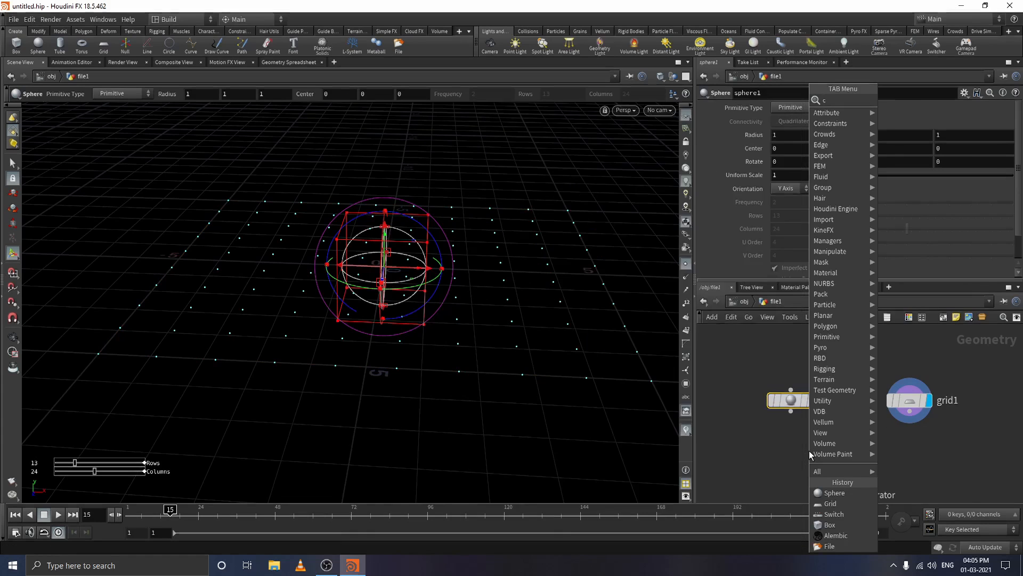
{"action": "type", "text": "copy to"}
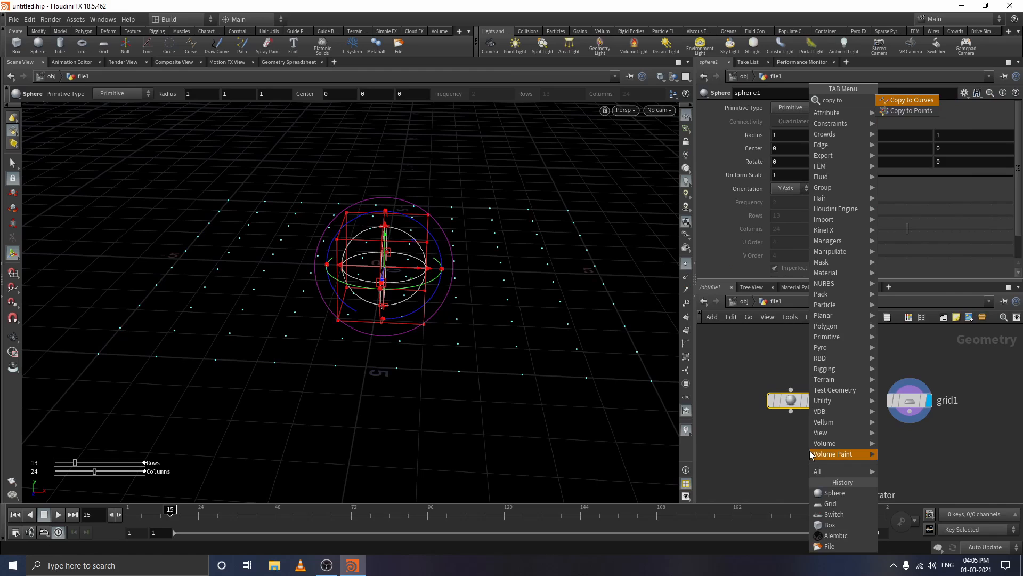
{"action": "left_click", "coordinate": [898, 111]}
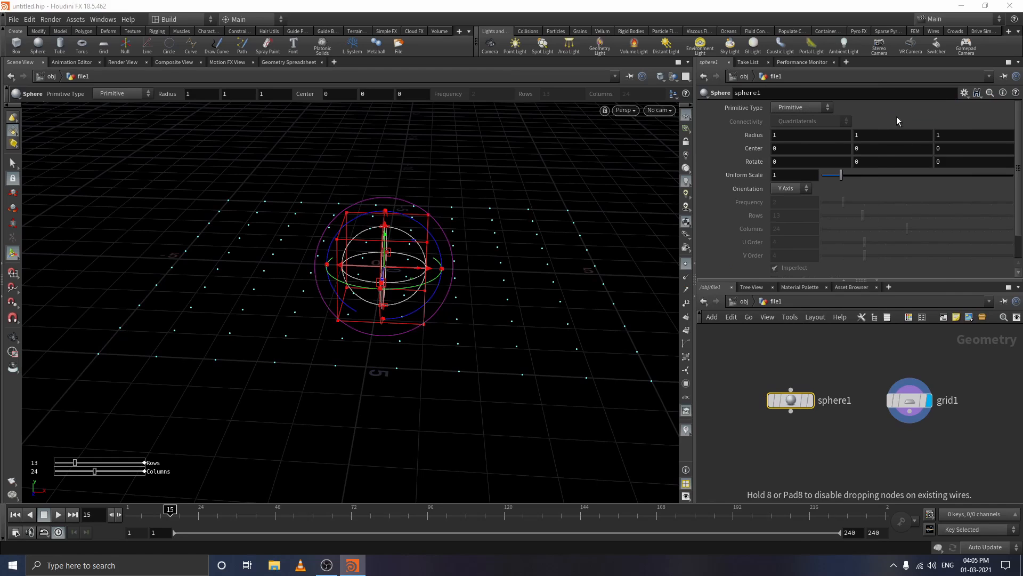
{"action": "left_click", "coordinate": [844, 469]}
Step: Wire sphere1 to the first input of copytopoints1 and grid1 to the second, and display the copied spheres
{"action": "left_click_drag", "start_coordinate": [791, 411], "coordinate": [919, 417]}
{"action": "left_click", "coordinate": [856, 425]}
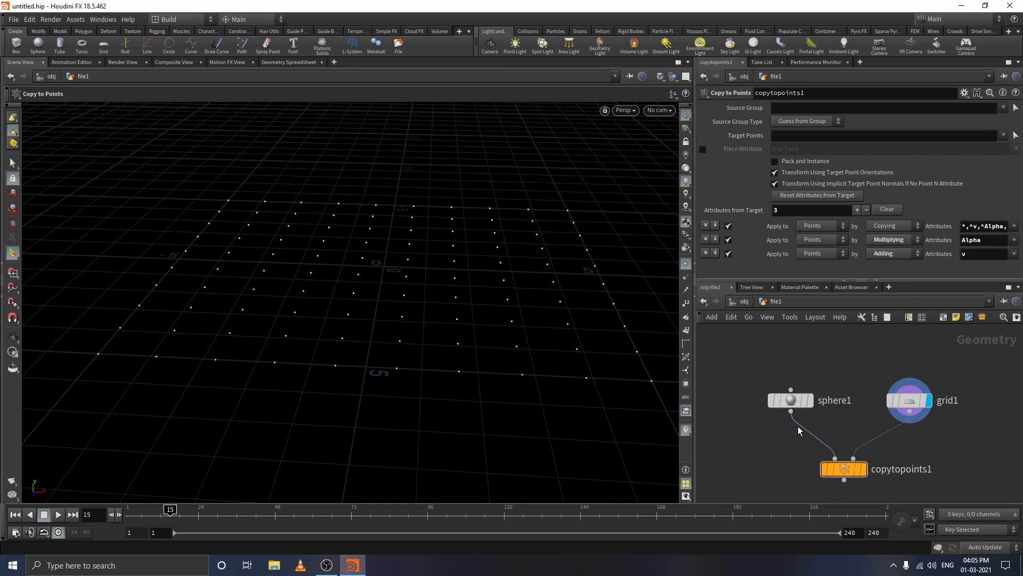
{"action": "mouse_move", "coordinate": [851, 476]}
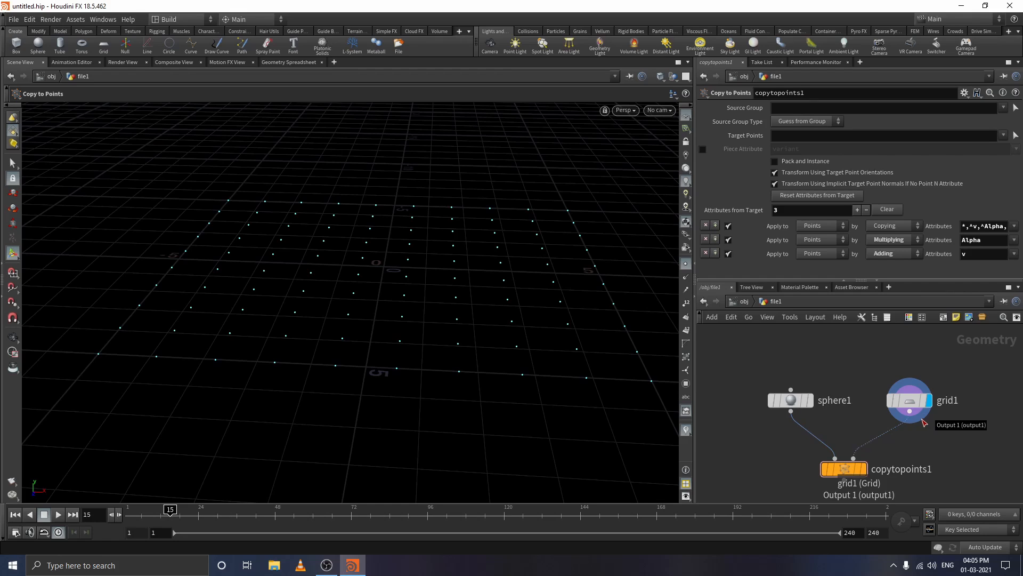
{"action": "mouse_move", "coordinate": [943, 413]}
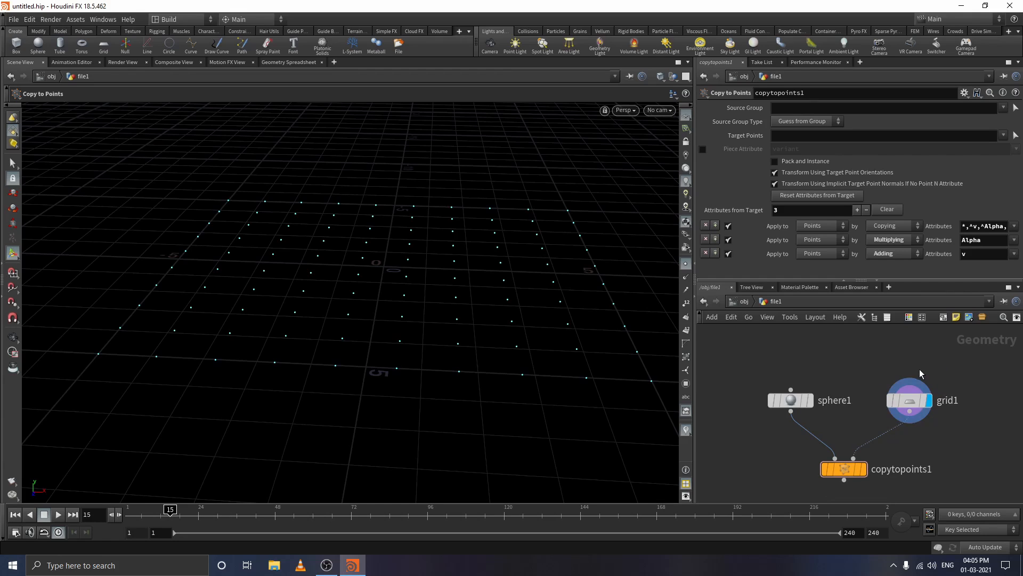
{"action": "mouse_move", "coordinate": [795, 406]}
{"action": "mouse_move", "coordinate": [910, 406]}
{"action": "left_click", "coordinate": [864, 472]}
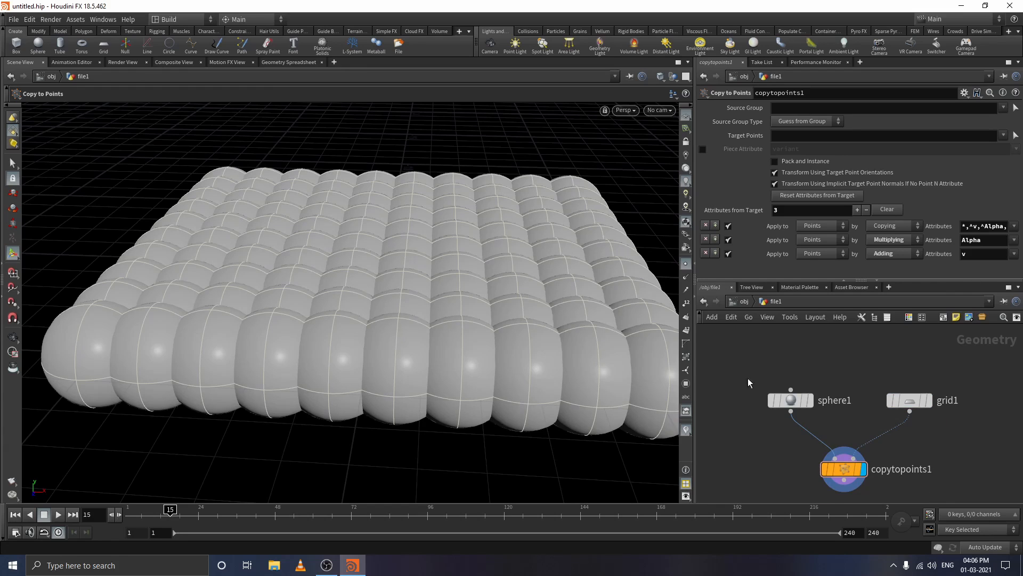
Step: Set sphere1's Uniform Scale to 0.36 to separate the copies, and try a larger scale
{"action": "left_click", "coordinate": [791, 400]}
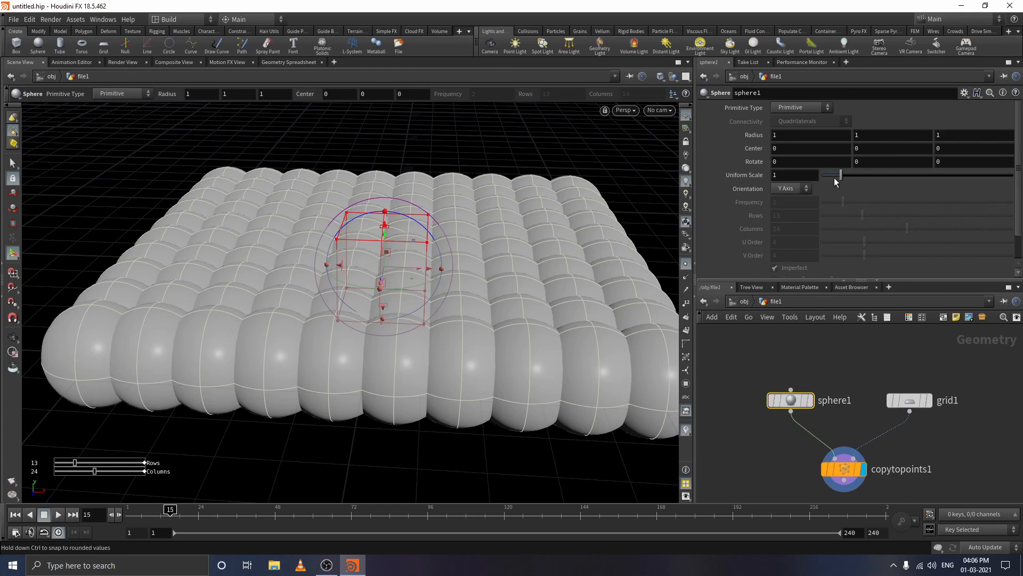
{"action": "left_click_drag", "start_coordinate": [841, 180], "coordinate": [829, 180]}
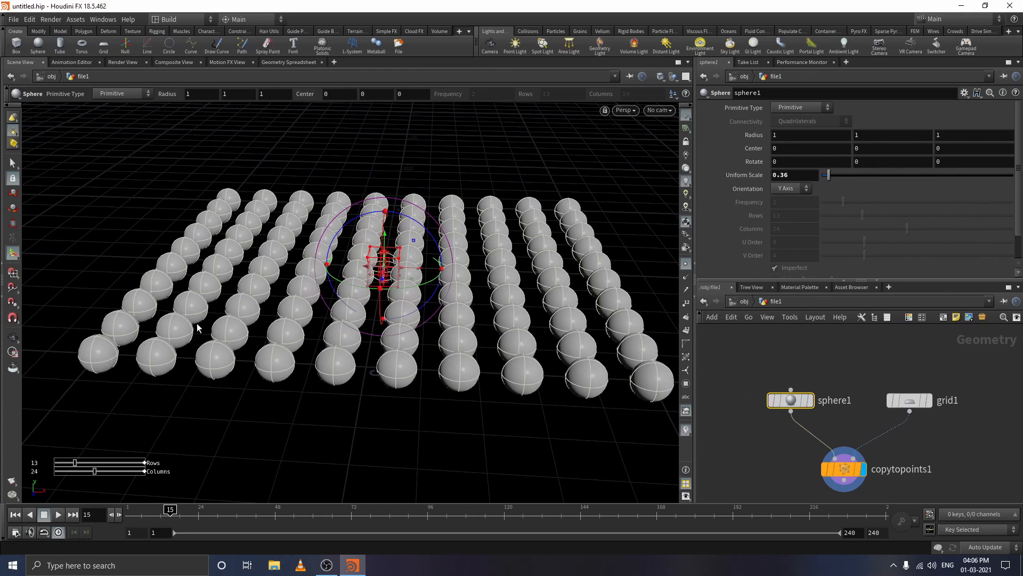
{"action": "left_click_drag", "start_coordinate": [829, 175], "coordinate": [903, 176]}
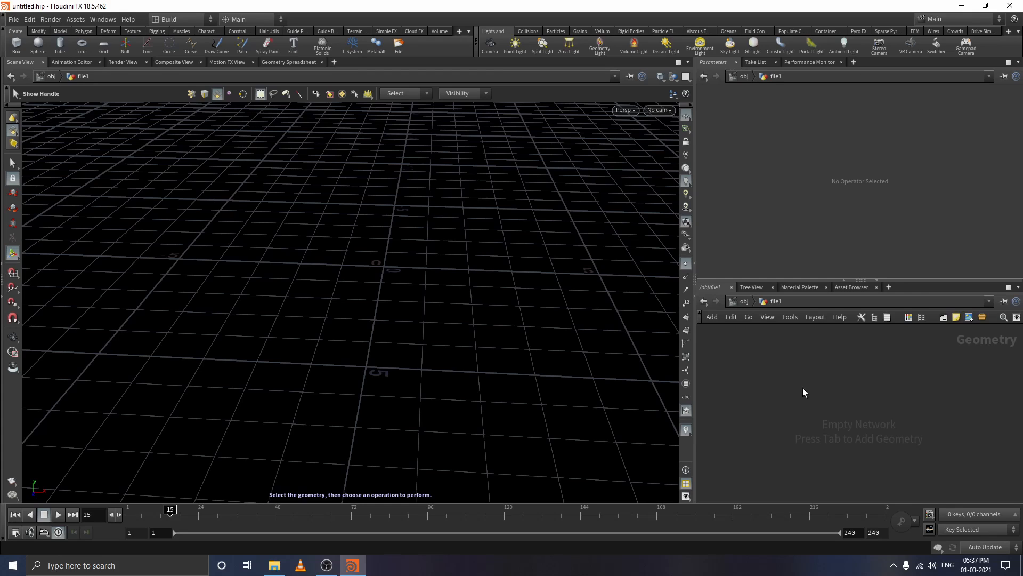
Step: Add a Sphere node to the empty network with its primitive type set to Polygon Mesh
{"action": "key", "text": "Tab"}
{"action": "type", "text": "s"}
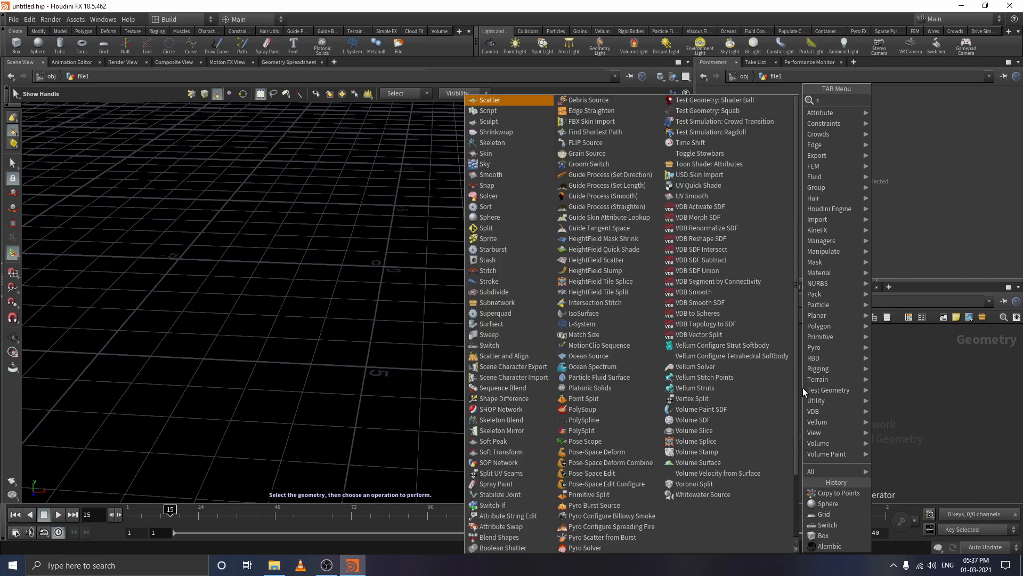
{"action": "type", "text": "pher"}
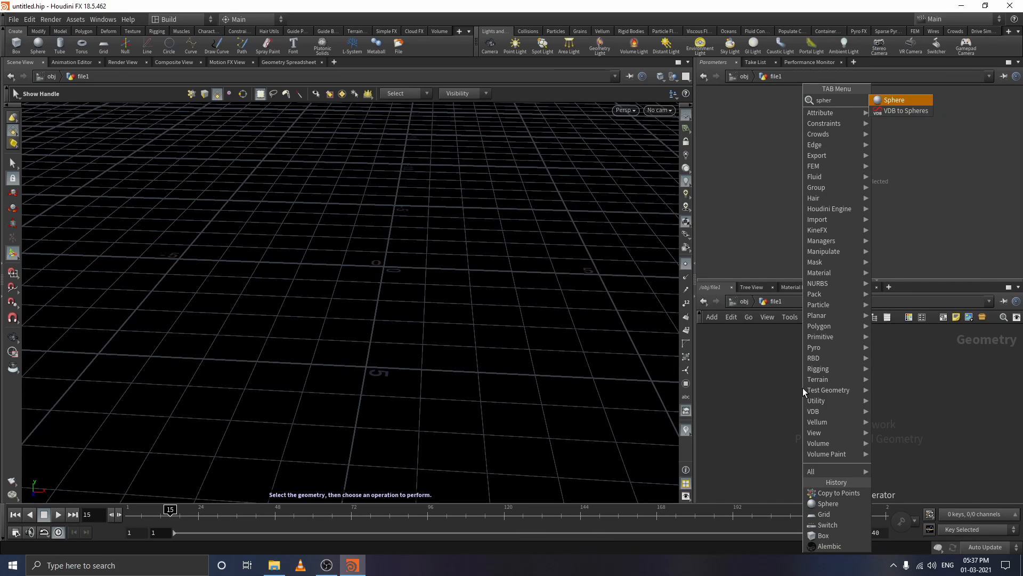
{"action": "key", "text": "Return"}
{"action": "left_click", "coordinate": [858, 373]}
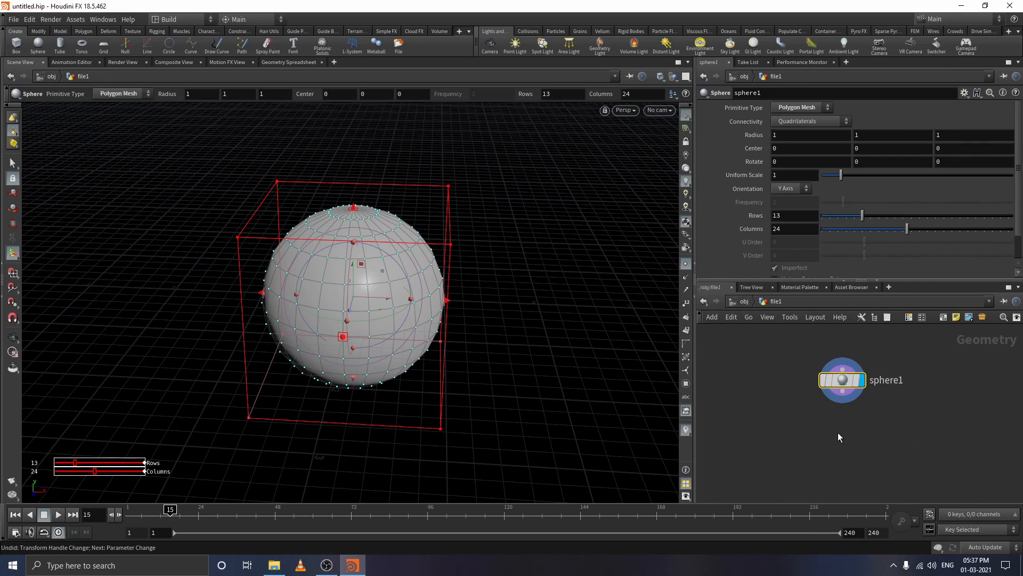
Step: Add a Delete node below sphere1, fed by the sphere and displayed, and turn on point numbers in the viewport
{"action": "key", "text": "Tab"}
{"action": "type", "text": "dele"}
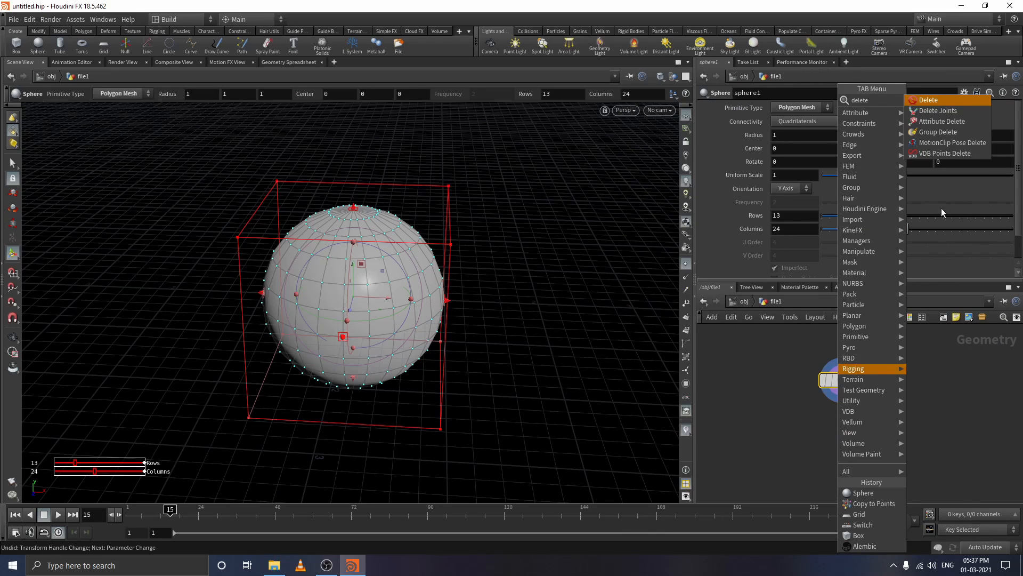
{"action": "left_click", "coordinate": [930, 101]}
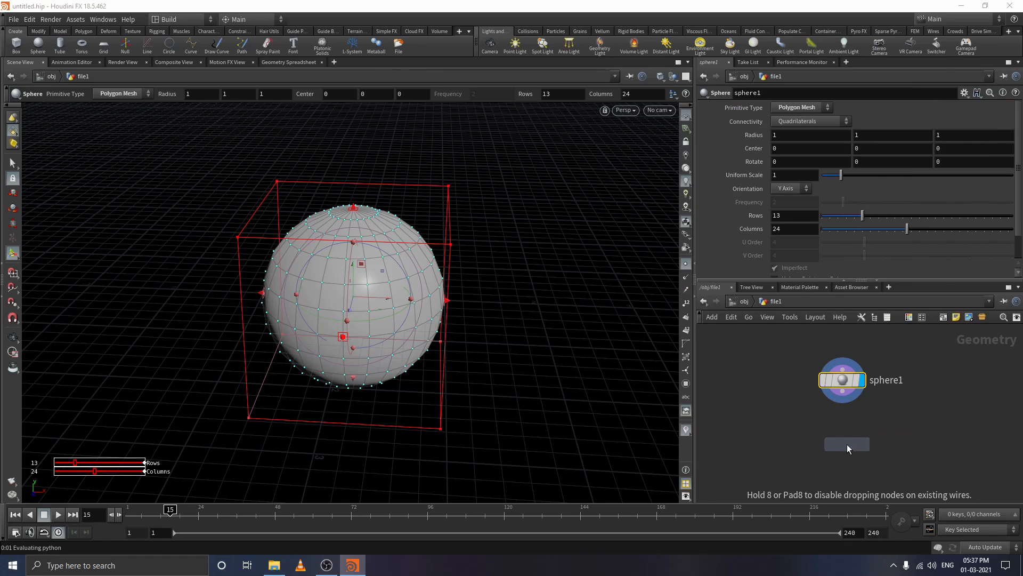
{"action": "left_click", "coordinate": [846, 440]}
{"action": "left_click_drag", "start_coordinate": [845, 397], "coordinate": [842, 432]}
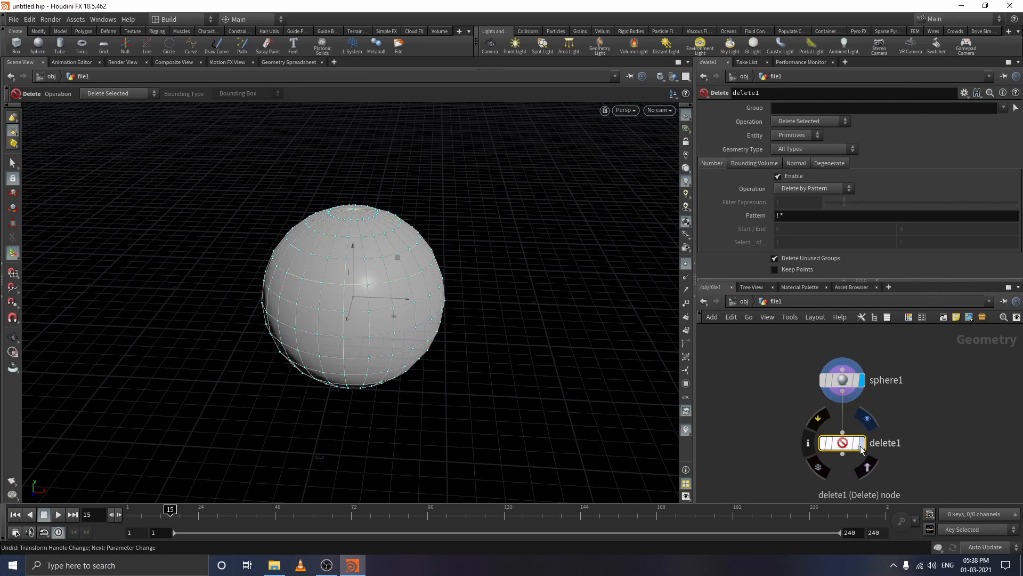
{"action": "left_click", "coordinate": [687, 303]}
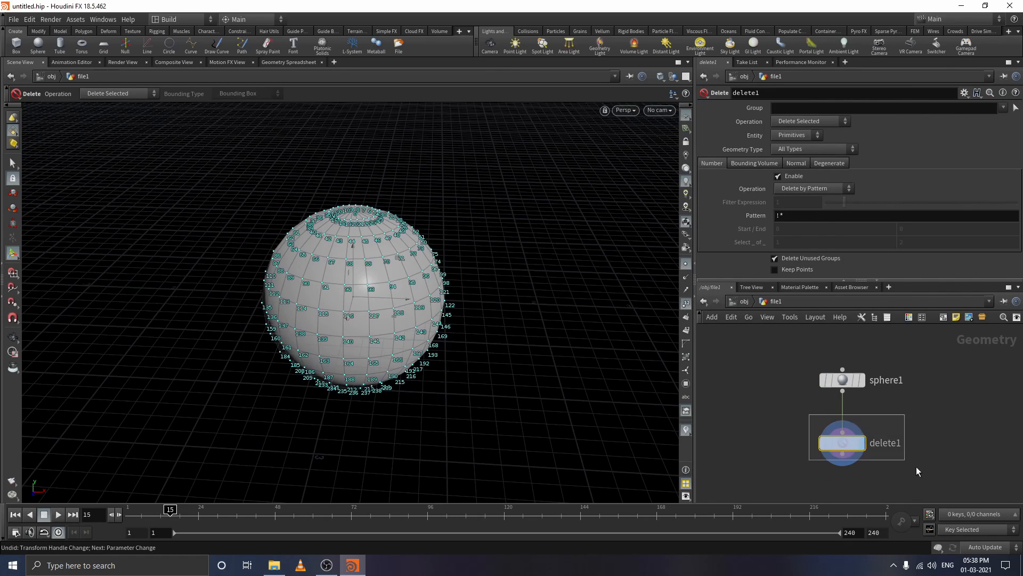
Step: Try to box-select faces on the front of the sphere with the Select tool
{"action": "left_click", "coordinate": [13, 163]}
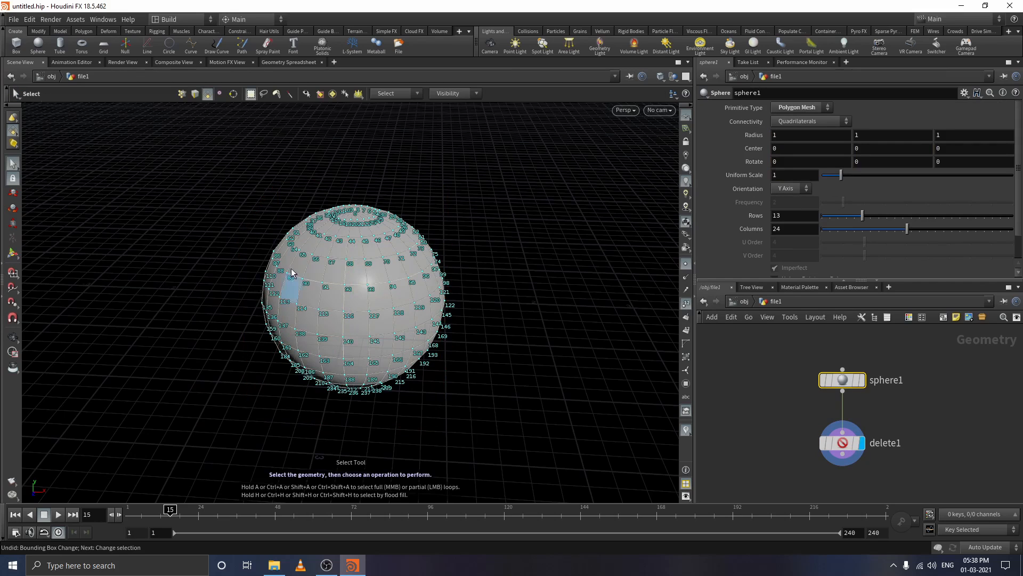
{"action": "left_click_drag", "start_coordinate": [340, 257], "coordinate": [454, 374]}
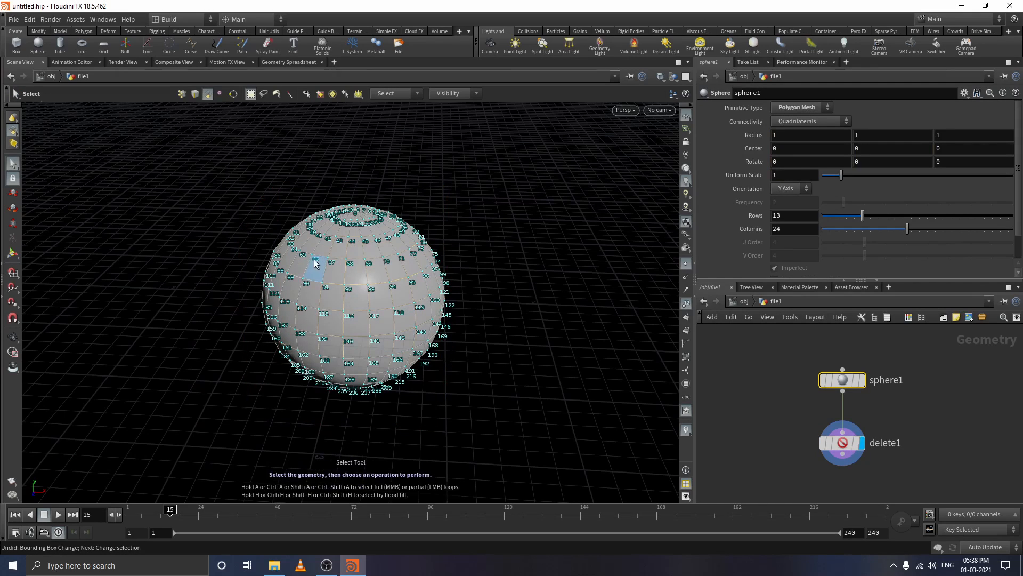
{"action": "left_click_drag", "start_coordinate": [316, 261], "coordinate": [480, 339]}
{"action": "key", "text": "Escape"}
{"action": "key", "text": "s"}
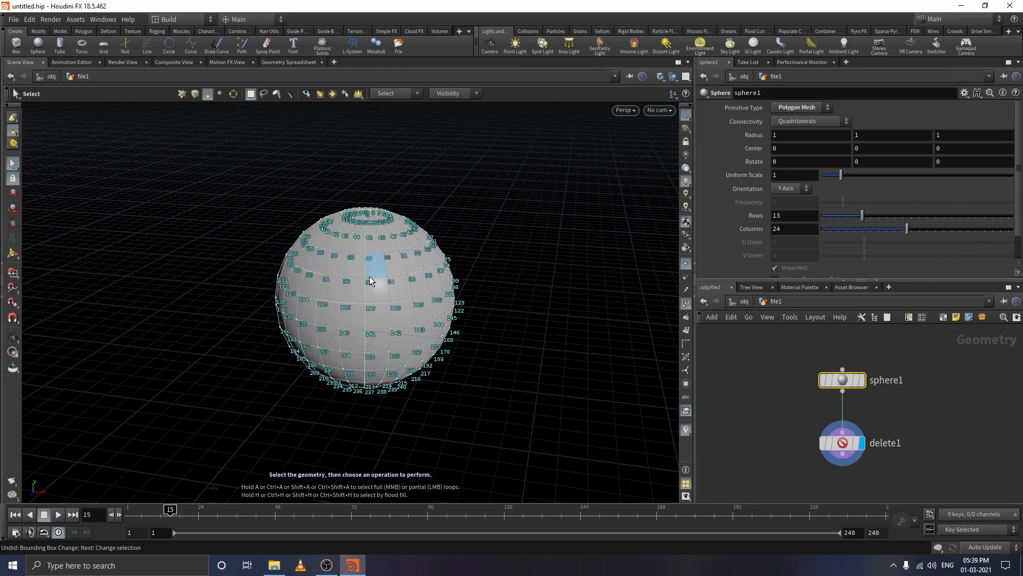
Step: Box-select the block of faces across the middle of the sphere's front and delete them
{"action": "left_click", "coordinate": [306, 94]}
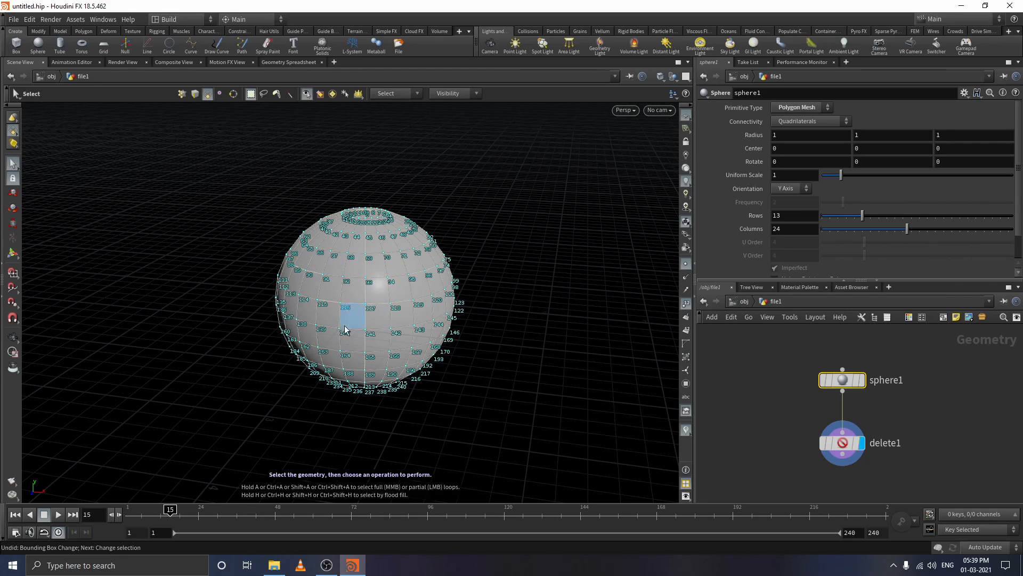
{"action": "left_click_drag", "start_coordinate": [336, 261], "coordinate": [417, 335]}
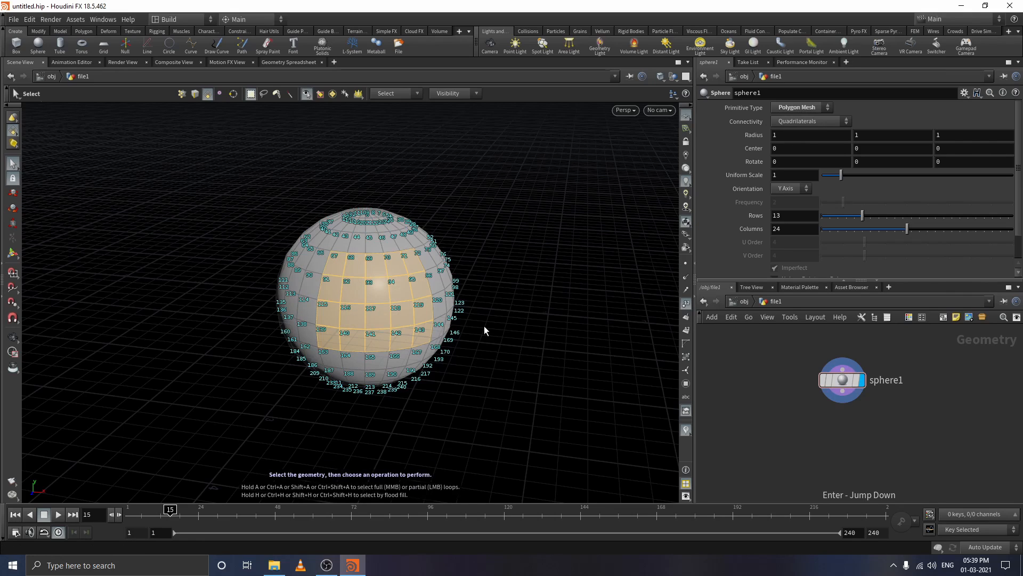
{"action": "key", "text": "Delete"}
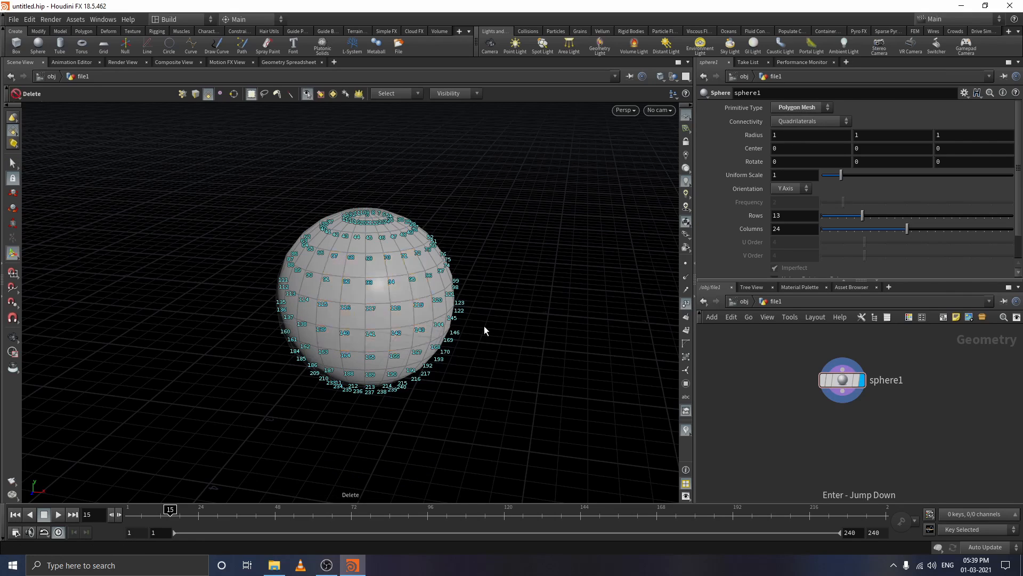
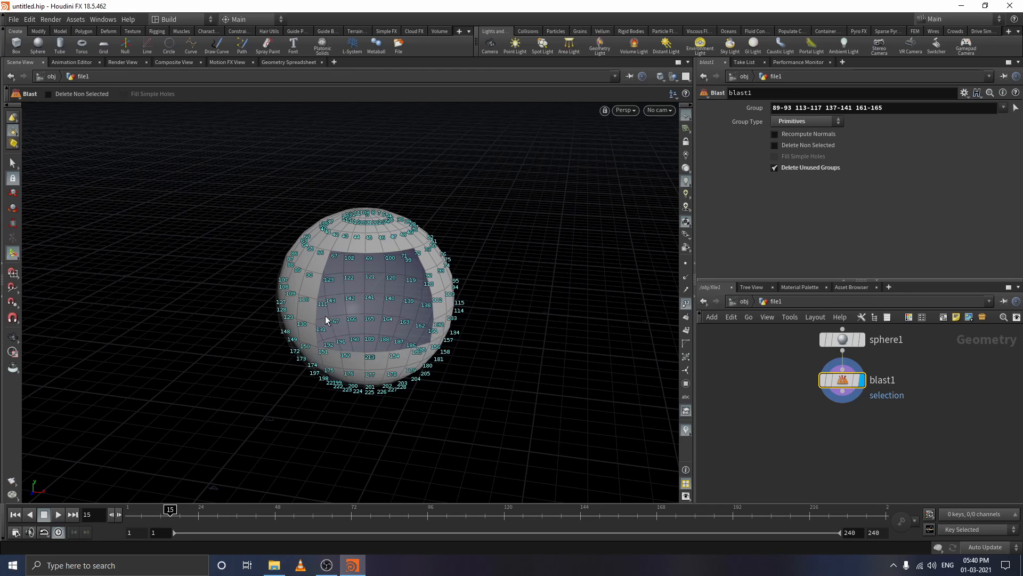
Step: Try Points and Edges as the Blast node's group type, return it to Primitives, and toggle Delete Non Selected on and off
{"action": "left_click_drag", "start_coordinate": [842, 379], "coordinate": [842, 404]}
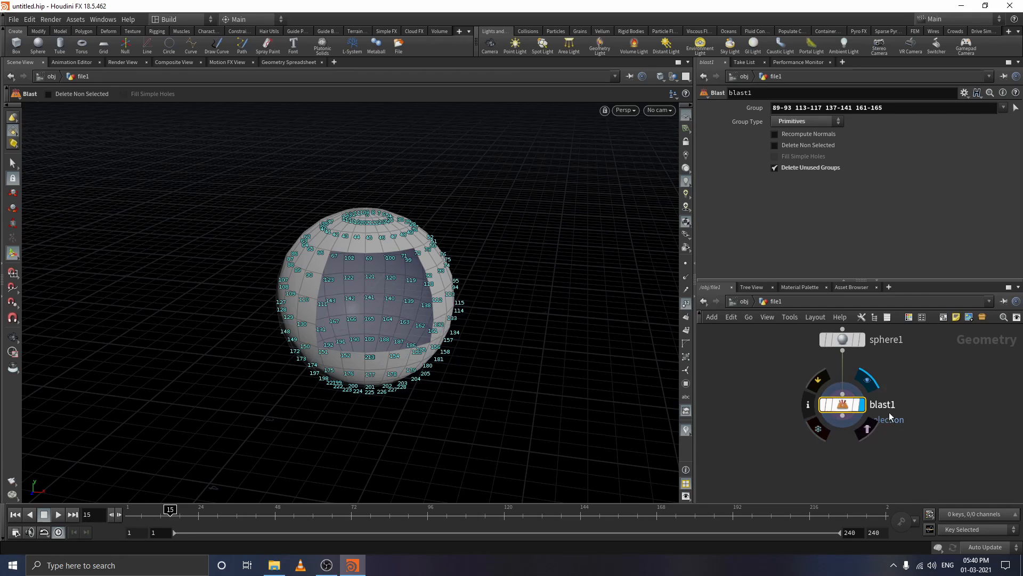
{"action": "left_click", "coordinate": [810, 121]}
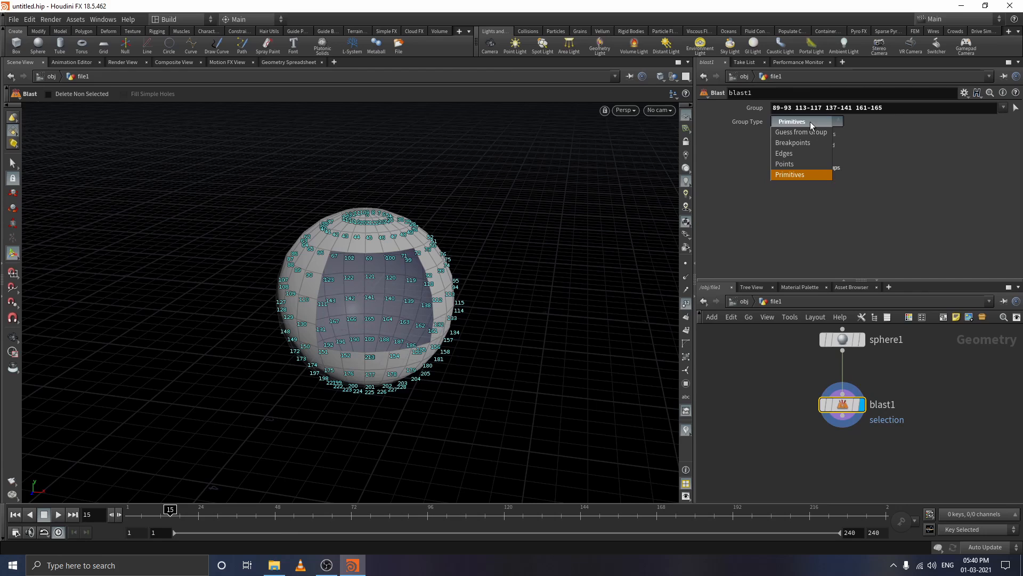
{"action": "left_click", "coordinate": [803, 163]}
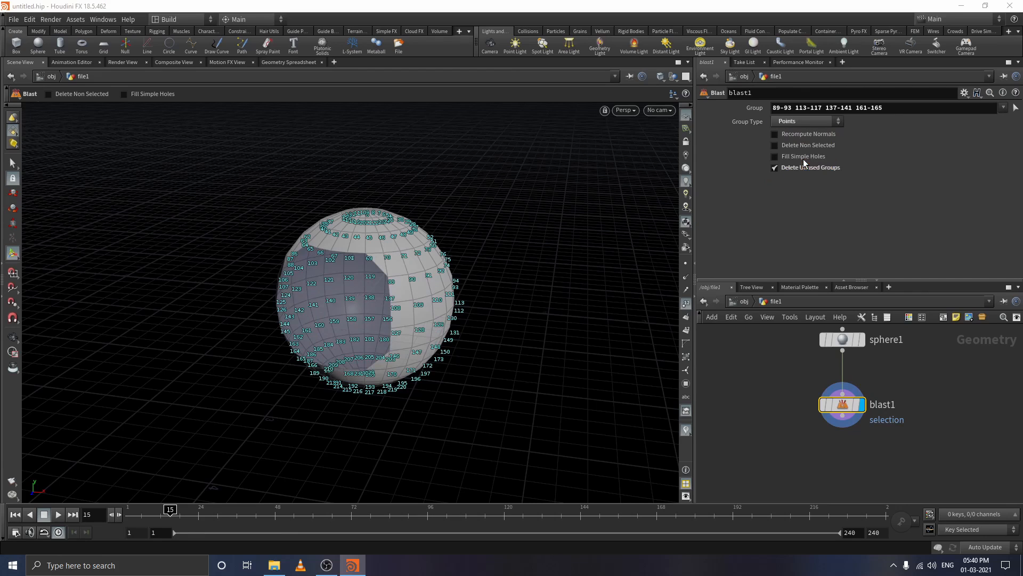
{"action": "left_click", "coordinate": [804, 119]}
{"action": "left_click", "coordinate": [801, 152]}
{"action": "left_click", "coordinate": [800, 121]}
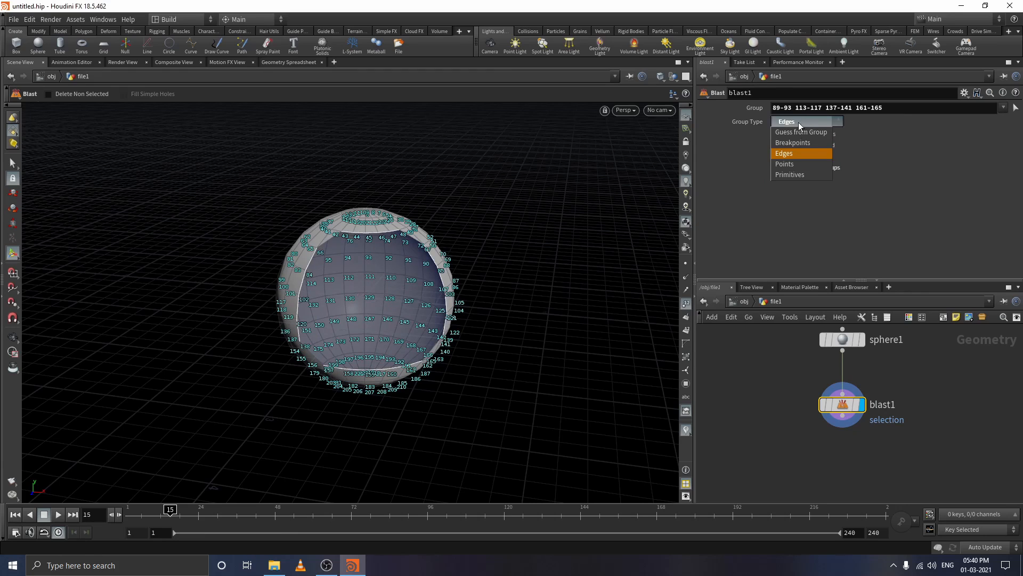
{"action": "left_click", "coordinate": [793, 174]}
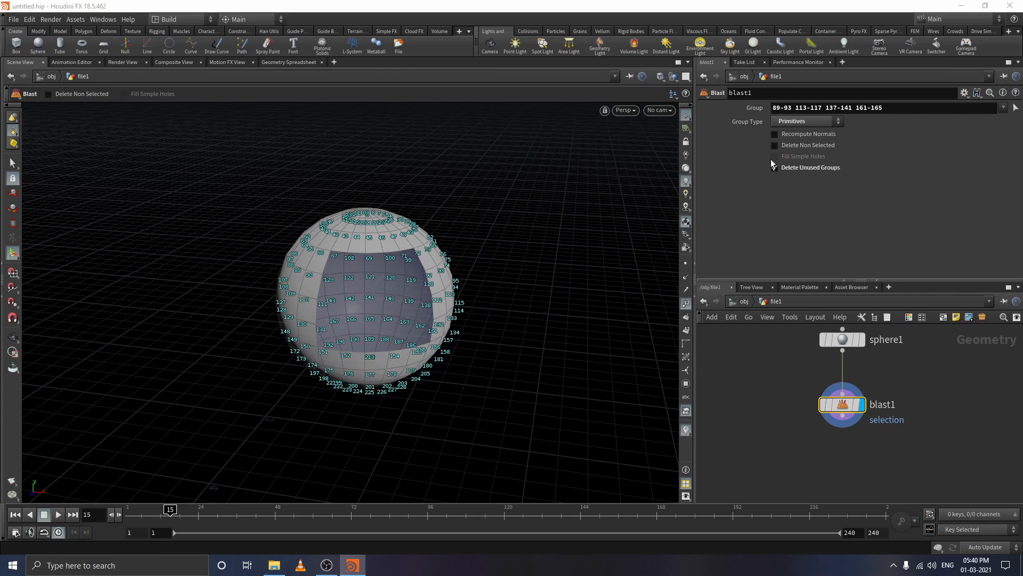
{"action": "left_click", "coordinate": [775, 145]}
{"action": "left_click", "coordinate": [775, 146]}
Step: Move the Blast node aside, add a Delete node fed by the sphere's output, and display its result
{"action": "left_click_drag", "start_coordinate": [840, 409], "coordinate": [769, 421]}
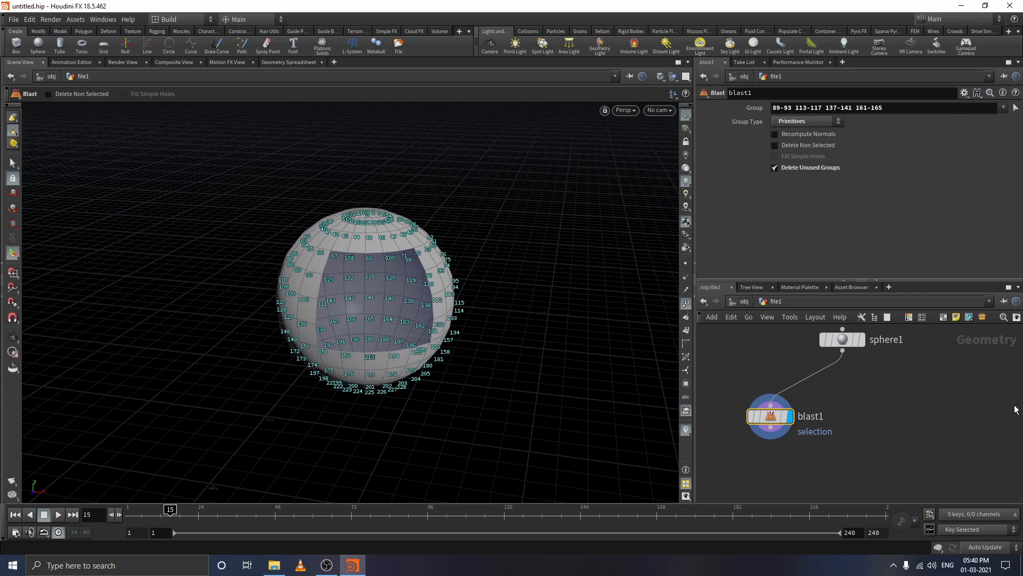
{"action": "key", "text": "Tab"}
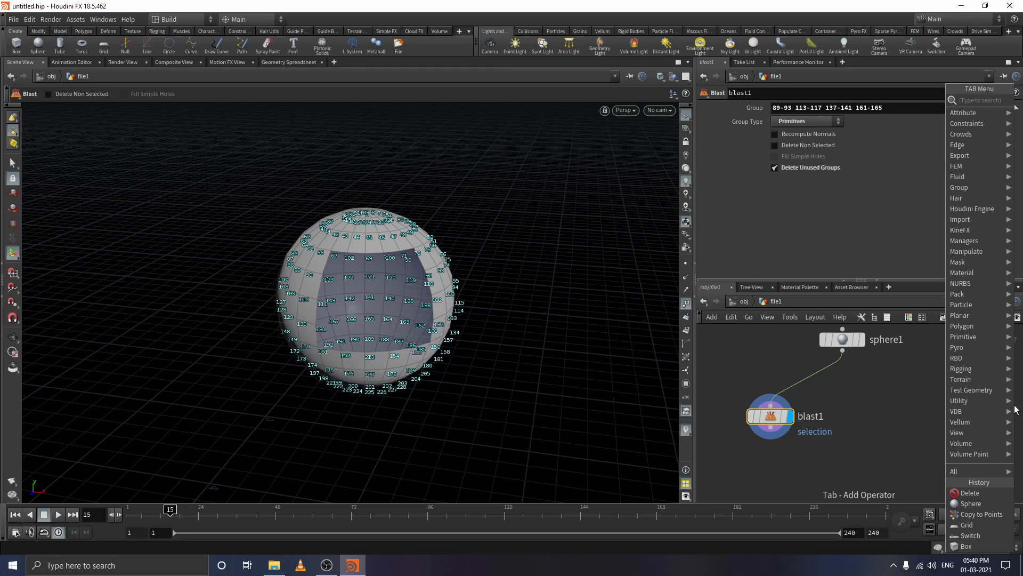
{"action": "type", "text": "delete"}
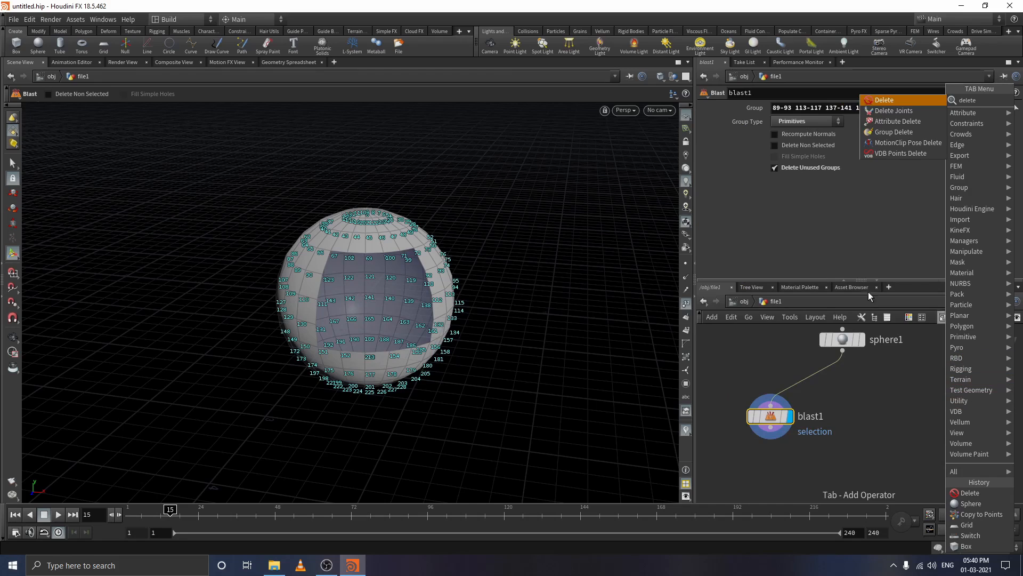
{"action": "left_click", "coordinate": [876, 102]}
{"action": "left_click", "coordinate": [897, 411]}
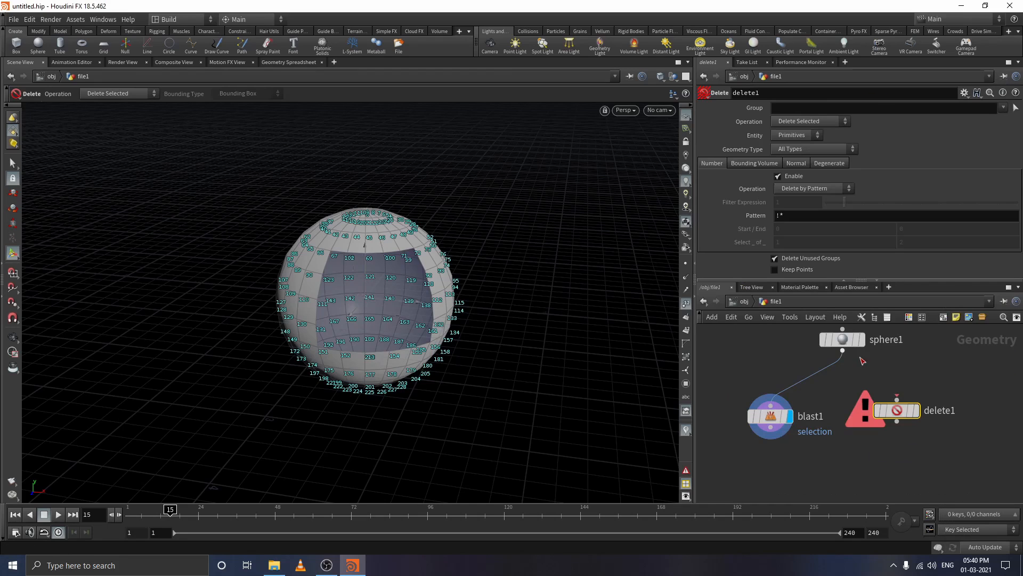
{"action": "left_click_drag", "start_coordinate": [843, 350], "coordinate": [898, 423]}
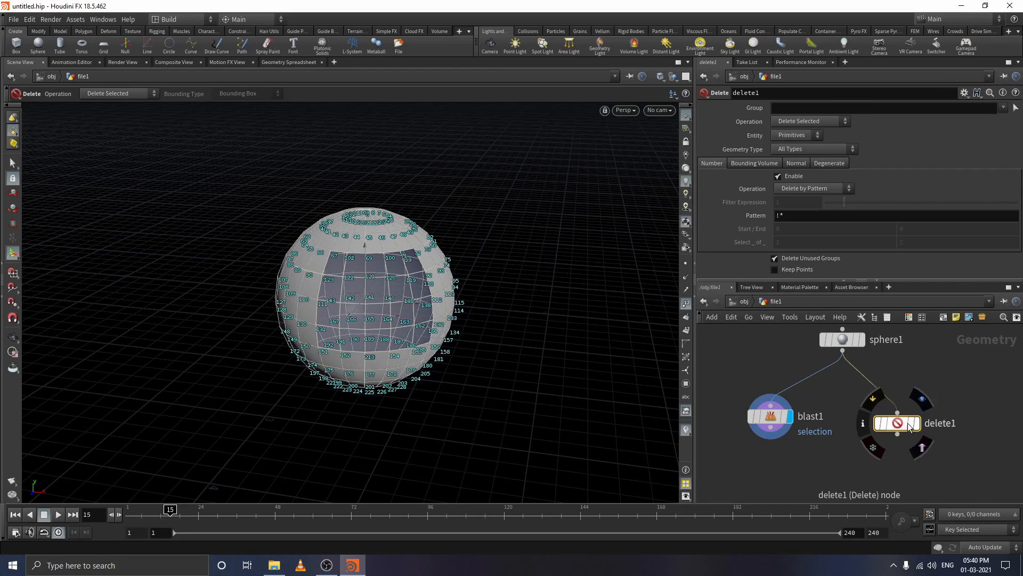
{"action": "left_click", "coordinate": [917, 422]}
{"action": "left_click", "coordinate": [774, 421]}
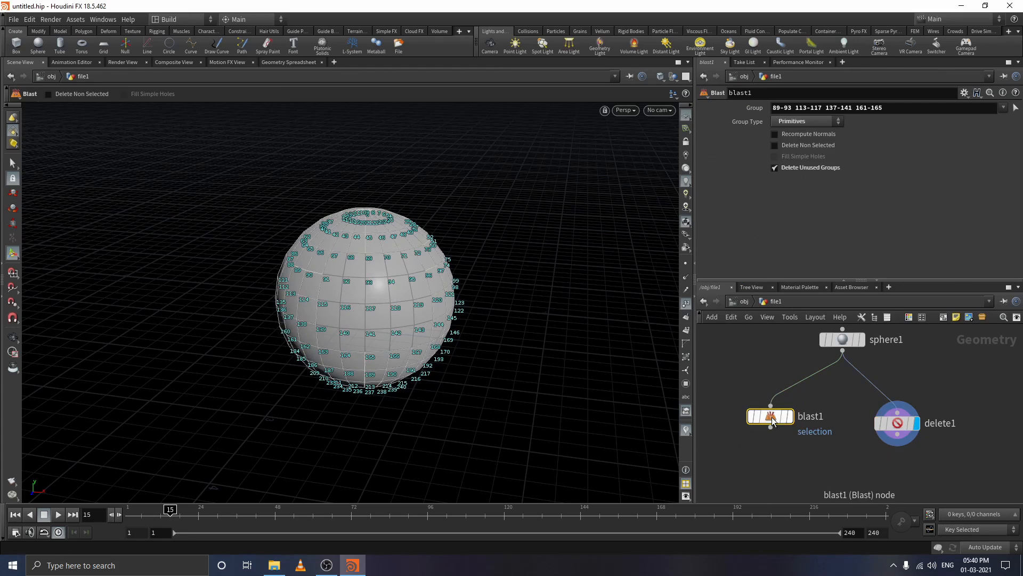
{"action": "left_click_drag", "start_coordinate": [901, 106], "coordinate": [651, 118]}
{"action": "key", "text": "ctrl+c"}
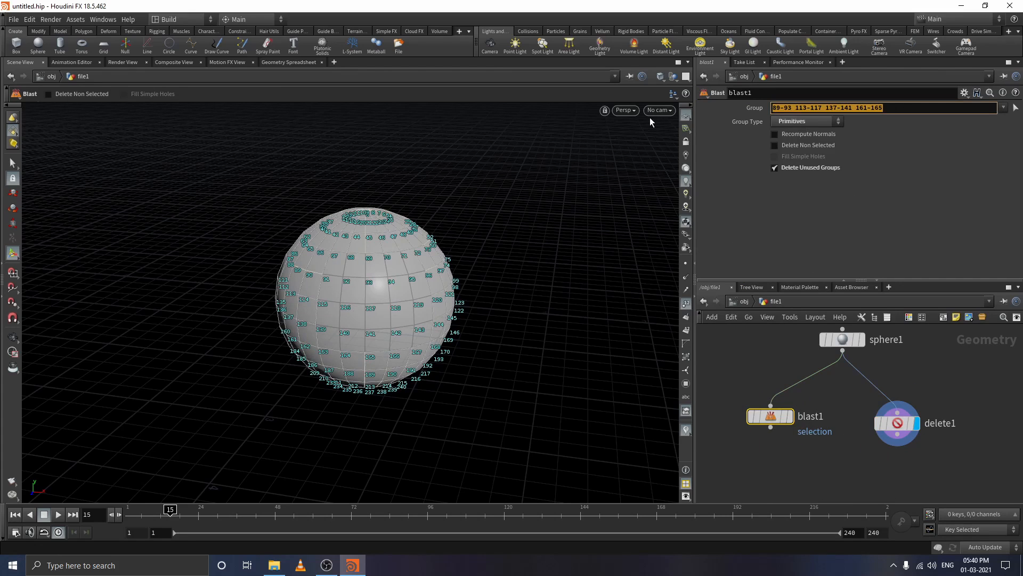
{"action": "left_click", "coordinate": [899, 424]}
{"action": "left_click", "coordinate": [825, 110]}
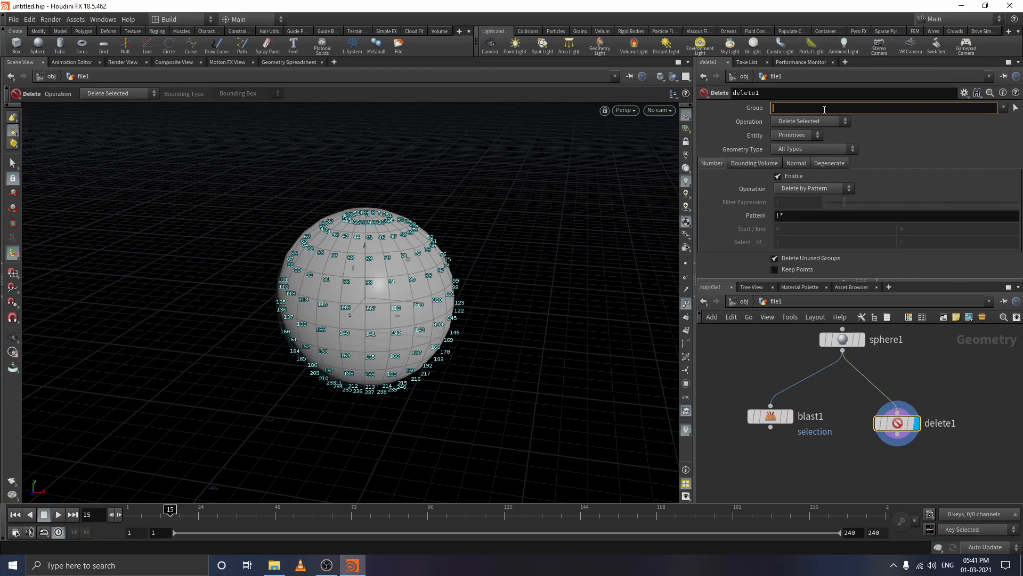
{"action": "key", "text": "ctrl+v"}
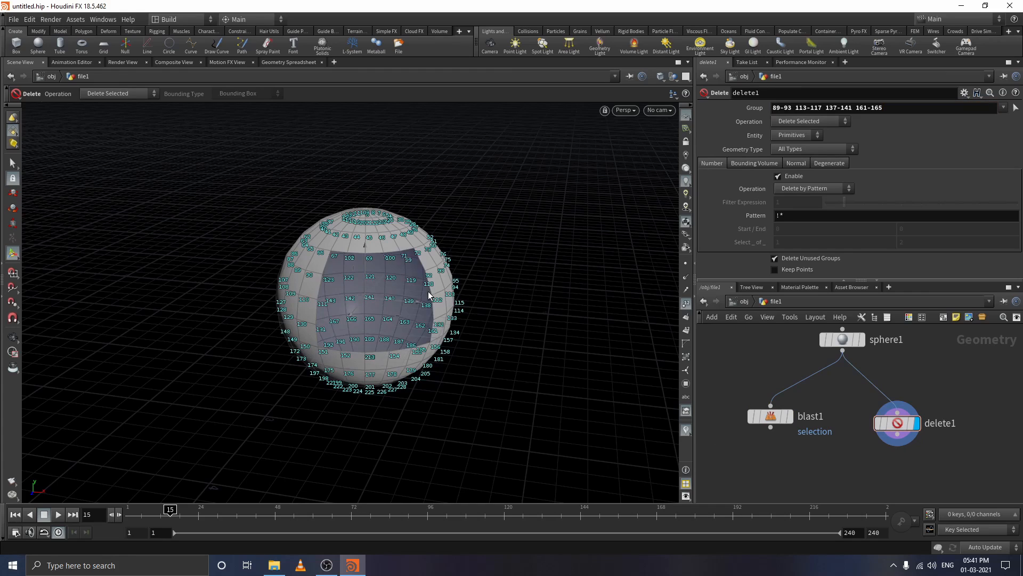
Step: Rearrange the Blast and Delete nodes side by side beneath the sphere node
{"action": "mouse_move", "coordinate": [774, 424]}
{"action": "left_click_drag", "start_coordinate": [774, 421], "coordinate": [763, 432]}
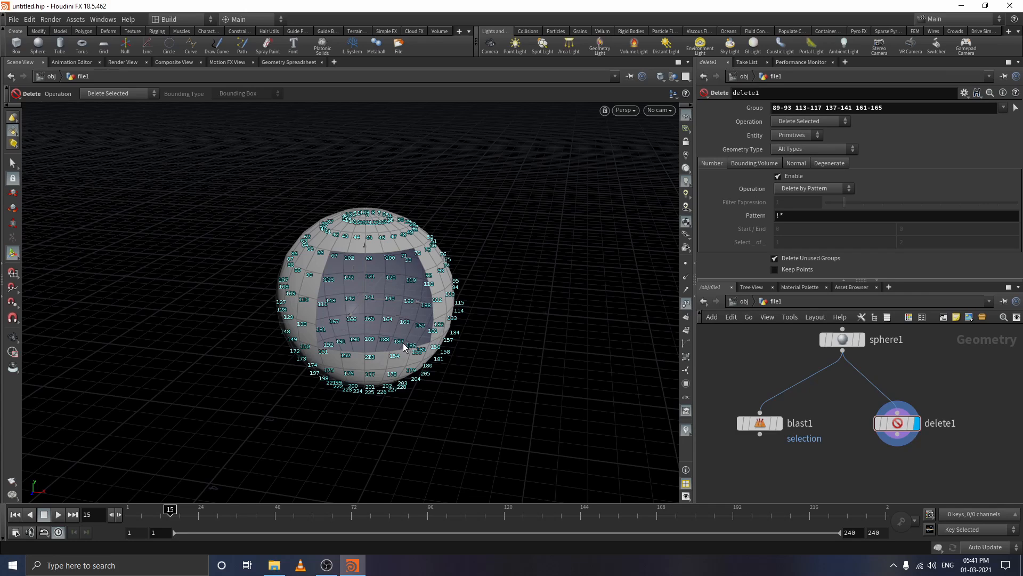
{"action": "mouse_move", "coordinate": [744, 398]}
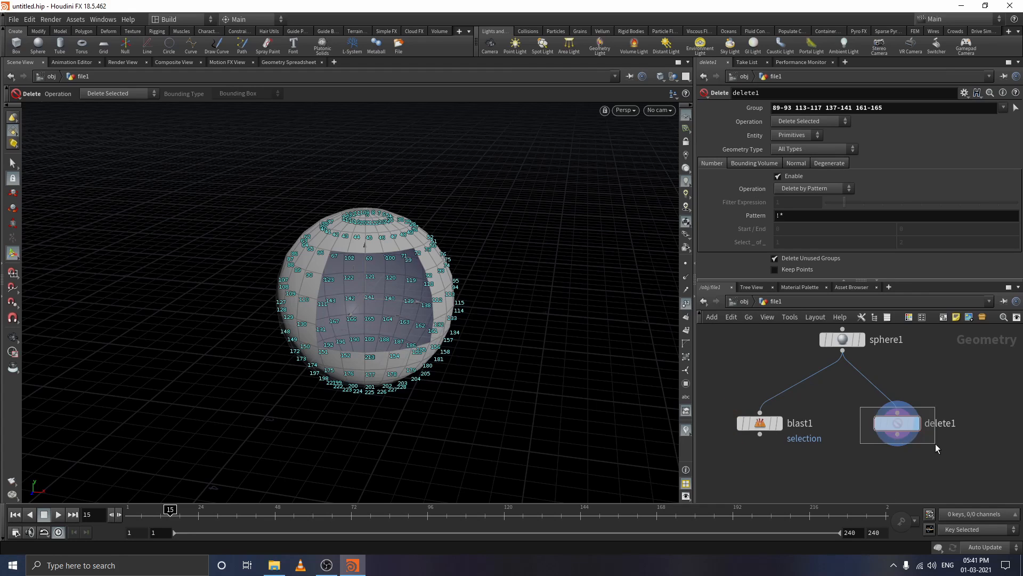
{"action": "left_click_drag", "start_coordinate": [893, 424], "coordinate": [876, 424]}
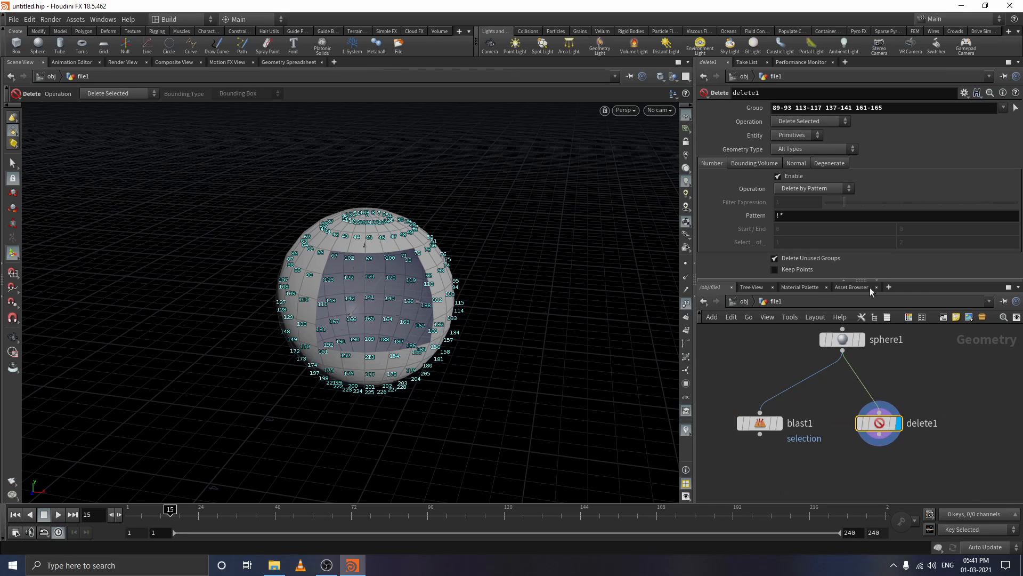
Step: Try Delete Non-Selected on the Delete node, restore Delete Selected, and look through the Geometry Type options
{"action": "left_click", "coordinate": [794, 123]}
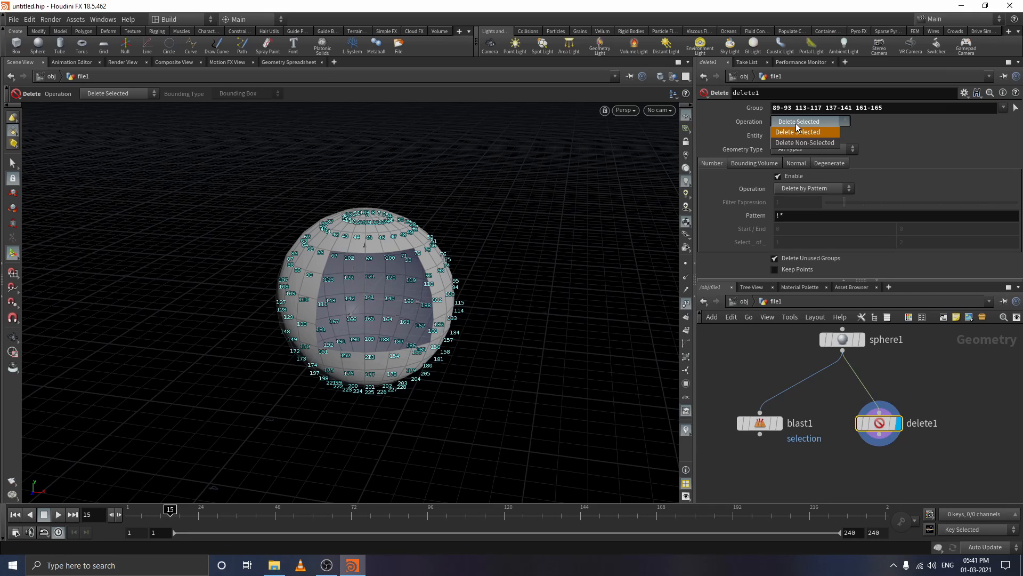
{"action": "left_click", "coordinate": [806, 143]}
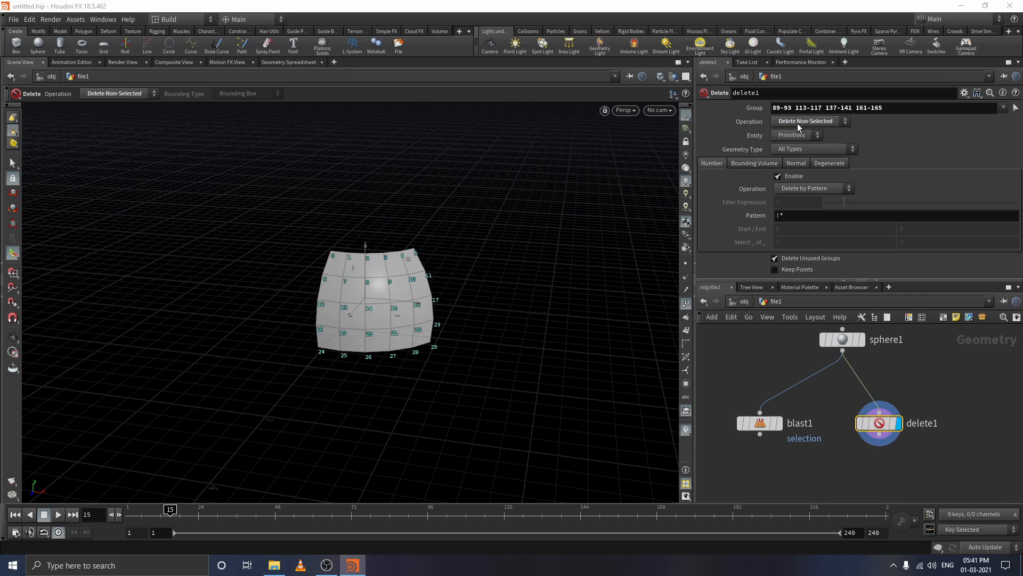
{"action": "left_click", "coordinate": [797, 123]}
{"action": "left_click", "coordinate": [798, 131]}
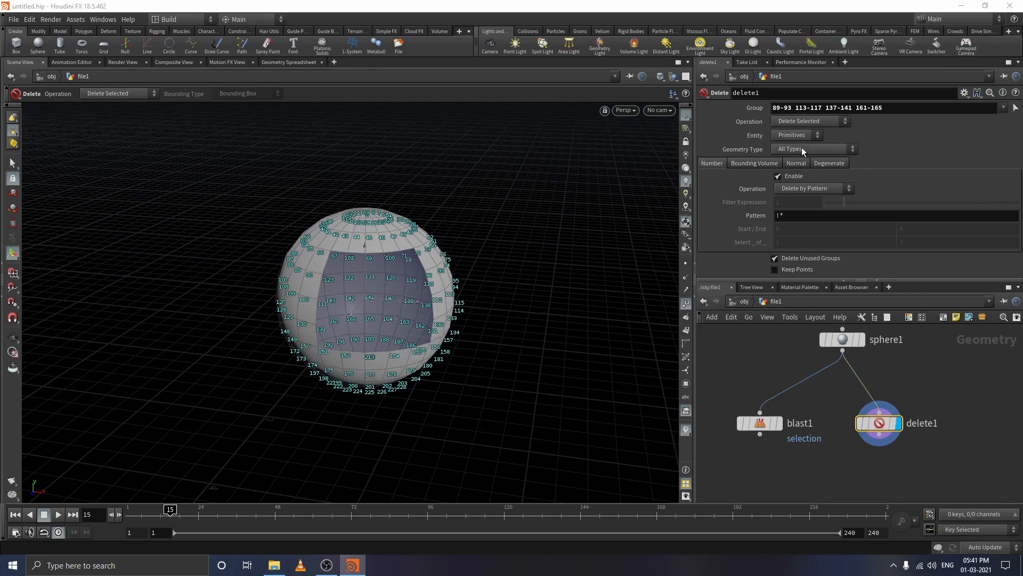
{"action": "left_click", "coordinate": [802, 150]}
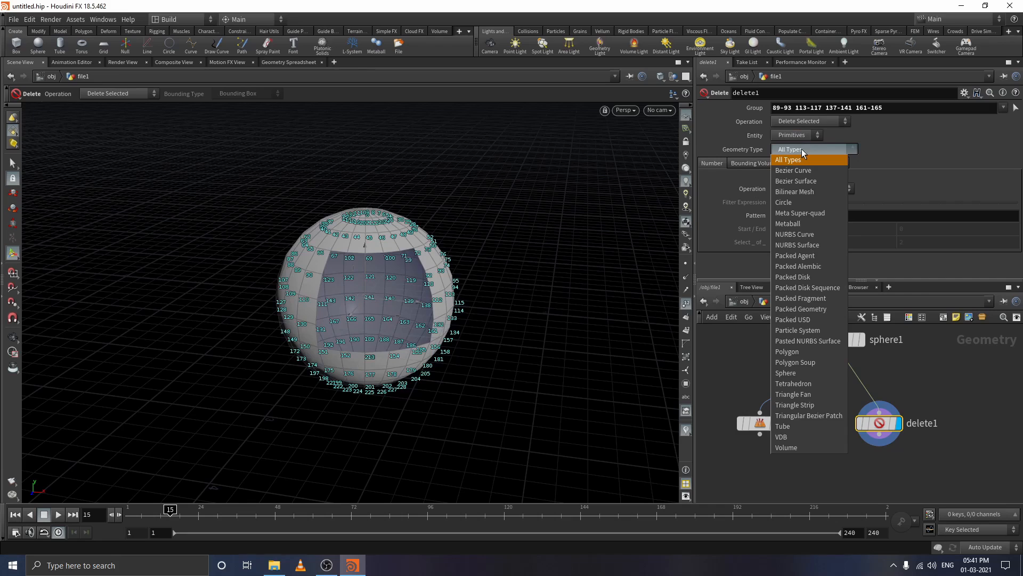
{"action": "left_click", "coordinate": [890, 155]}
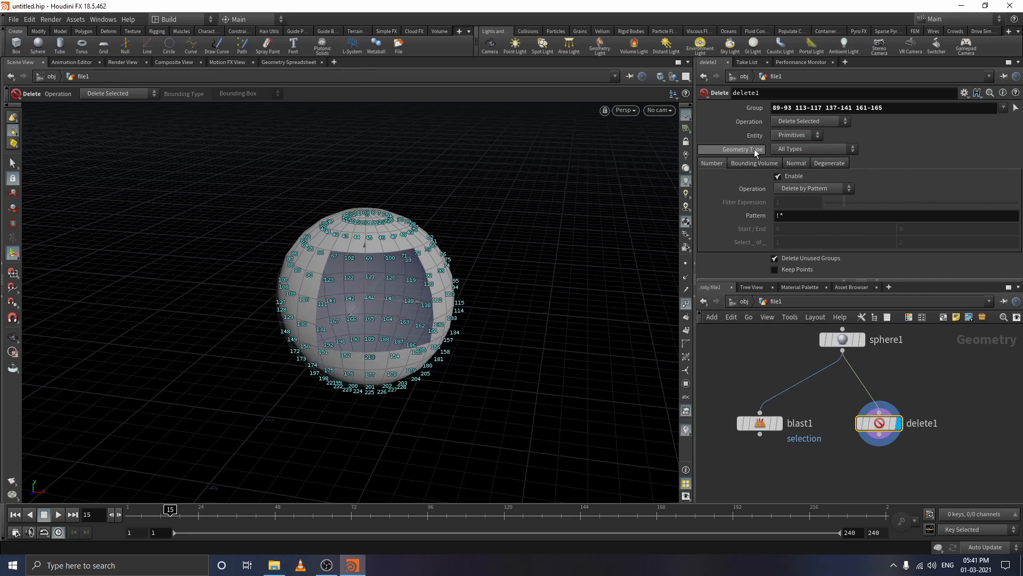
{"action": "left_click", "coordinate": [782, 150]}
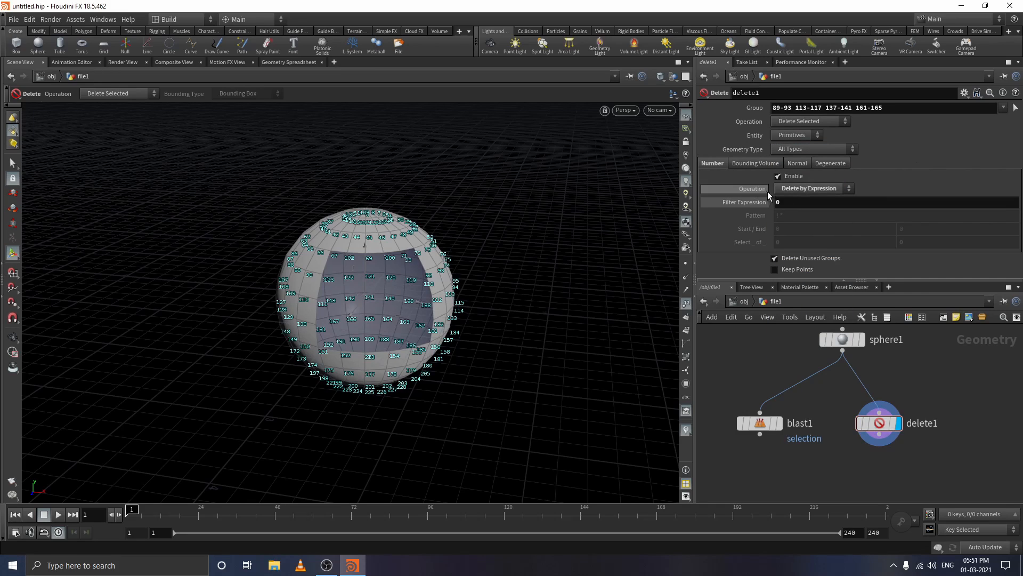
{"action": "left_click", "coordinate": [796, 191]}
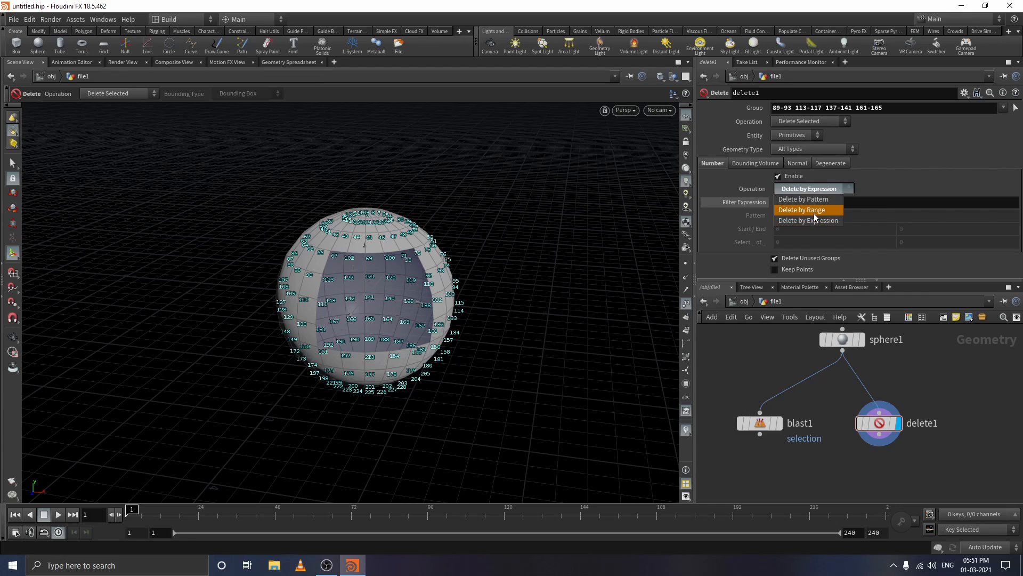
{"action": "left_click", "coordinate": [834, 219]}
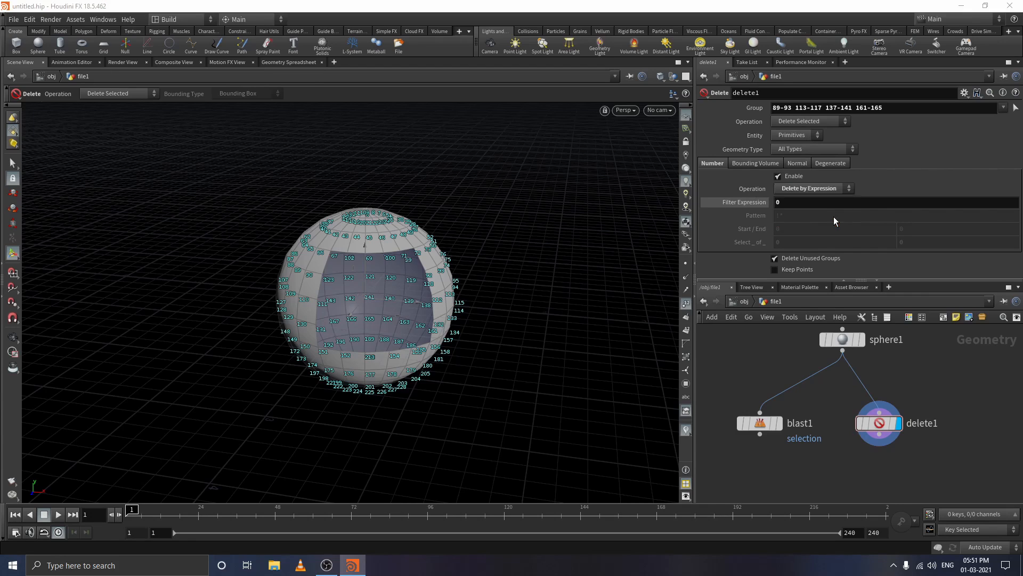
{"action": "left_click", "coordinate": [723, 204]}
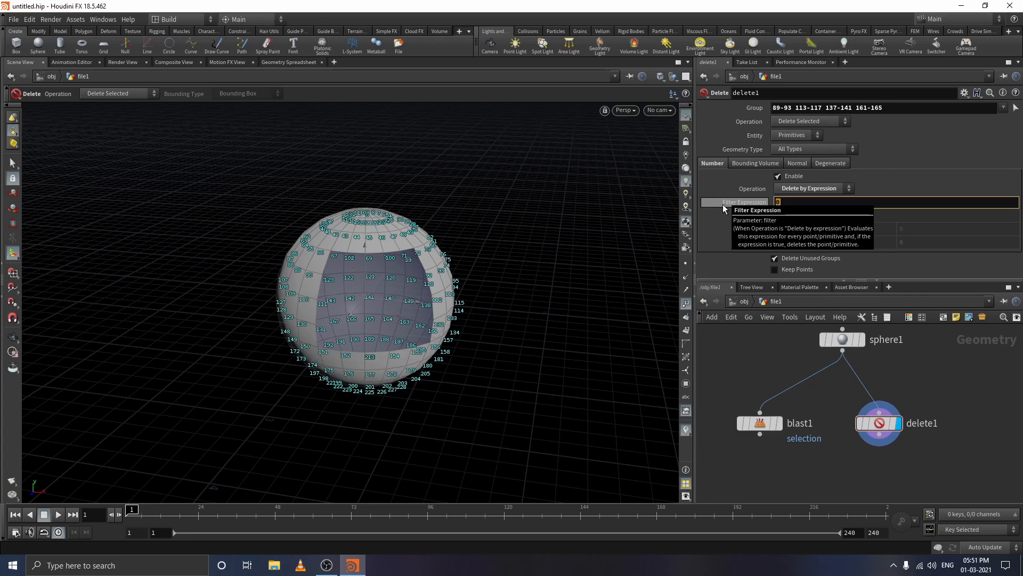
{"action": "type", "text": "@prim"}
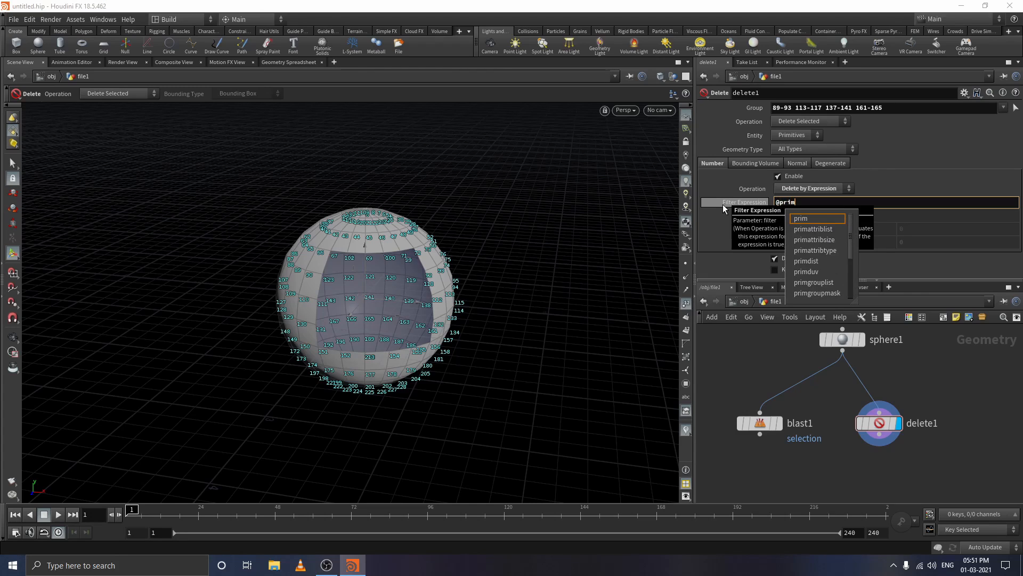
{"action": "type", "text": "nun"}
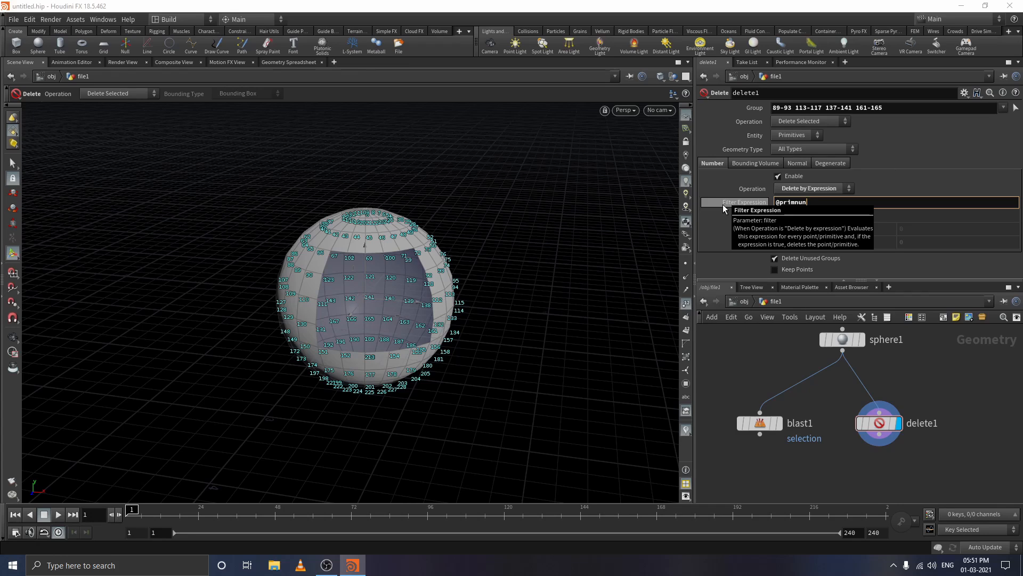
{"action": "type", "text": "5"}
{"action": "key", "text": "BackSpace"}
{"action": "type", "text": "%2==0"}
{"action": "key", "text": "Return"}
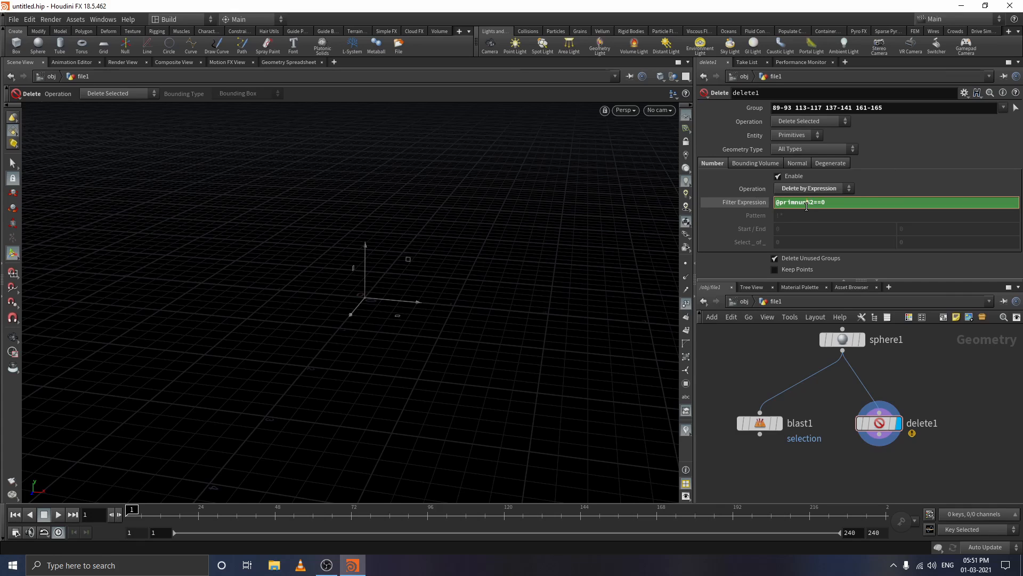
{"action": "key", "text": "BackSpace"}
{"action": "type", "text": "m"}
{"action": "key", "text": "Return"}
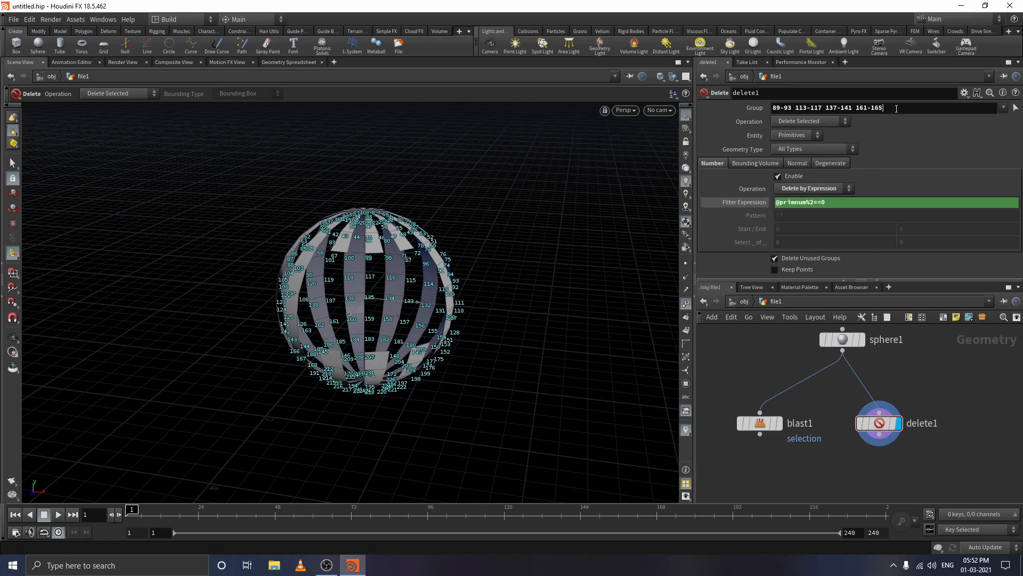
Step: Clear the Delete node's Group parameter so the filter expression applies to the whole sphere
{"action": "left_click_drag", "start_coordinate": [886, 108], "coordinate": [771, 109]}
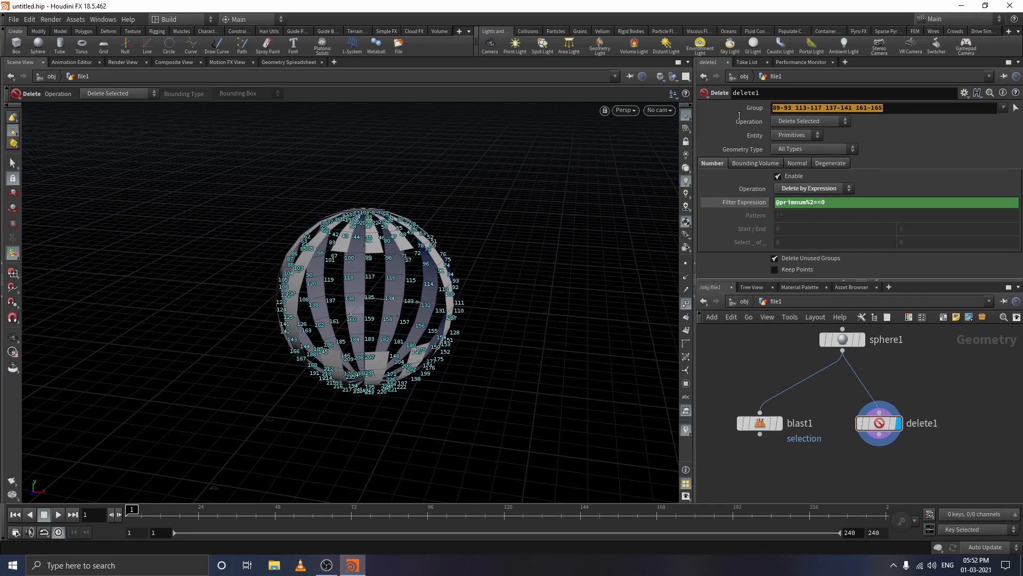
{"action": "key", "text": "BackSpace"}
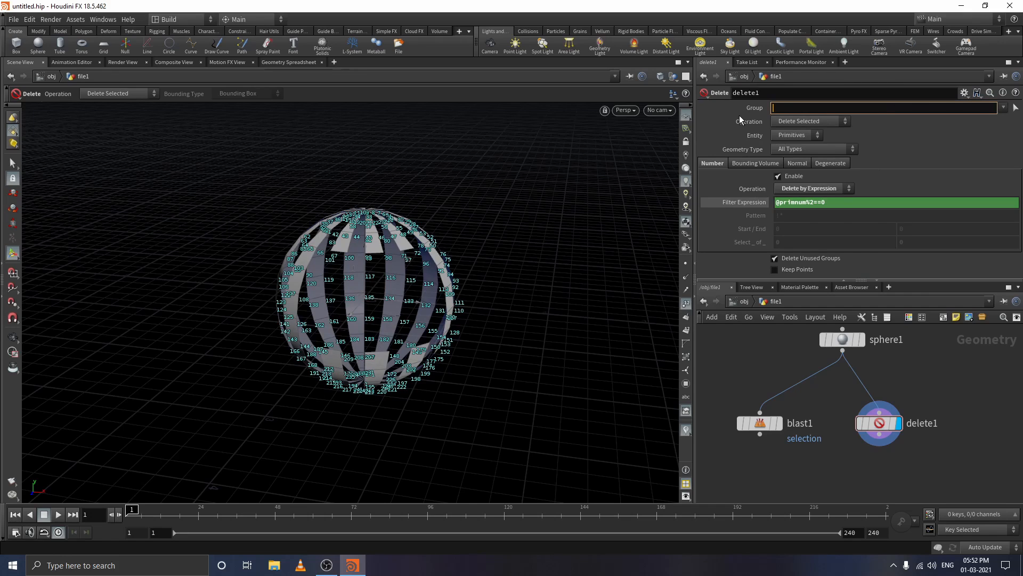
{"action": "key", "text": "Return"}
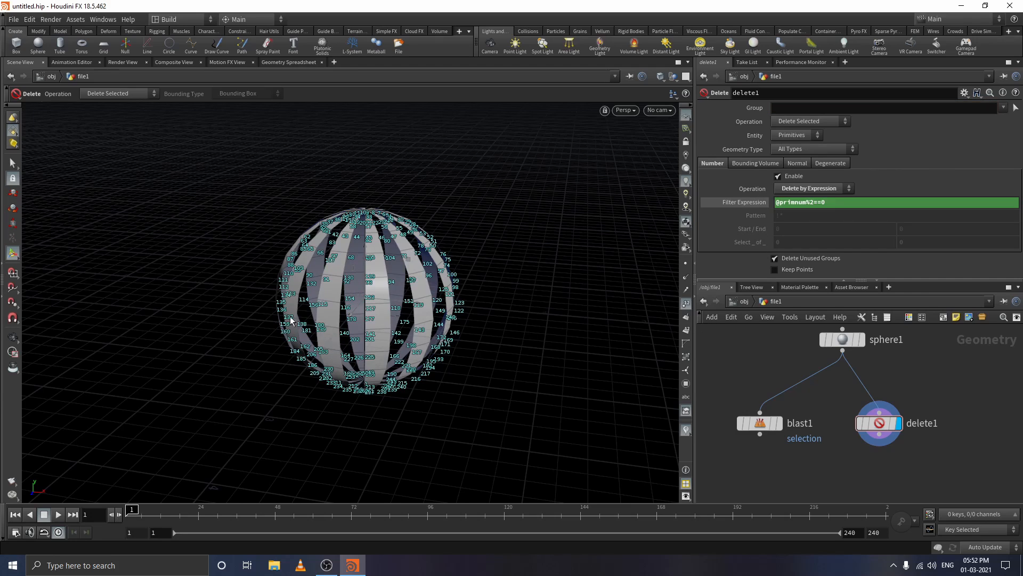
{"action": "key", "text": "Escape"}
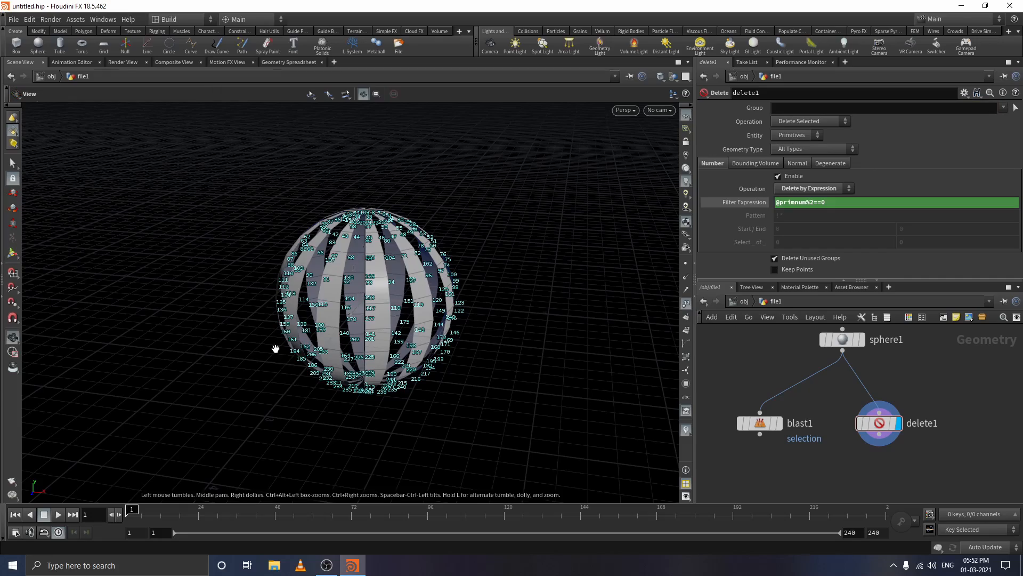
Step: Delete the channels on the Delete node's Filter Expression parameter to remove the primitive-number expression
{"action": "mouse_move", "coordinate": [274, 347]}
{"action": "left_mouse_down"}
{"action": "mouse_move", "coordinate": [327, 346]}
{"action": "mouse_move", "coordinate": [279, 347]}
{"action": "left_mouse_up"}
{"action": "key", "text": "Return"}
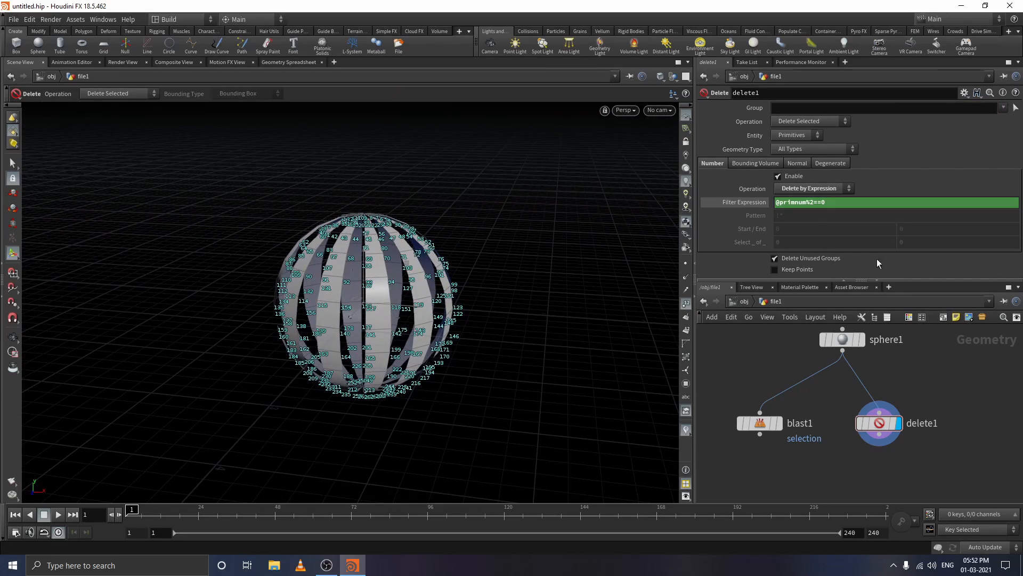
{"action": "right_click", "coordinate": [818, 197]}
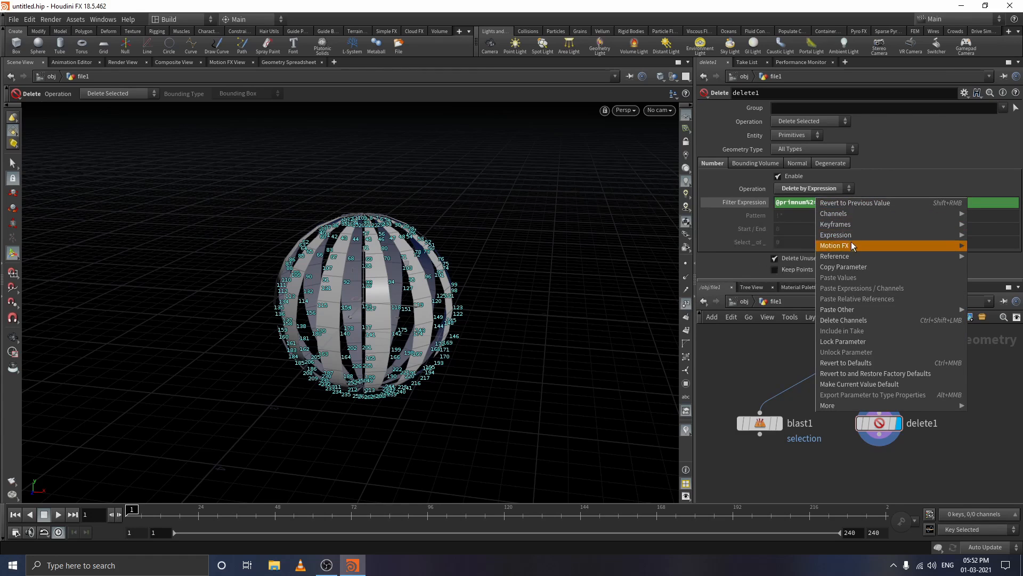
{"action": "right_click", "coordinate": [789, 200]}
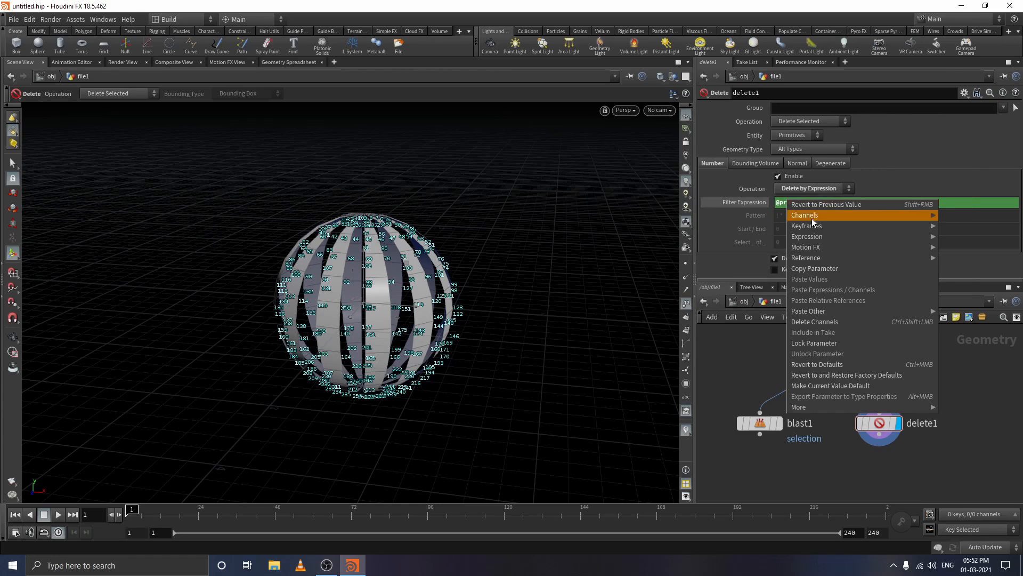
{"action": "left_click", "coordinate": [825, 321]}
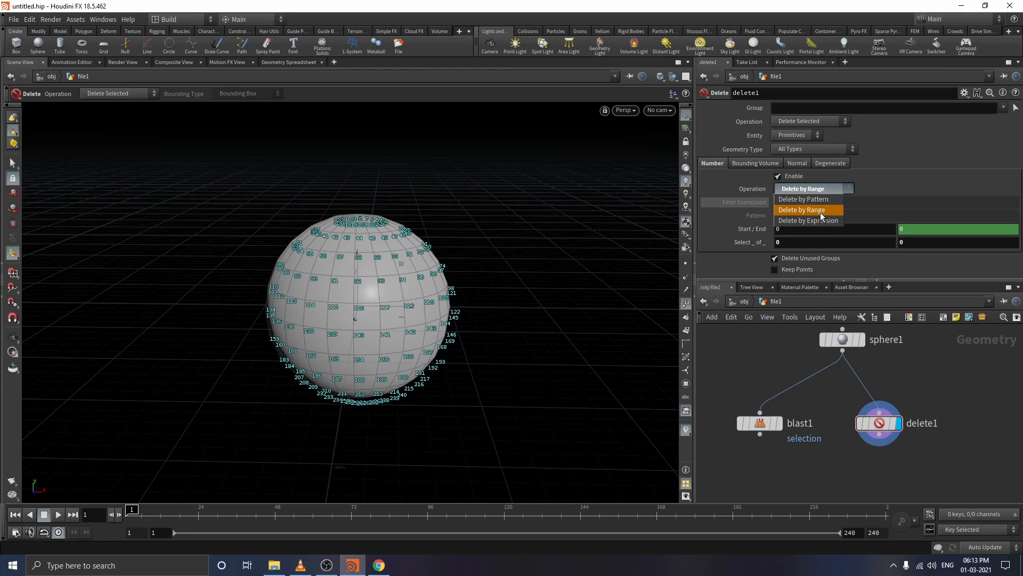
Step: Set the Delete node to Delete by Range, removing 1 of every 5 primitives of the sphere
{"action": "left_click", "coordinate": [820, 211]}
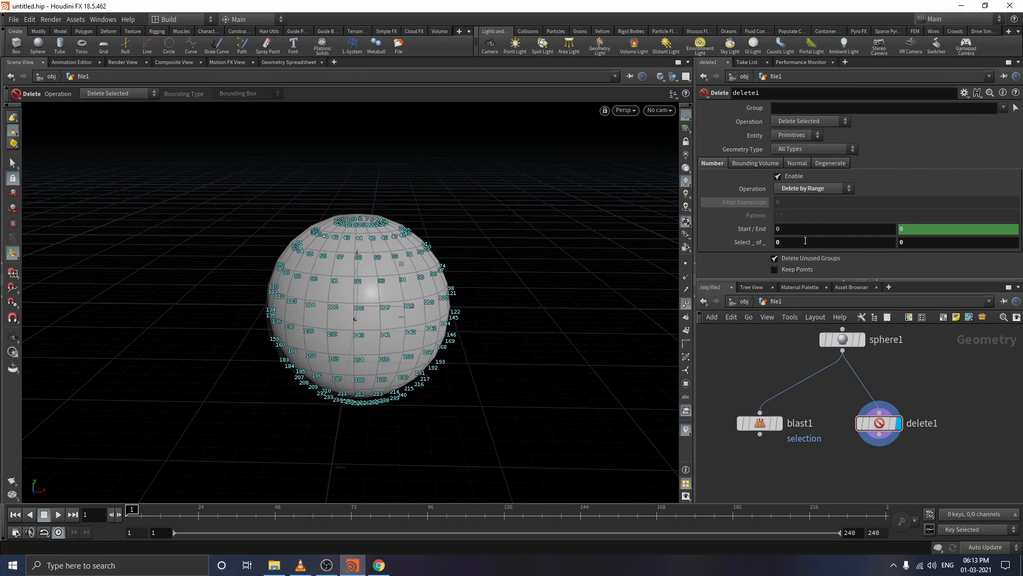
{"action": "left_click", "coordinate": [903, 242]}
{"action": "type", "text": "5"}
{"action": "left_click", "coordinate": [846, 246]}
{"action": "type", "text": "1"}
{"action": "key", "text": "Return"}
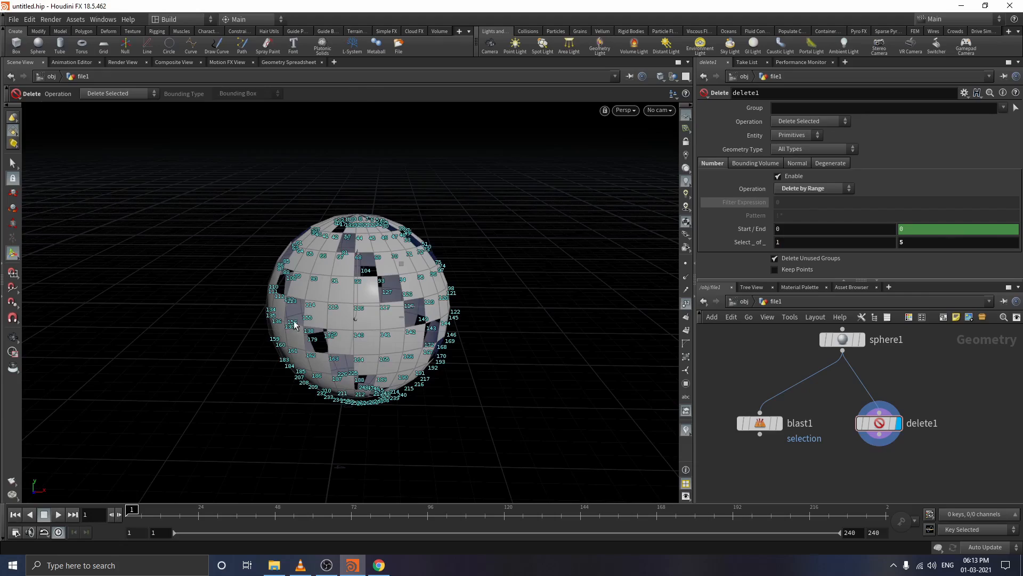
Step: Try removing 2 of every 5 primitives, followed by 3 of every 5, with the Delete node's range
{"action": "key", "text": "Escape"}
{"action": "left_click_drag", "start_coordinate": [267, 334], "coordinate": [159, 340]}
{"action": "left_click_drag", "start_coordinate": [265, 360], "coordinate": [341, 357]}
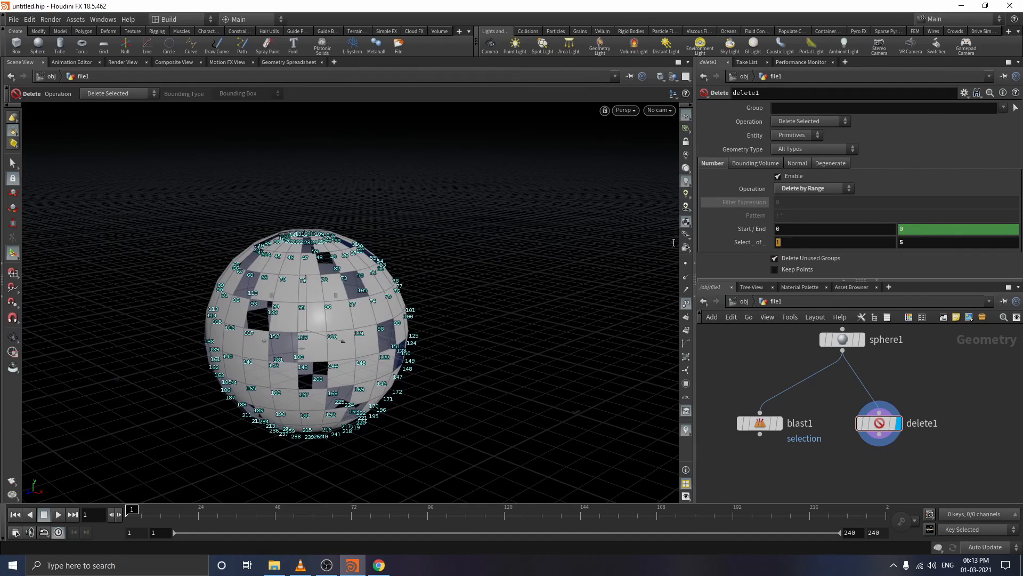
{"action": "left_click", "coordinate": [780, 242]}
{"action": "type", "text": "2"}
{"action": "key", "text": "Return"}
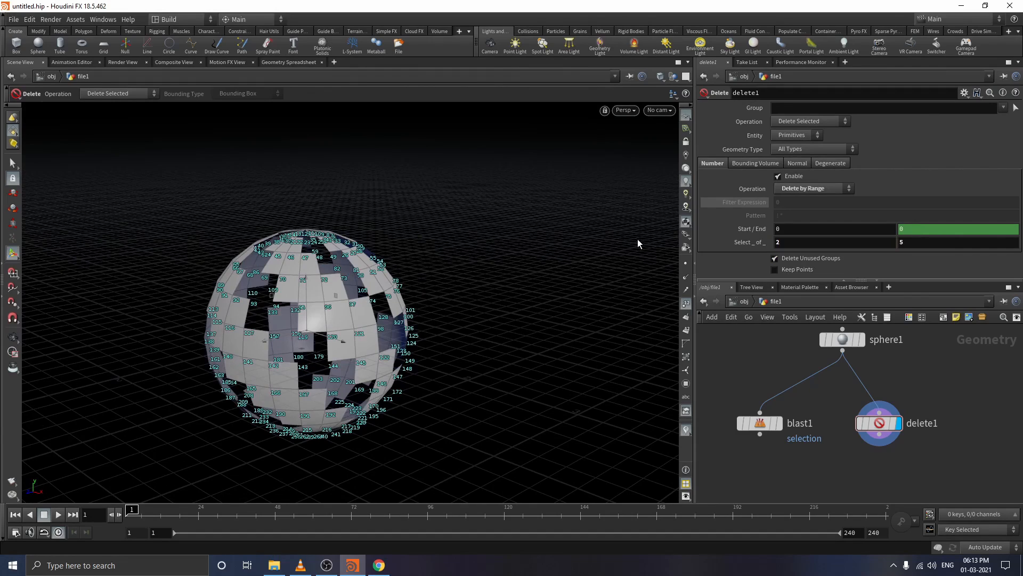
{"action": "left_click", "coordinate": [789, 243]}
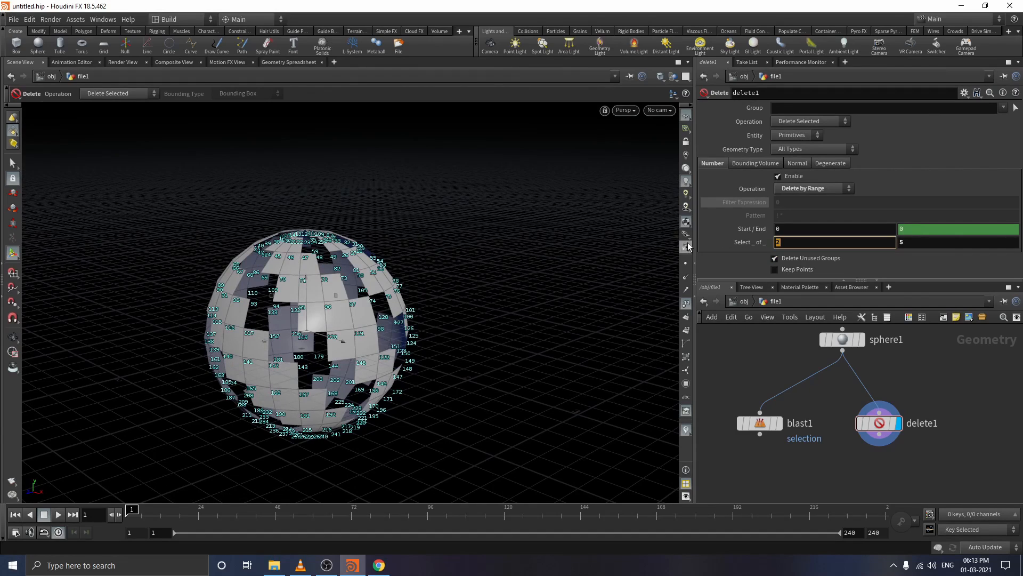
{"action": "type", "text": "3"}
{"action": "key", "text": "Return"}
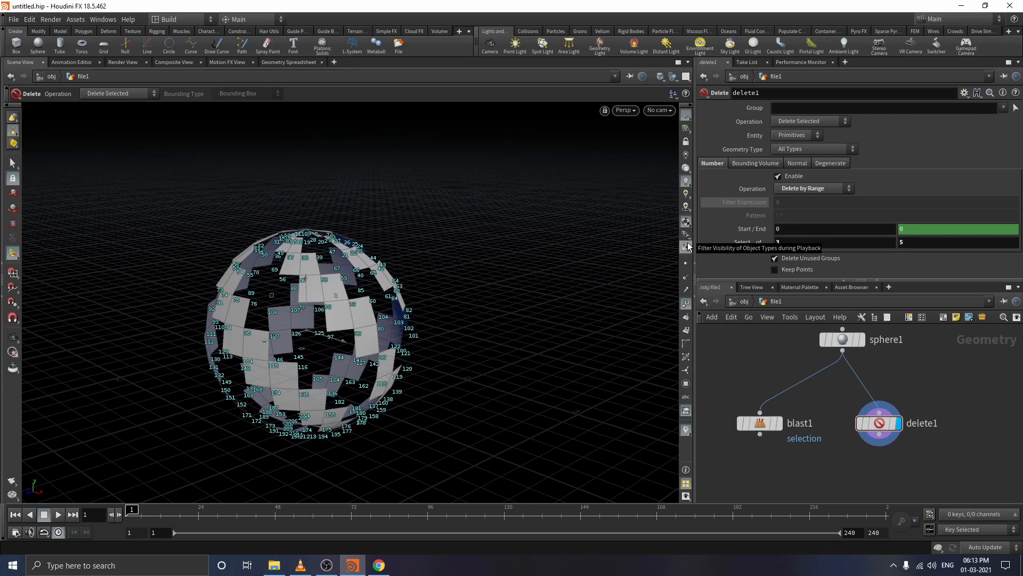
Step: Set the Delete node's Select values to 1 of 2 so every second primitive is deleted
{"action": "left_click", "coordinate": [920, 240]}
{"action": "type", "text": "2"}
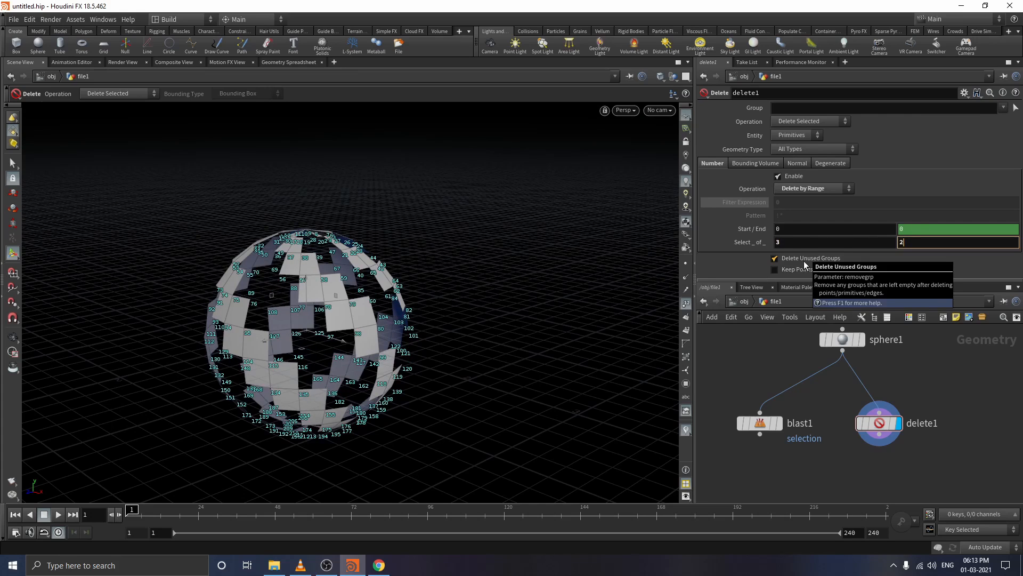
{"action": "key", "text": "Return"}
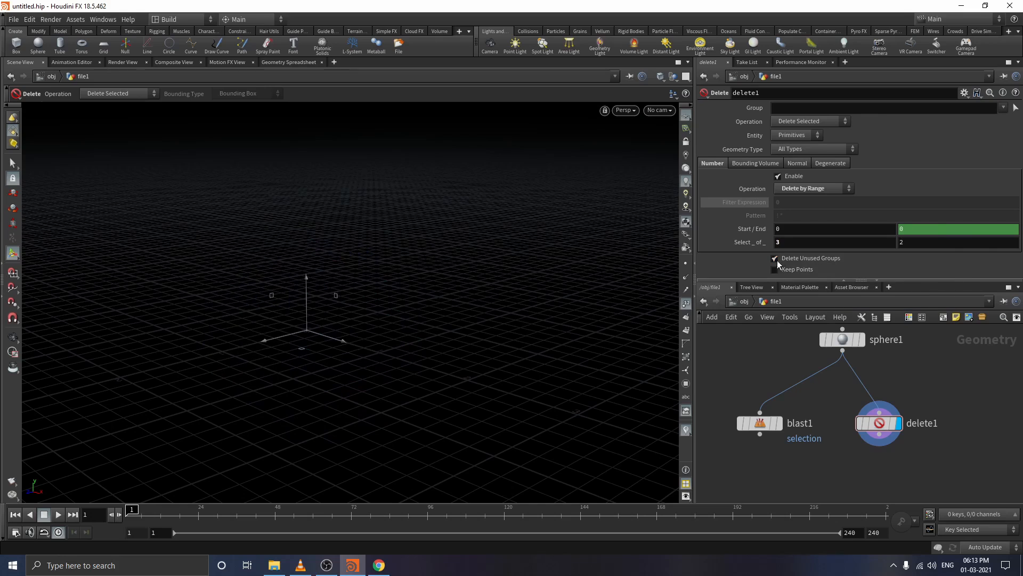
{"action": "left_click", "coordinate": [780, 242]}
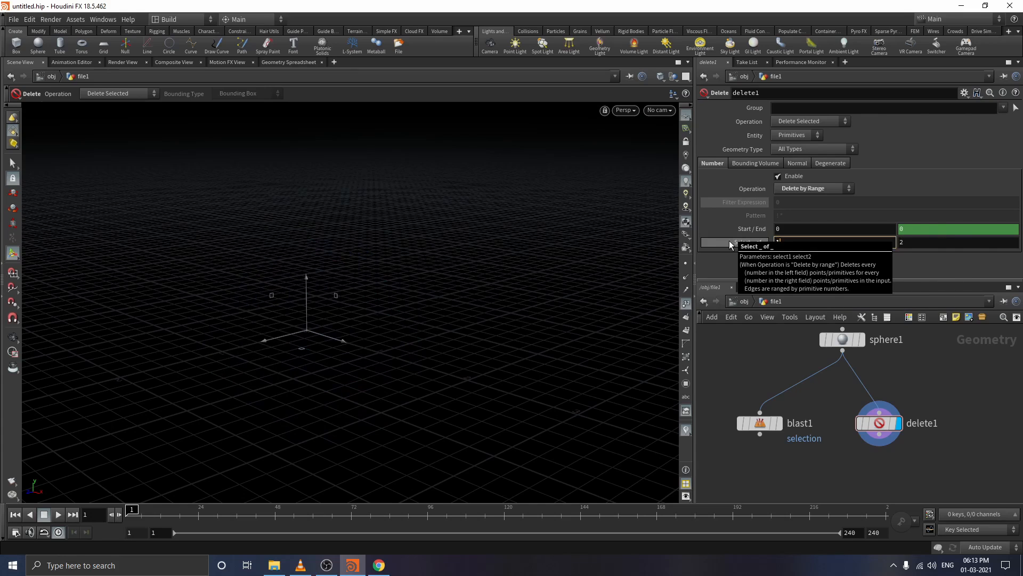
{"action": "type", "text": "1"}
{"action": "key", "text": "Return"}
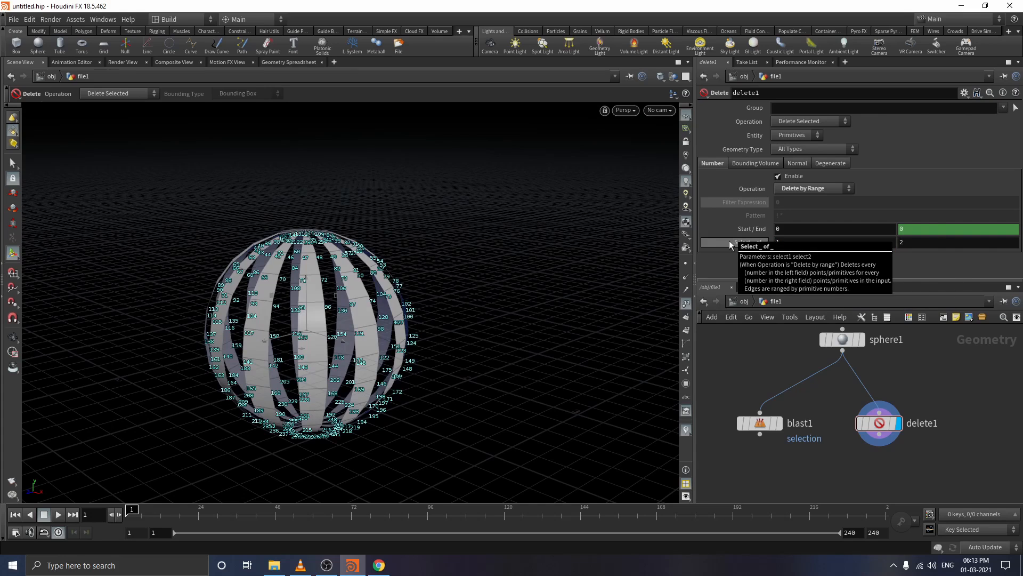
Step: Make the Delete node delete by pattern and reduce the pattern to * so it matches all primitives
{"action": "left_click", "coordinate": [811, 189]}
{"action": "left_click", "coordinate": [877, 196]}
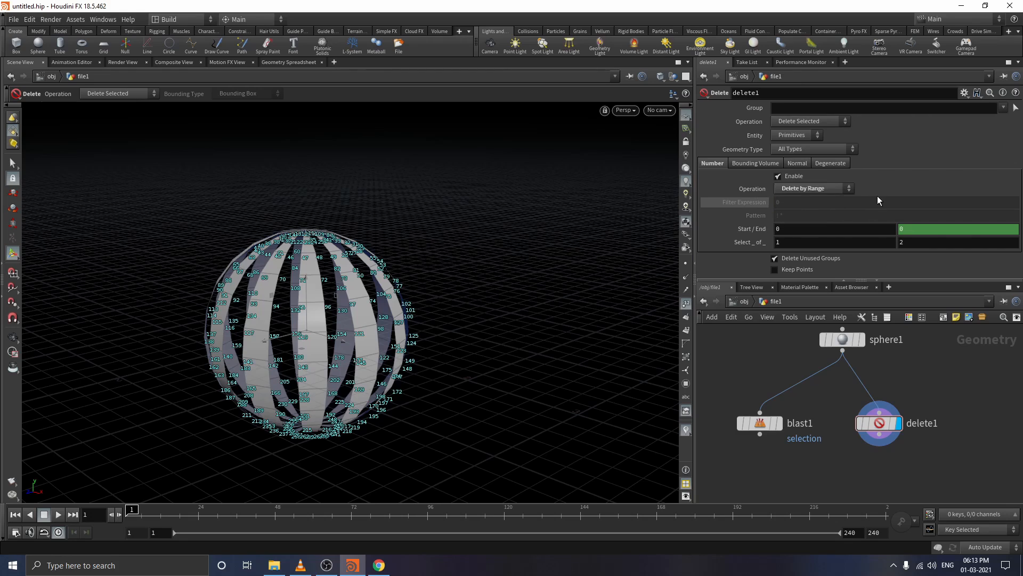
{"action": "left_click", "coordinate": [814, 192]}
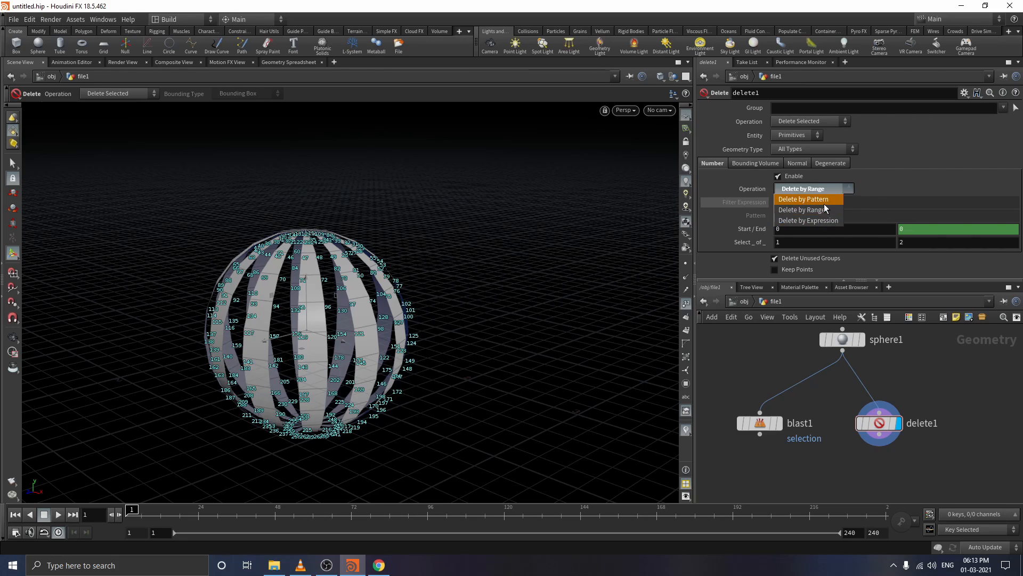
{"action": "left_click", "coordinate": [820, 199]}
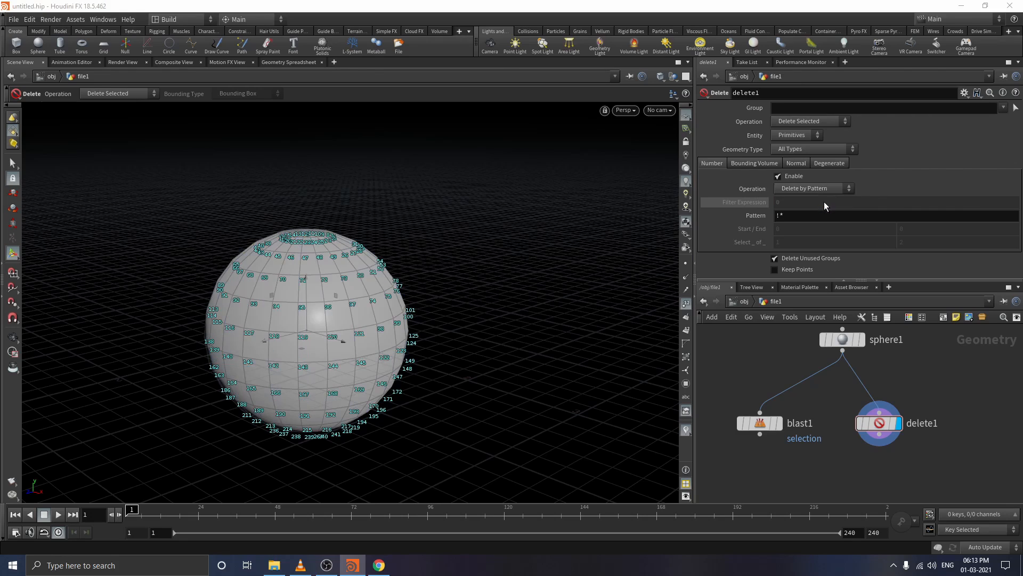
{"action": "left_click", "coordinate": [780, 216]}
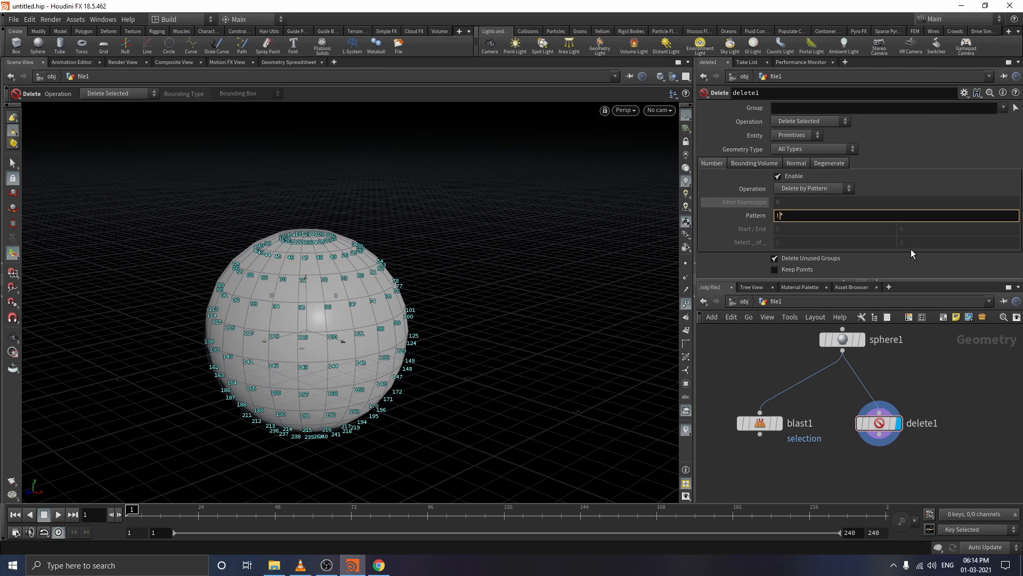
{"action": "key", "text": "BackSpace"}
{"action": "key", "text": "Return"}
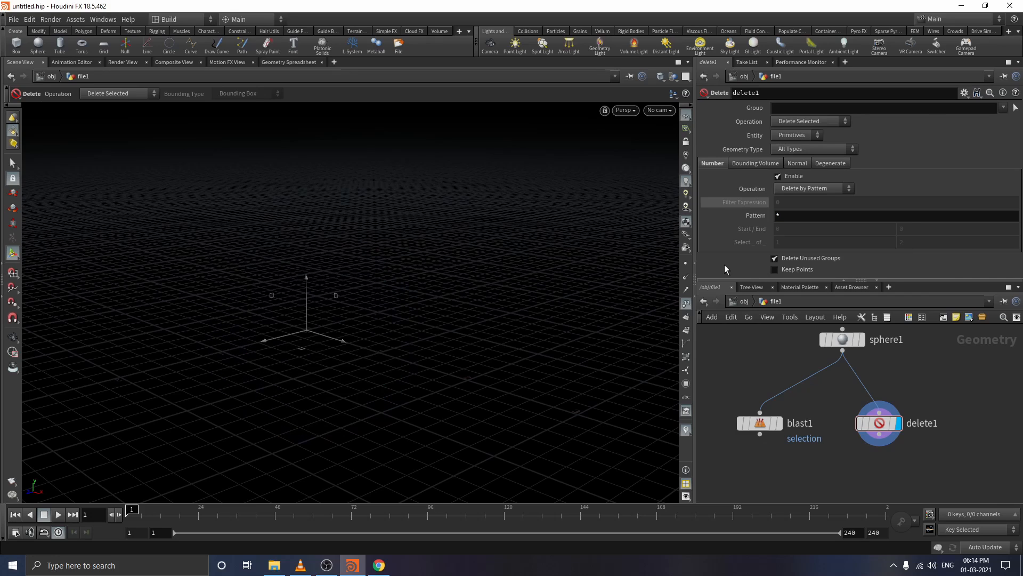
Step: Set the deletion pattern to 20 and the operation to Delete Non-Selected, isolating primitive 20 in the view
{"action": "double_click", "coordinate": [776, 215]}
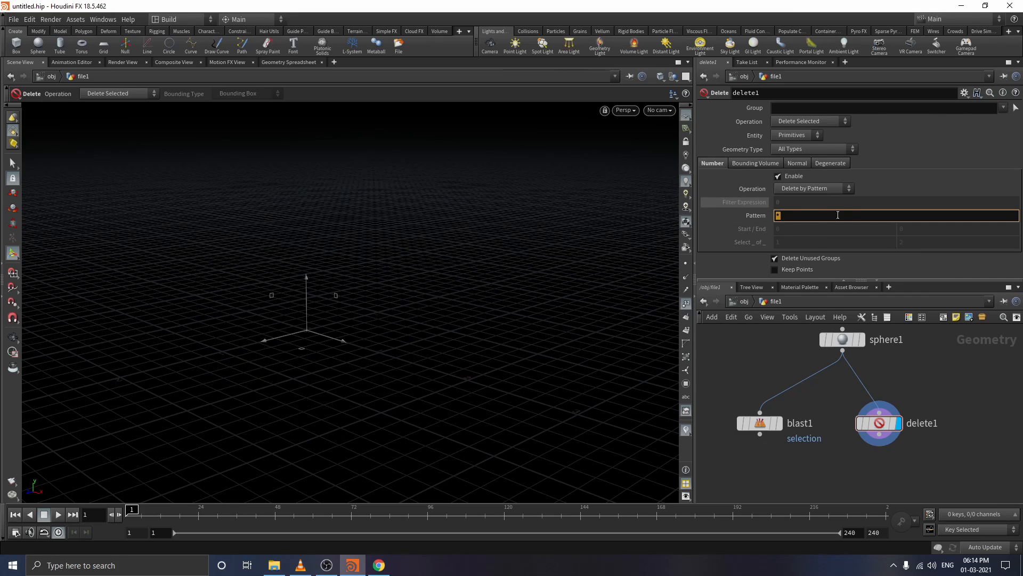
{"action": "type", "text": "20"}
{"action": "key", "text": "Return"}
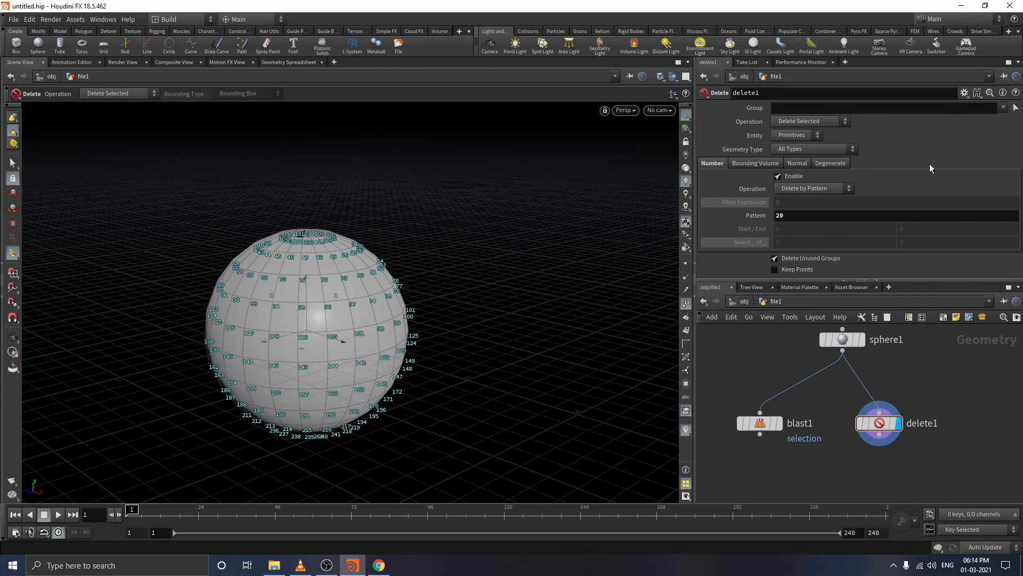
{"action": "left_click", "coordinate": [816, 122]}
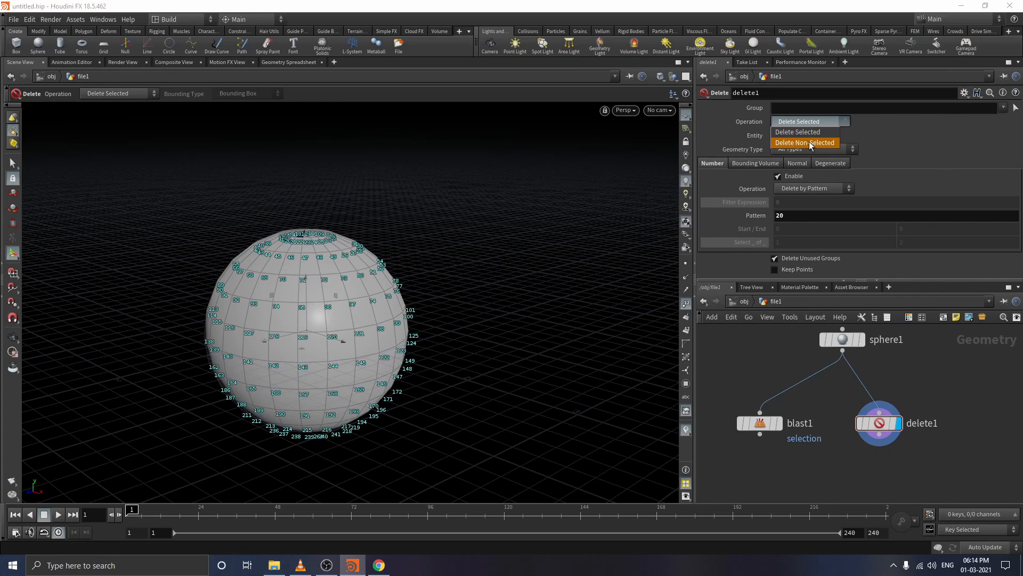
{"action": "left_click", "coordinate": [810, 143]}
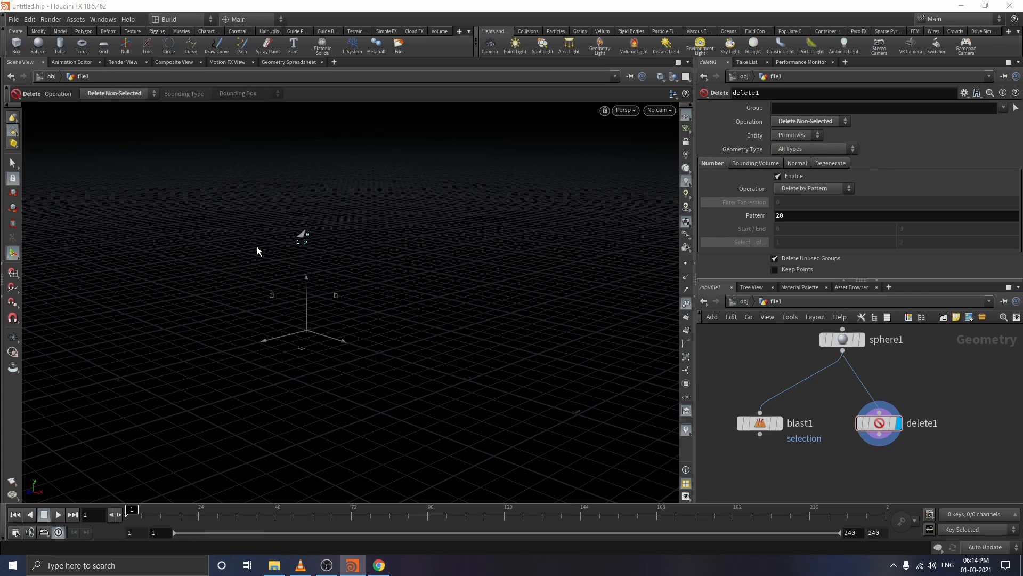
{"action": "key", "text": "f"}
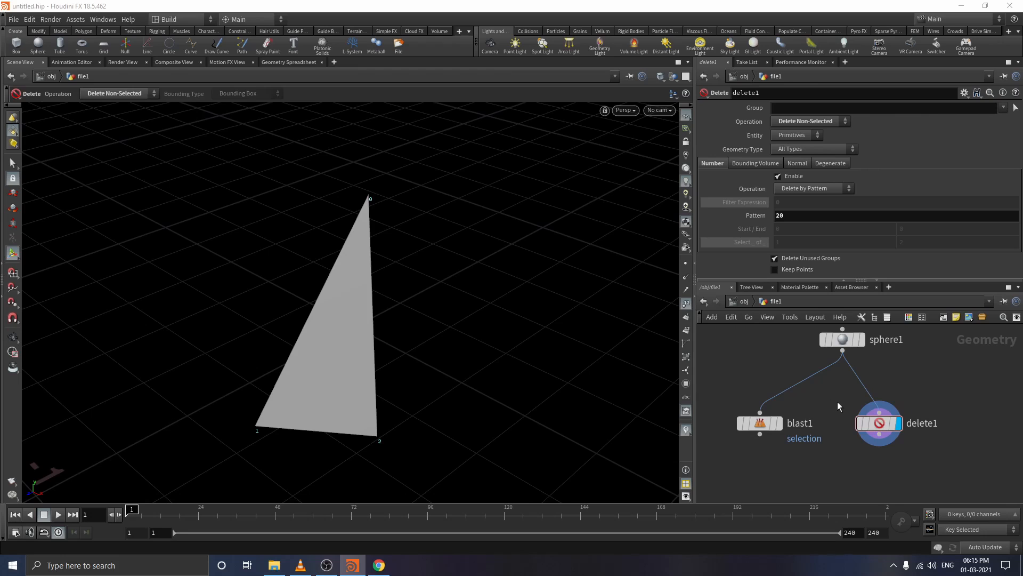
Step: Remove the sphere, Blast and Delete nodes from the network
{"action": "left_click", "coordinate": [877, 423]}
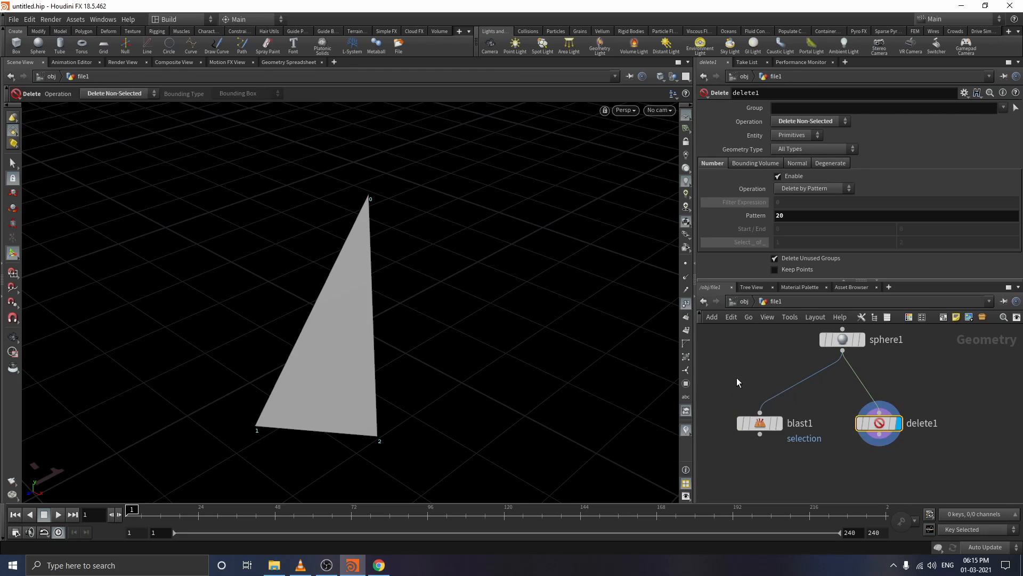
{"action": "left_click_drag", "start_coordinate": [736, 382], "coordinate": [790, 471], "text": "shift"}
{"action": "key", "text": "Delete"}
Step: Add a Box node to the empty network and fit the whole box in the view
{"action": "key", "text": "Tab"}
{"action": "type", "text": "bo"}
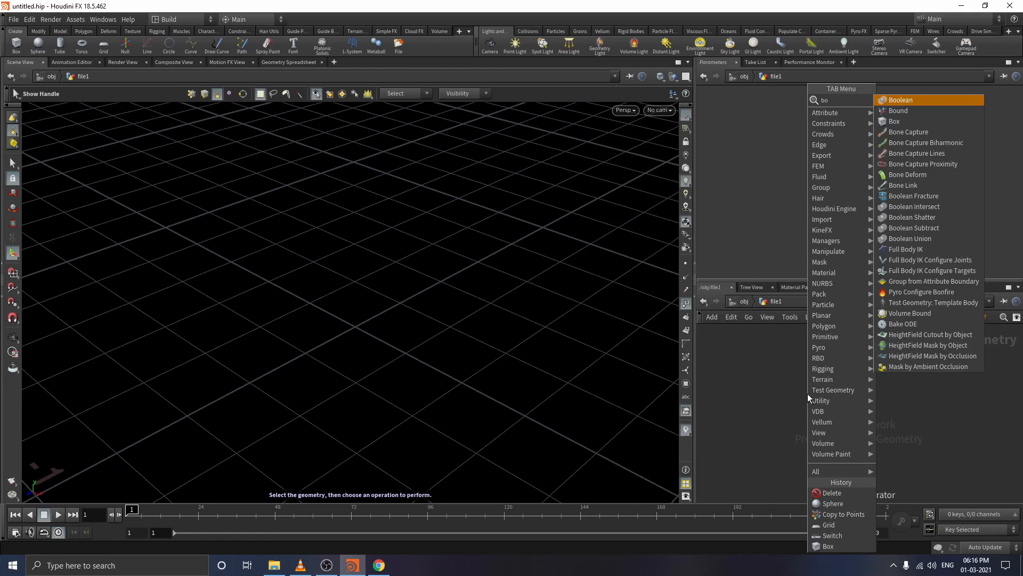
{"action": "key", "text": "Return"}
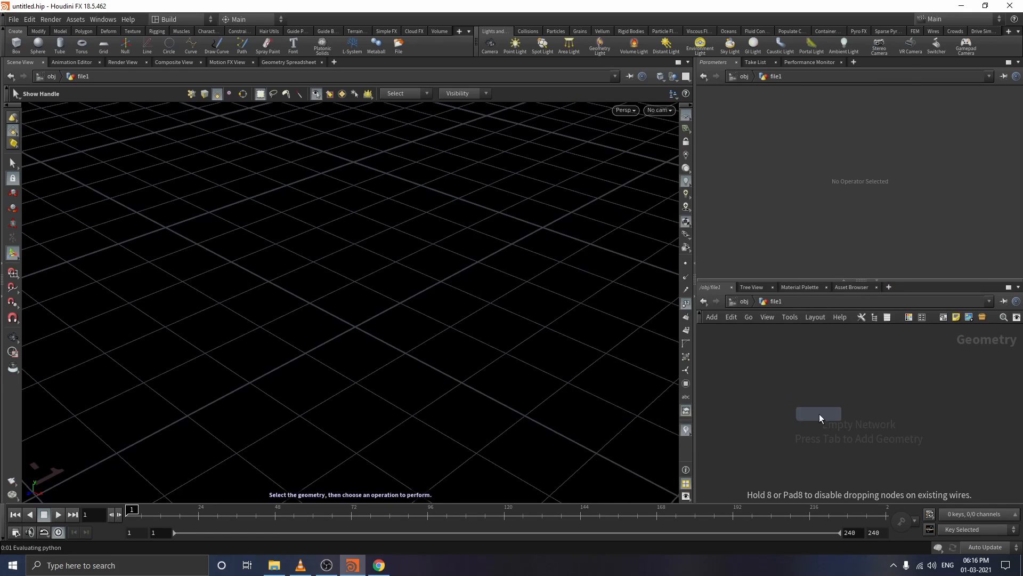
{"action": "left_click", "coordinate": [837, 382]}
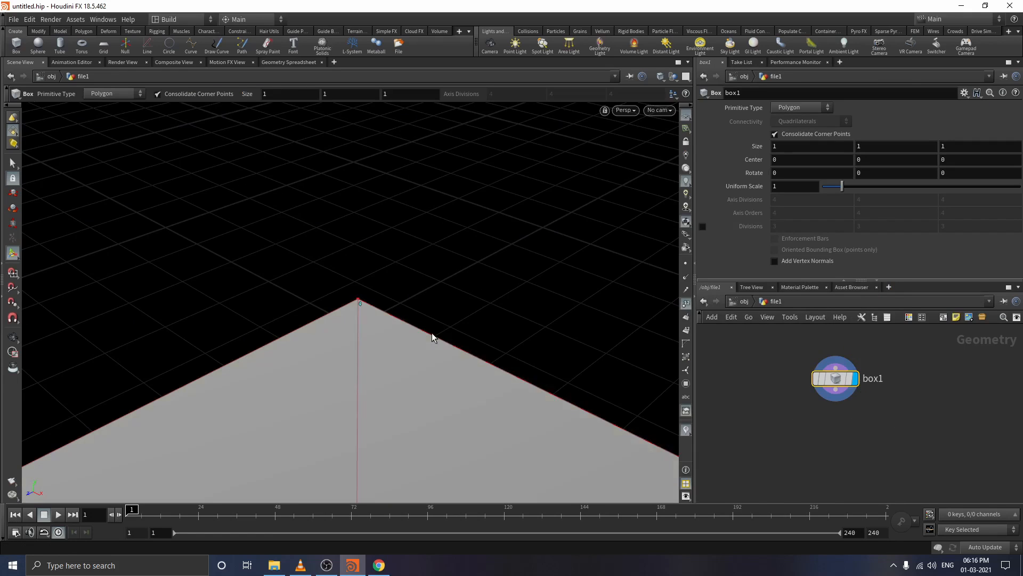
{"action": "key", "text": "h"}
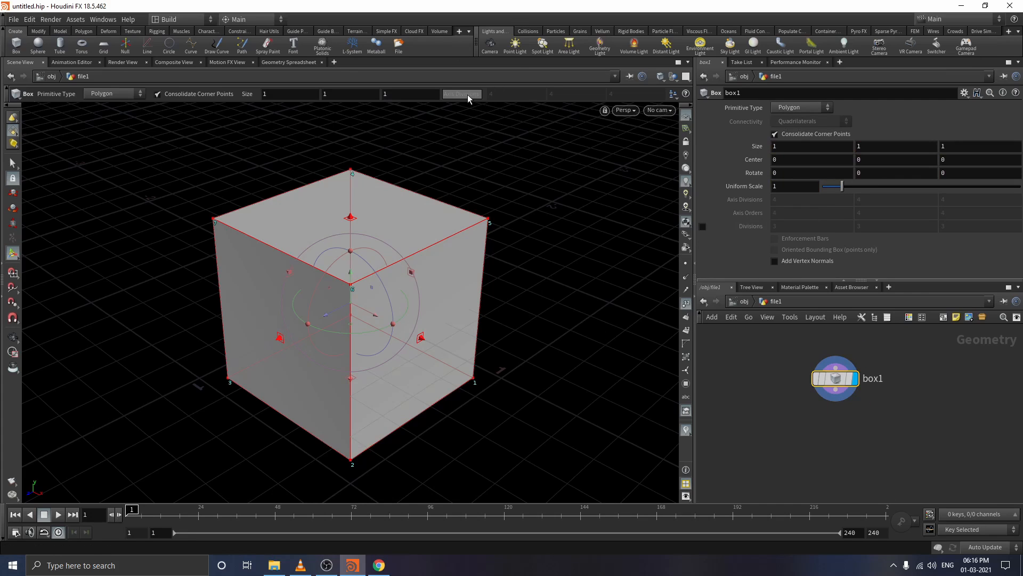
Step: Change the box's primitive type to Mesh with 10 axis divisions on every axis, and hide the point numbers
{"action": "left_click", "coordinate": [795, 107]}
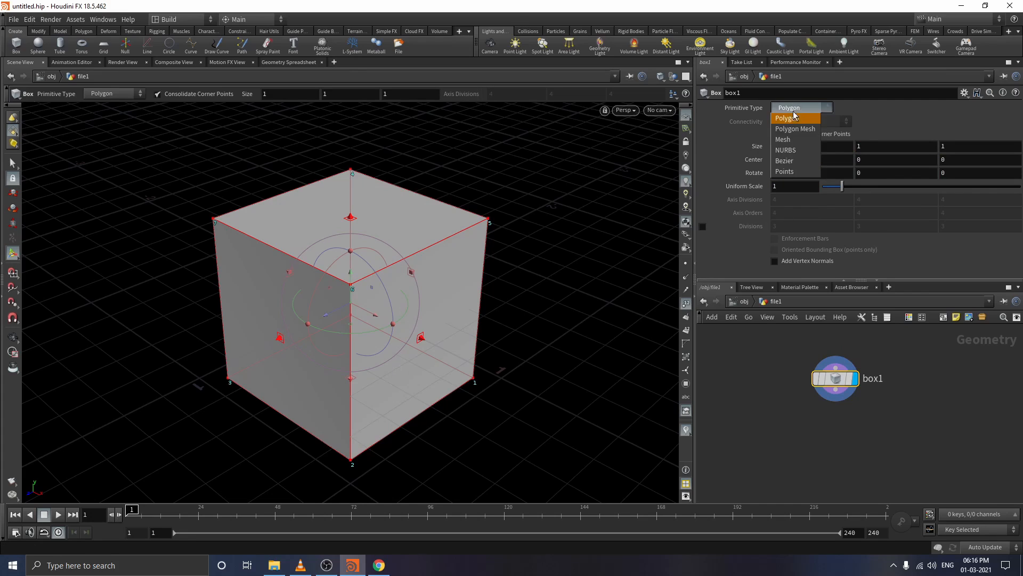
{"action": "left_click", "coordinate": [799, 141]}
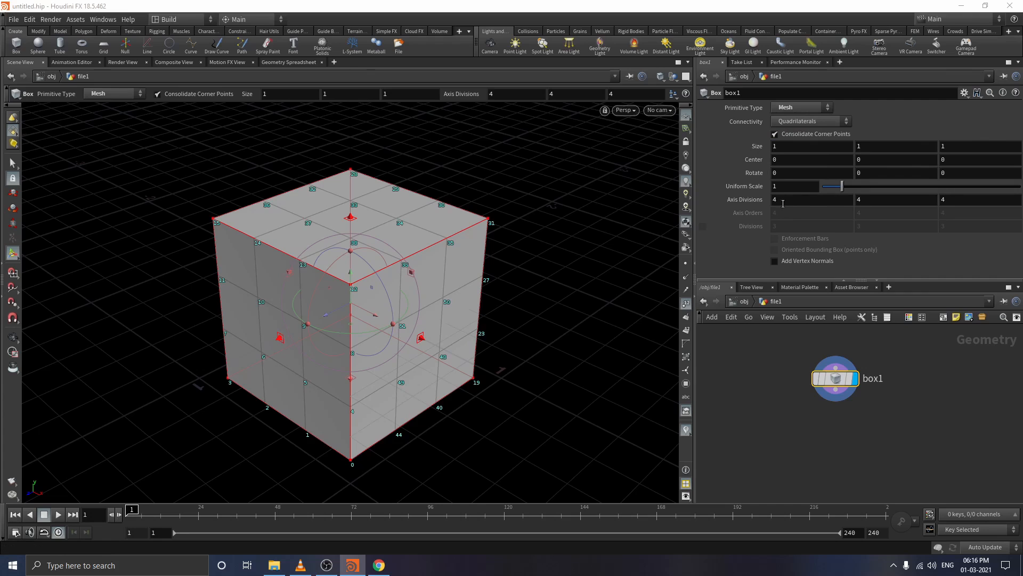
{"action": "middle_click_drag", "start_coordinate": [750, 198], "coordinate": [783, 202]}
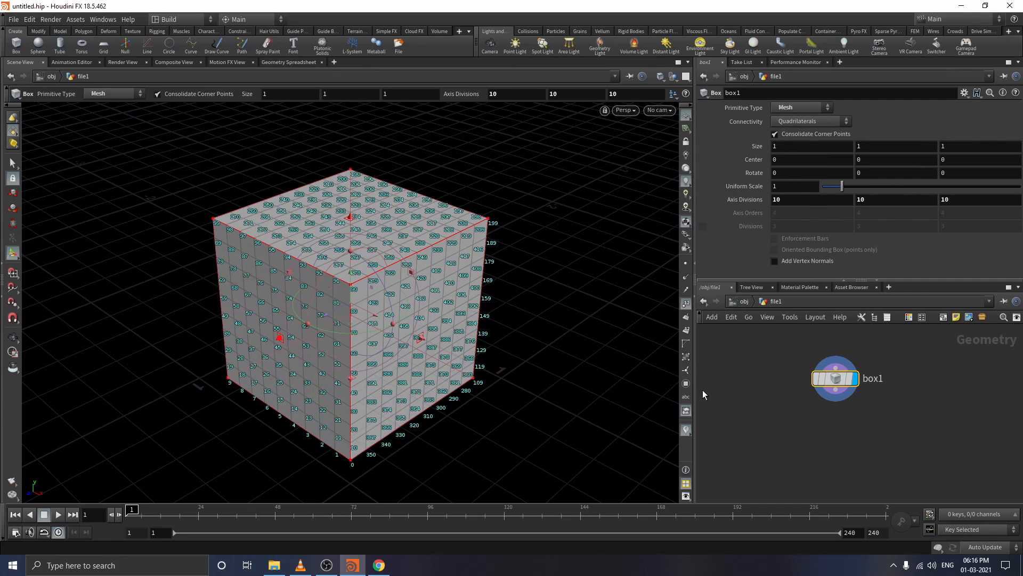
{"action": "left_click", "coordinate": [686, 302]}
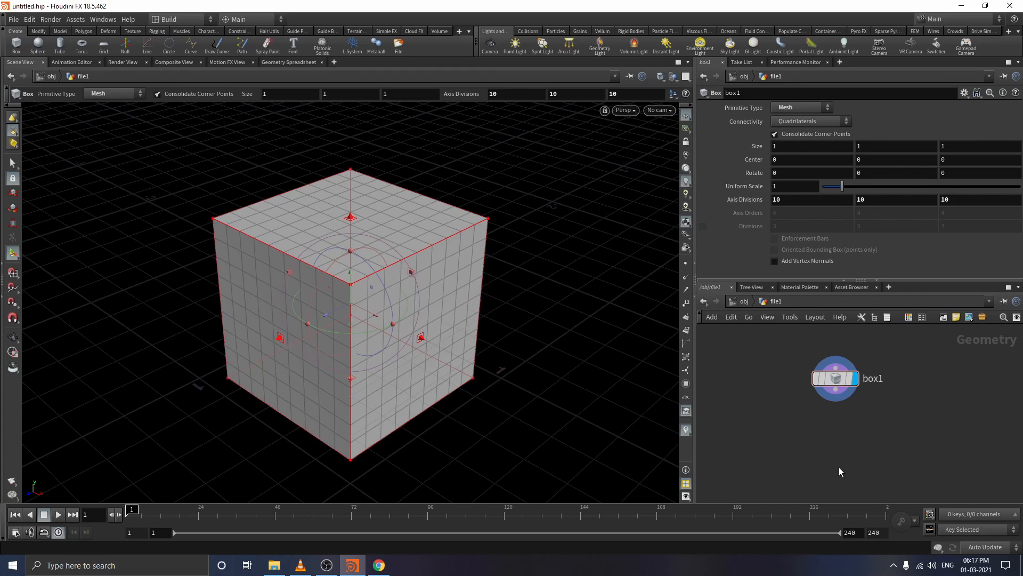
Step: Wire a Facet node below the box as the displayed node and turn on its Post-Compute Normals option
{"action": "key", "text": "Tab"}
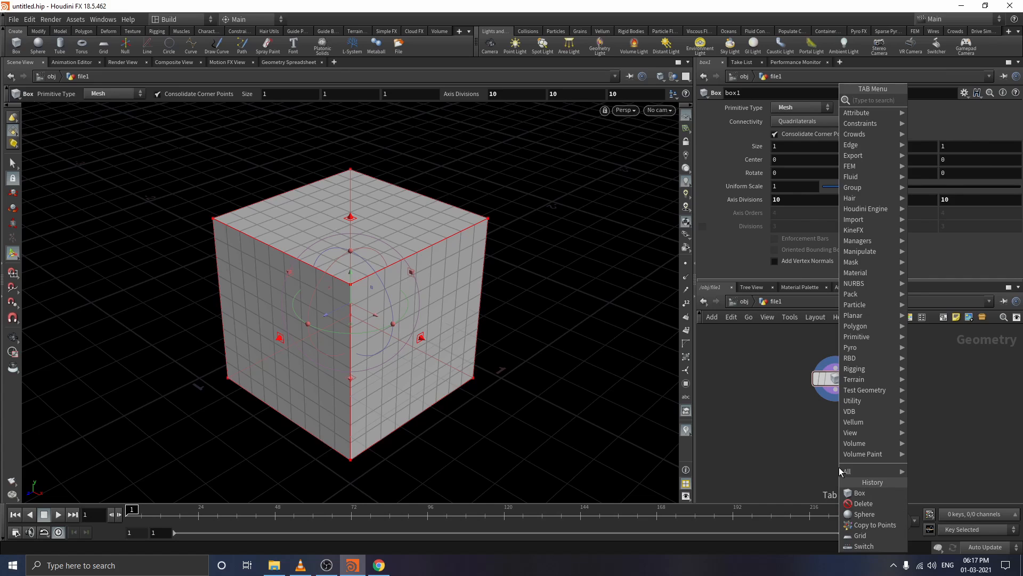
{"action": "type", "text": "face"}
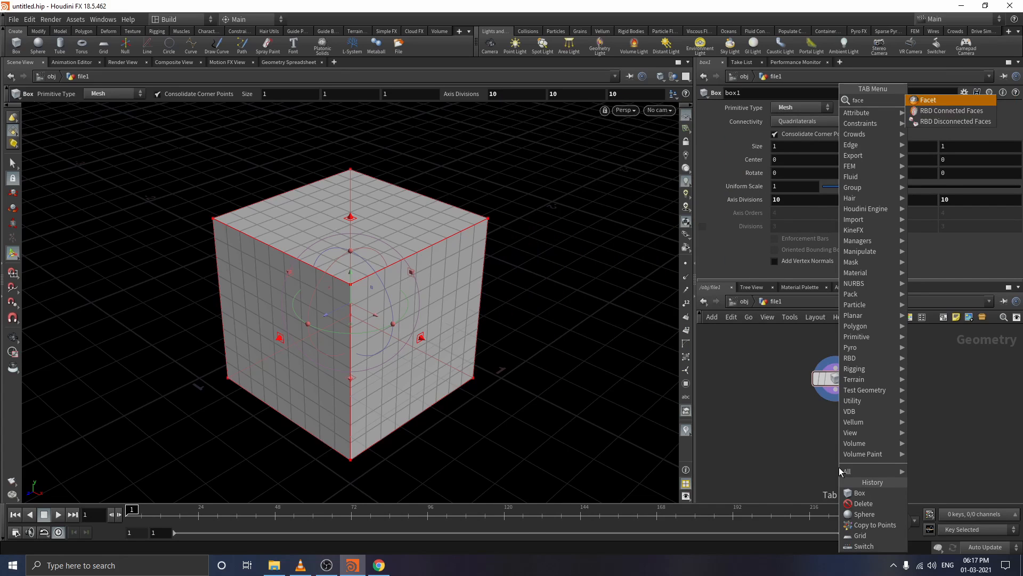
{"action": "key", "text": "Return"}
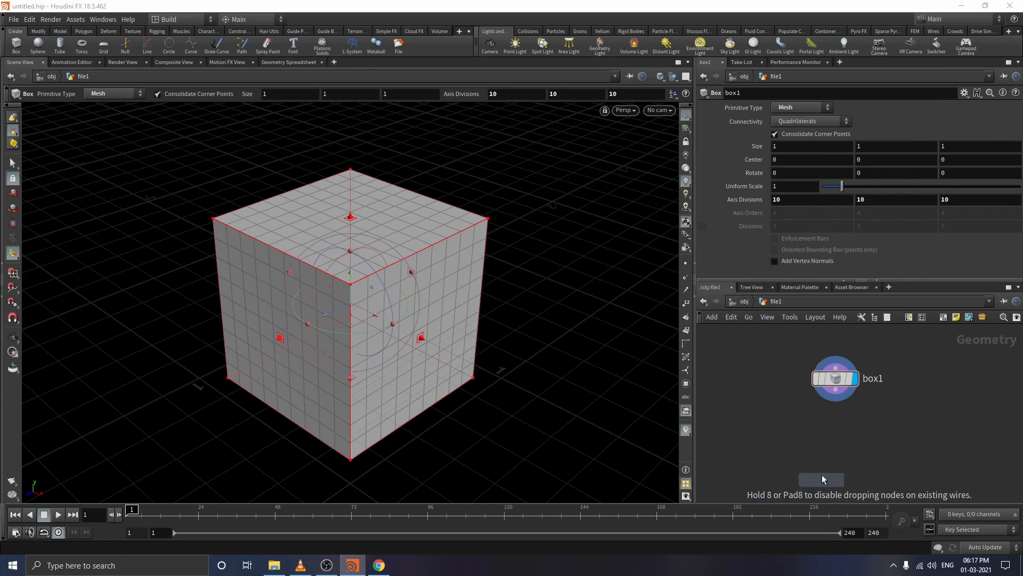
{"action": "left_click", "coordinate": [835, 434]}
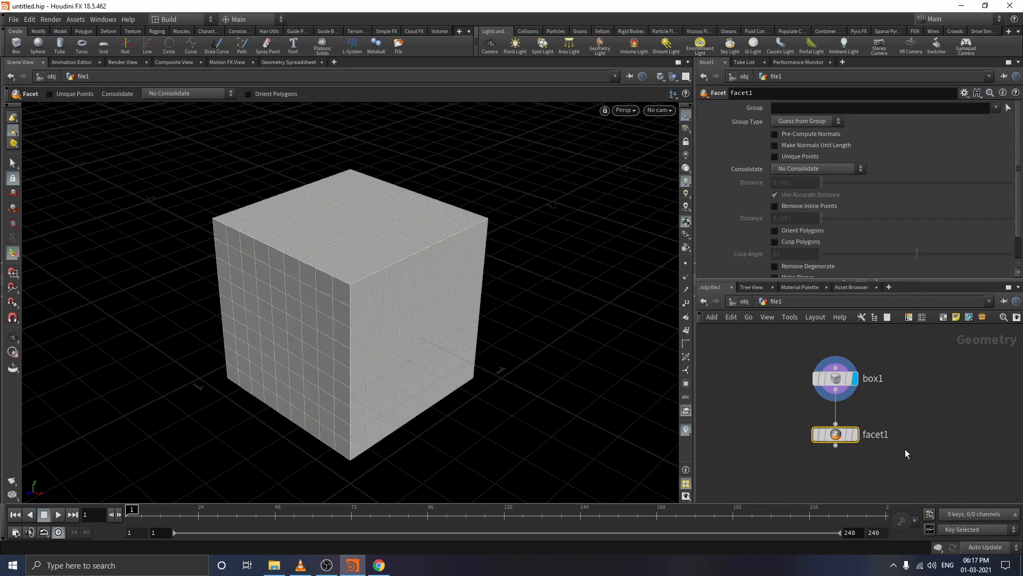
{"action": "left_click", "coordinate": [855, 434]}
{"action": "mouse_move", "coordinate": [857, 430]}
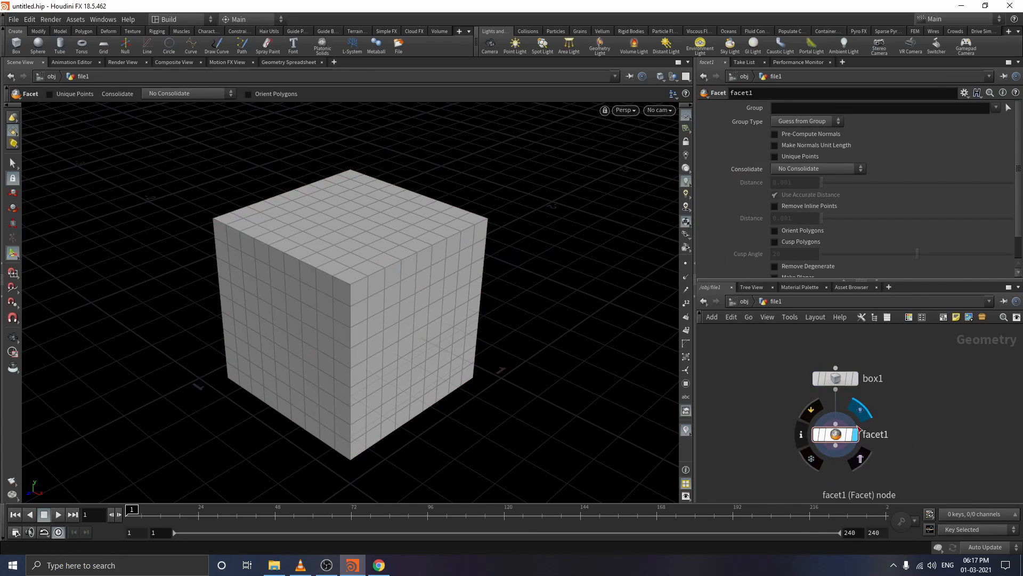
{"action": "scroll", "coordinate": [795, 255], "scroll_direction": "down", "scroll_amount": 2}
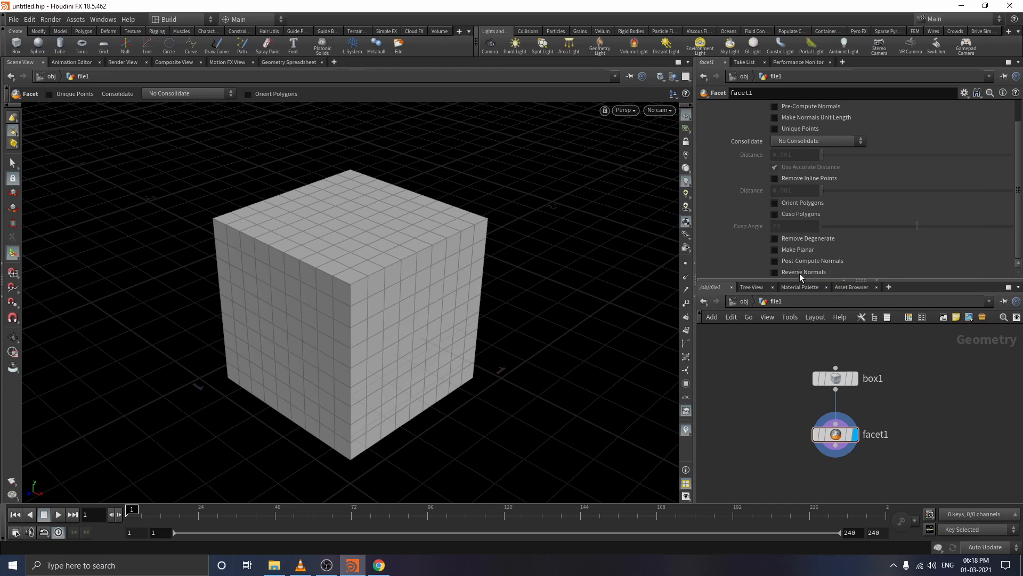
{"action": "left_click", "coordinate": [775, 262]}
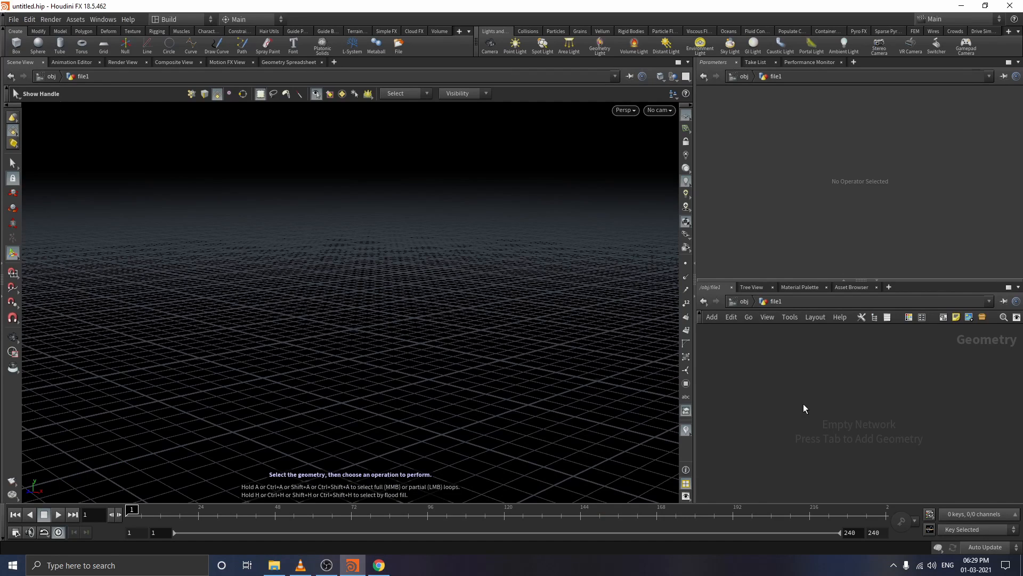
Step: Add a Sphere node to the empty network and position it near the top of the network
{"action": "key", "text": "Tab"}
{"action": "type", "text": "s"}
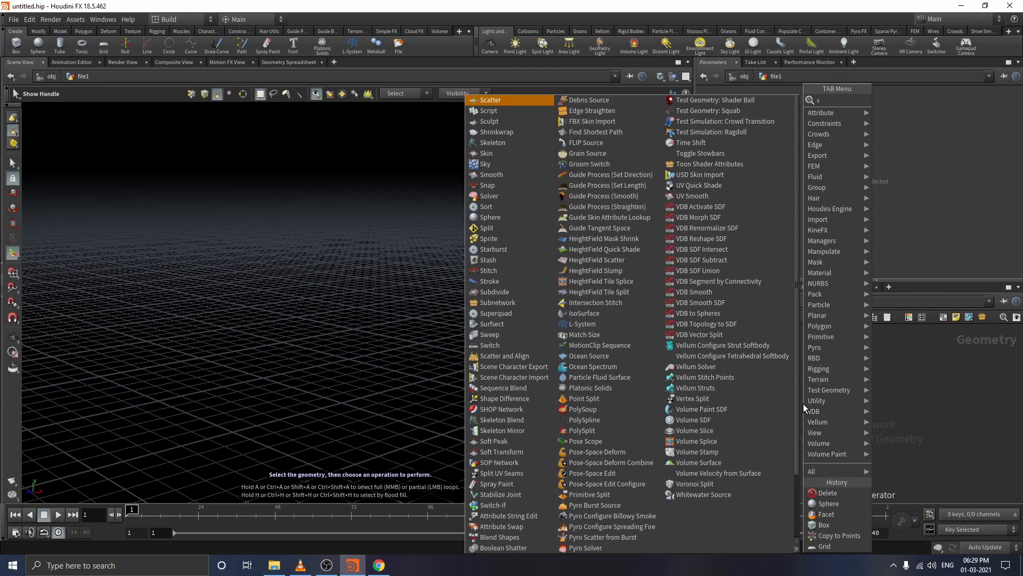
{"action": "type", "text": "pher"}
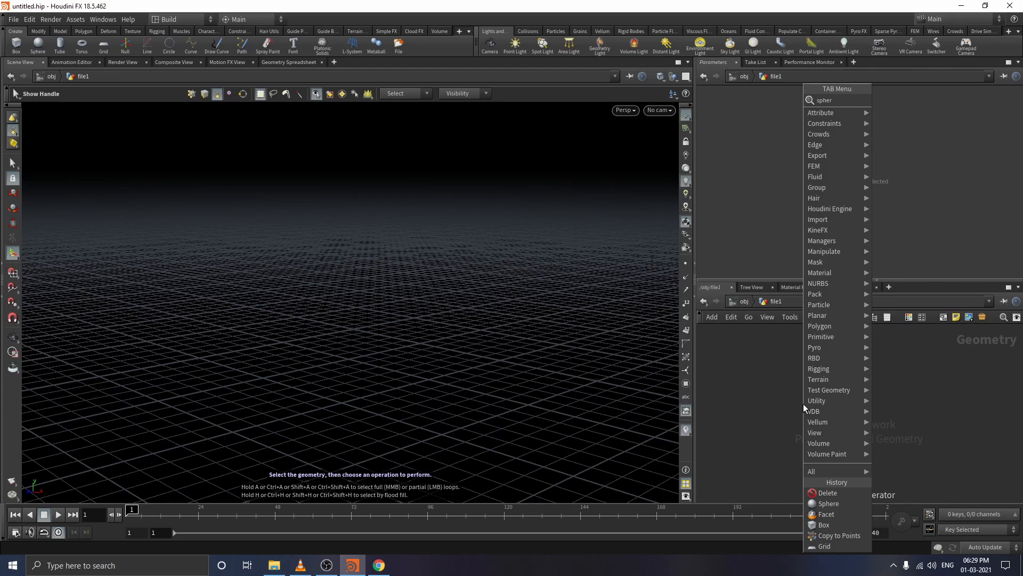
{"action": "key", "text": "Return"}
{"action": "left_click", "coordinate": [840, 374]}
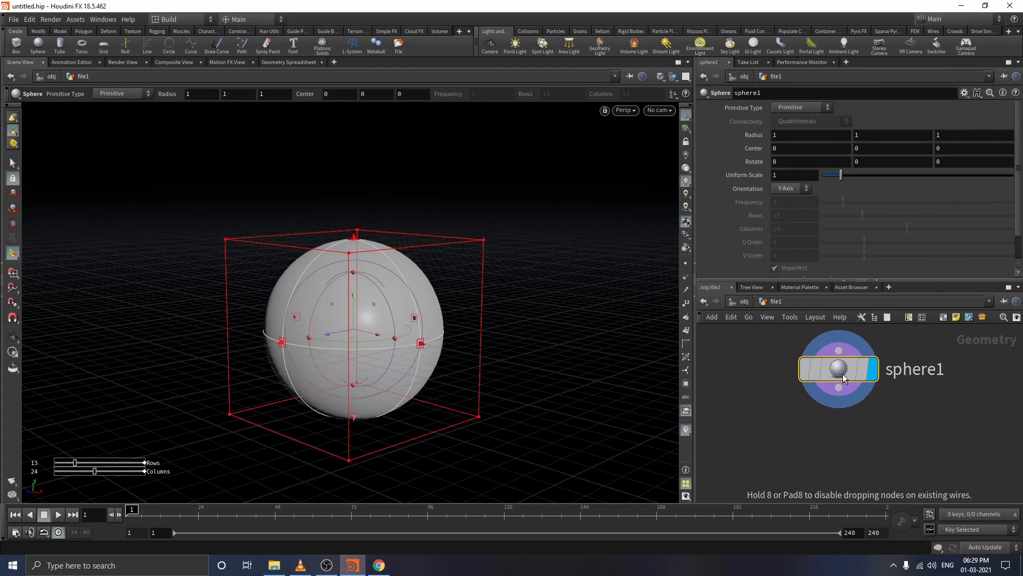
{"action": "left_click_drag", "start_coordinate": [843, 373], "coordinate": [849, 367]}
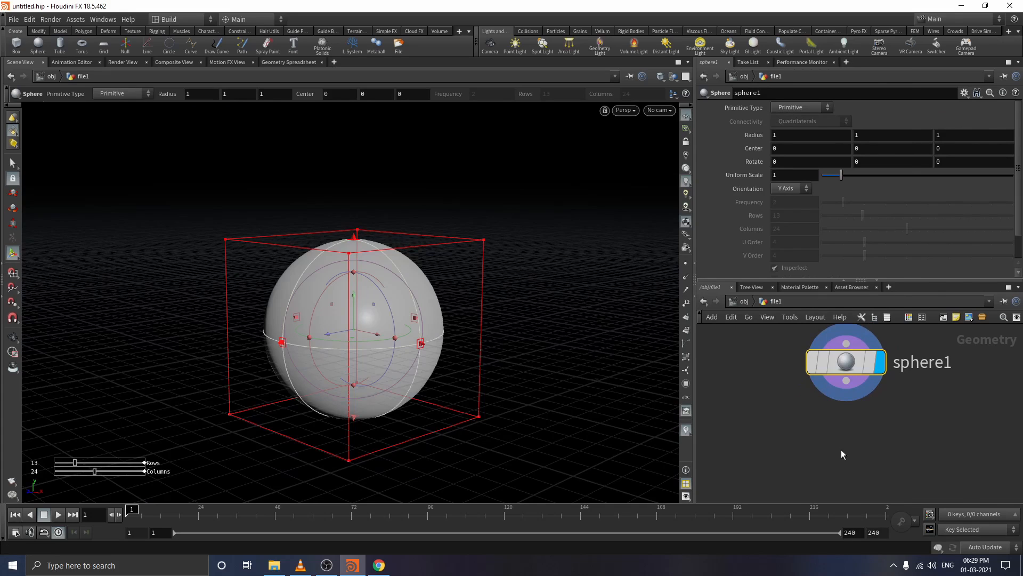
Step: Add a Delete node wired below the sphere and make it the displayed node
{"action": "key", "text": "Tab"}
{"action": "type", "text": "del"}
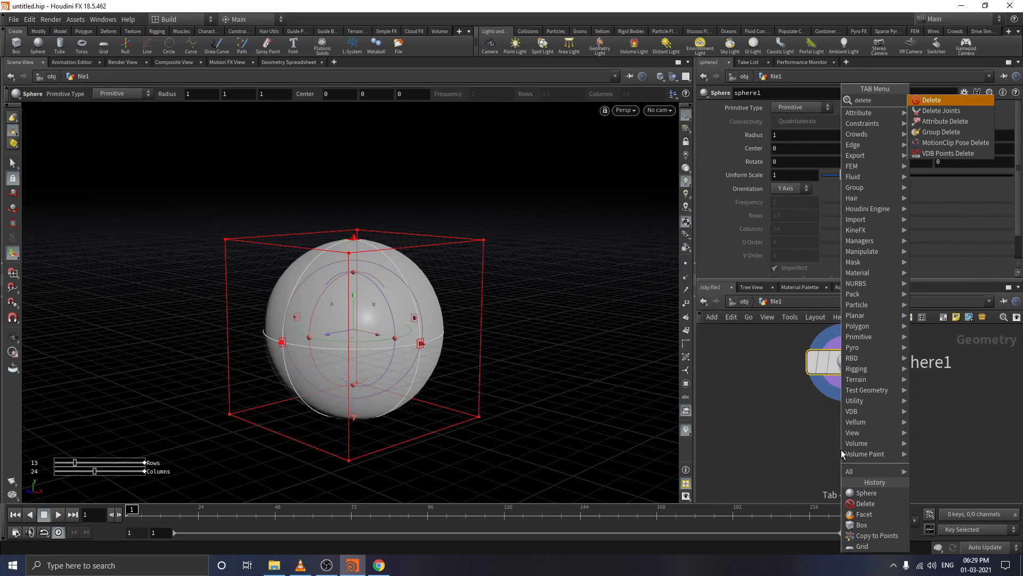
{"action": "key", "text": "Return"}
{"action": "left_click", "coordinate": [842, 449]}
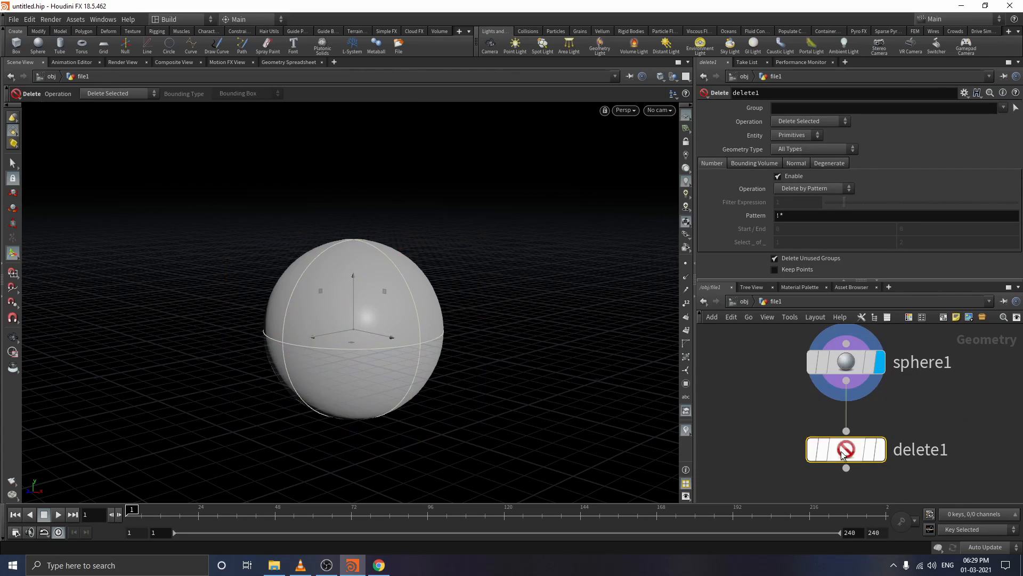
{"action": "left_click", "coordinate": [880, 456]}
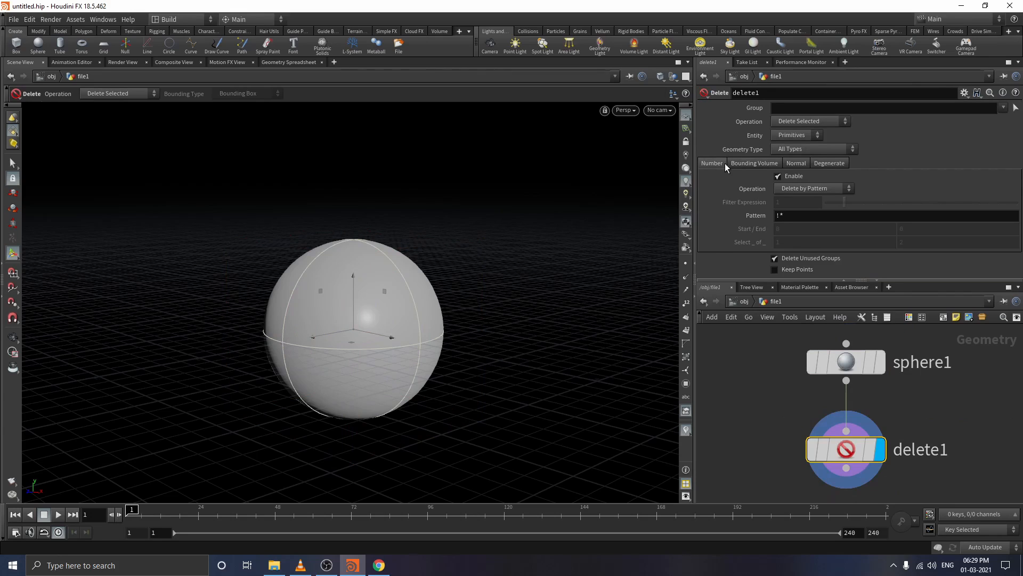
Step: Enable deletion by bounding volume and stretch the bounding box around the whole sphere, to about 3.73 by 2.54 by 2.95
{"action": "left_click", "coordinate": [761, 163]}
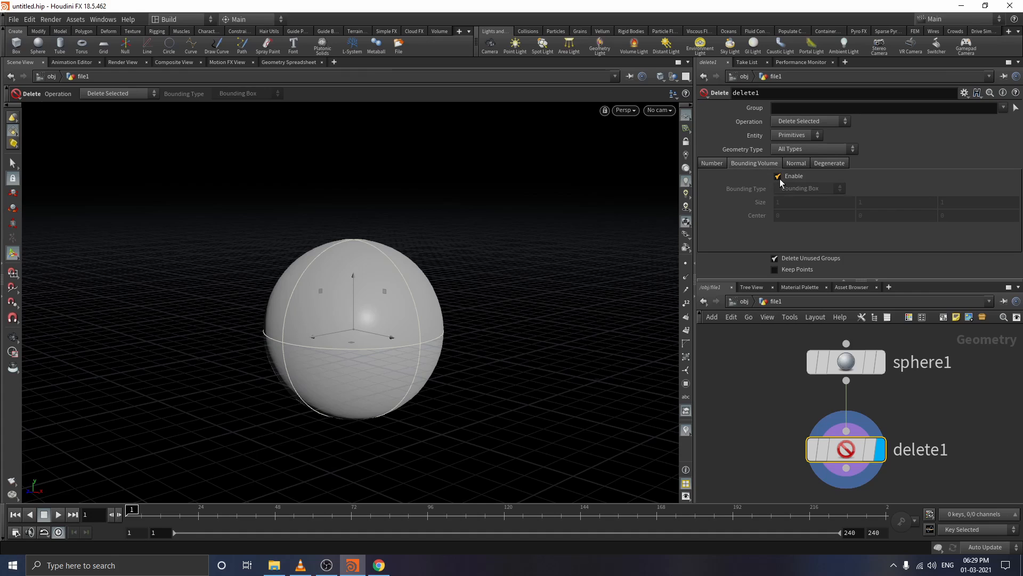
{"action": "left_click", "coordinate": [779, 177]}
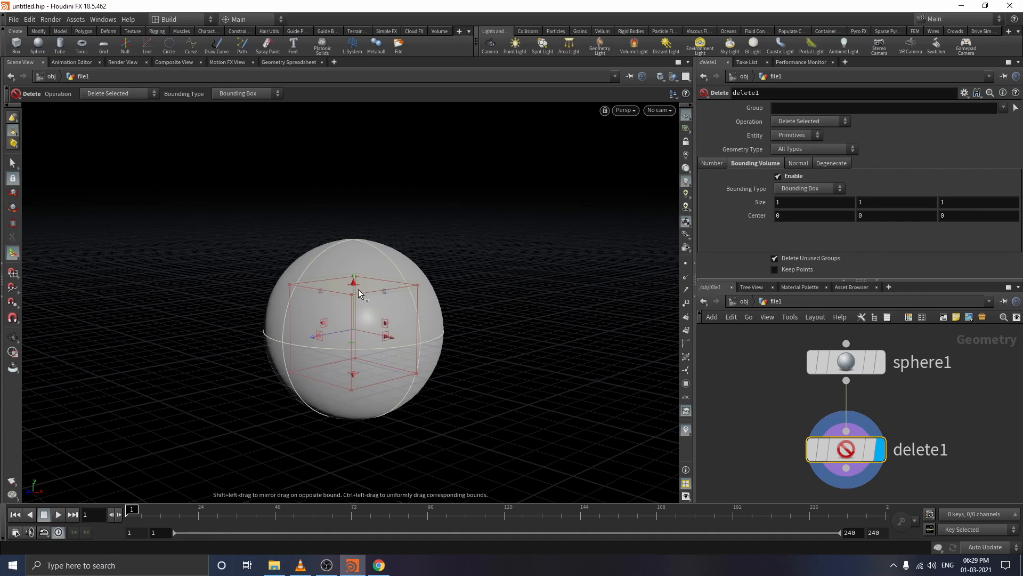
{"action": "left_click_drag", "start_coordinate": [354, 282], "coordinate": [356, 218]}
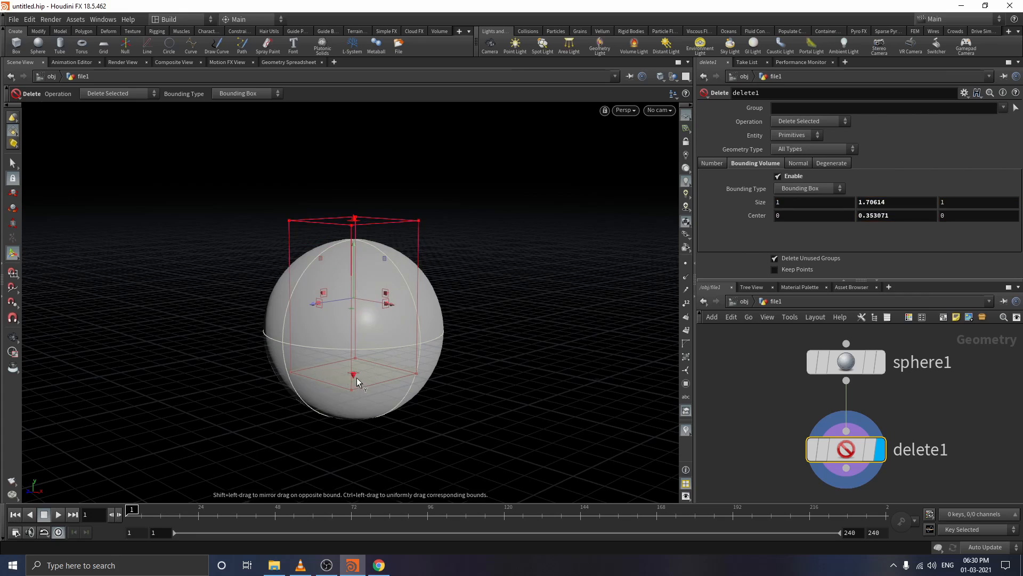
{"action": "left_click_drag", "start_coordinate": [357, 377], "coordinate": [358, 447]}
{"action": "left_click_drag", "start_coordinate": [315, 352], "coordinate": [281, 368]}
{"action": "left_click_drag", "start_coordinate": [371, 348], "coordinate": [428, 368]}
{"action": "left_click_drag", "start_coordinate": [299, 333], "coordinate": [212, 298]}
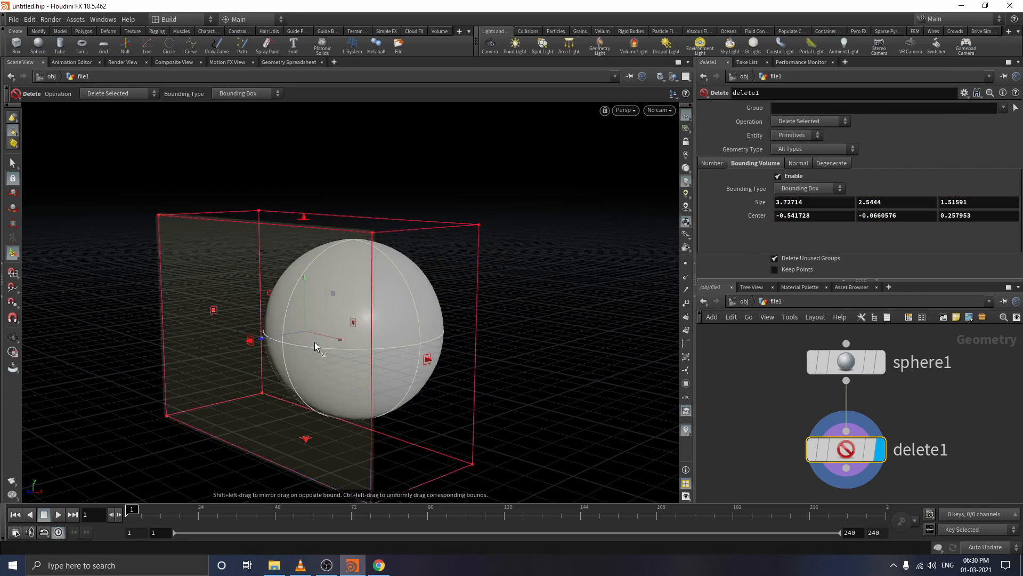
{"action": "left_click_drag", "start_coordinate": [354, 314], "coordinate": [432, 304]}
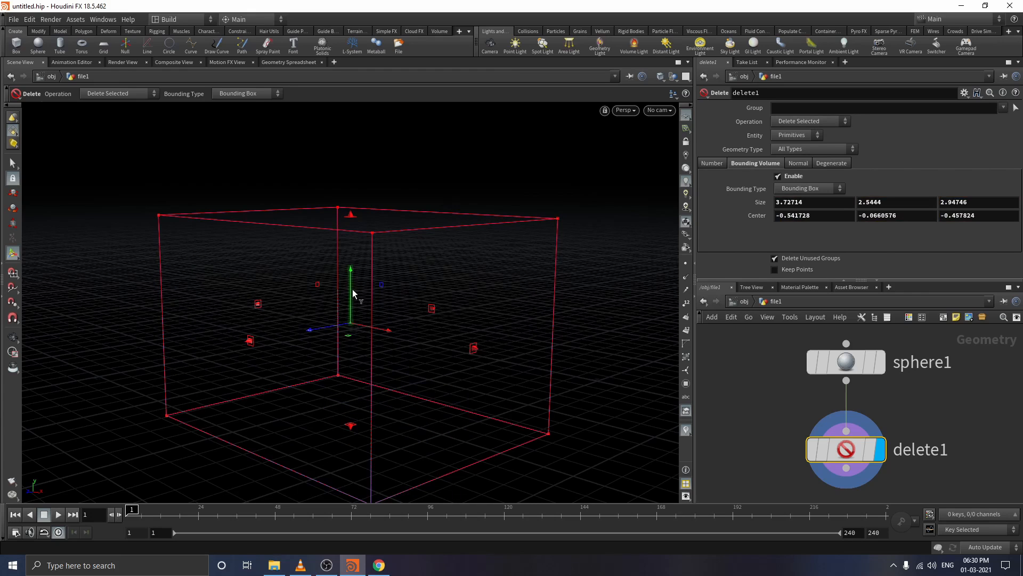
Step: Raise the deletion bounding box to a centre Y of about 1.03, keeping the operation at Delete Selected
{"action": "left_click_drag", "start_coordinate": [350, 290], "coordinate": [350, 188]}
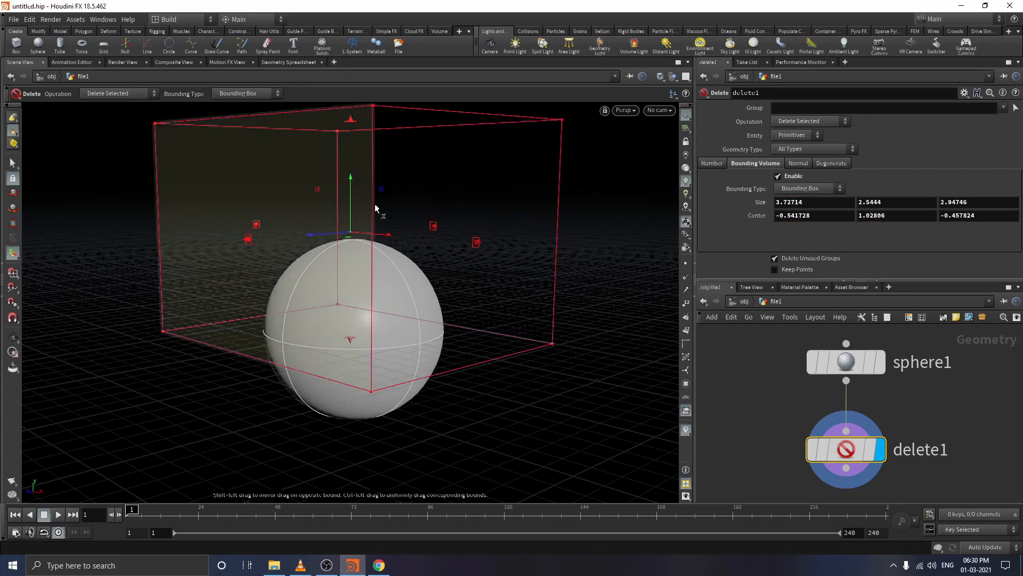
{"action": "left_click", "coordinate": [821, 120]}
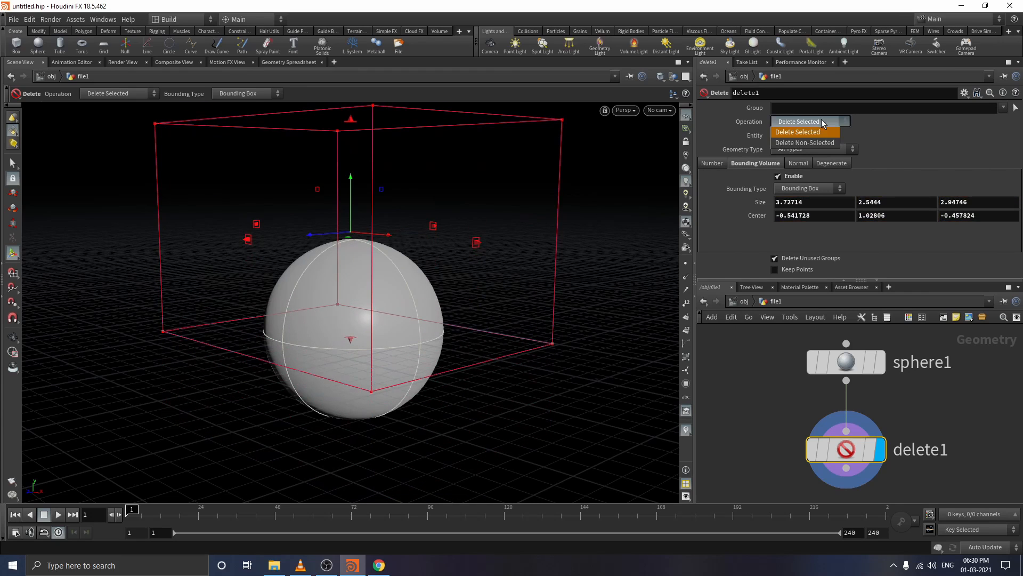
{"action": "left_click", "coordinate": [728, 134]}
{"action": "left_click", "coordinate": [797, 137]}
{"action": "left_click", "coordinate": [875, 148]}
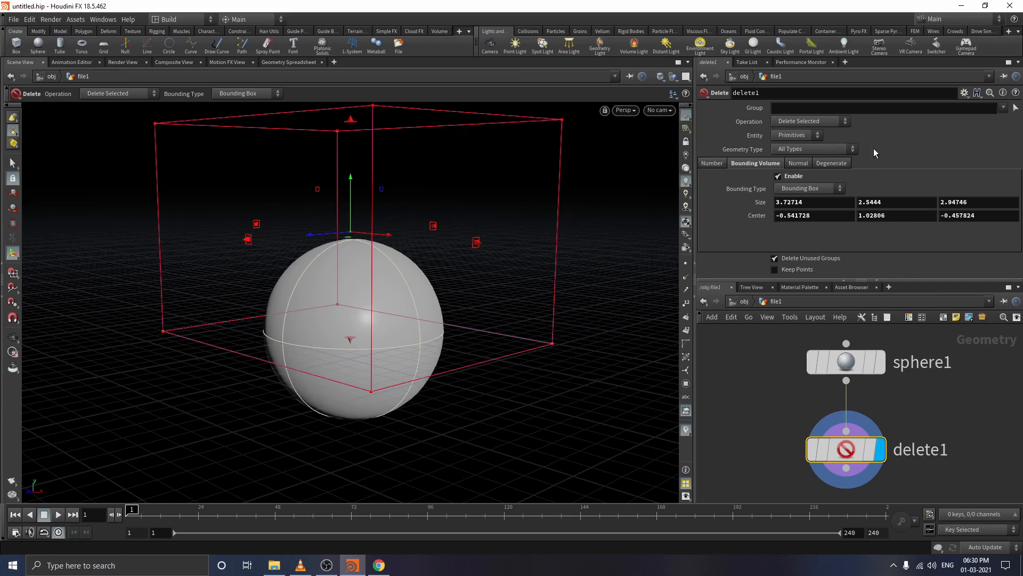
Step: Change the sphere's primitive type to Polygon and undo a trial upward move of the sphere
{"action": "left_click", "coordinate": [847, 362]}
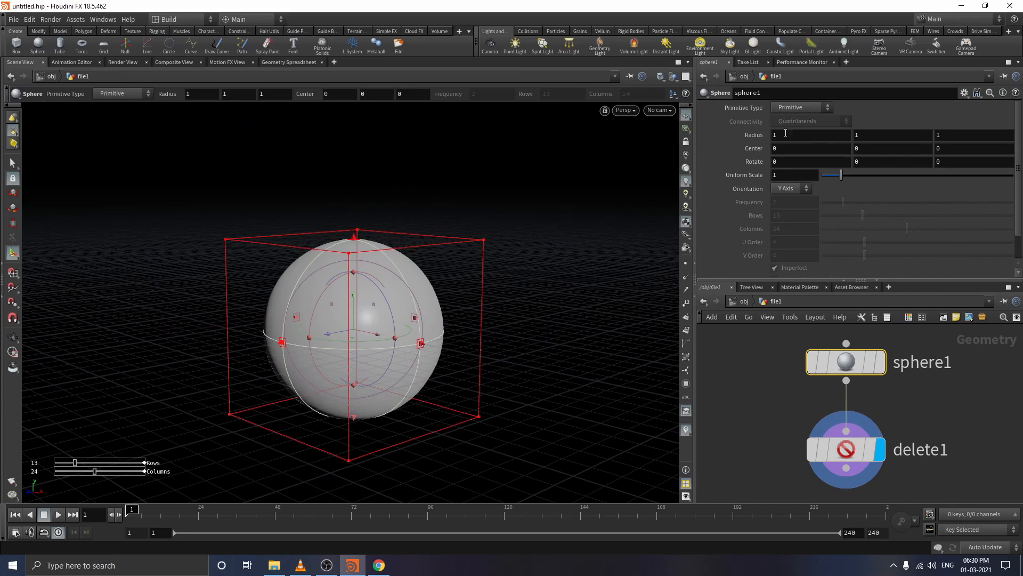
{"action": "left_click", "coordinate": [792, 107]}
{"action": "left_click", "coordinate": [797, 130]}
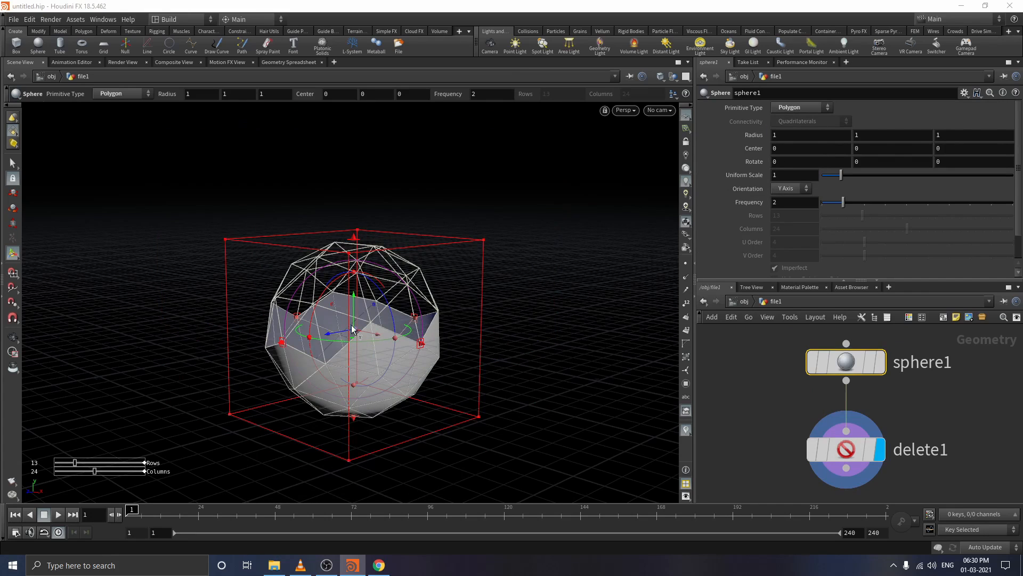
{"action": "left_click_drag", "start_coordinate": [355, 314], "coordinate": [356, 272]}
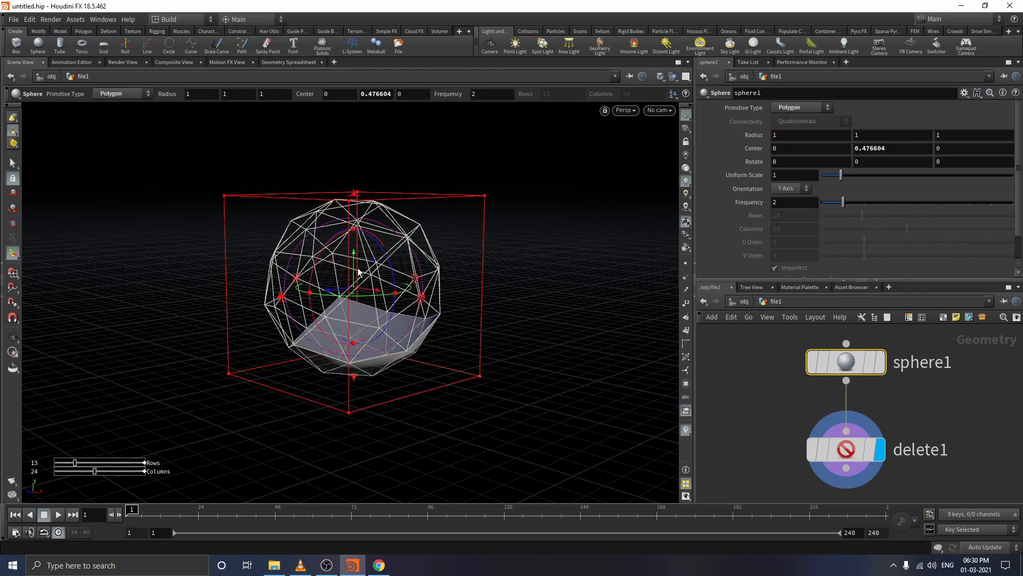
{"action": "key", "text": "ctrl+z"}
Step: Switch the Delete node's operation to Delete Non-Selected and shift its bounding box vertically to a centre Y of about 0.75
{"action": "left_click", "coordinate": [847, 450]}
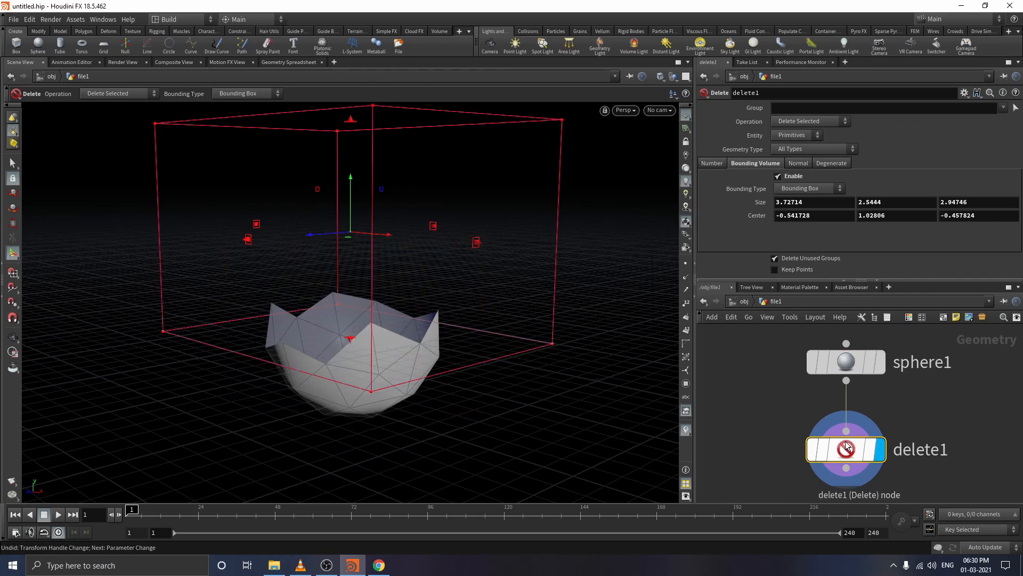
{"action": "left_click_drag", "start_coordinate": [350, 203], "coordinate": [450, 213]}
{"action": "left_click", "coordinate": [797, 122]}
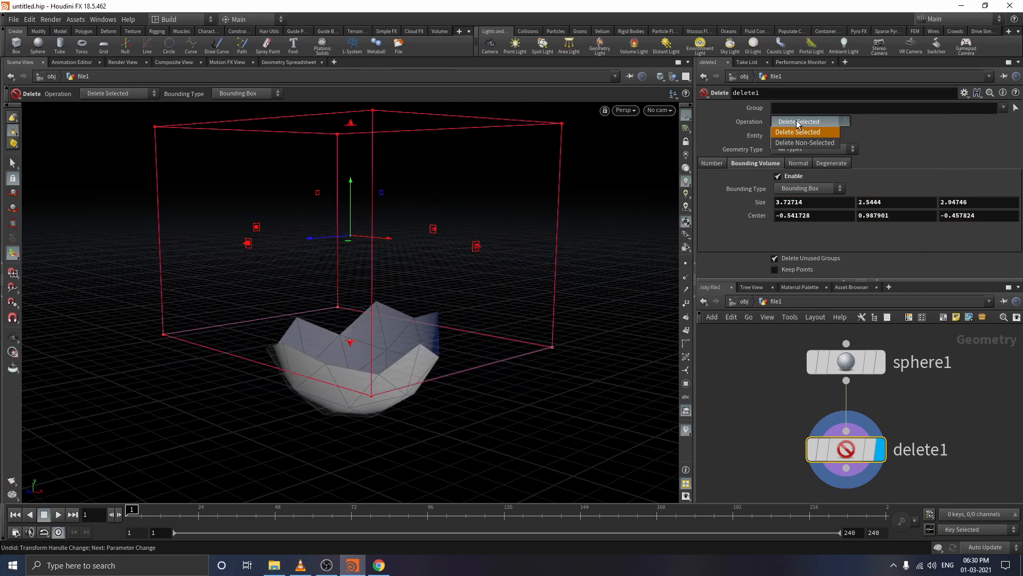
{"action": "left_click", "coordinate": [803, 133]}
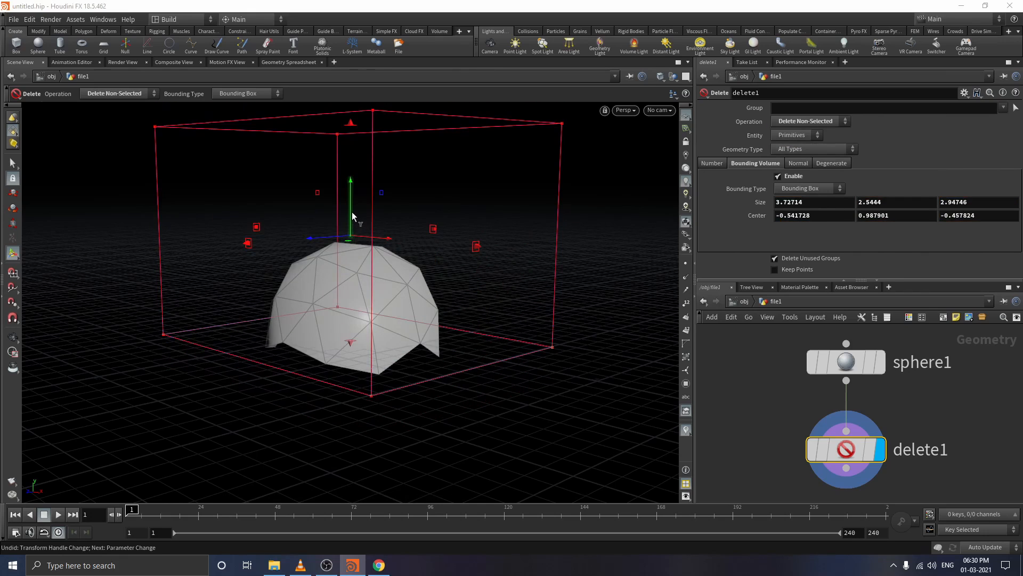
{"action": "left_click_drag", "start_coordinate": [352, 212], "coordinate": [382, 257]}
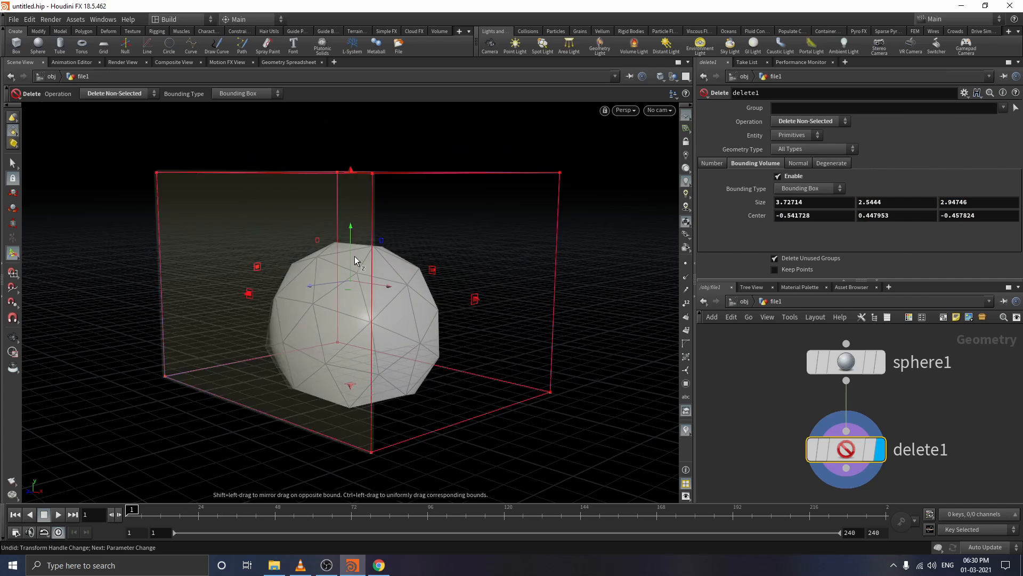
{"action": "left_click_drag", "start_coordinate": [350, 248], "coordinate": [395, 222]}
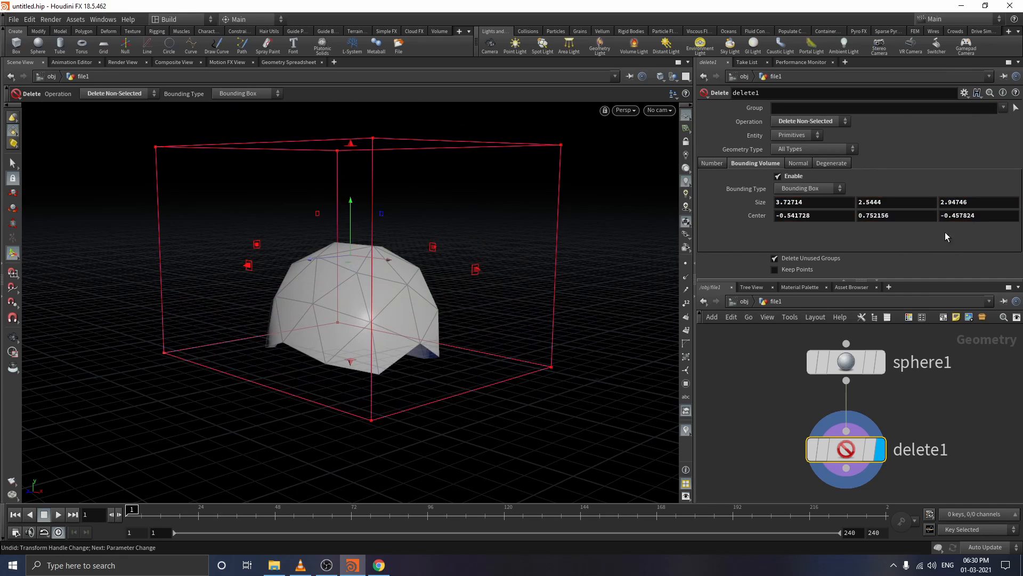
Step: Turn on Keep Points for the Delete node and lower the bounding box to a centre Y of about 0.51
{"action": "left_click", "coordinate": [776, 270]}
{"action": "left_click_drag", "start_coordinate": [350, 221], "coordinate": [373, 243]}
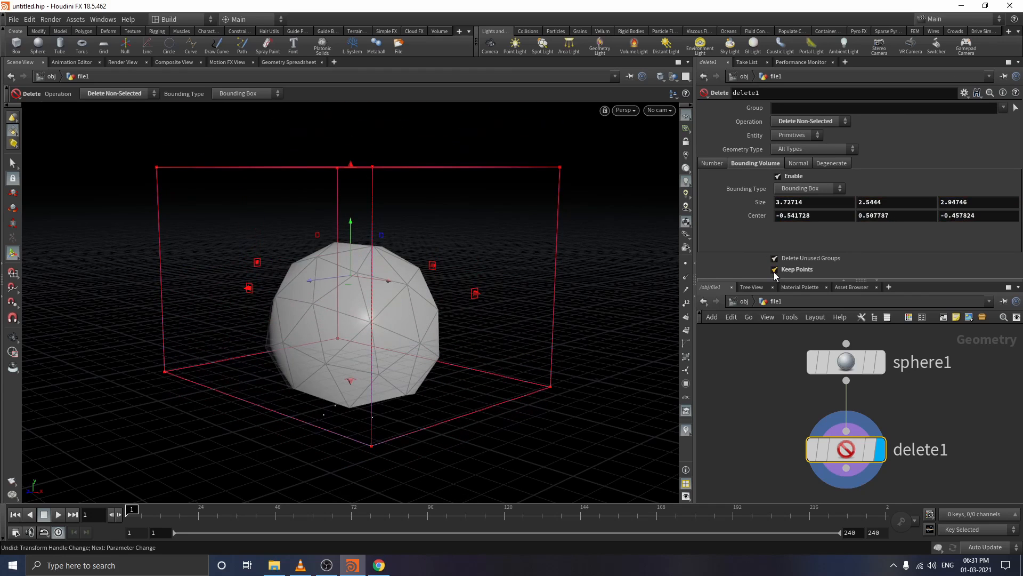
Step: Enable deletion by normal on the Delete node and set the direction's Y component to 1
{"action": "left_click", "coordinate": [798, 163]}
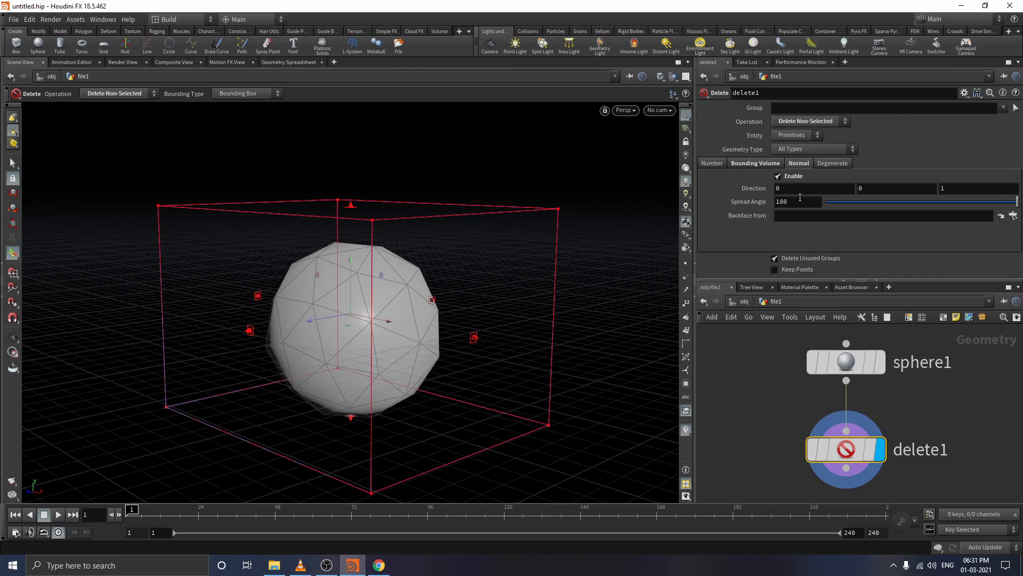
{"action": "left_click", "coordinate": [781, 188]}
{"action": "key", "text": "Tab"}
{"action": "type", "text": "1"}
{"action": "key", "text": "Return"}
Step: Set the operation to Delete Selected, the normal direction to 0, 1, 0 and the spread angle to about 171.5
{"action": "left_click", "coordinate": [811, 122]}
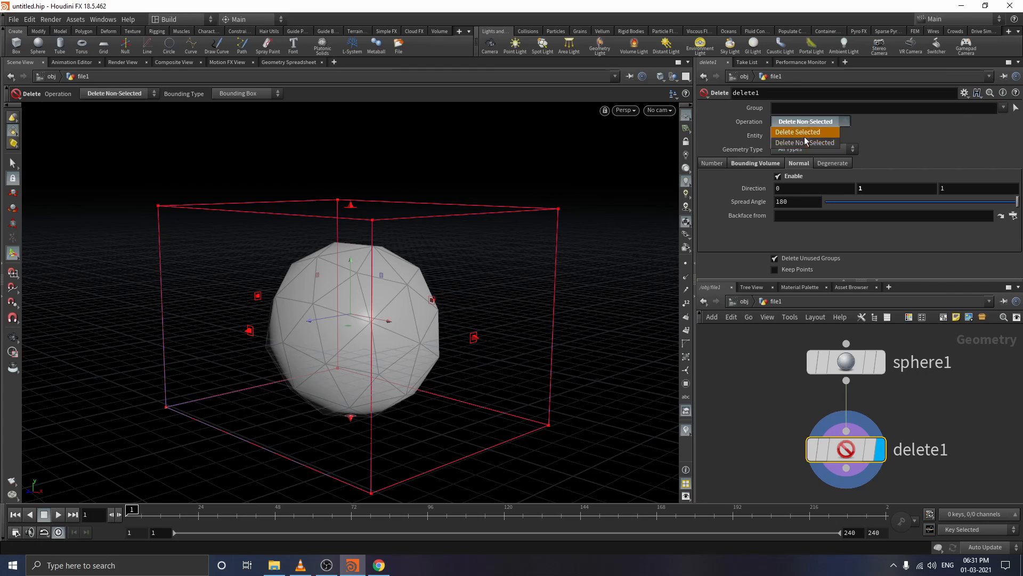
{"action": "left_click", "coordinate": [799, 132]}
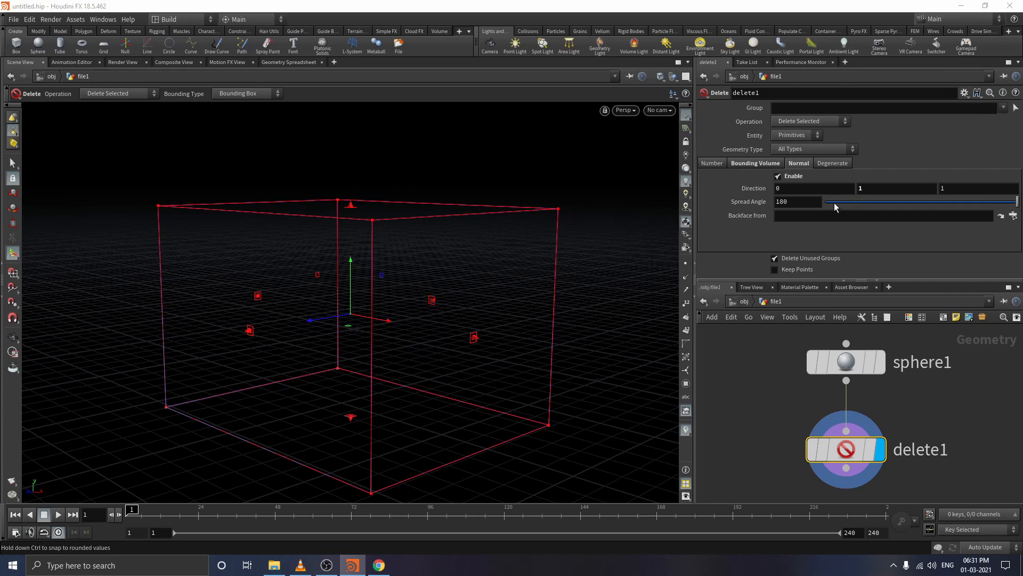
{"action": "left_click_drag", "start_coordinate": [834, 204], "coordinate": [936, 225]}
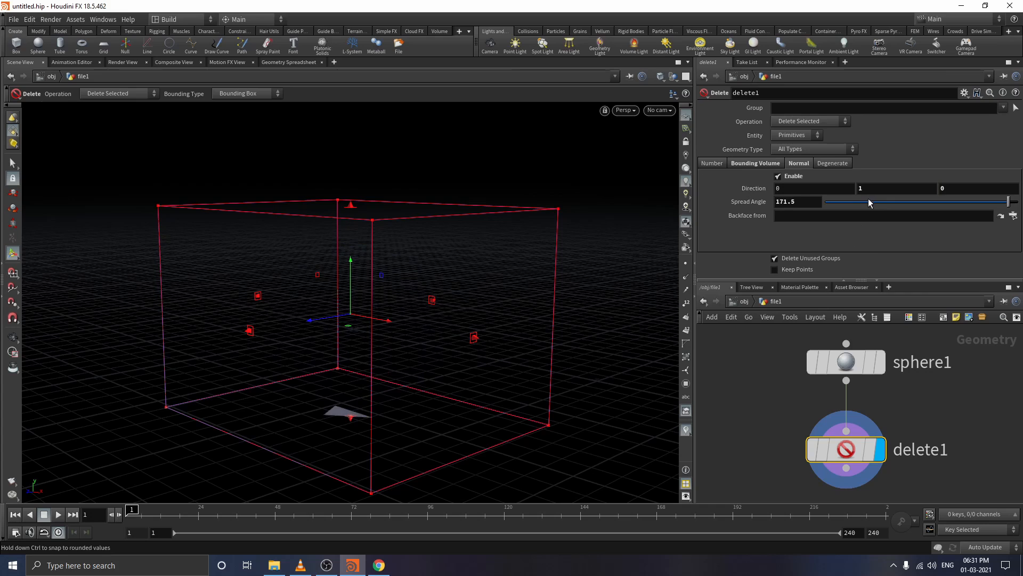
Step: Reverse the Delete node's normal direction to a Y component of -1 and set the spread angle to about 111.7
{"action": "left_click_drag", "start_coordinate": [870, 202], "coordinate": [922, 230]}
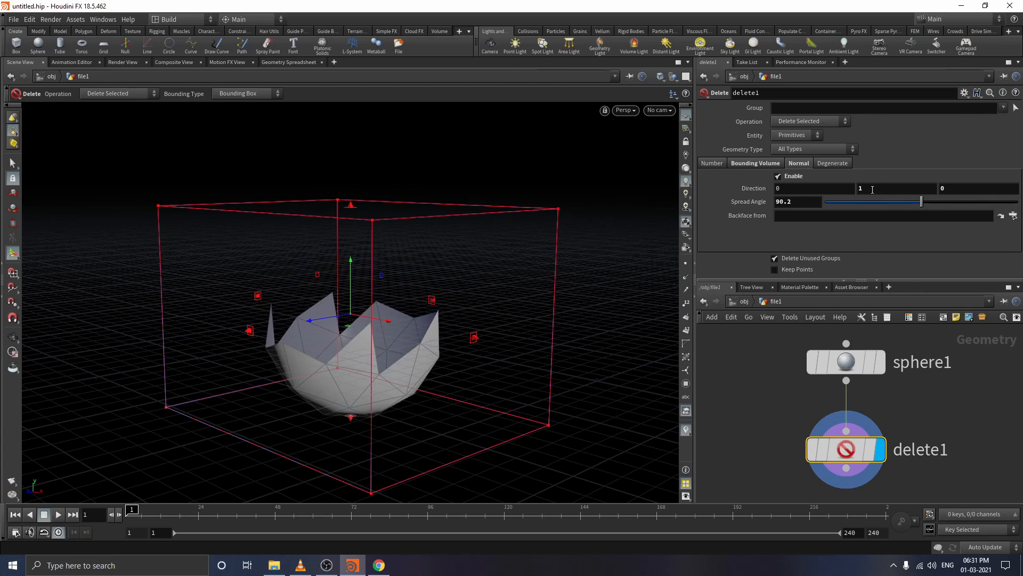
{"action": "left_click", "coordinate": [891, 191]}
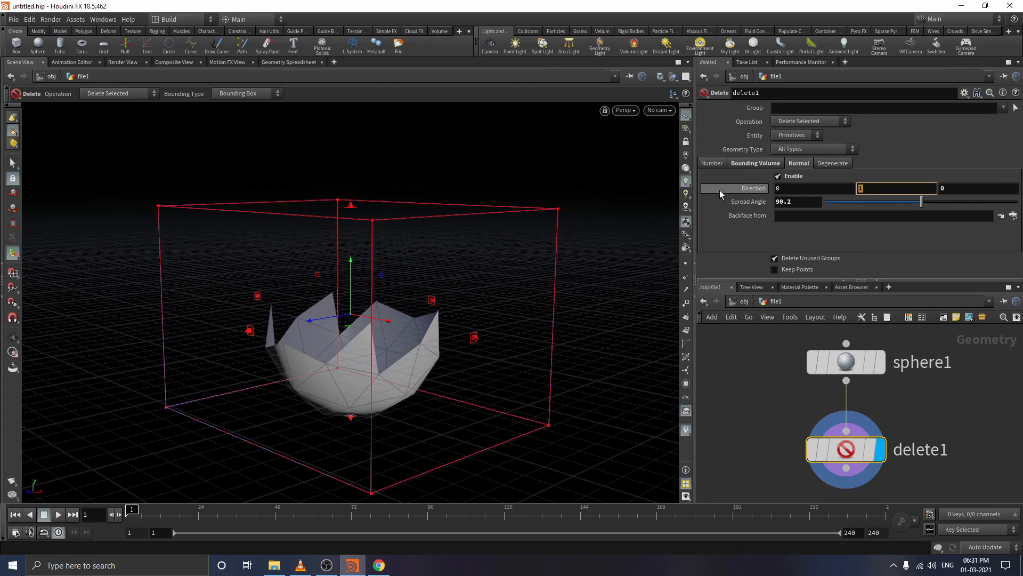
{"action": "type", "text": "-1"}
{"action": "key", "text": "Return"}
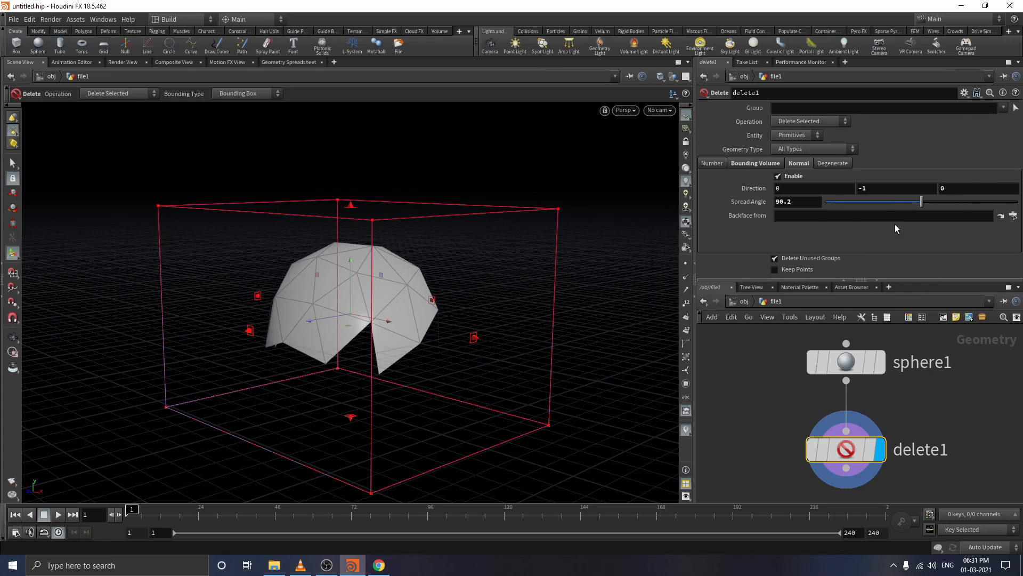
{"action": "left_click_drag", "start_coordinate": [849, 205], "coordinate": [824, 208]}
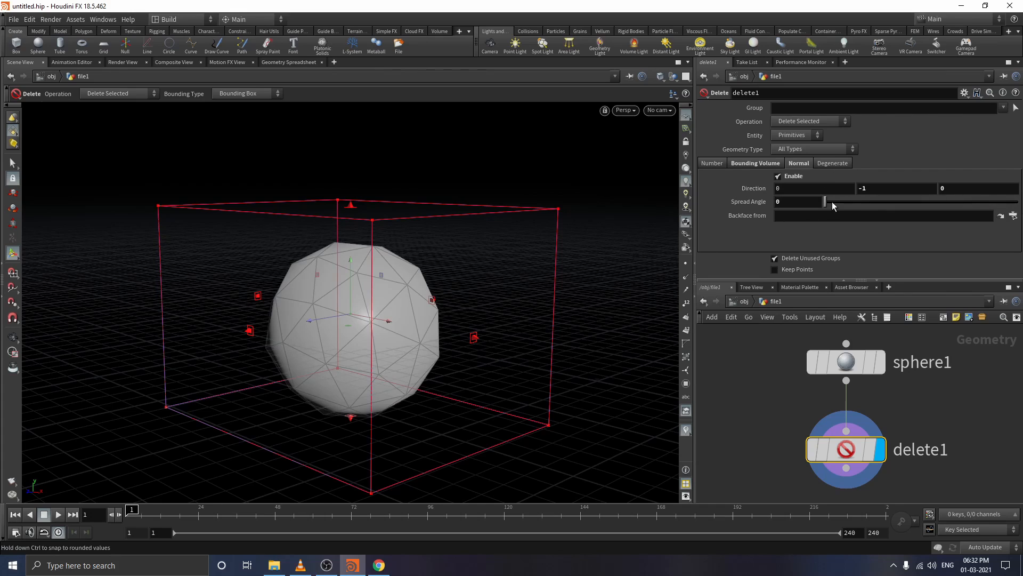
{"action": "left_click_drag", "start_coordinate": [832, 202], "coordinate": [945, 211]}
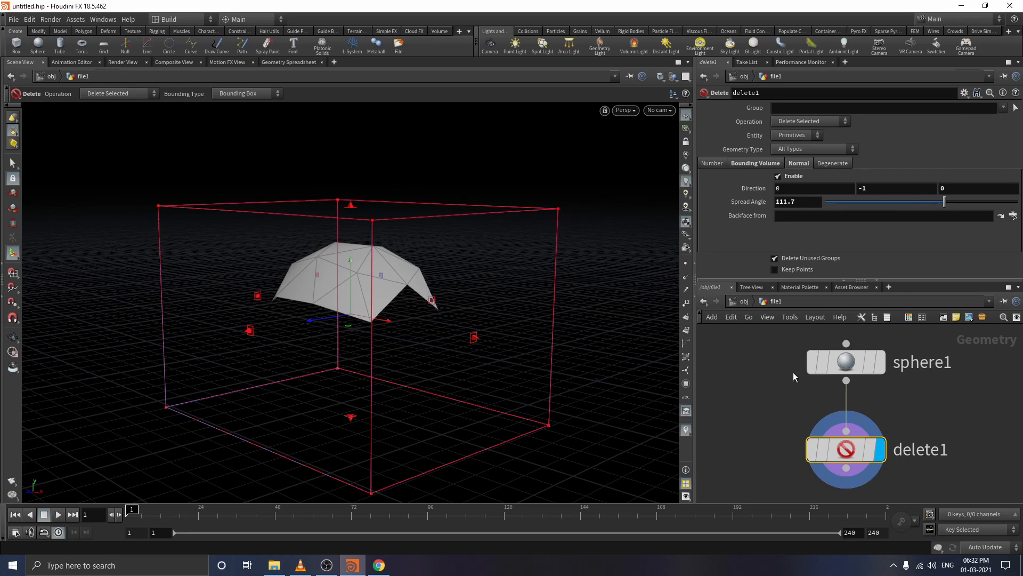
{"action": "left_click_drag", "start_coordinate": [789, 353], "coordinate": [884, 472]}
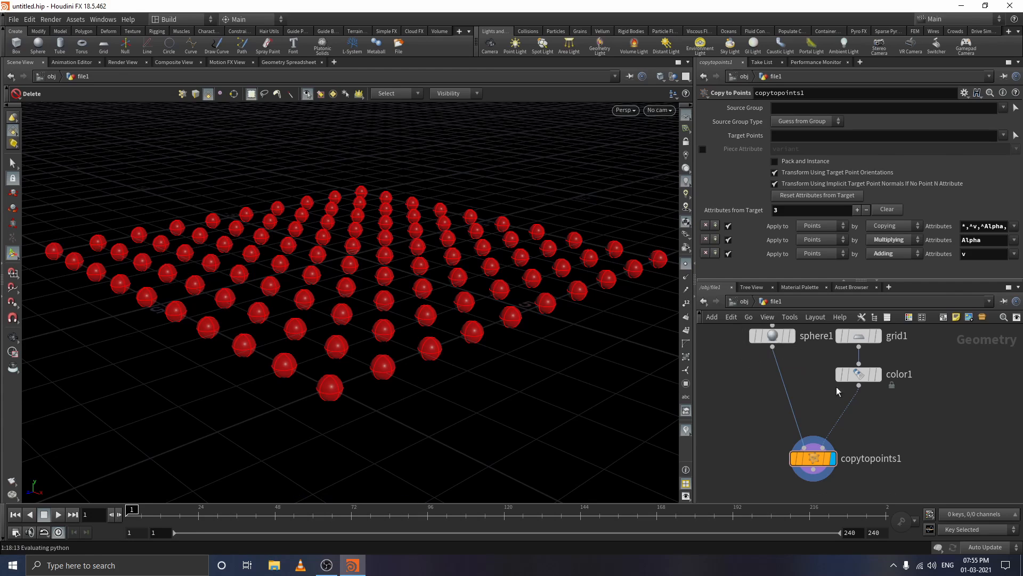
Step: Move copytopoints1 down and insert an Attribute Create node on the wire between color1 and copytopoints1
{"action": "middle_click_drag", "start_coordinate": [880, 412], "coordinate": [882, 379]}
{"action": "left_click_drag", "start_coordinate": [816, 434], "coordinate": [805, 503]}
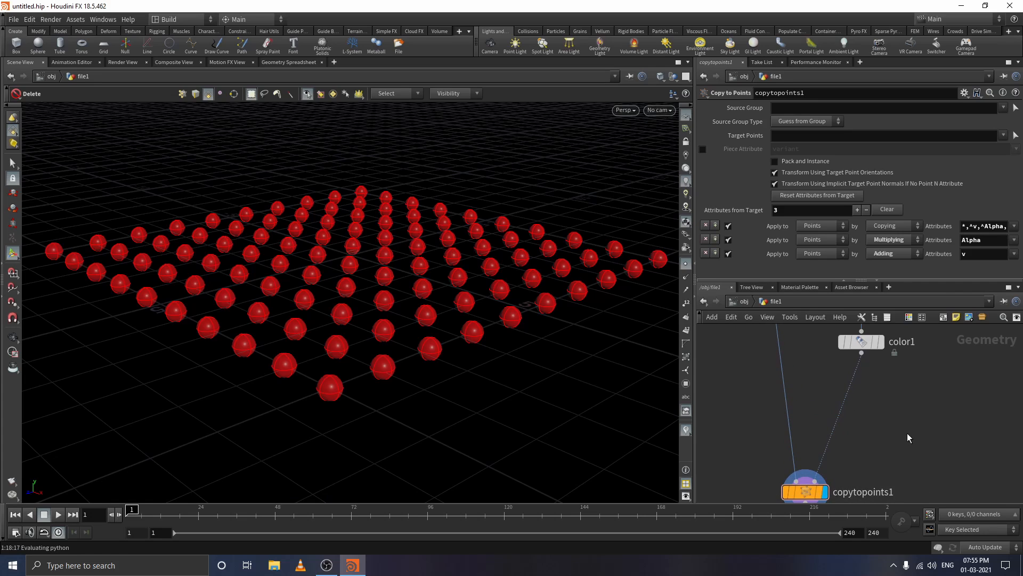
{"action": "key", "text": "Tab"}
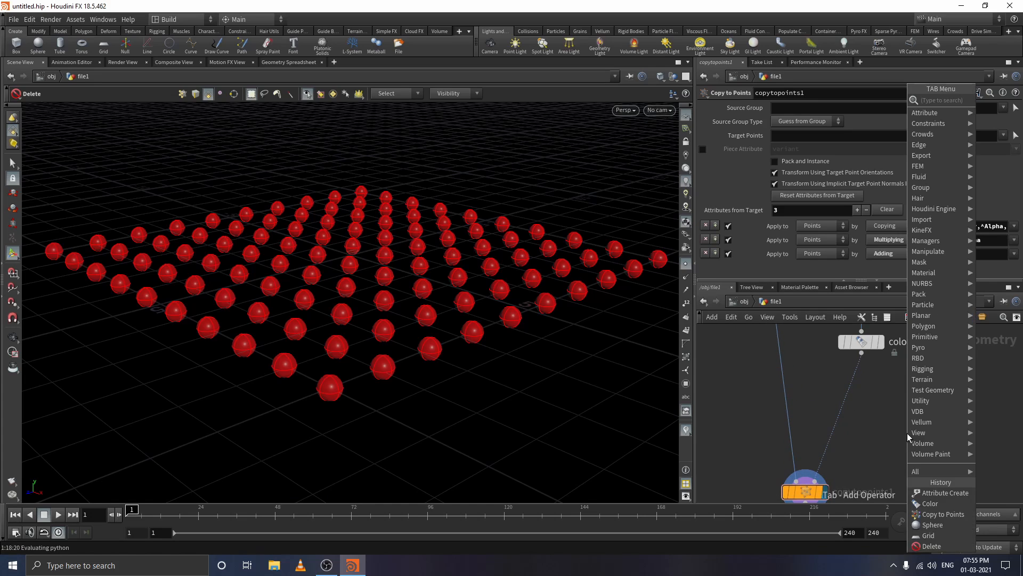
{"action": "type", "text": "attr"}
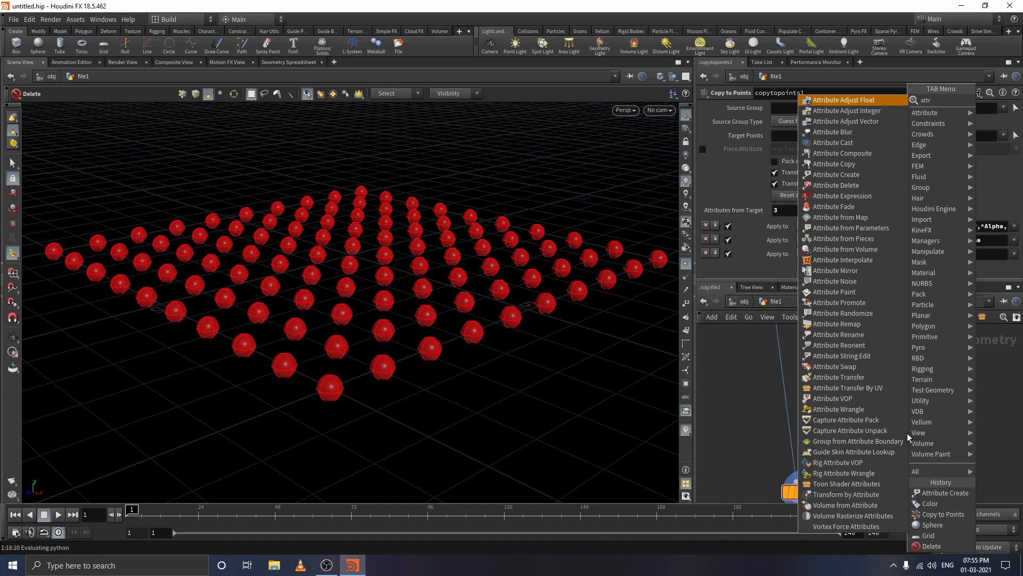
{"action": "left_click", "coordinate": [857, 176]}
{"action": "left_click", "coordinate": [851, 395]}
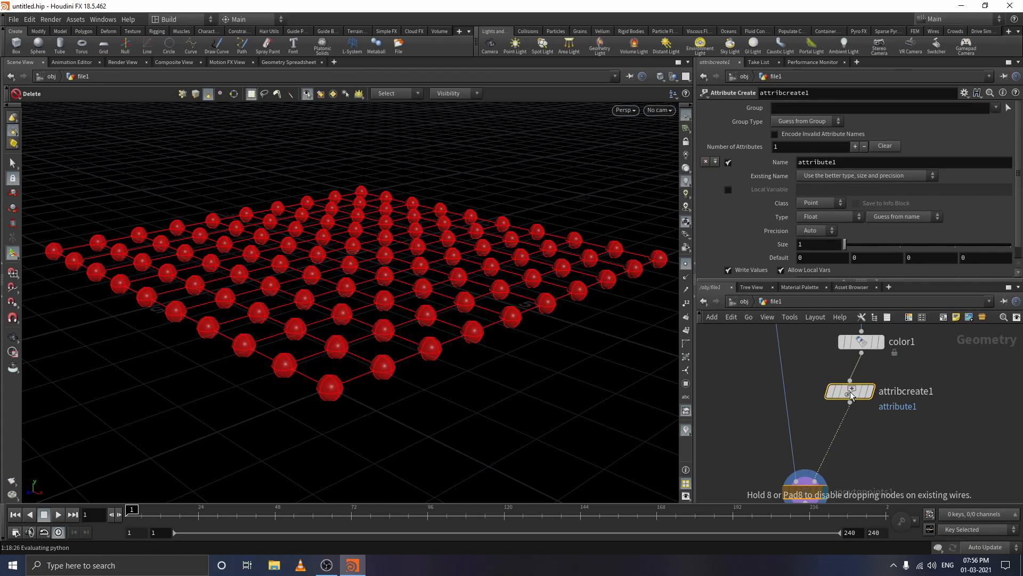
{"action": "left_click", "coordinate": [945, 452]}
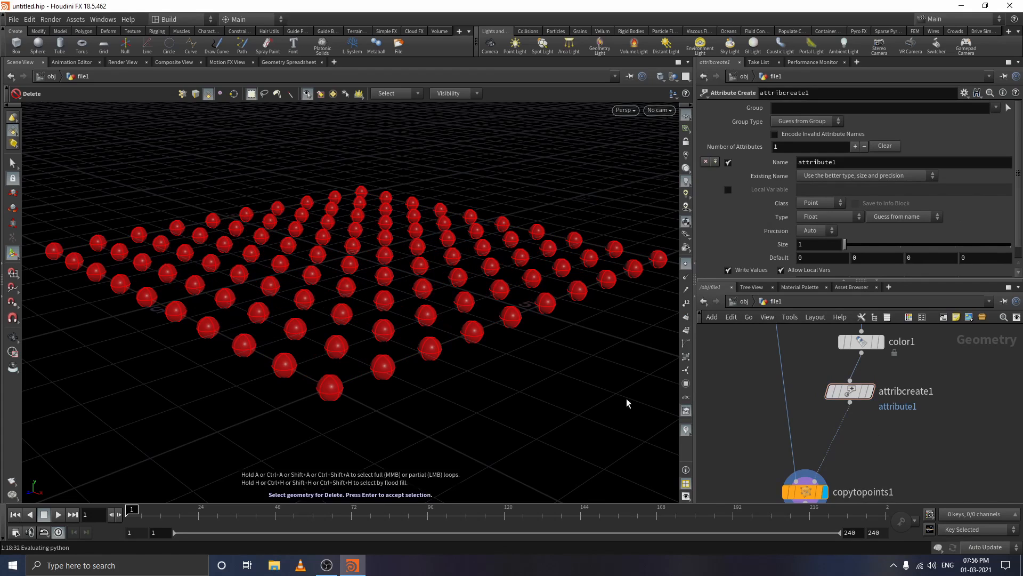
Step: Name the attribute in the Attribute Create node Cd
{"action": "mouse_move", "coordinate": [853, 395]}
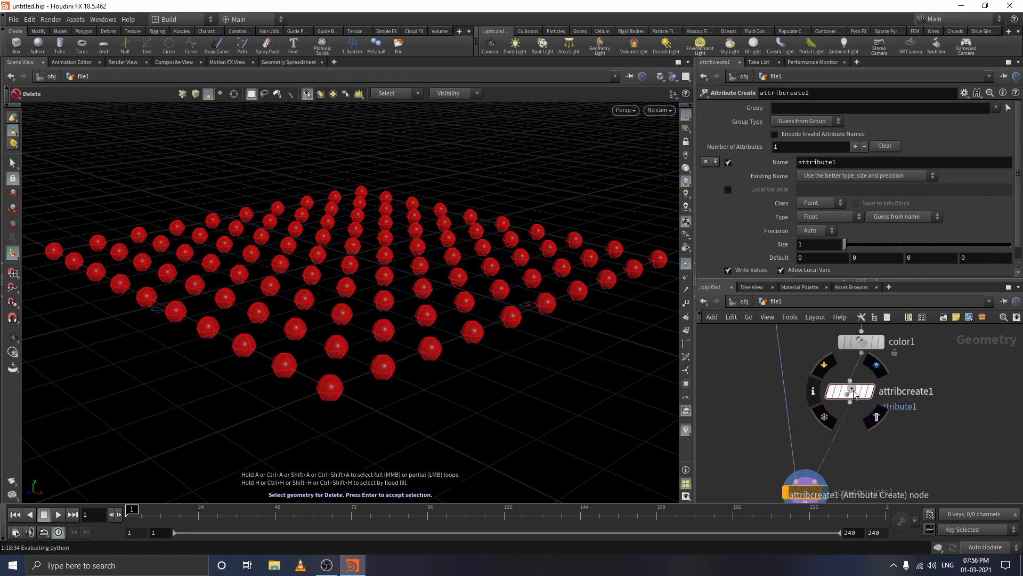
{"action": "left_click", "coordinate": [854, 395]}
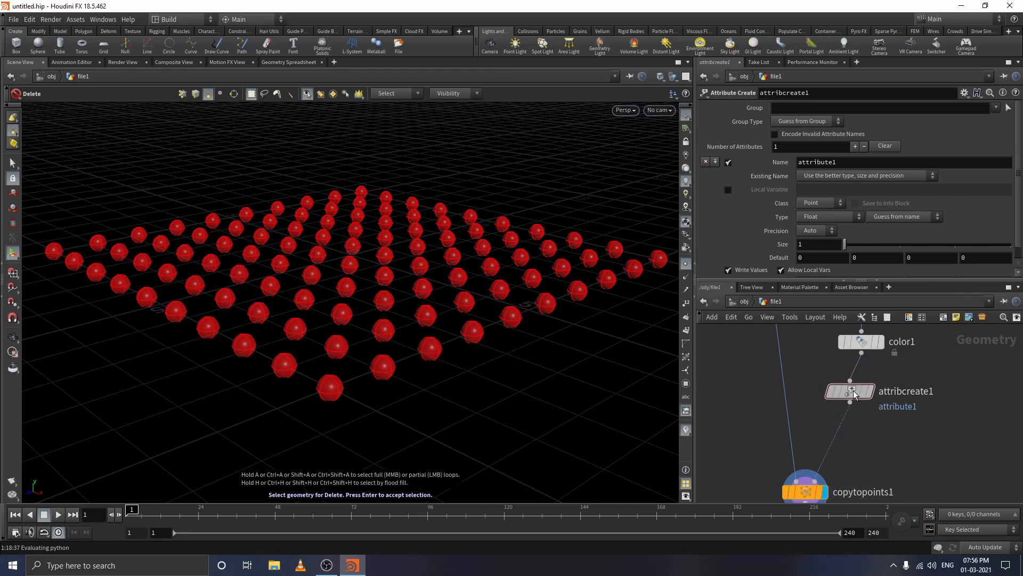
{"action": "middle_click_drag", "start_coordinate": [958, 390], "coordinate": [938, 449]}
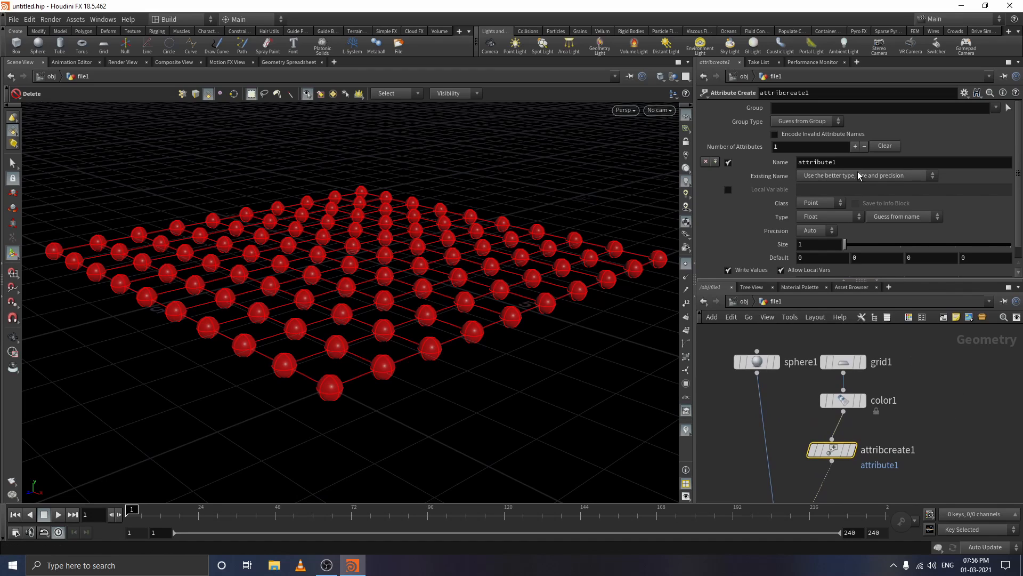
{"action": "double_click", "coordinate": [835, 163]}
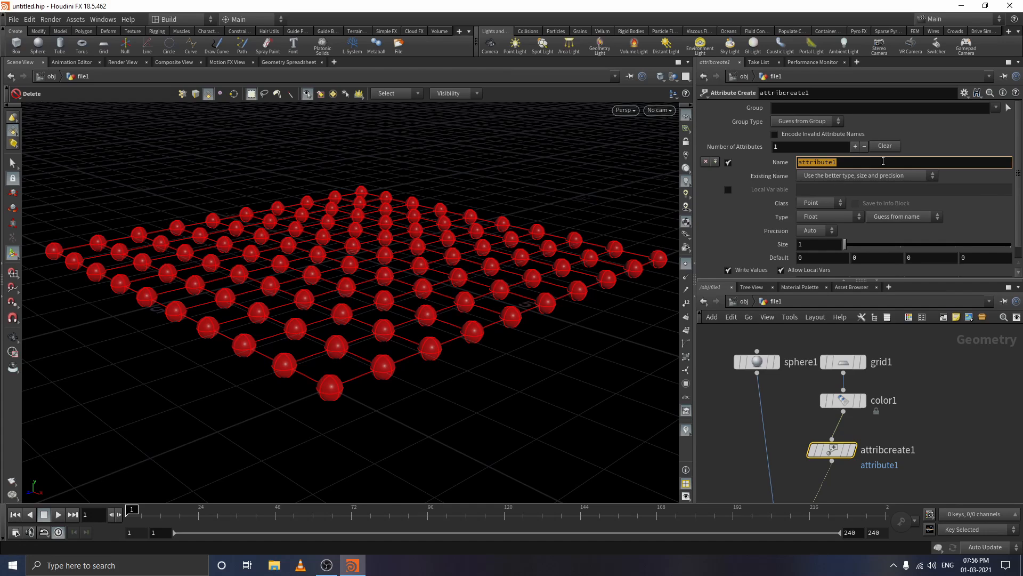
{"action": "type", "text": "Cd"}
{"action": "key", "text": "BackSpace"}
{"action": "type", "text": "d"}
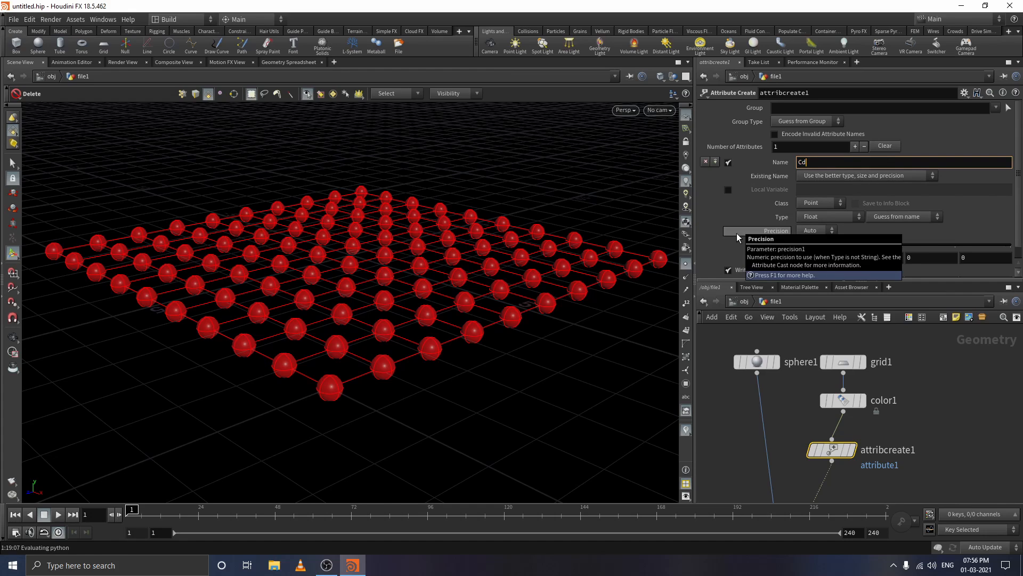
{"action": "key", "text": "Return"}
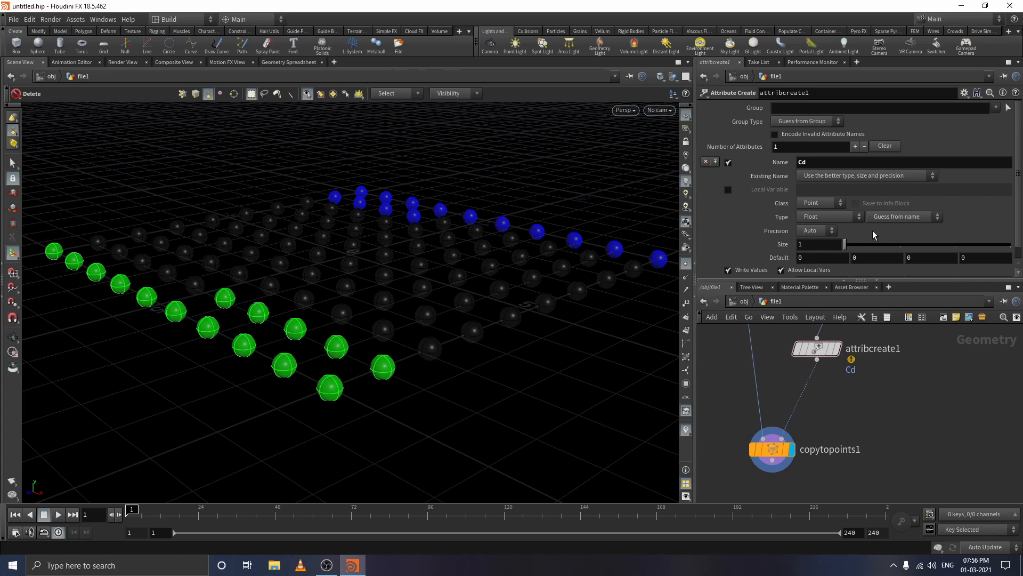
{"action": "scroll", "coordinate": [869, 229], "scroll_direction": "down", "scroll_amount": 1}
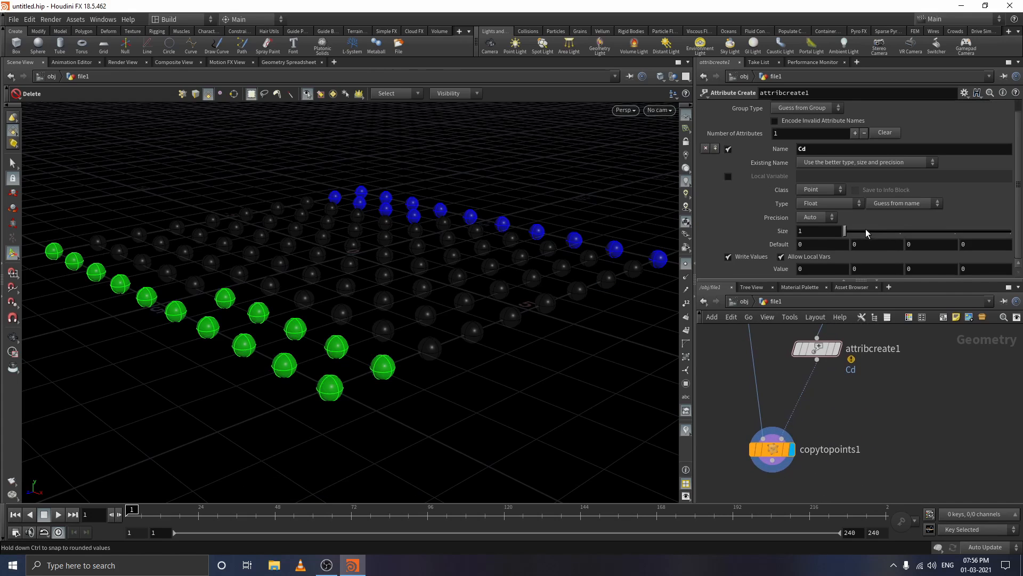
{"action": "left_click", "coordinate": [806, 270]}
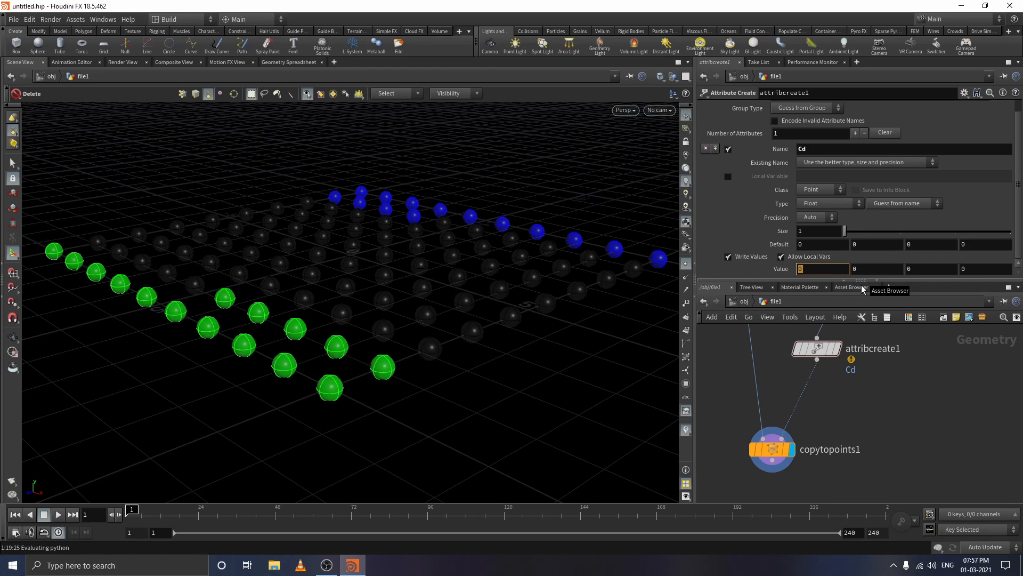
{"action": "type", "text": "ra"}
{"action": "key", "text": "BackSpace"}
{"action": "key", "text": "BackSpace"}
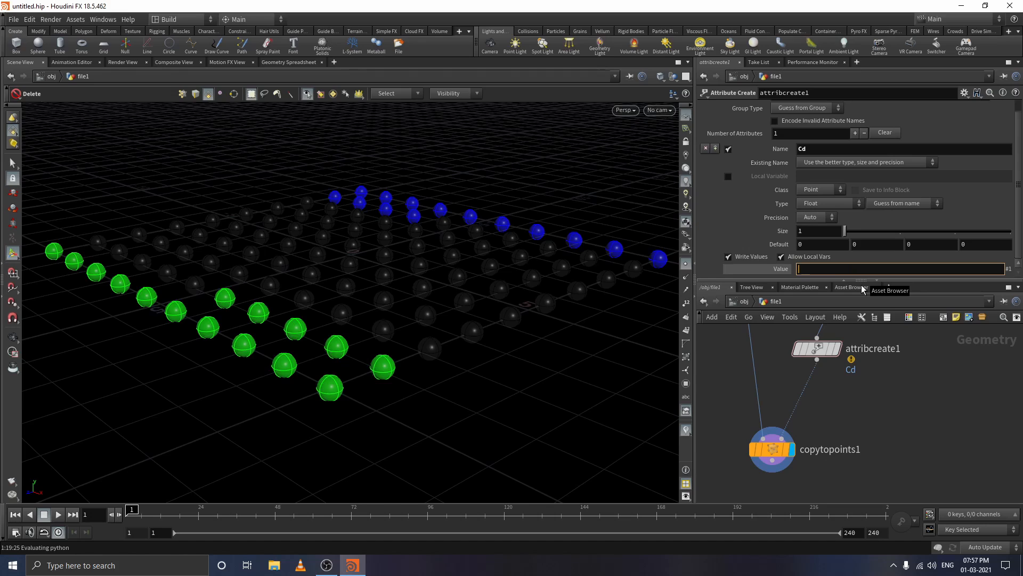
{"action": "type", "text": "R"}
{"action": "key", "text": "BackSpace"}
{"action": "type", "text": "rand"}
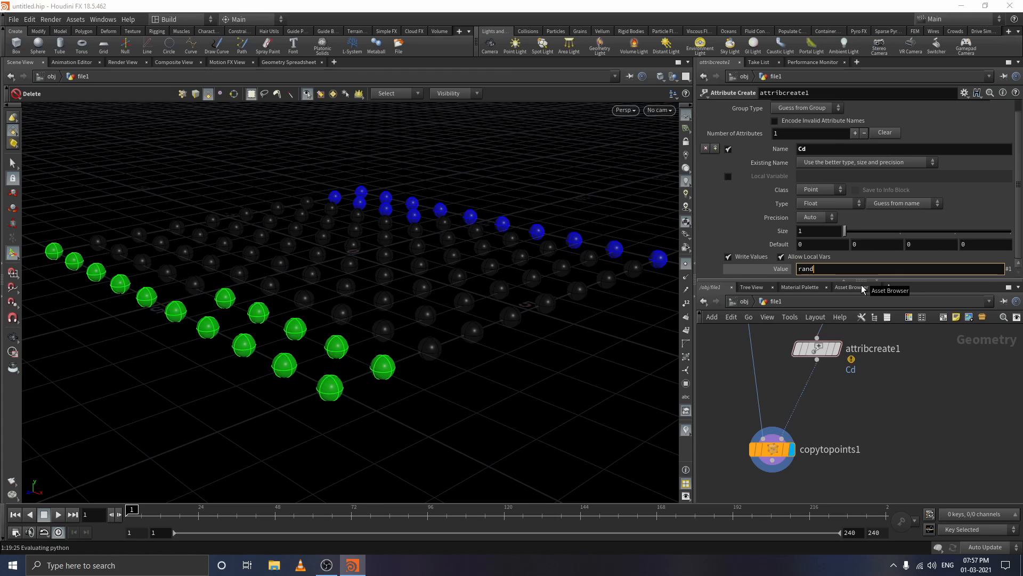
{"action": "type", "text": "(@"}
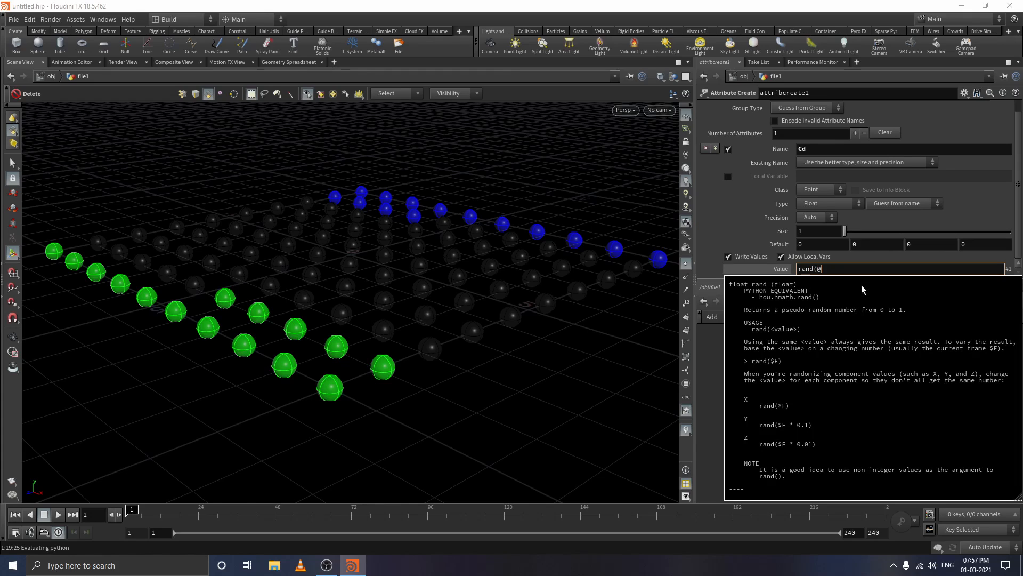
{"action": "type", "text": "p"}
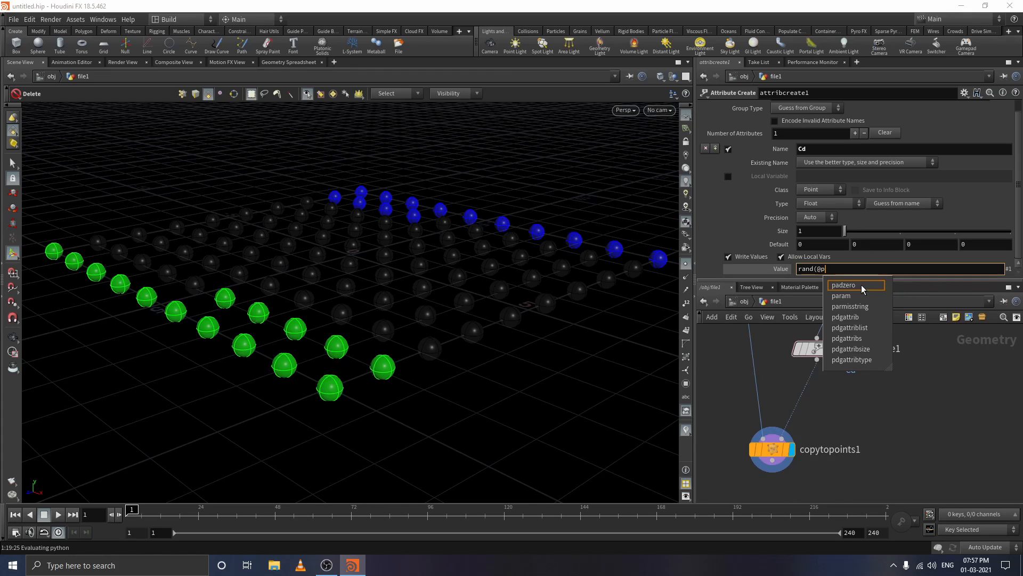
{"action": "type", "text": "tnum"}
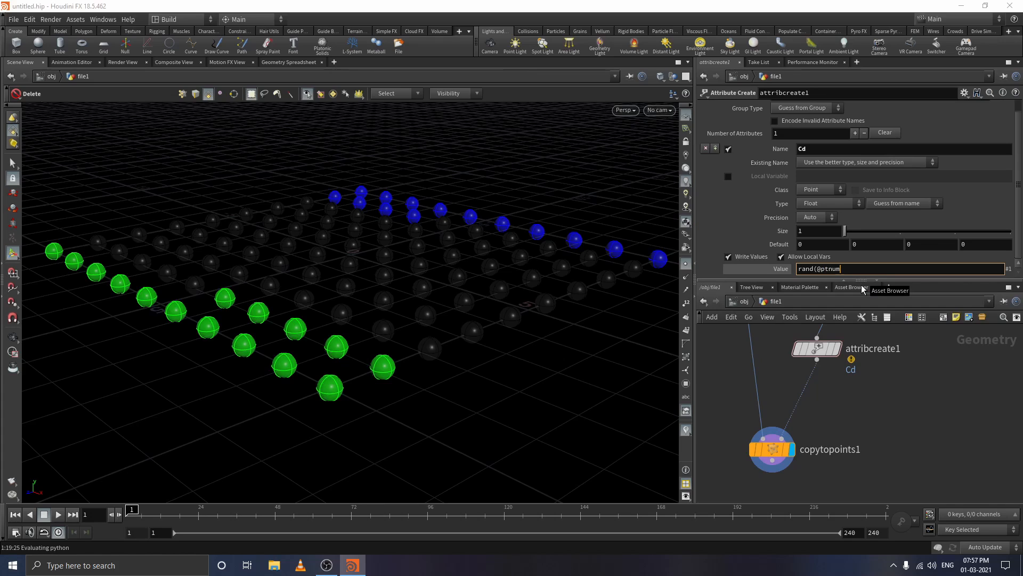
{"action": "type", "text": ")"}
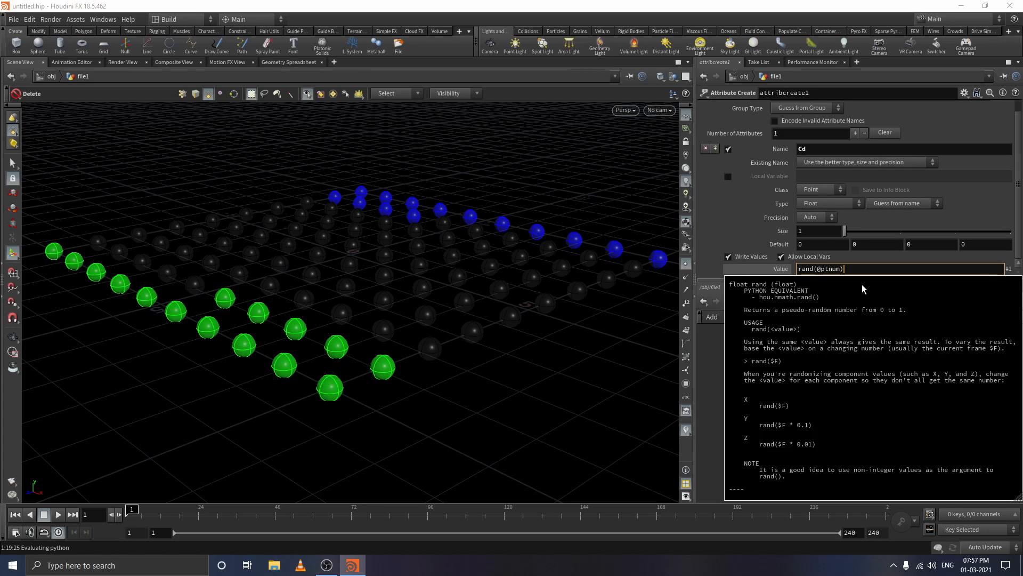
{"action": "left_click", "coordinate": [701, 379]}
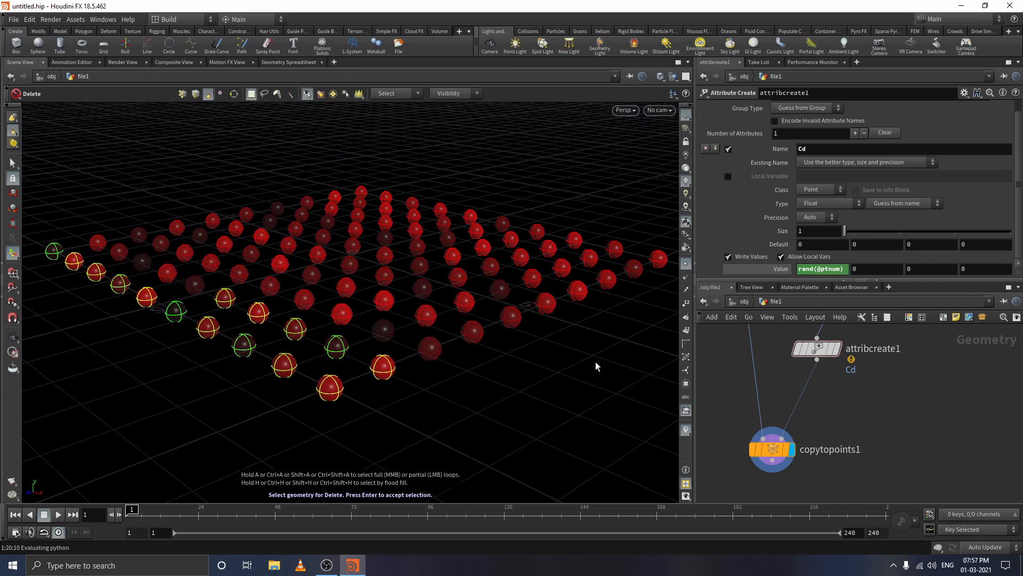
Step: Align attribcreate1 beneath color1 and insert an Attribute Rename node between attribcreate1 and copytopoints1
{"action": "middle_click_drag", "start_coordinate": [942, 432], "coordinate": [941, 455]}
{"action": "left_click_drag", "start_coordinate": [823, 376], "coordinate": [834, 363]}
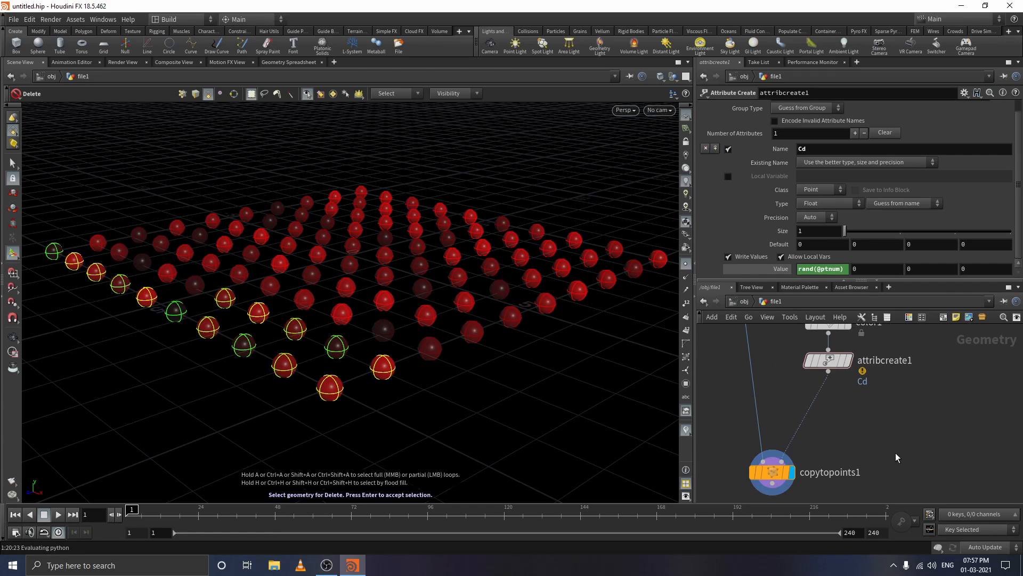
{"action": "scroll", "coordinate": [878, 433], "scroll_direction": "down", "scroll_amount": 3}
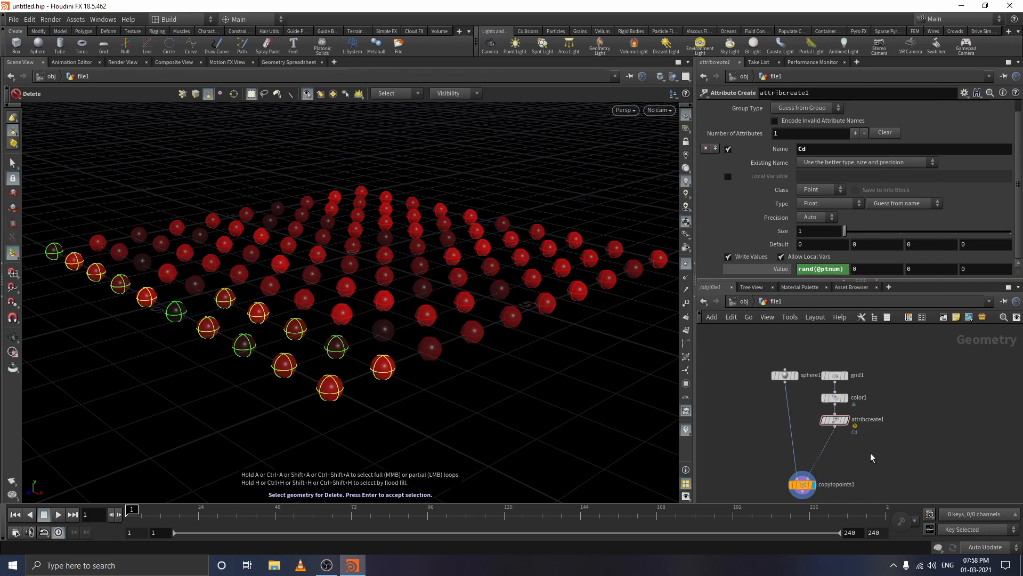
{"action": "key", "text": "Tab"}
{"action": "type", "text": "attr"}
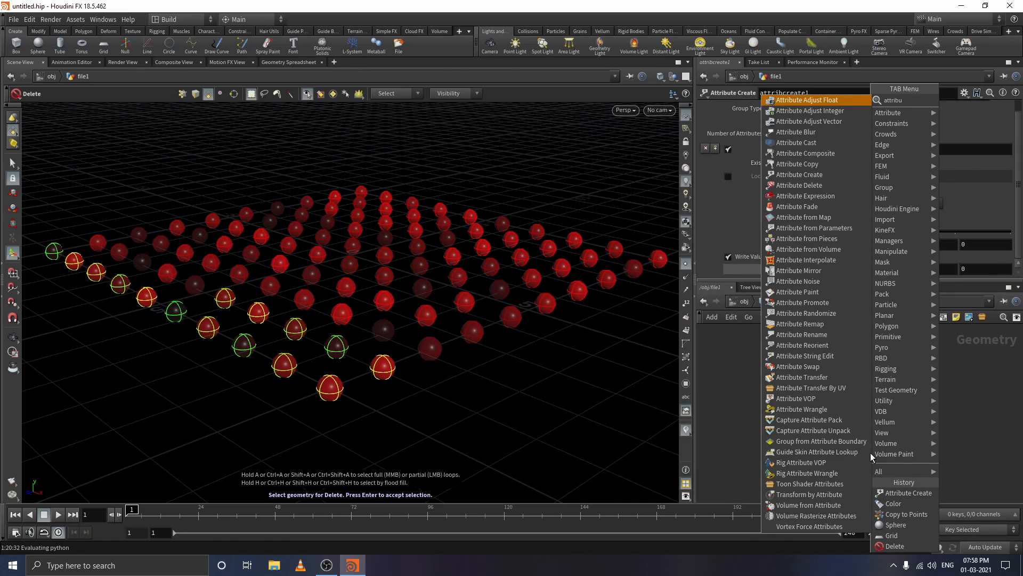
{"action": "type", "text": "ibu"}
{"action": "type", "text": "rema"}
{"action": "key", "text": "BackSpace"}
{"action": "key", "text": "BackSpace"}
{"action": "key", "text": "BackSpace"}
{"action": "key", "text": "BackSpace"}
{"action": "type", "text": "te"}
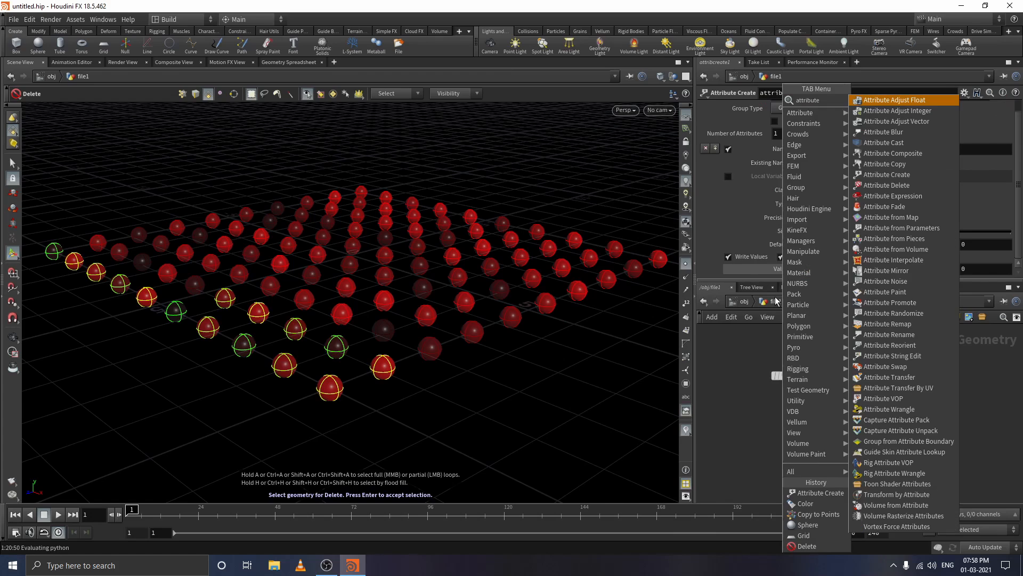
{"action": "left_click", "coordinate": [880, 336]}
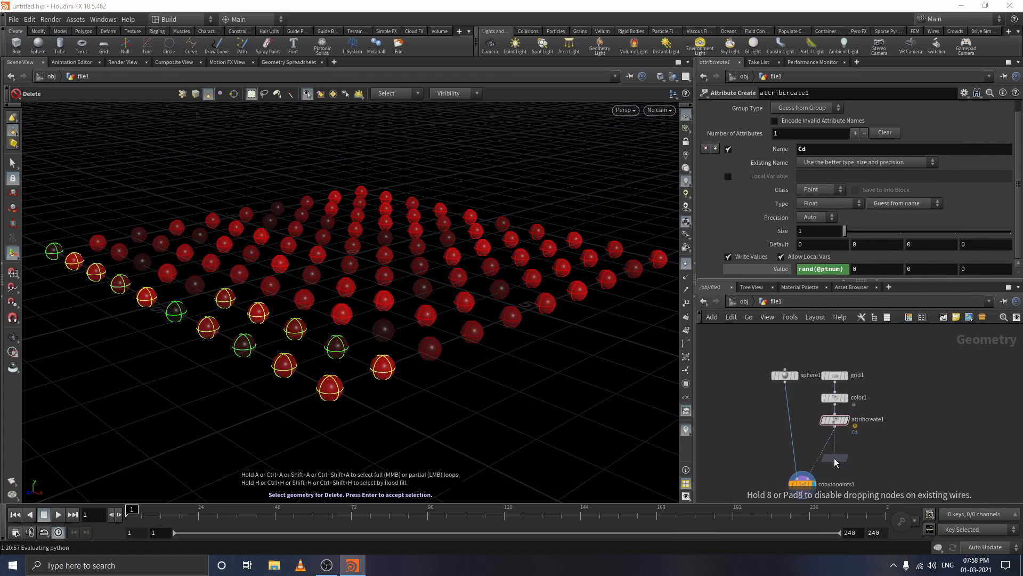
{"action": "left_click", "coordinate": [830, 451]}
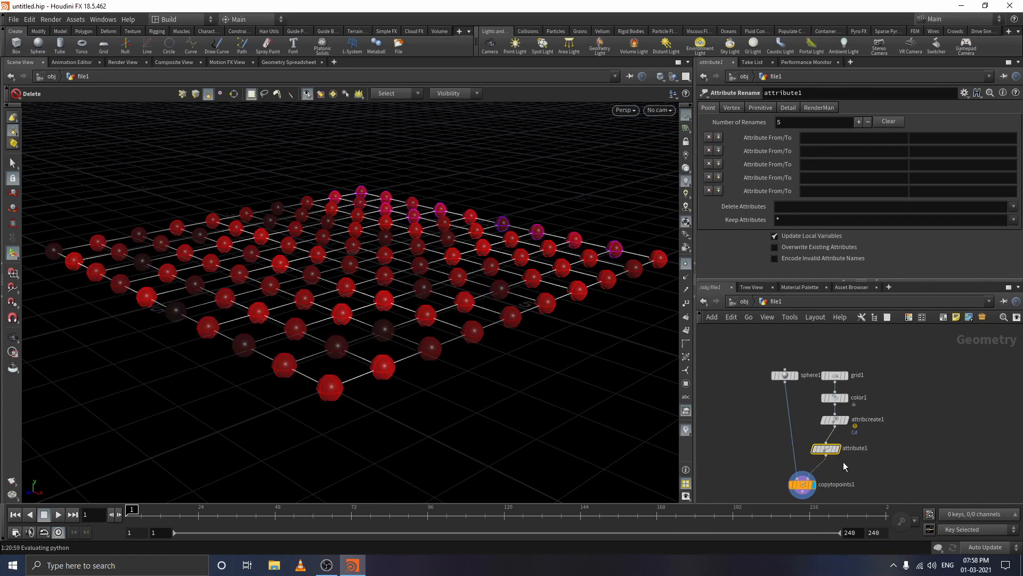
{"action": "left_click_drag", "start_coordinate": [829, 452], "coordinate": [834, 450]}
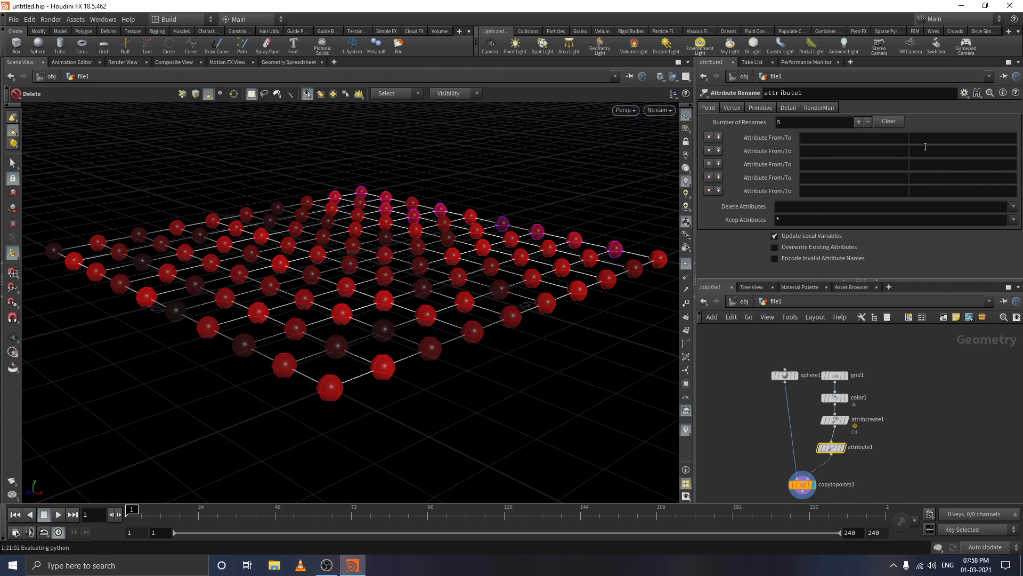
Step: Rename the point attribute Cd to psacle in the Attribute Rename node's first entry
{"action": "left_click", "coordinate": [854, 138]}
{"action": "type", "text": "Cd"}
{"action": "left_click", "coordinate": [918, 139]}
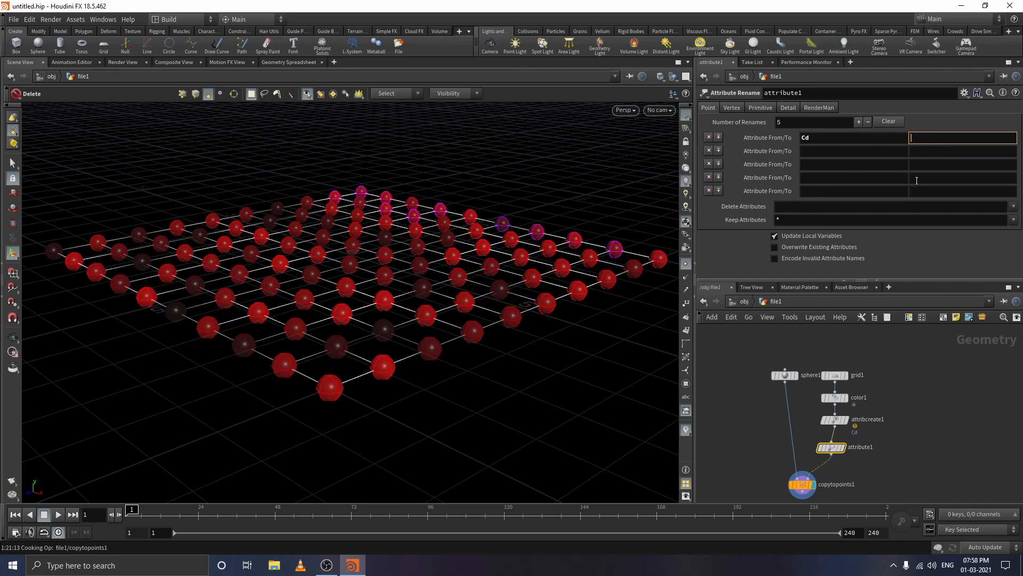
{"action": "type", "text": "psacle"}
{"action": "key", "text": "Return"}
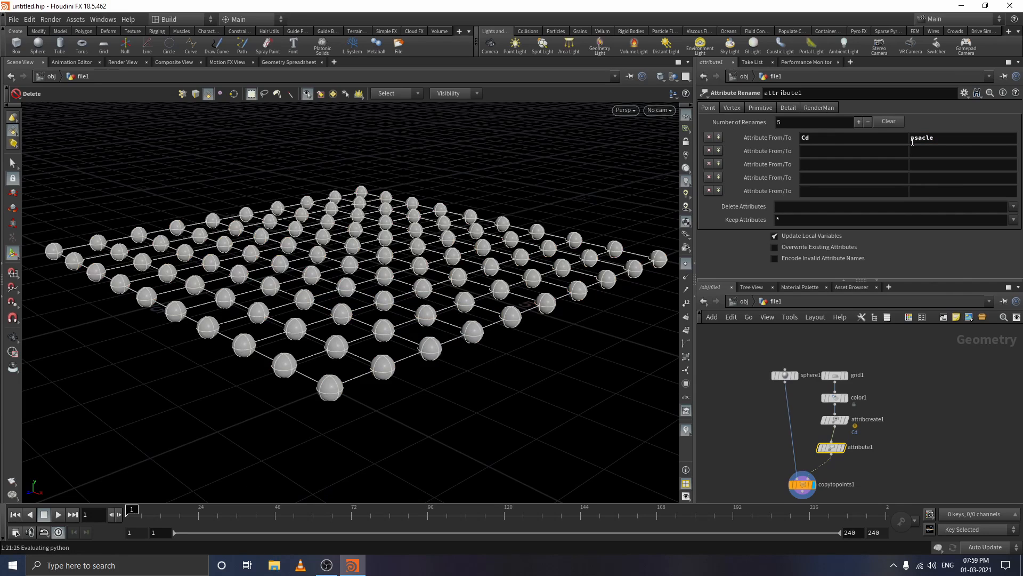
Step: Align the Attribute Rename node attribute1 directly beneath attribcreate1 in the network
{"action": "left_click", "coordinate": [929, 138]}
{"action": "left_click", "coordinate": [853, 466]}
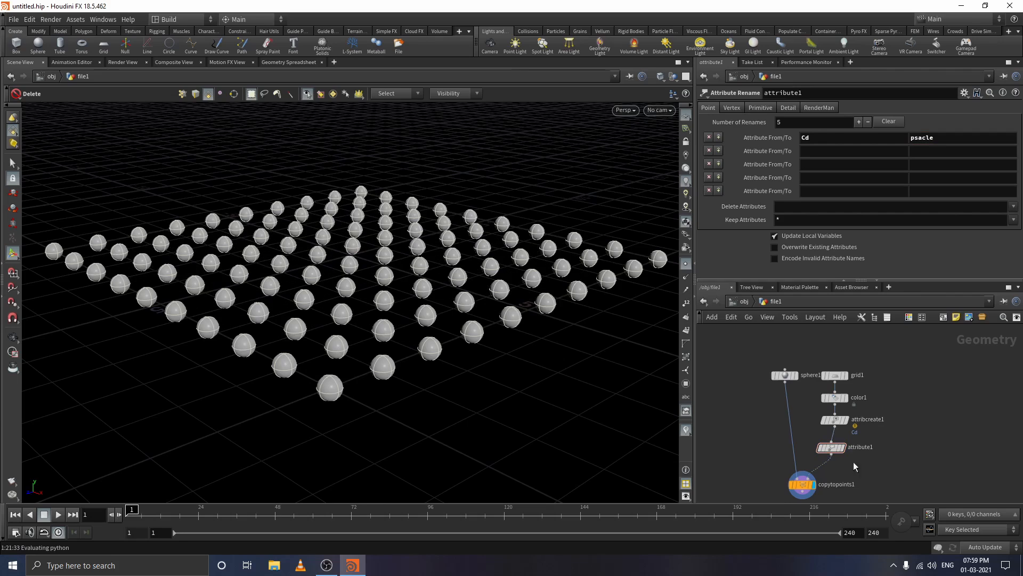
{"action": "left_click", "coordinate": [832, 449]}
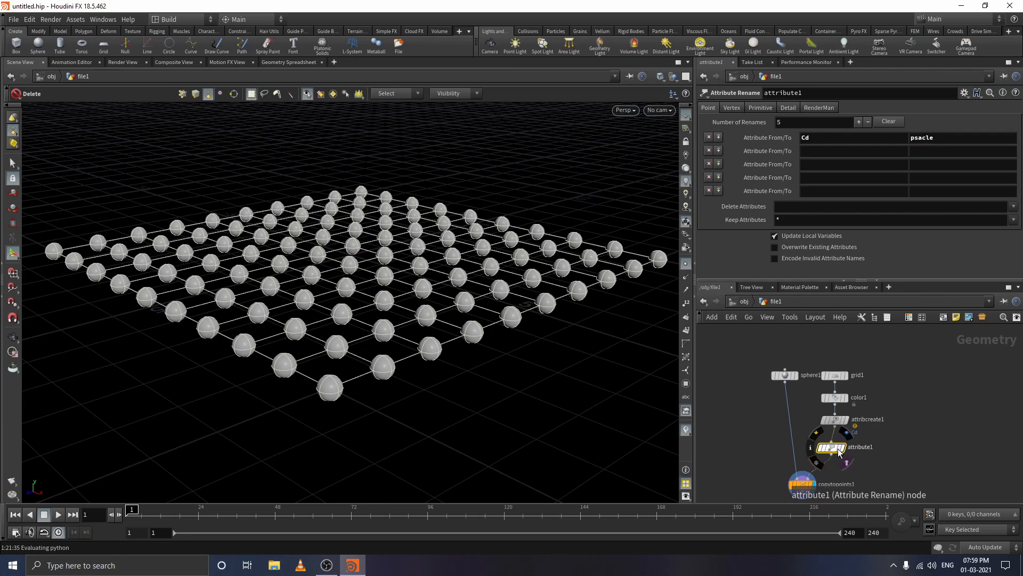
{"action": "left_click_drag", "start_coordinate": [832, 450], "coordinate": [838, 457]}
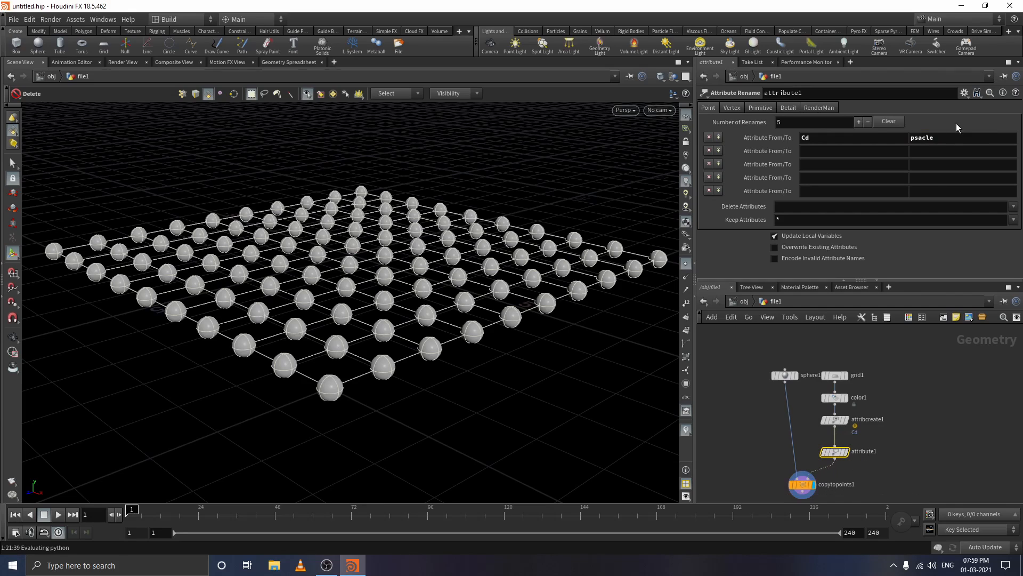
Step: Correct the new name for the Cd attribute in the Attribute Rename node's first entry to pscale
{"action": "left_click", "coordinate": [950, 139]}
{"action": "key", "text": "BackSpace"}
{"action": "key", "text": "BackSpace"}
{"action": "type", "text": "caa"}
{"action": "key", "text": "BackSpace"}
{"action": "key", "text": "Return"}
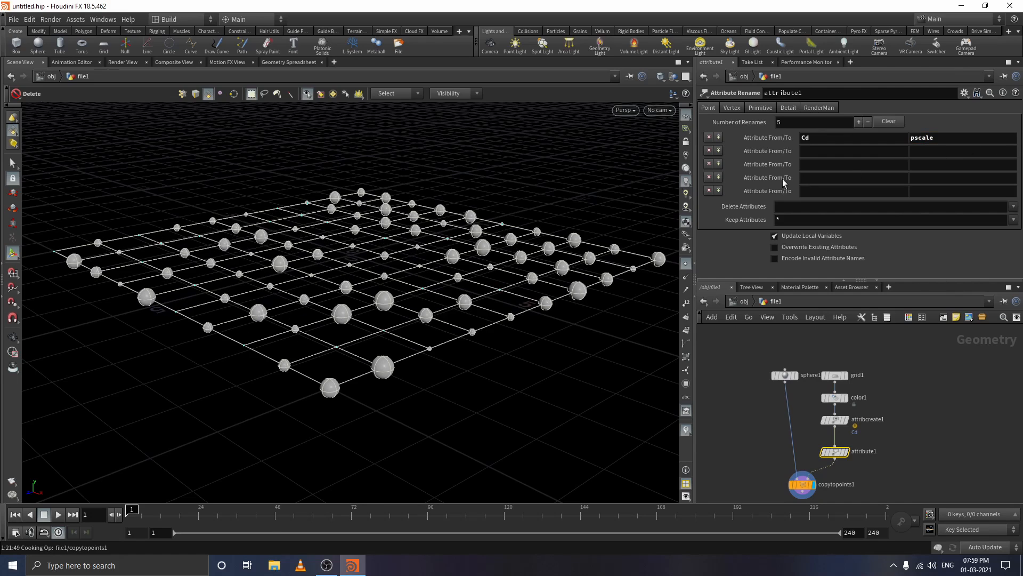
{"action": "double_click", "coordinate": [802, 139]}
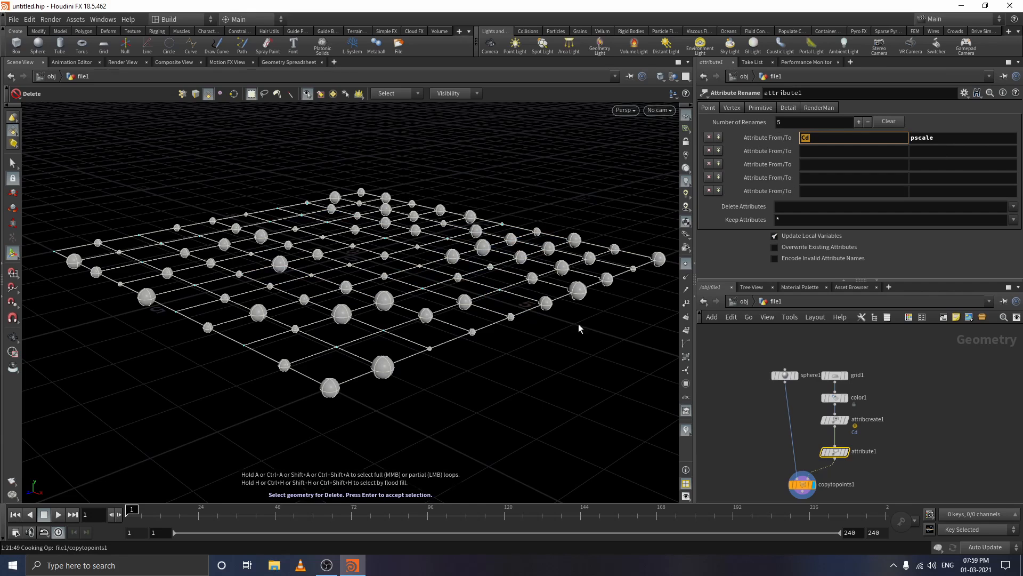
Step: Move copytopoints1 further down and insert an Attribute Randomize node between attribute1 and copytopoints1
{"action": "middle_click_drag", "start_coordinate": [916, 434], "coordinate": [910, 372]}
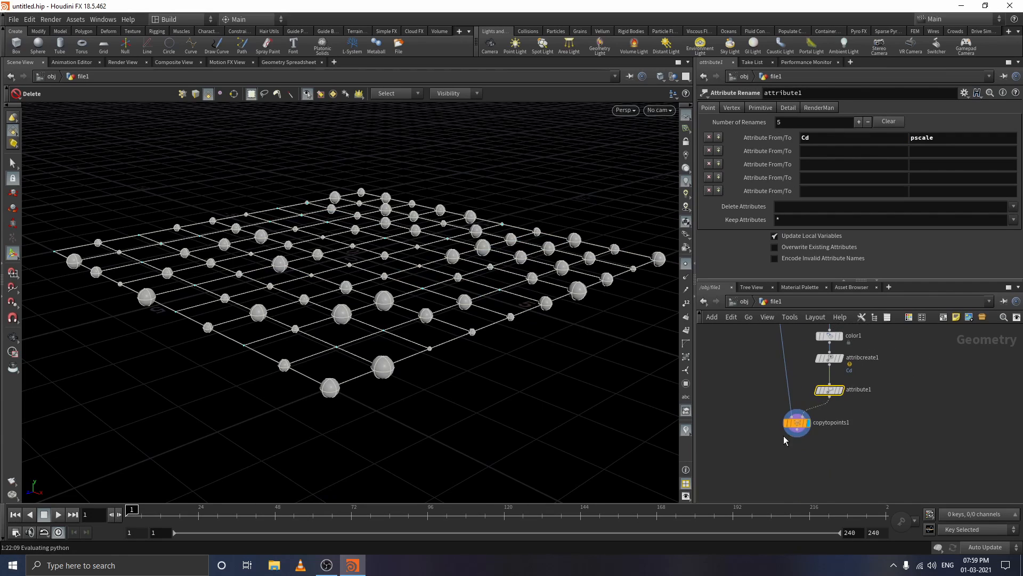
{"action": "mouse_move", "coordinate": [800, 423]}
{"action": "left_click_drag", "start_coordinate": [800, 424], "coordinate": [793, 454]}
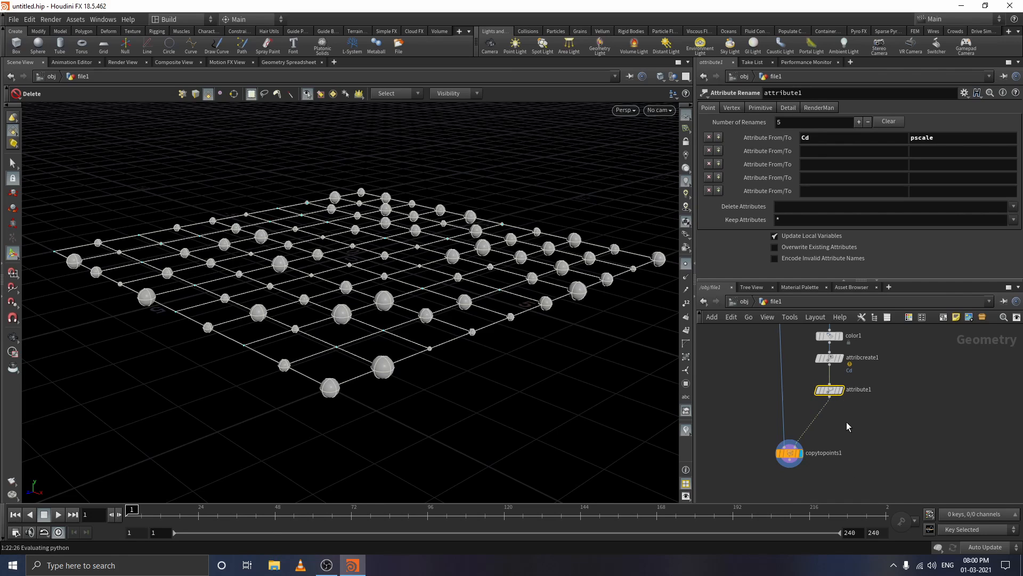
{"action": "key", "text": "Tab"}
{"action": "type", "text": "attr"}
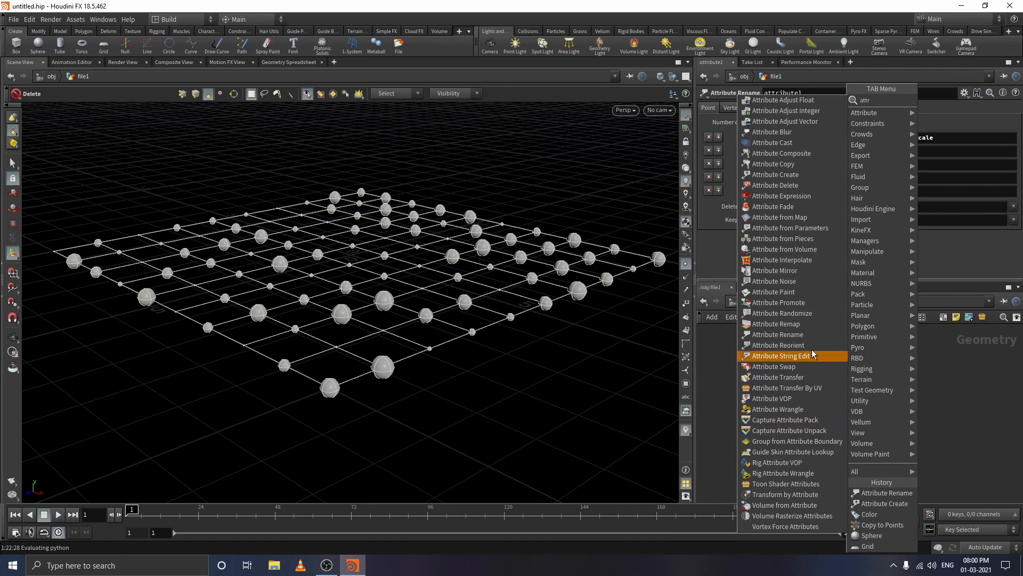
{"action": "left_click", "coordinate": [801, 316]}
{"action": "left_click", "coordinate": [820, 421]}
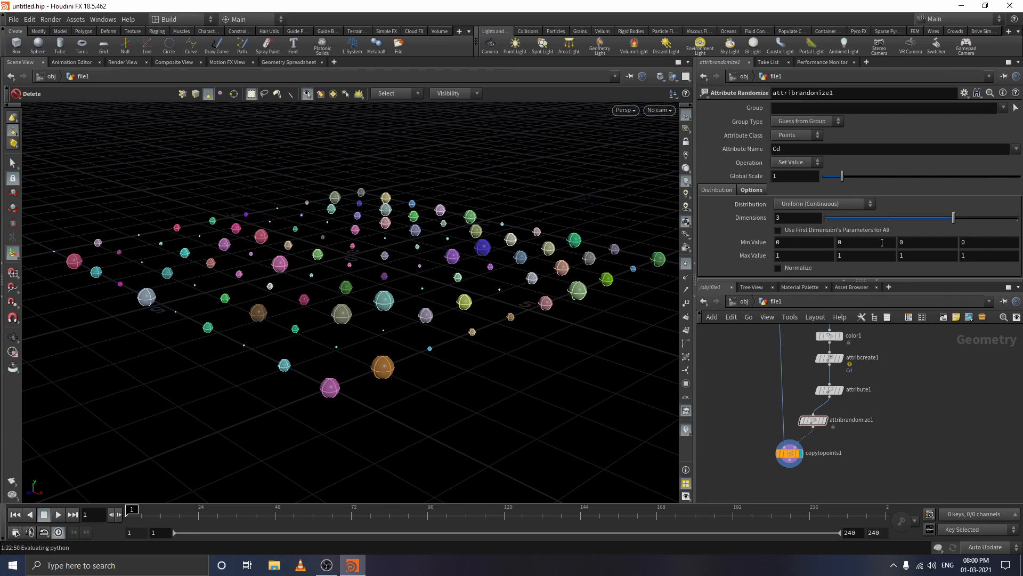
Step: Set the second and third Min Value components of the Attribute Randomize node to 1
{"action": "type", "text": "1"}
{"action": "key", "text": "Return"}
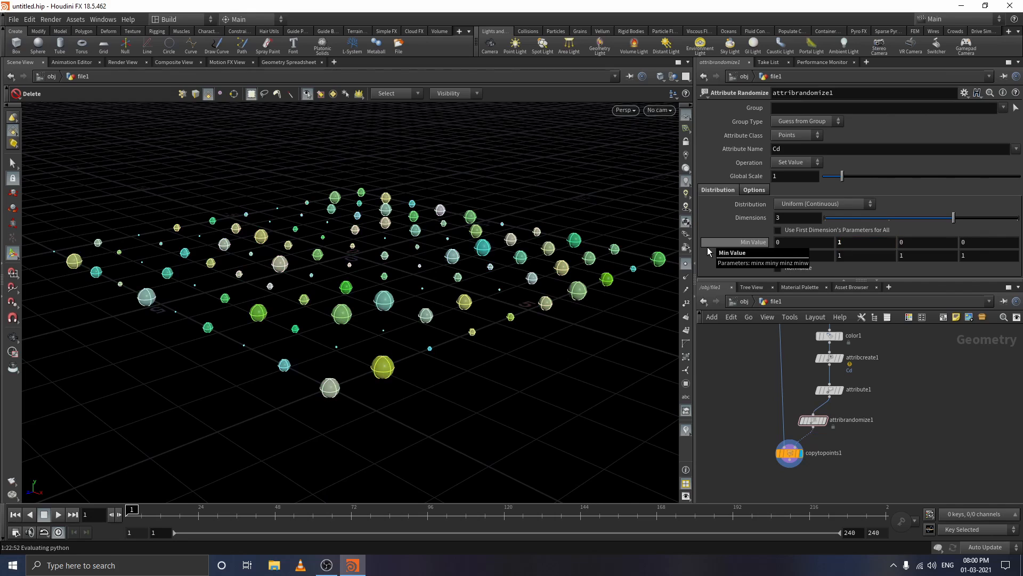
{"action": "double_click", "coordinate": [901, 242]}
{"action": "type", "text": "1"}
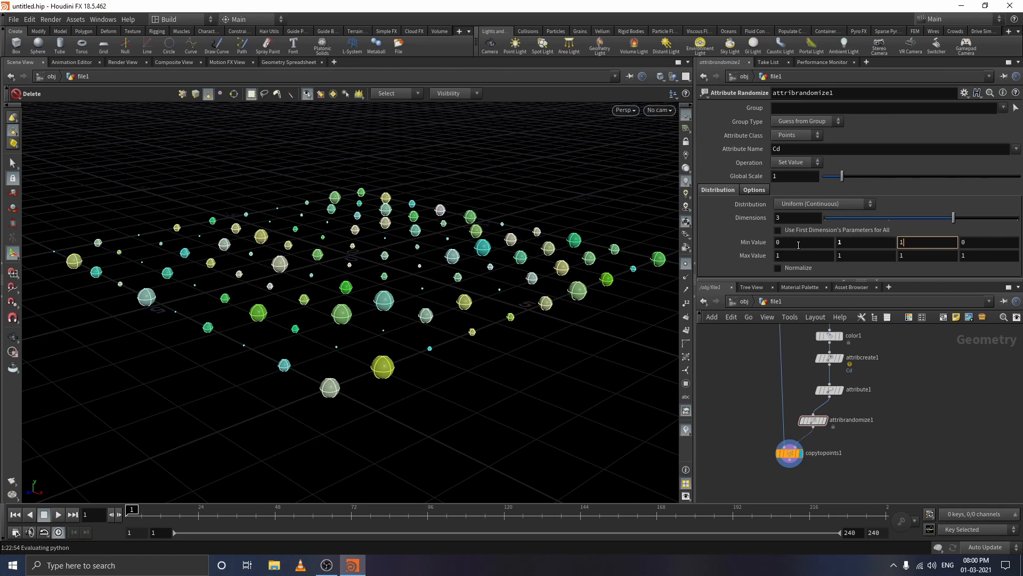
{"action": "key", "text": "Return"}
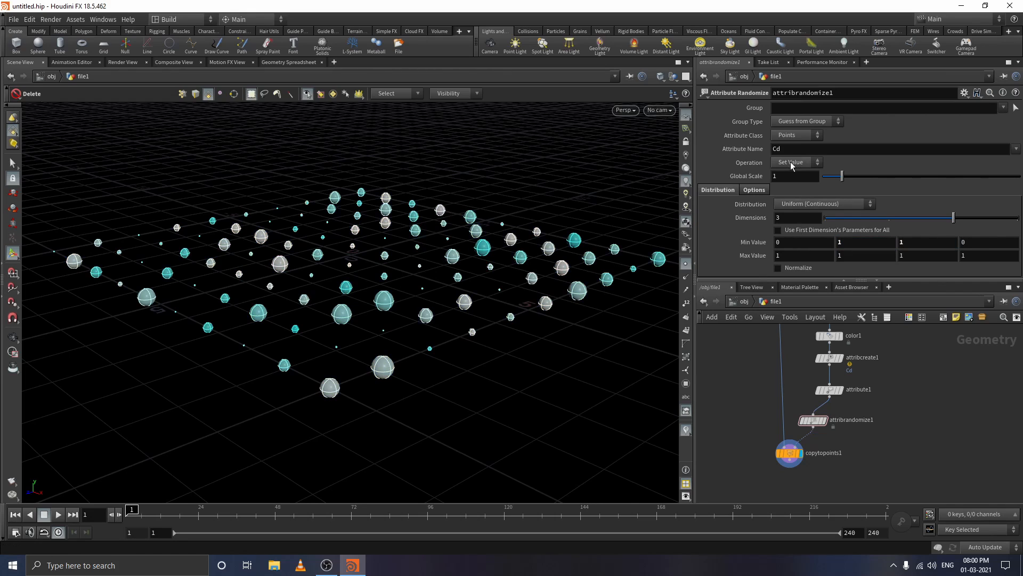
Step: Shift attribrandomize1 closer under attribute1 and preview its output on the grid before displaying copytopoints1 again
{"action": "double_click", "coordinate": [770, 149]}
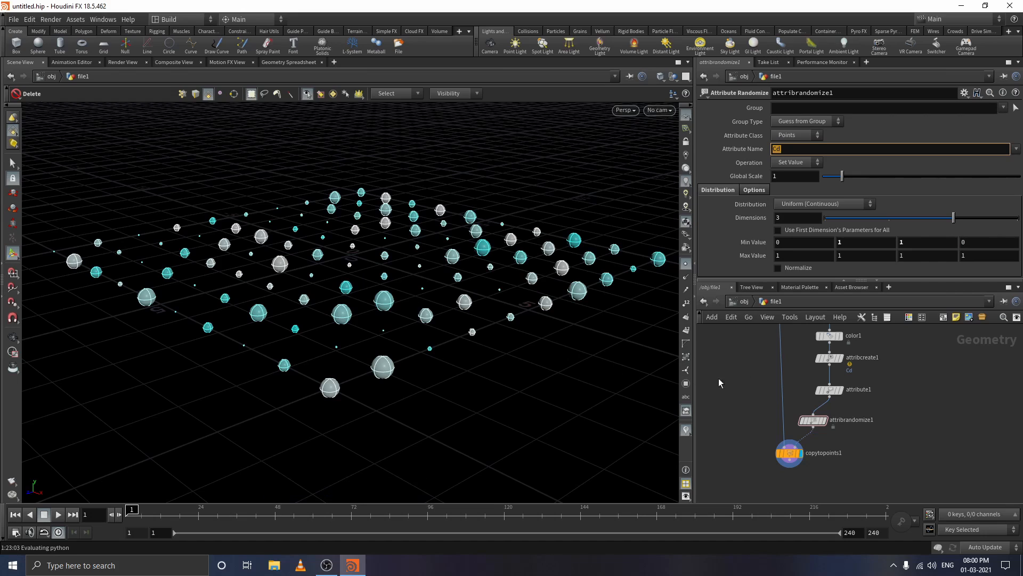
{"action": "mouse_move", "coordinate": [814, 427]}
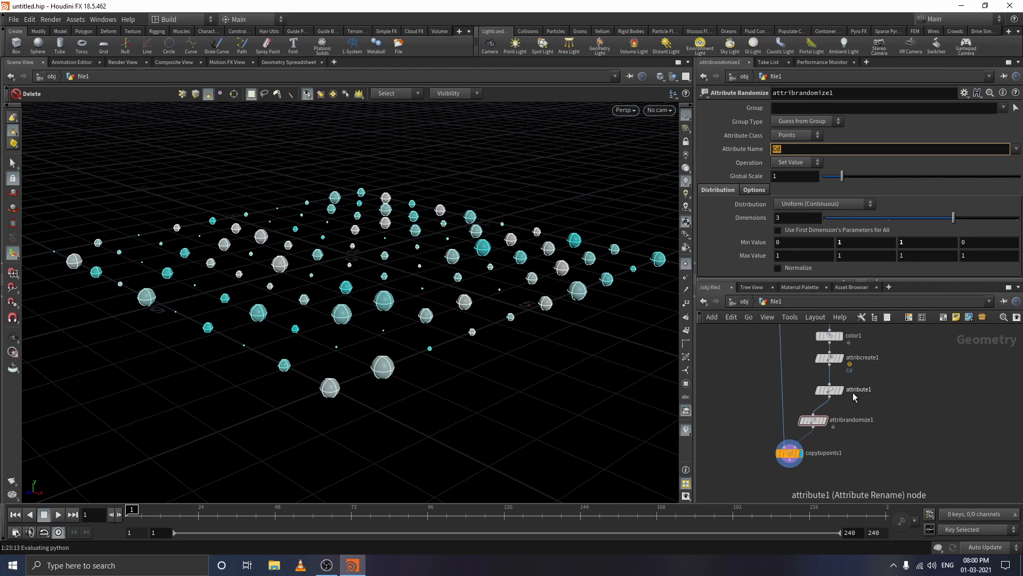
{"action": "left_click_drag", "start_coordinate": [811, 420], "coordinate": [820, 421]}
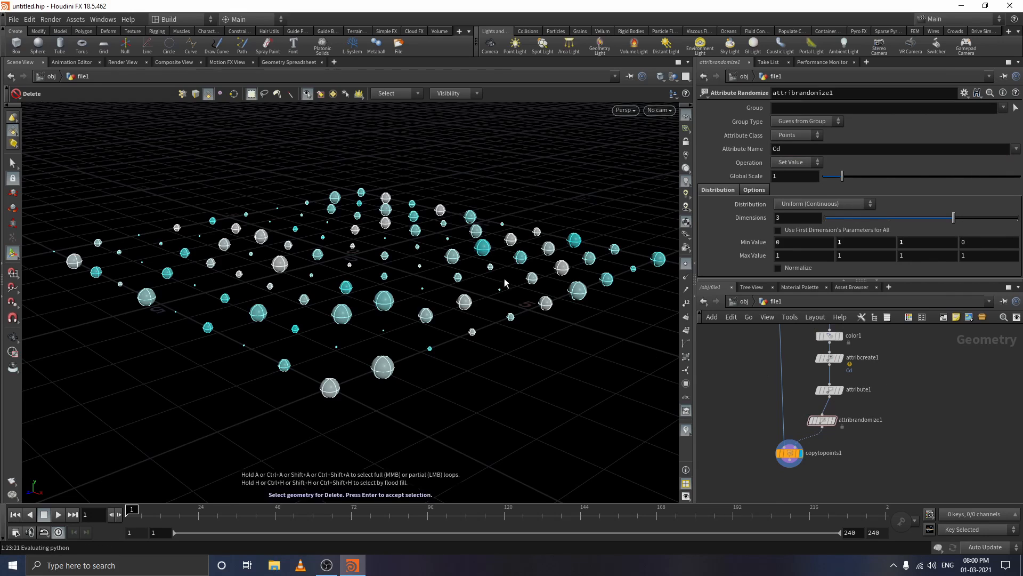
{"action": "left_click", "coordinate": [835, 422]}
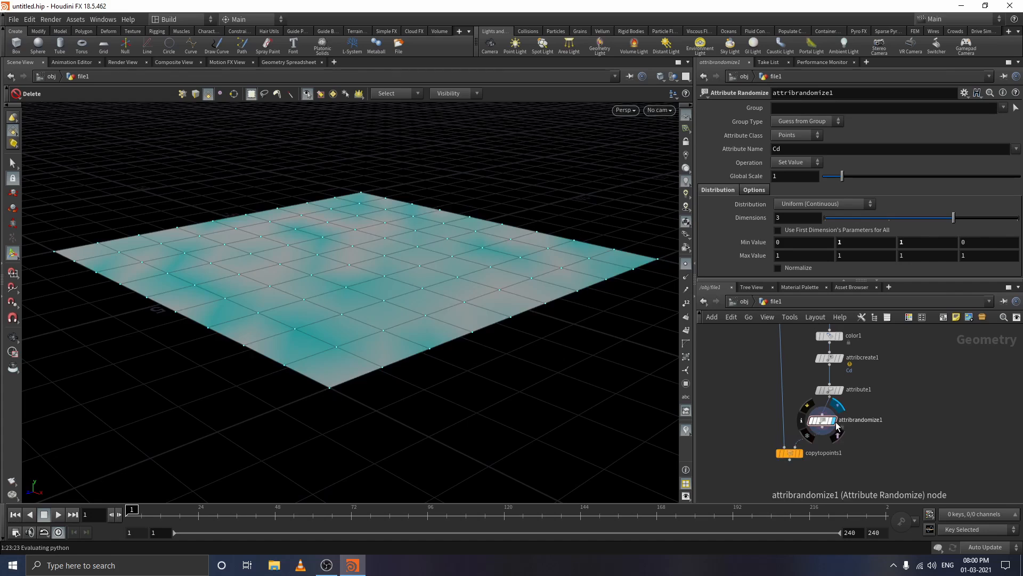
{"action": "left_click", "coordinate": [802, 455]}
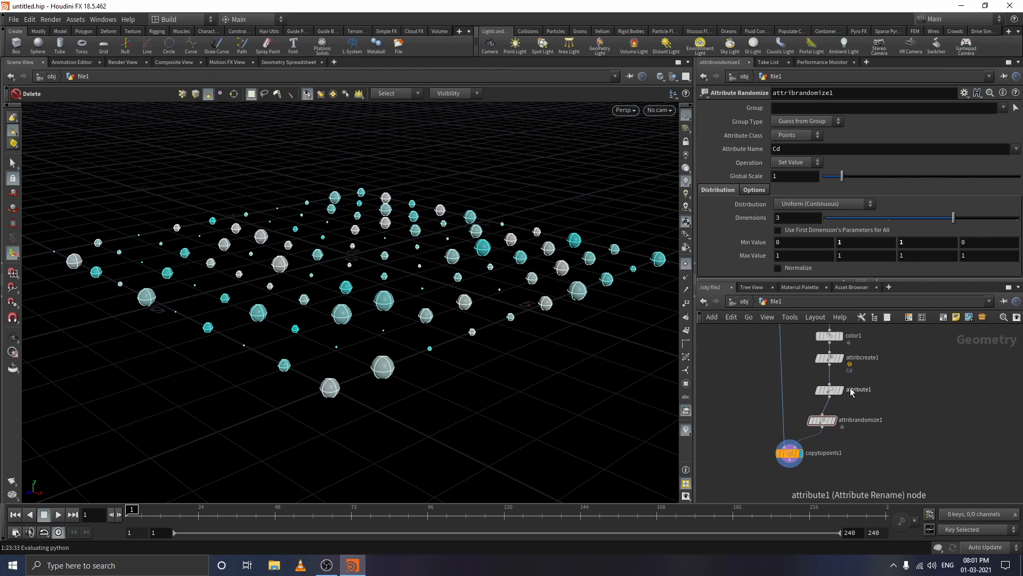
Step: Insert an Attribute Wrangle node between attribrandomize1 and copytopoints1 and position it beneath attribrandomize1
{"action": "scroll", "coordinate": [890, 383], "scroll_direction": "down", "scroll_amount": 3}
{"action": "key", "text": "Tab"}
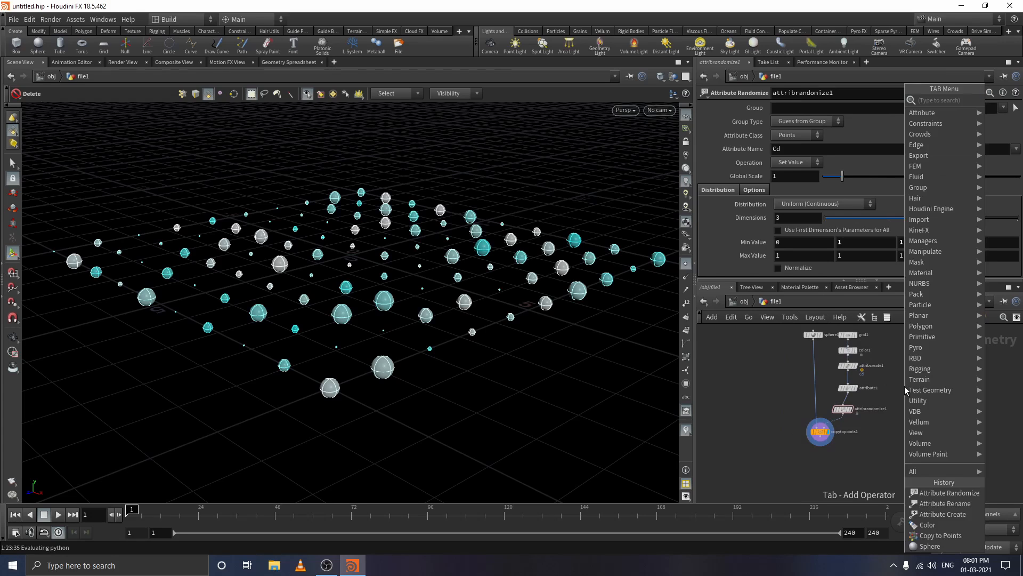
{"action": "type", "text": "attr"}
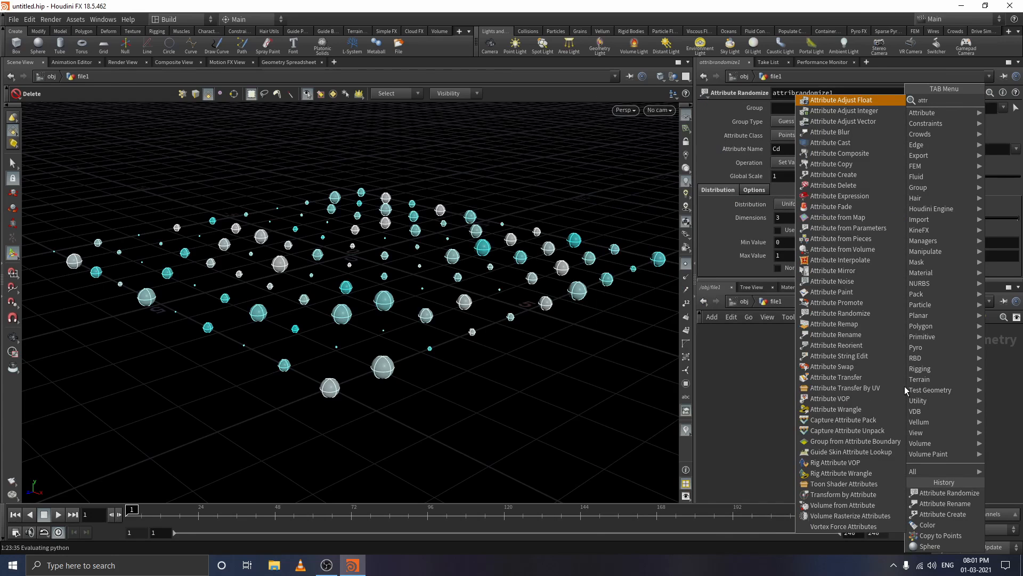
{"action": "type", "text": "ibute wra"}
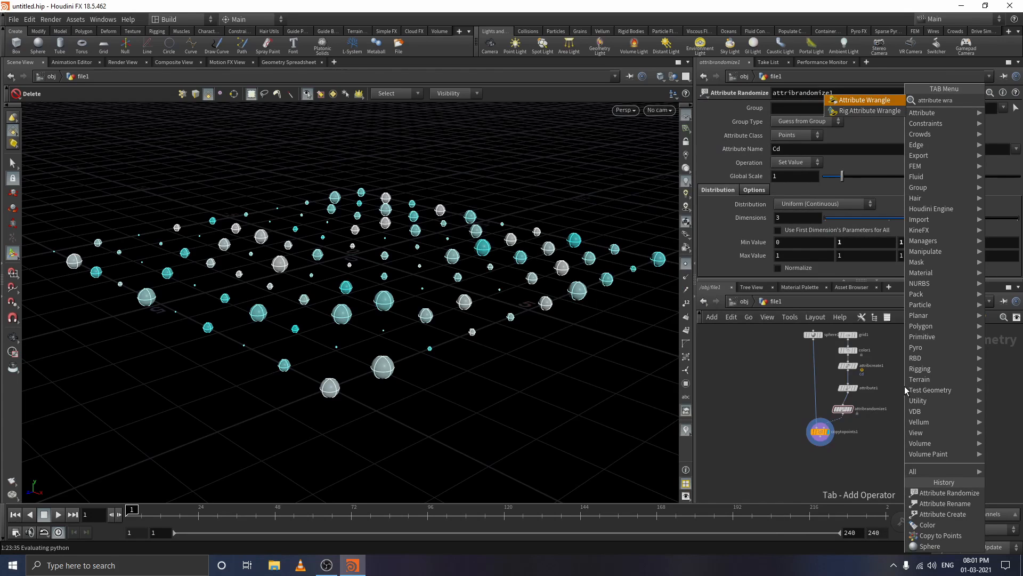
{"action": "left_click", "coordinate": [863, 103]}
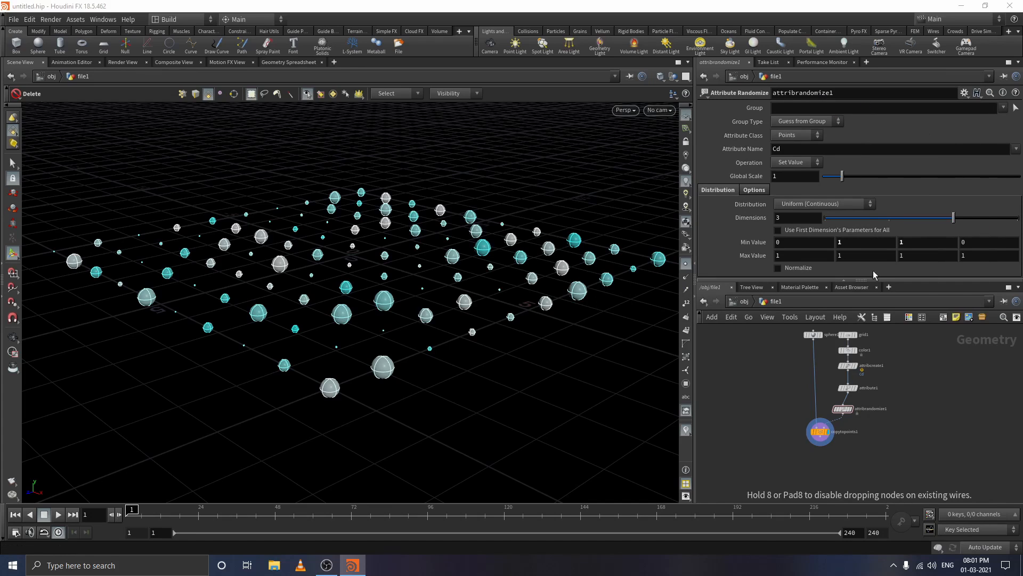
{"action": "left_click", "coordinate": [842, 426]}
{"action": "scroll", "coordinate": [906, 433], "scroll_direction": "up", "scroll_amount": 3}
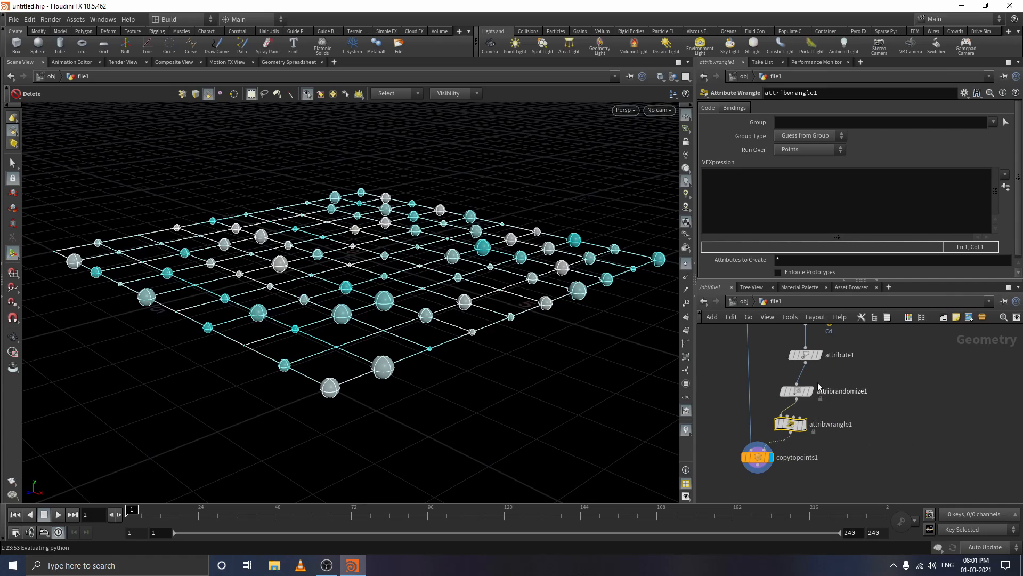
{"action": "left_click", "coordinate": [741, 181]}
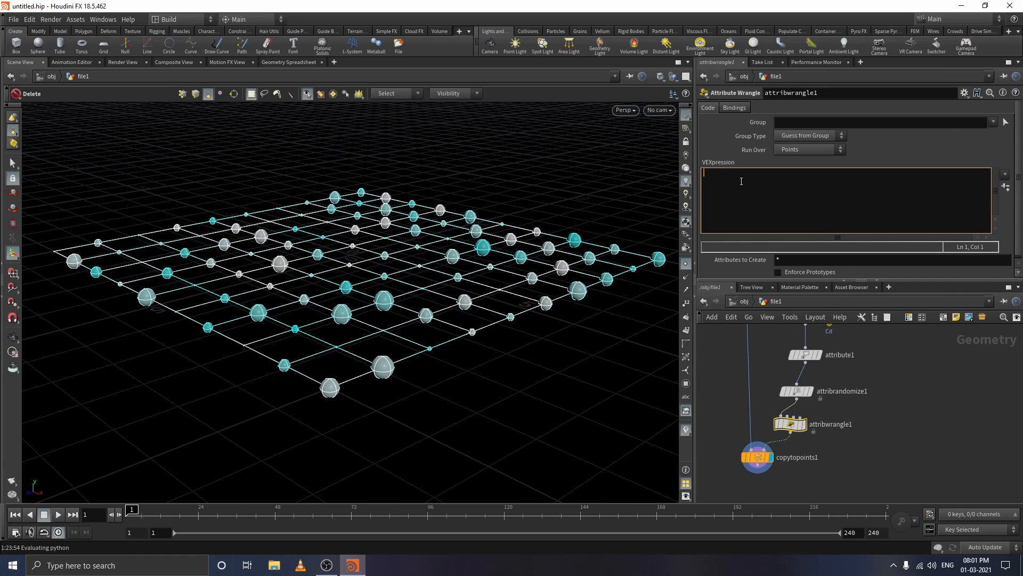
{"action": "middle_click_drag", "start_coordinate": [876, 402], "coordinate": [890, 420]}
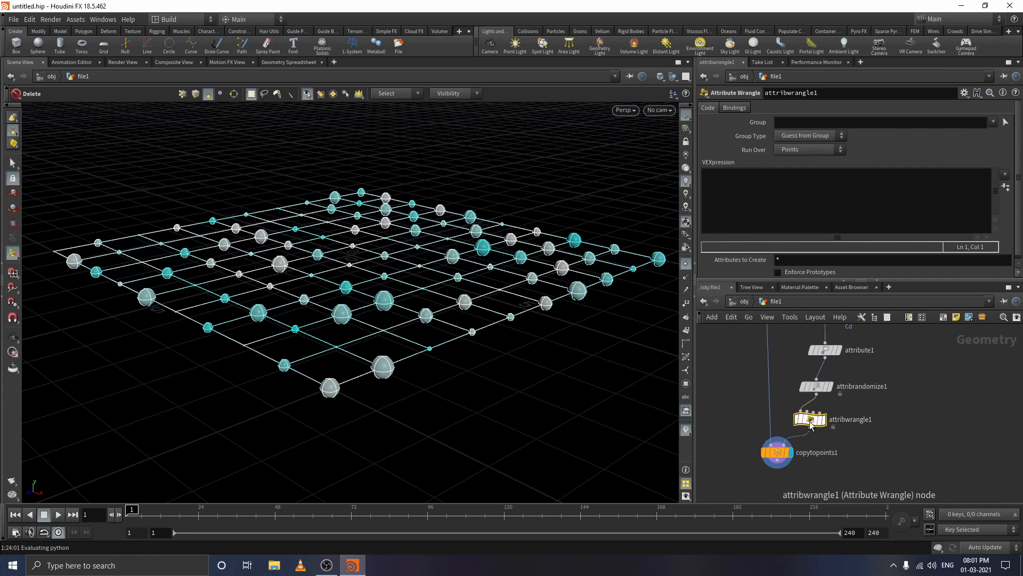
{"action": "left_click_drag", "start_coordinate": [812, 419], "coordinate": [817, 422]}
{"action": "left_click", "coordinate": [766, 186]}
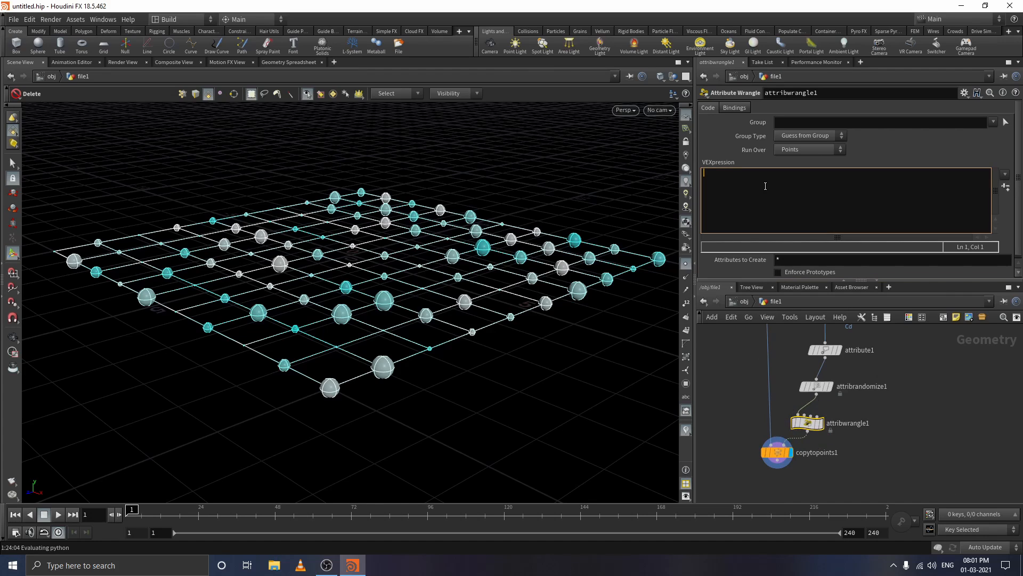
{"action": "type", "text": "@Cd=se"}
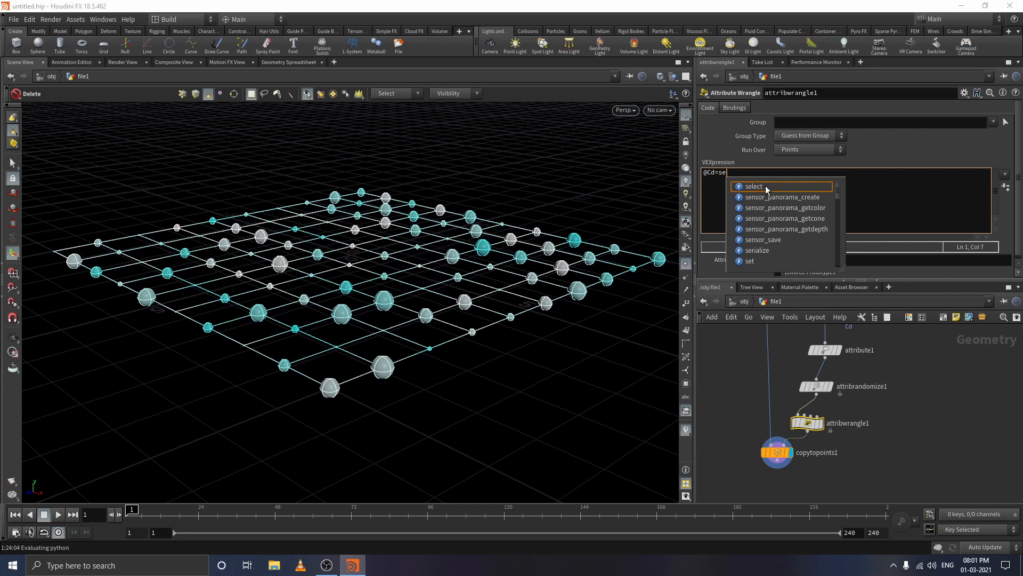
{"action": "type", "text": "t"}
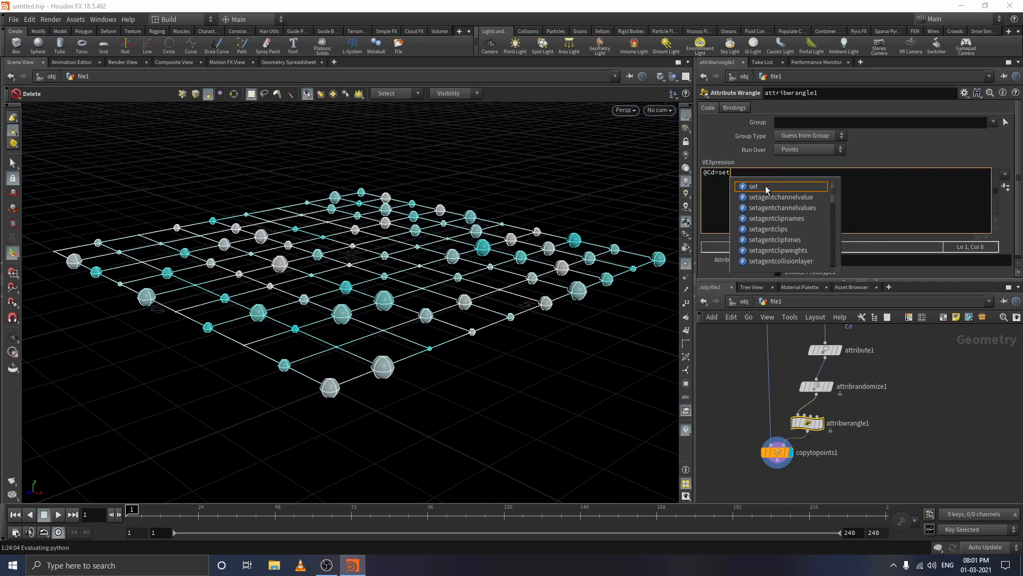
{"action": "type", "text": "("}
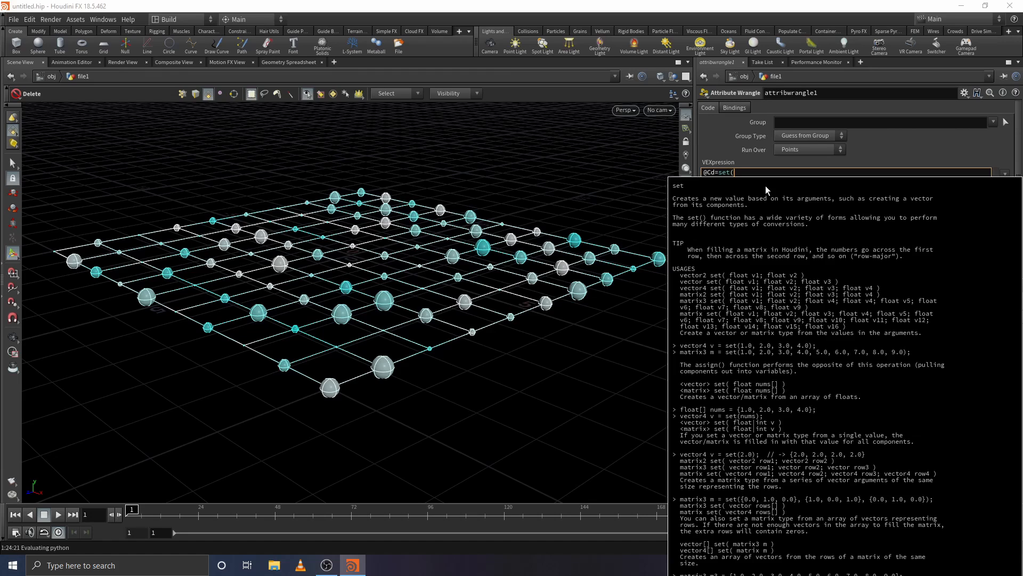
{"action": "type", "text": "rand("}
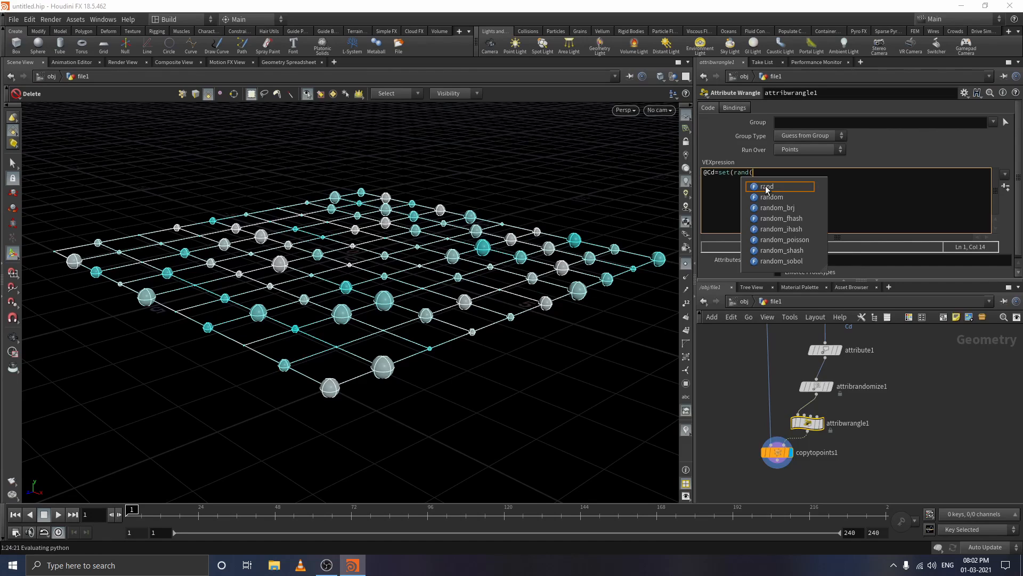
{"action": "key", "text": "Escape"}
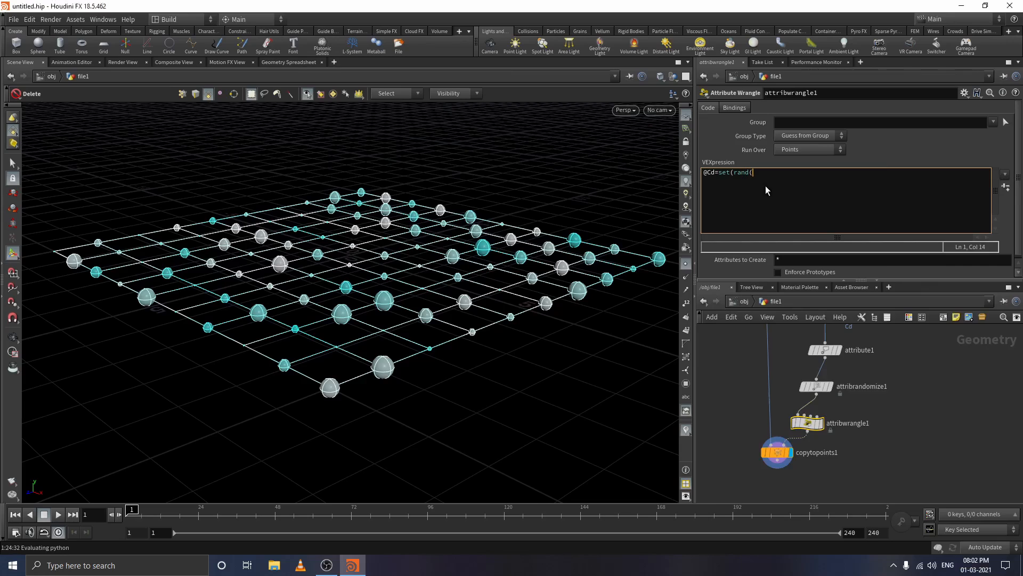
{"action": "type", "text": "@pt"}
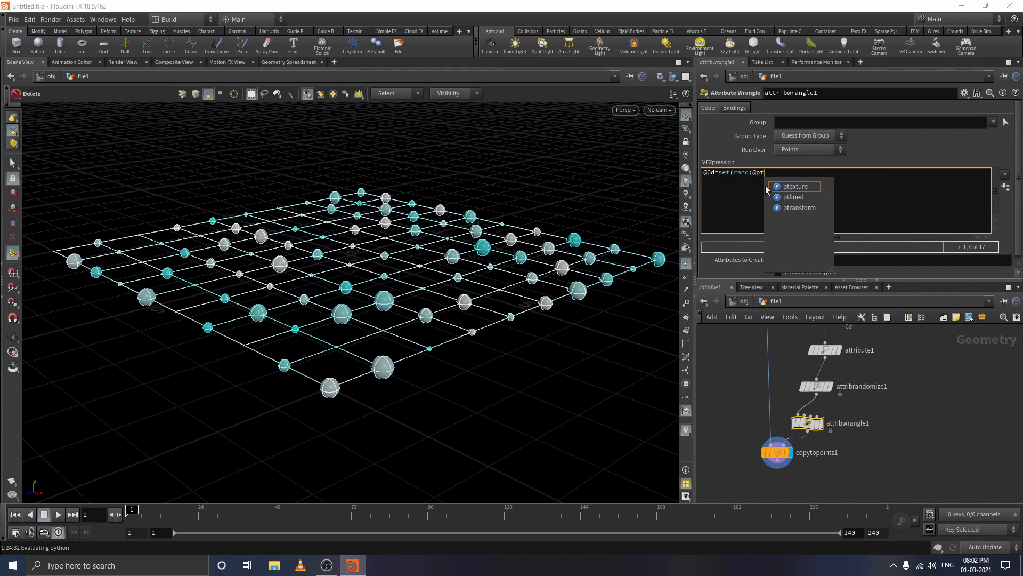
{"action": "type", "text": "nu"}
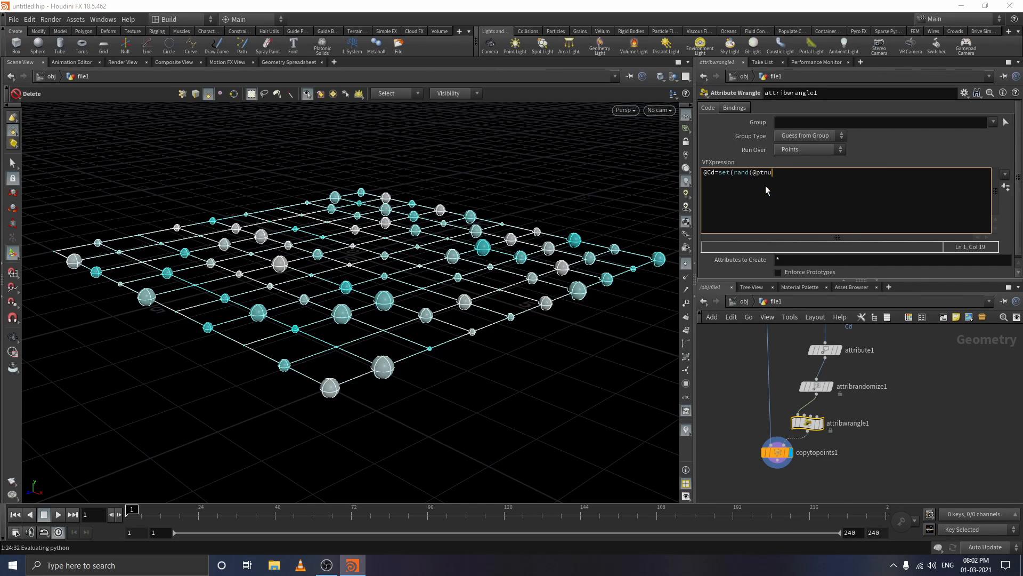
{"action": "type", "text": "m,0,0);"}
{"action": "left_click", "coordinate": [732, 340]}
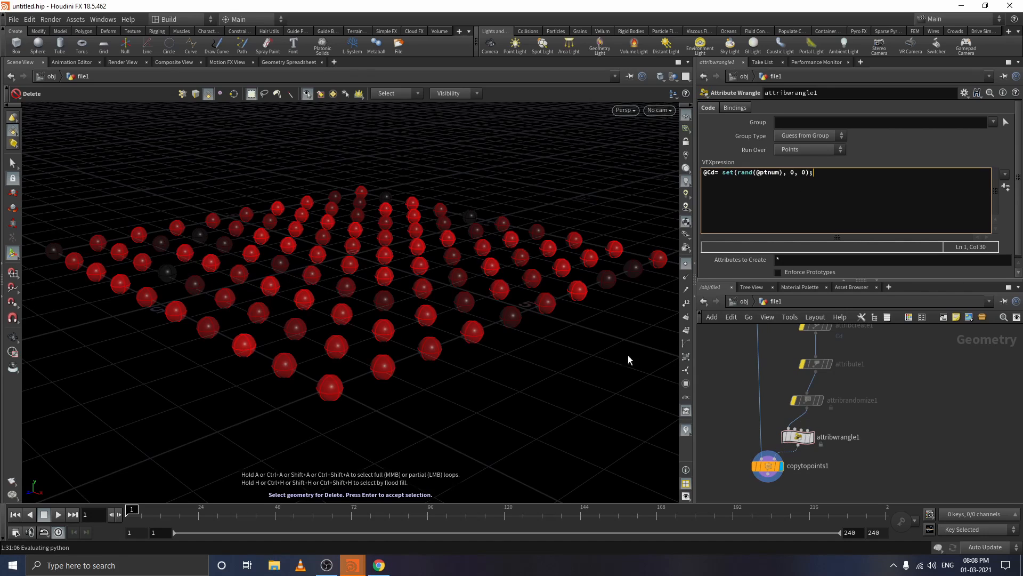
Step: Select the bypassed Attribute Rename node attribute1 to show its parameters
{"action": "middle_click_drag", "start_coordinate": [828, 364], "coordinate": [802, 424]}
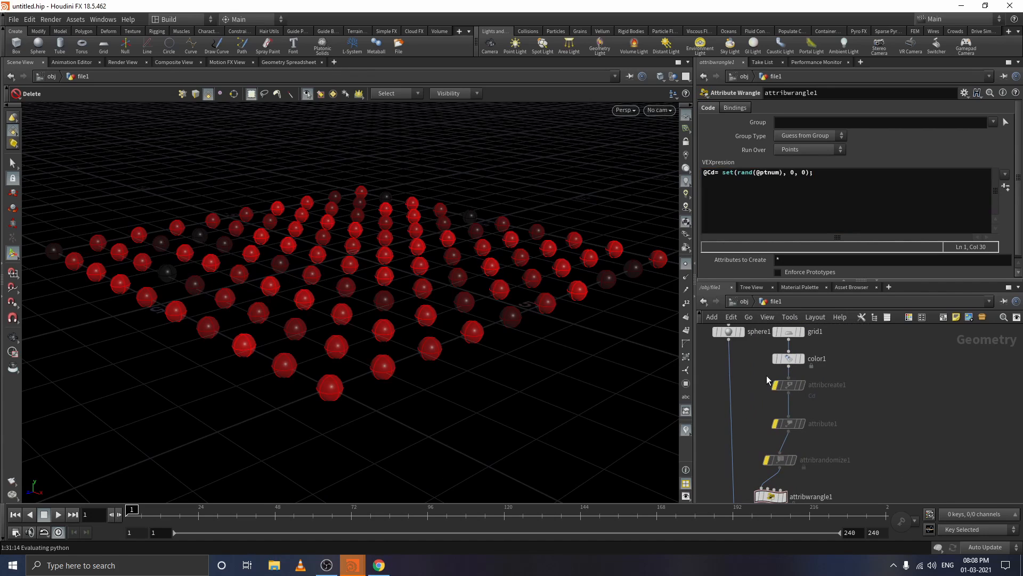
{"action": "left_click_drag", "start_coordinate": [782, 430], "coordinate": [792, 431]}
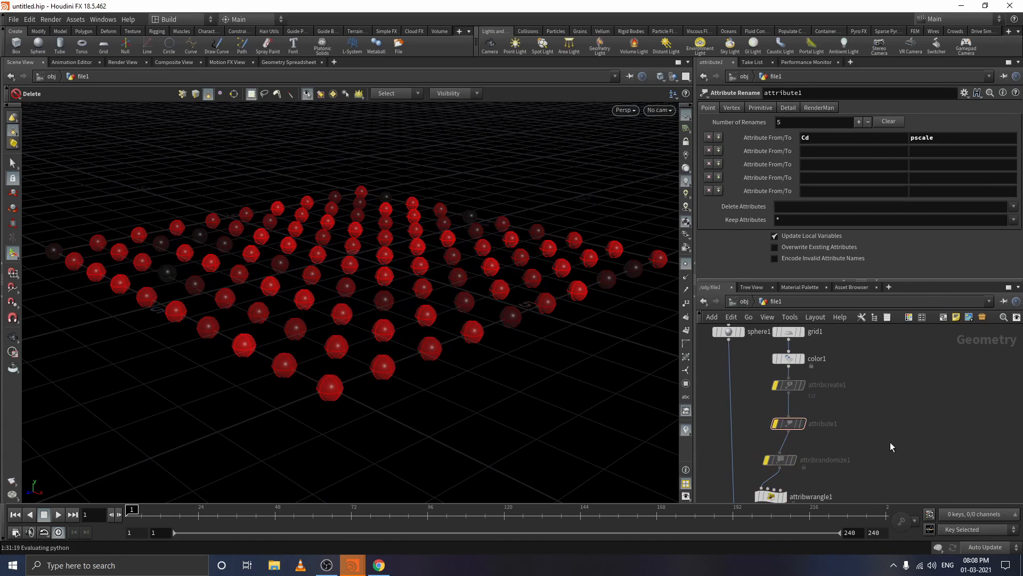
Step: Move copytopoints1 slightly further below attribwrangle1
{"action": "middle_click_drag", "start_coordinate": [890, 443], "coordinate": [909, 435]}
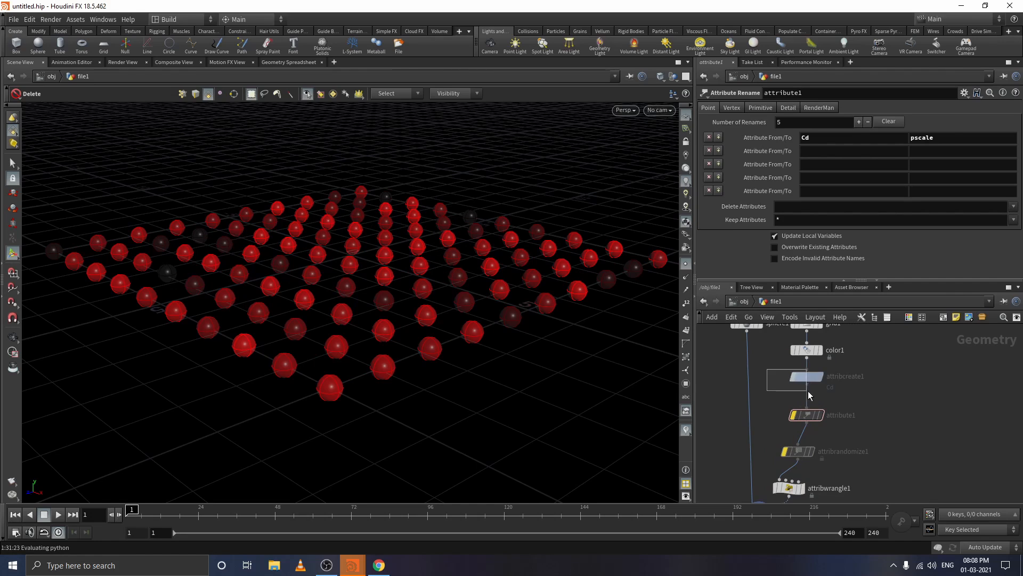
{"action": "left_click_drag", "start_coordinate": [808, 391], "coordinate": [826, 391]}
{"action": "left_click_drag", "start_coordinate": [823, 421], "coordinate": [823, 422]}
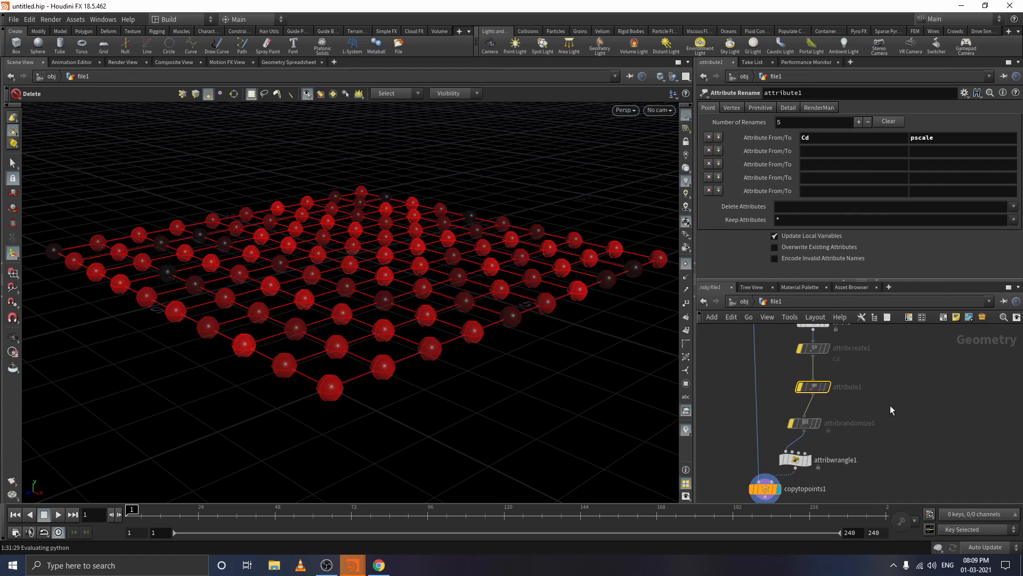
{"action": "middle_click_drag", "start_coordinate": [910, 445], "coordinate": [903, 398]}
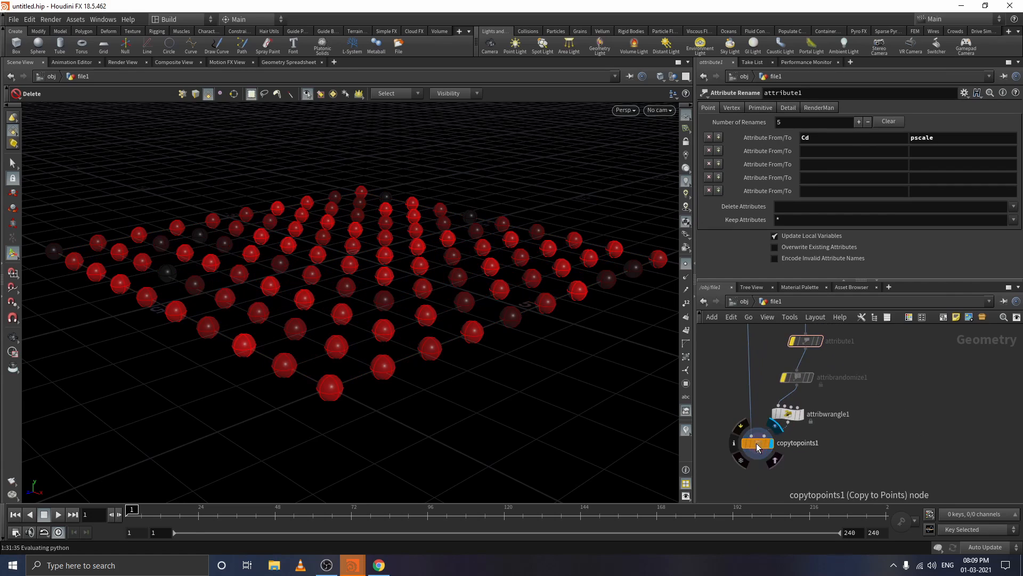
{"action": "left_click_drag", "start_coordinate": [756, 442], "coordinate": [757, 460]}
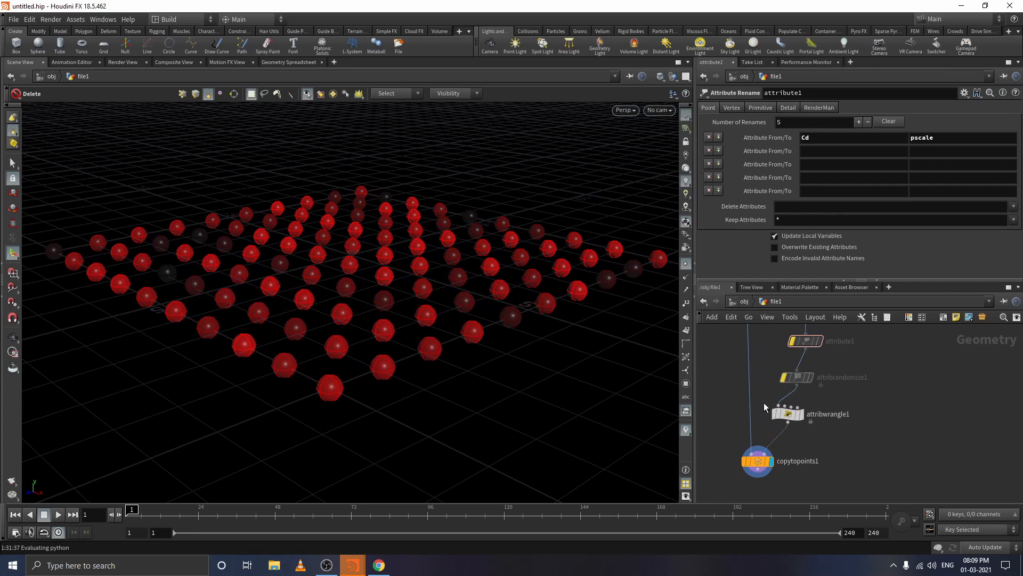
Step: Select attribwrangle1 and review its VEX expression and the full node network
{"action": "left_click", "coordinate": [785, 414]}
{"action": "left_click", "coordinate": [823, 180]}
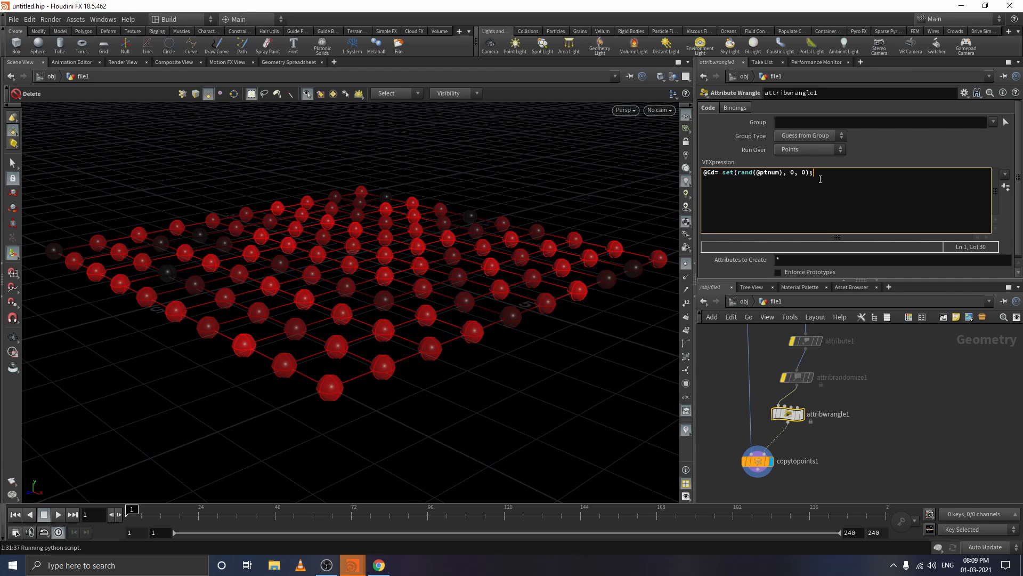
{"action": "scroll", "coordinate": [813, 432], "scroll_direction": "down", "scroll_amount": 3}
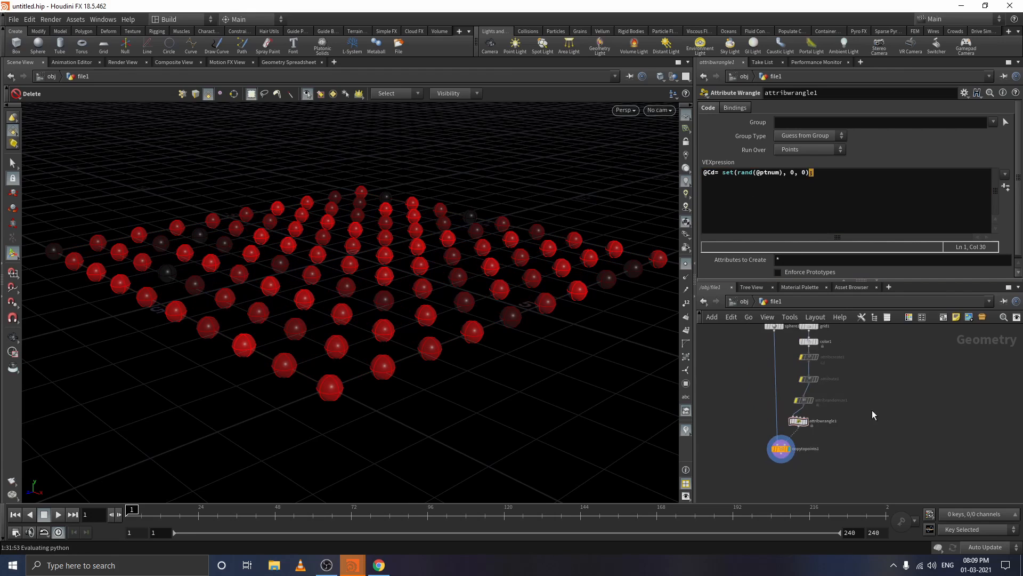
{"action": "scroll", "coordinate": [872, 415], "scroll_direction": "down", "scroll_amount": 2}
{"action": "scroll", "coordinate": [870, 443], "scroll_direction": "up", "scroll_amount": 5}
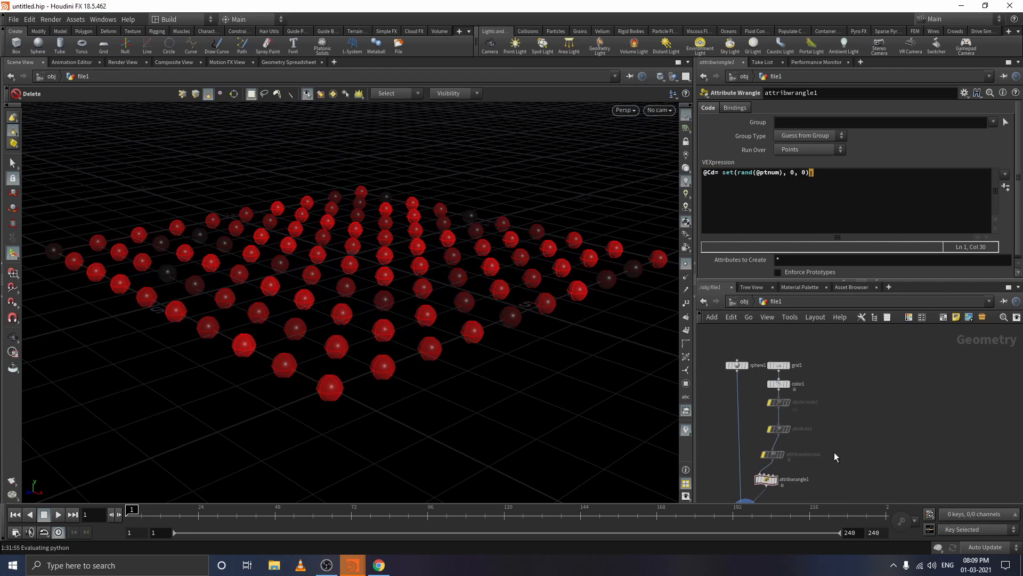
{"action": "middle_click_drag", "start_coordinate": [846, 446], "coordinate": [866, 412]}
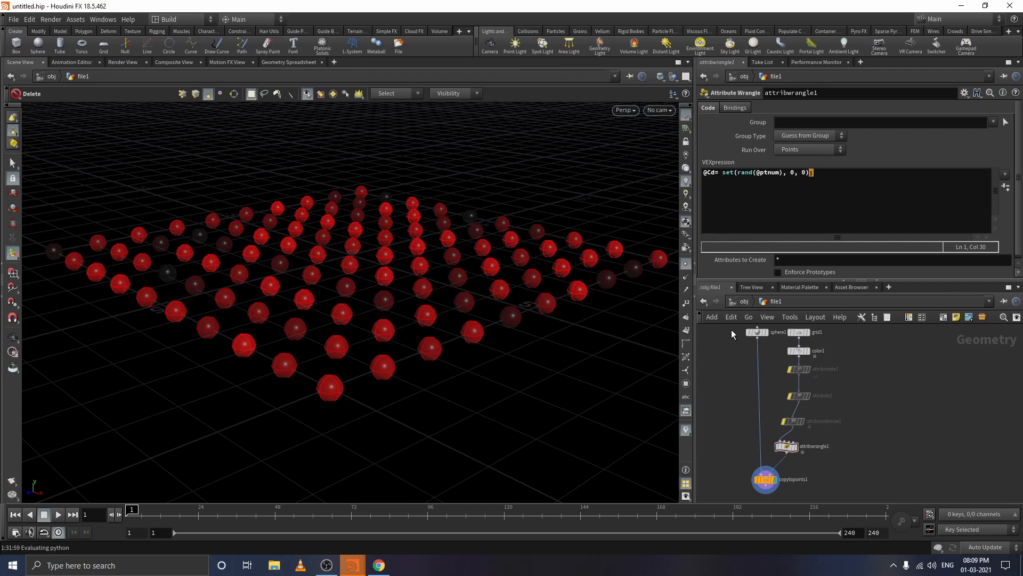
Step: Select all nodes in the file1 network and delete them
{"action": "left_click_drag", "start_coordinate": [732, 330], "coordinate": [840, 484]}
{"action": "scroll", "coordinate": [869, 447], "scroll_direction": "up", "scroll_amount": 2}
{"action": "scroll", "coordinate": [852, 440], "scroll_direction": "down", "scroll_amount": 3}
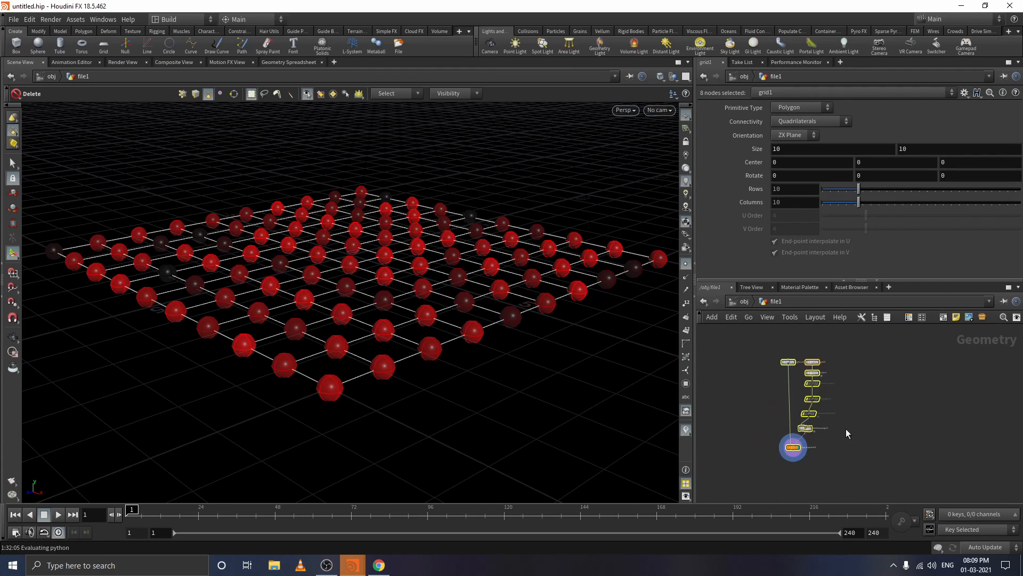
{"action": "middle_click_drag", "start_coordinate": [878, 430], "coordinate": [897, 439]}
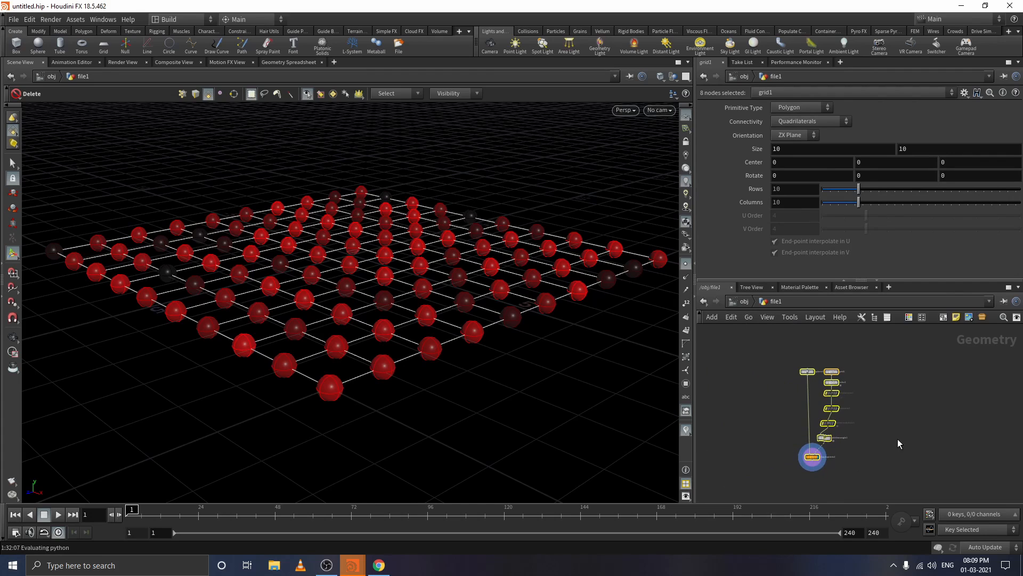
{"action": "key", "text": "Delete"}
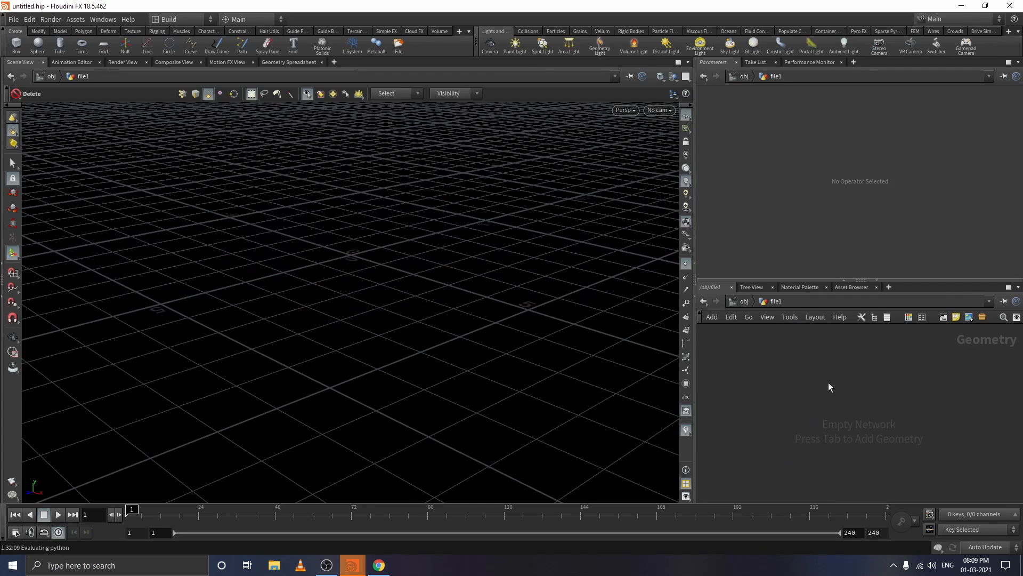
Step: Add a Sphere node to the empty file1 network
{"action": "key", "text": "Tab"}
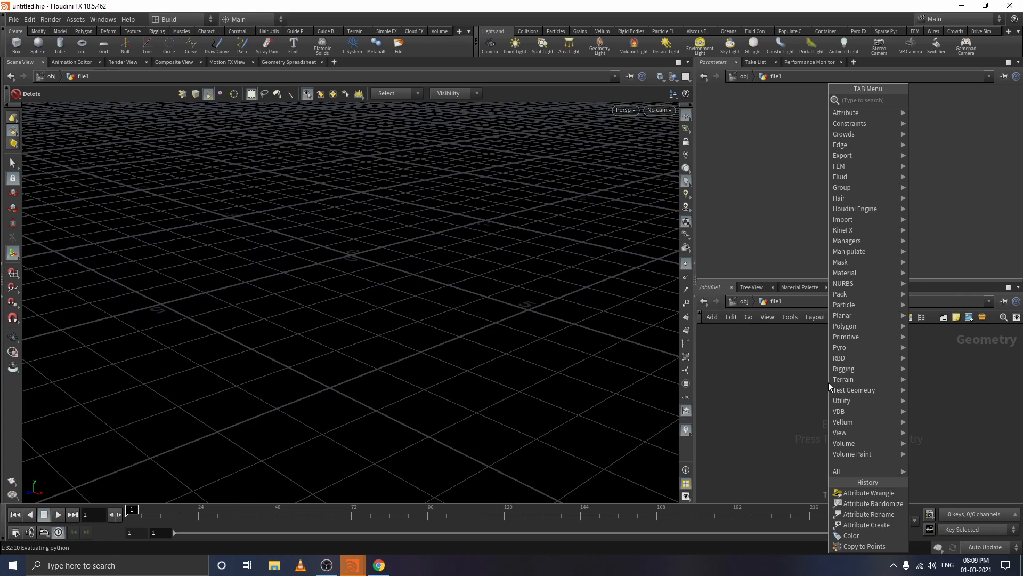
{"action": "type", "text": "spher"}
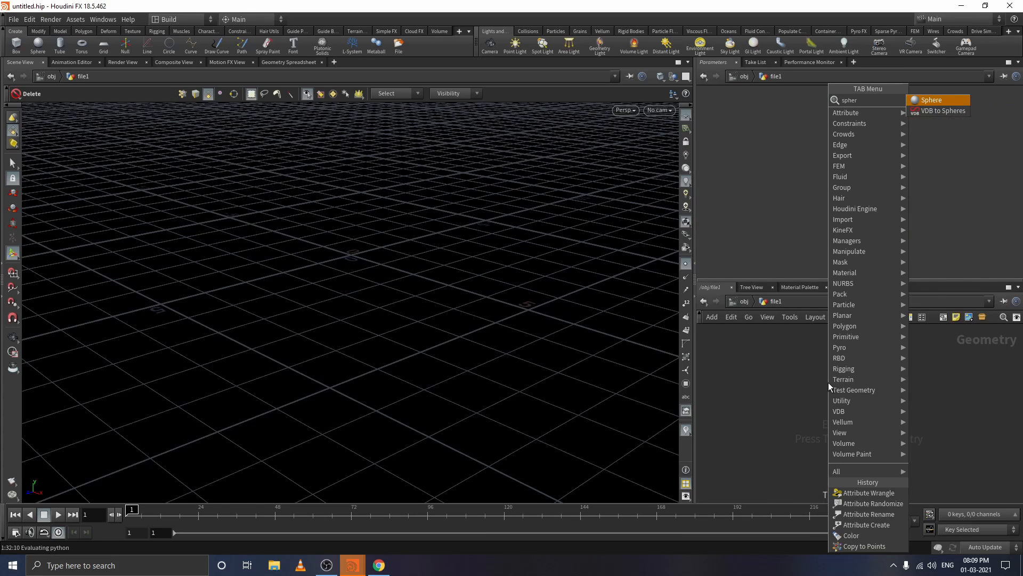
{"action": "key", "text": "Return"}
{"action": "left_click", "coordinate": [883, 365]}
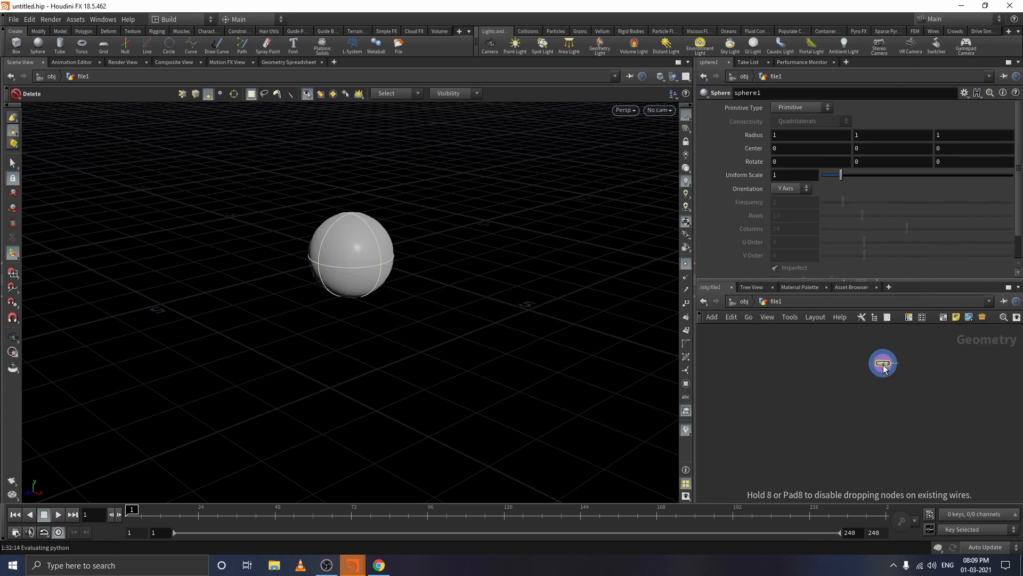
Step: Add an Attribute VOP node below sphere1
{"action": "key", "text": "Tab"}
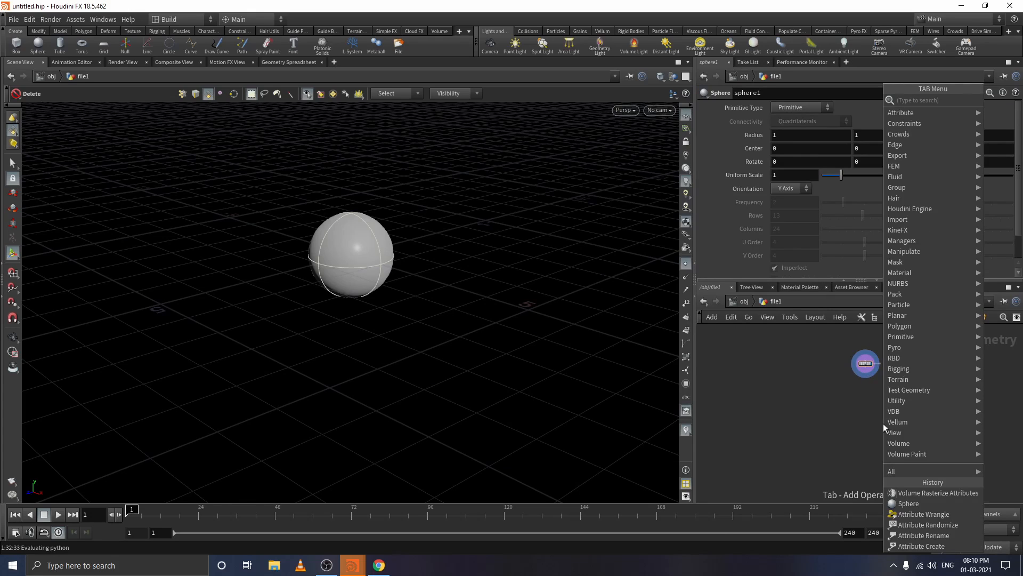
{"action": "type", "text": "attr"}
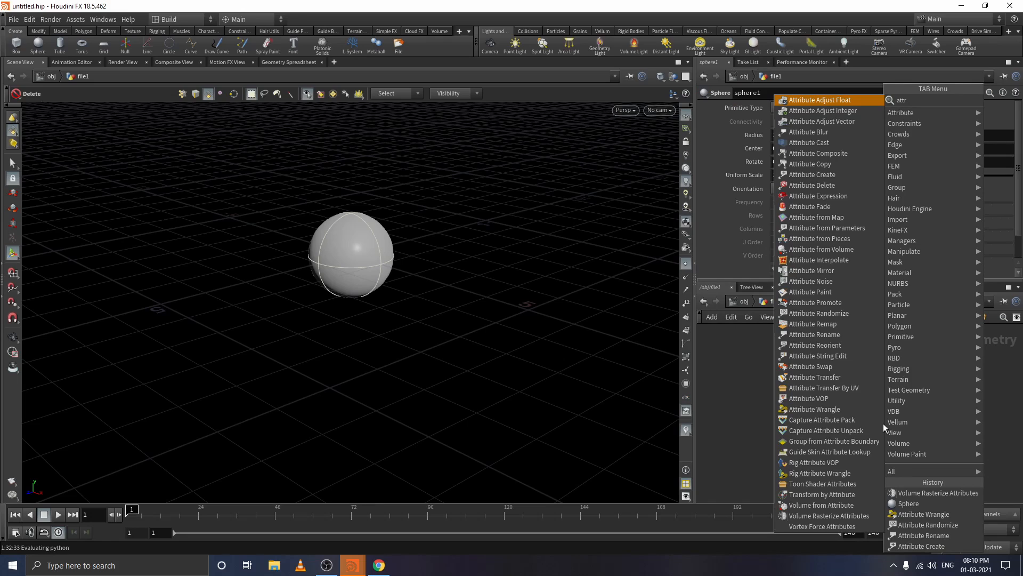
{"action": "left_click", "coordinate": [835, 399]}
{"action": "left_click", "coordinate": [866, 400]}
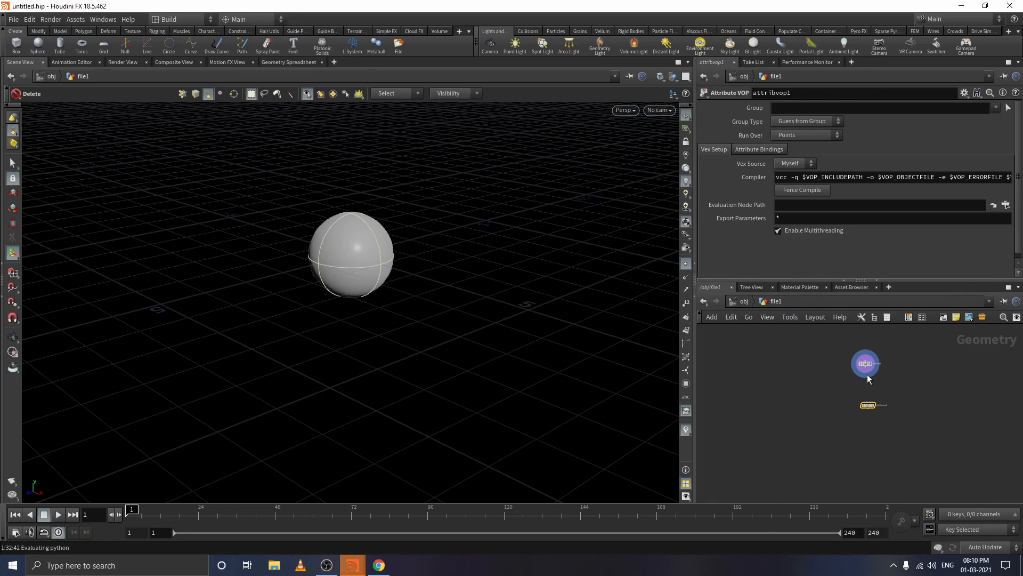
Step: Connect sphere1 to the first input of attribvop1 and place attribvop1 directly beneath the sphere node
{"action": "scroll", "coordinate": [893, 380], "scroll_direction": "up", "scroll_amount": 3}
{"action": "left_click_drag", "start_coordinate": [836, 441], "coordinate": [830, 439]}
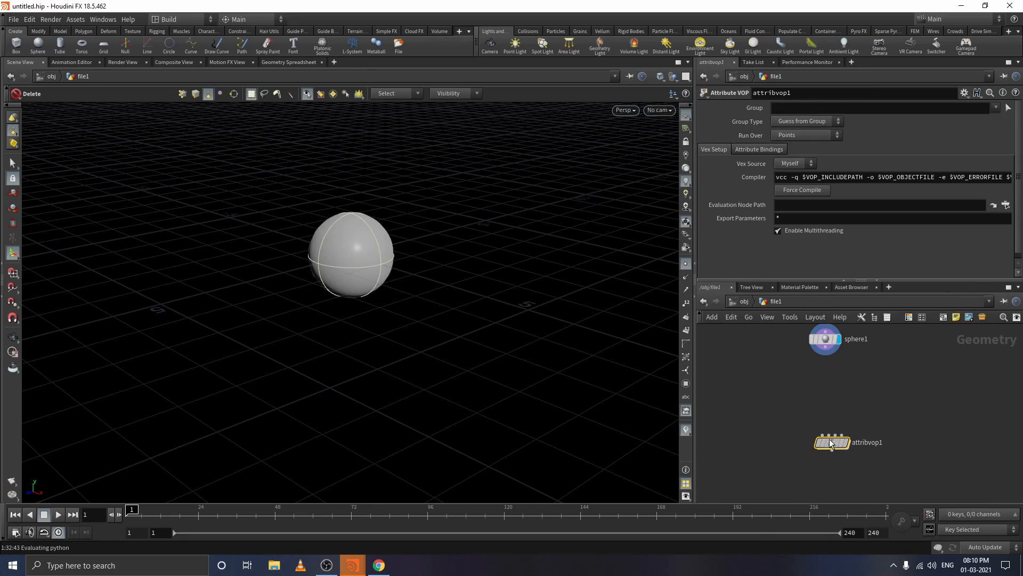
{"action": "left_click_drag", "start_coordinate": [827, 352], "coordinate": [816, 433]}
{"action": "middle_click_drag", "start_coordinate": [840, 386], "coordinate": [849, 426]}
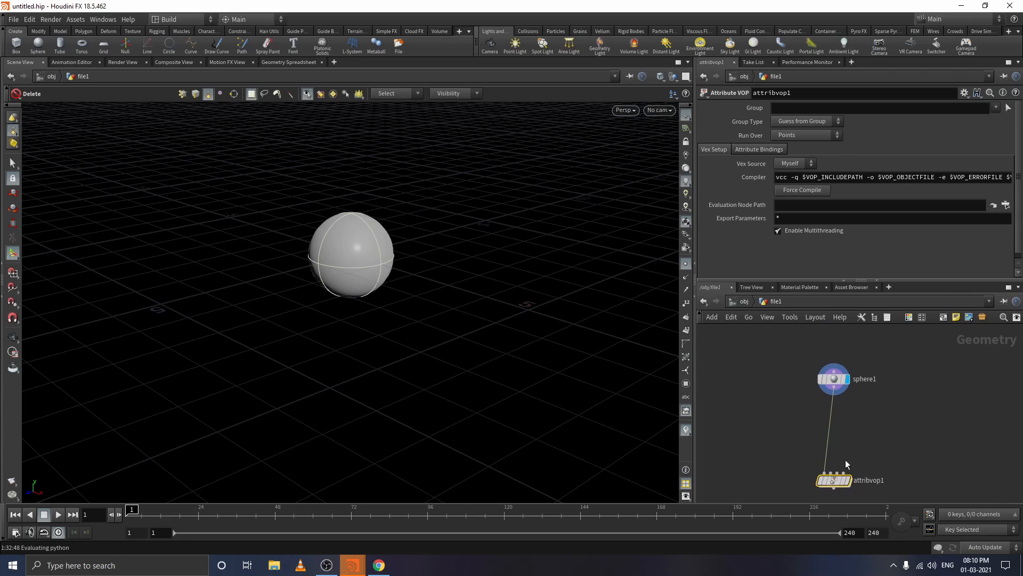
{"action": "mouse_move", "coordinate": [833, 482]}
{"action": "left_click_drag", "start_coordinate": [833, 482], "coordinate": [834, 461]}
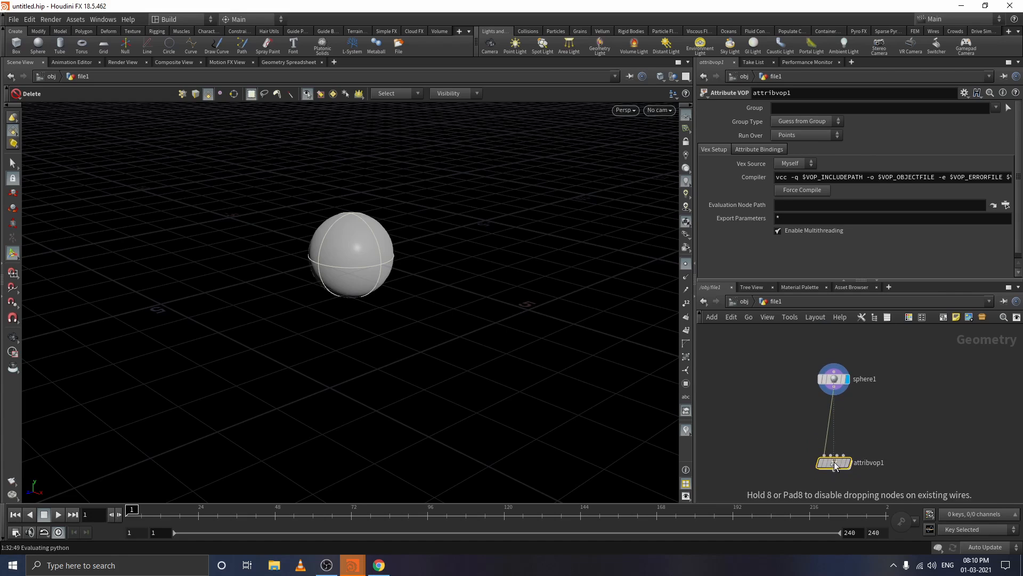
Step: Enter the attribvop1 network and add an Anti-Aliased Flow Noise node between geometryvopglobal1 and geometryvopoutput1
{"action": "double_click", "coordinate": [834, 461]}
{"action": "scroll", "coordinate": [881, 438], "scroll_direction": "up", "scroll_amount": 4}
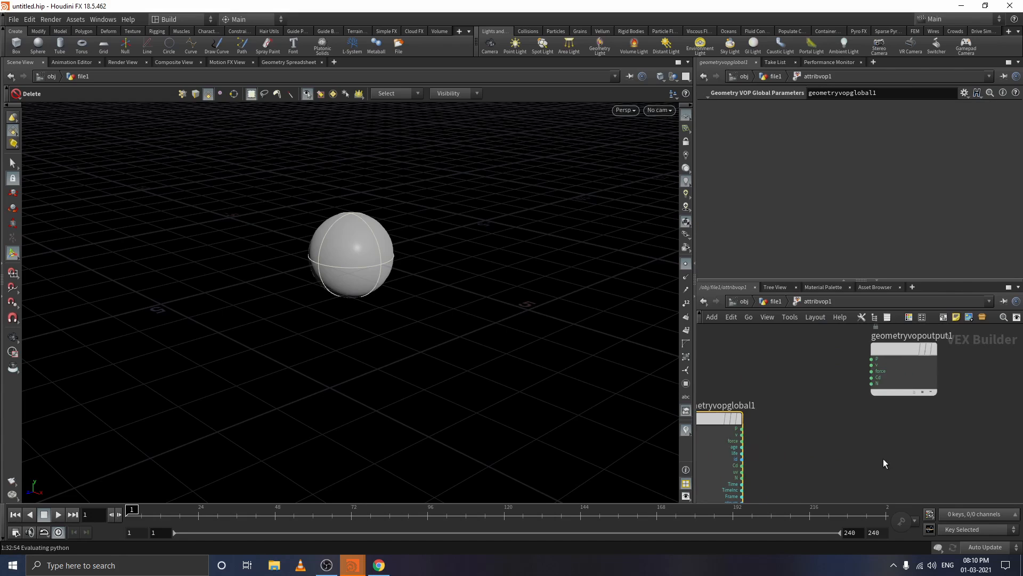
{"action": "scroll", "coordinate": [884, 462], "scroll_direction": "down", "scroll_amount": 2}
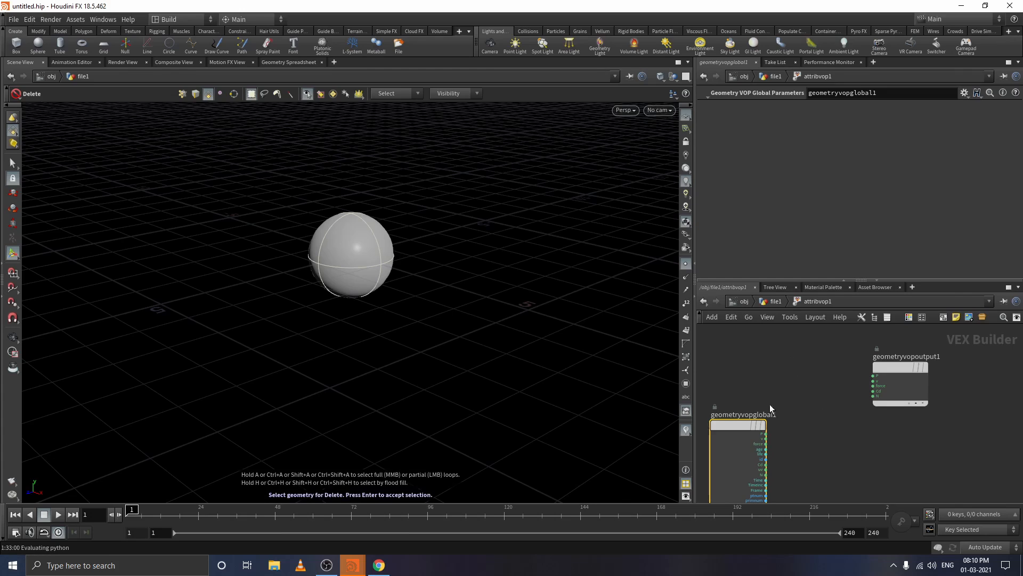
{"action": "middle_click_drag", "start_coordinate": [814, 427], "coordinate": [834, 432]}
{"action": "key", "text": "Tab"}
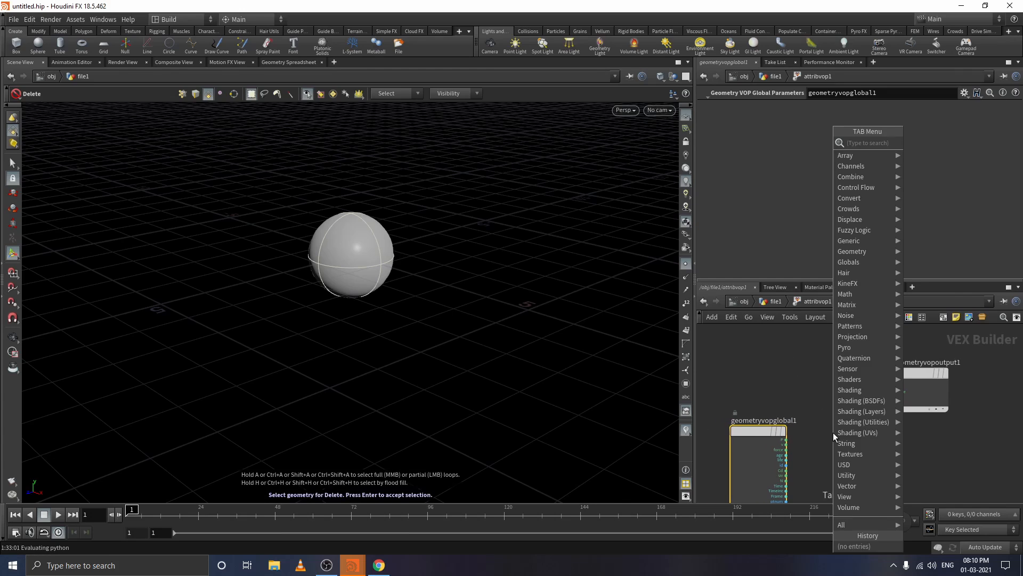
{"action": "type", "text": "aa"}
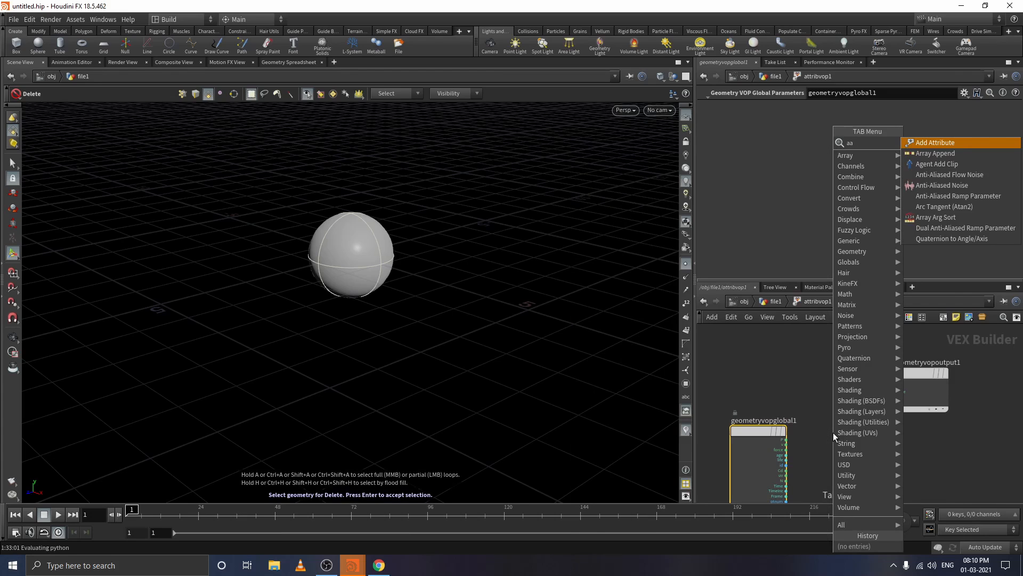
{"action": "key", "text": "BackSpace"}
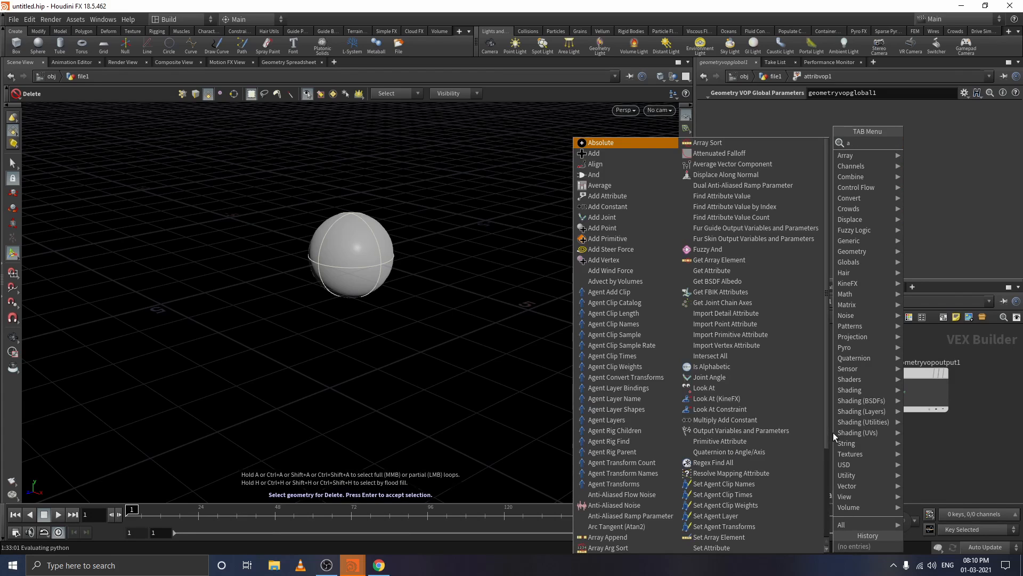
{"action": "key", "text": "BackSpace"}
{"action": "type", "text": "an"}
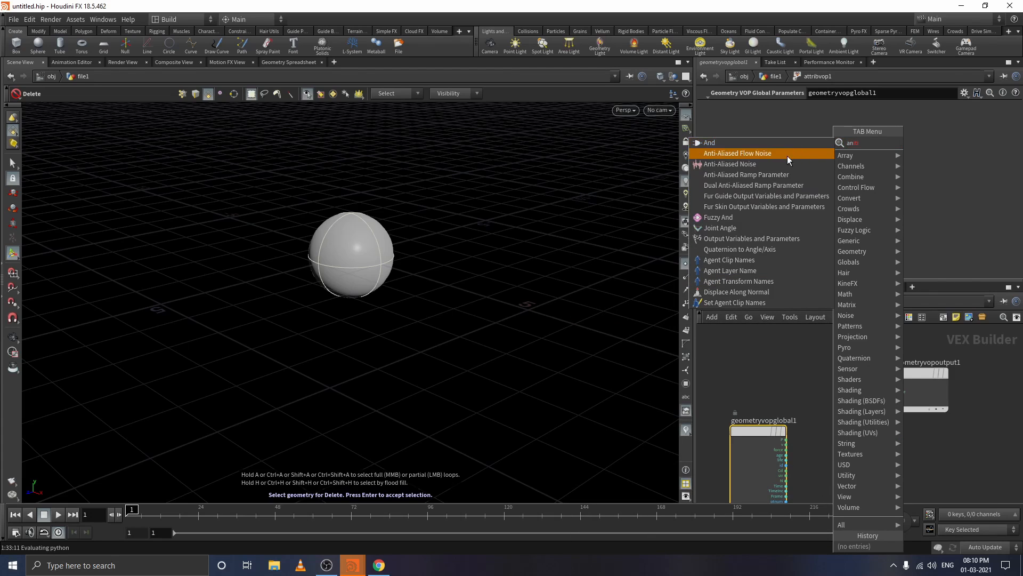
{"action": "left_click", "coordinate": [788, 154]}
{"action": "left_click", "coordinate": [832, 426]}
Step: Wire P from geometryvopglobal1 into the flow noise's pos input and the noise output into P on geometryvopoutput1, shifting geometryvopglobal1 down
{"action": "left_click_drag", "start_coordinate": [761, 432], "coordinate": [946, 361]}
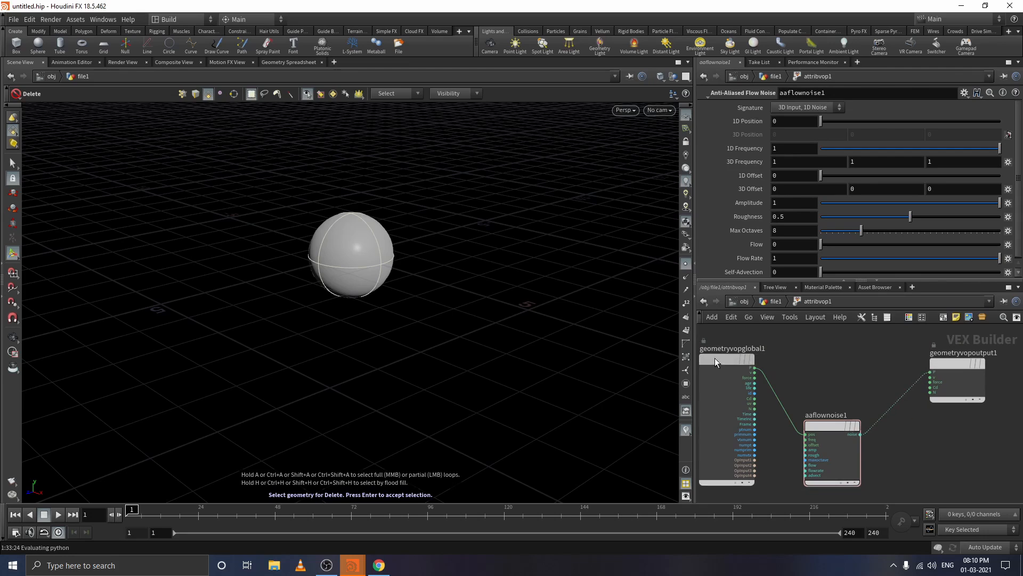
{"action": "left_click_drag", "start_coordinate": [714, 359], "coordinate": [722, 384]}
Step: Add an Add node above aaflownoise1 and wire P from geometryvopglobal1 through it into P on geometryvopoutput1
{"action": "key", "text": "Tab"}
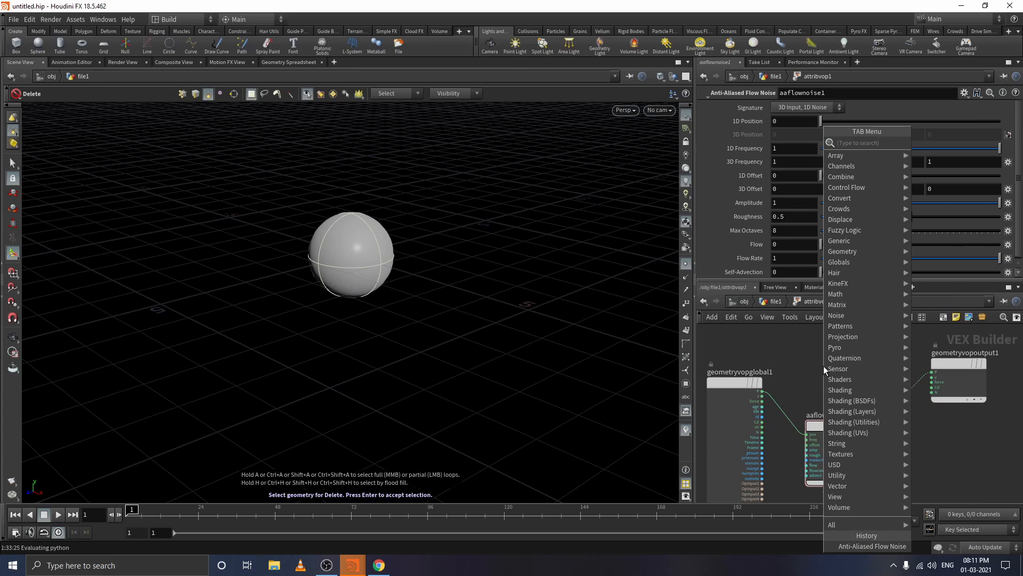
{"action": "type", "text": "add"}
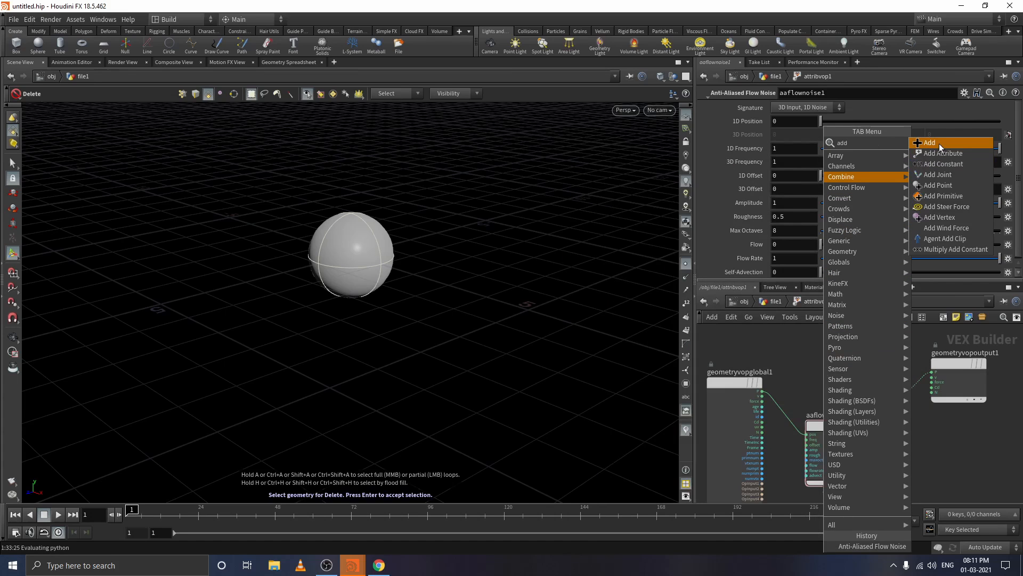
{"action": "left_click", "coordinate": [939, 143]}
{"action": "left_click", "coordinate": [834, 366]}
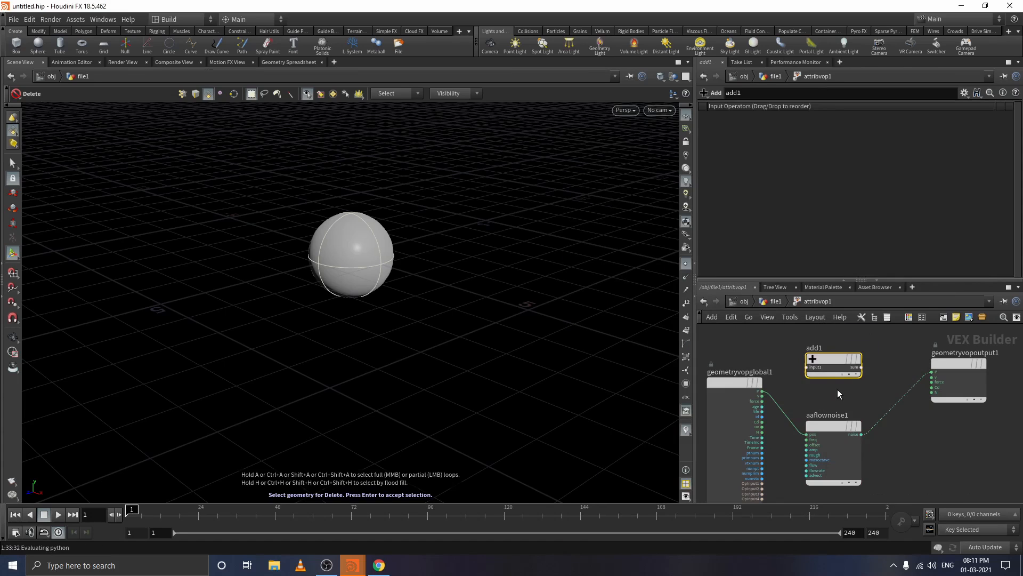
{"action": "left_click_drag", "start_coordinate": [762, 391], "coordinate": [933, 372]}
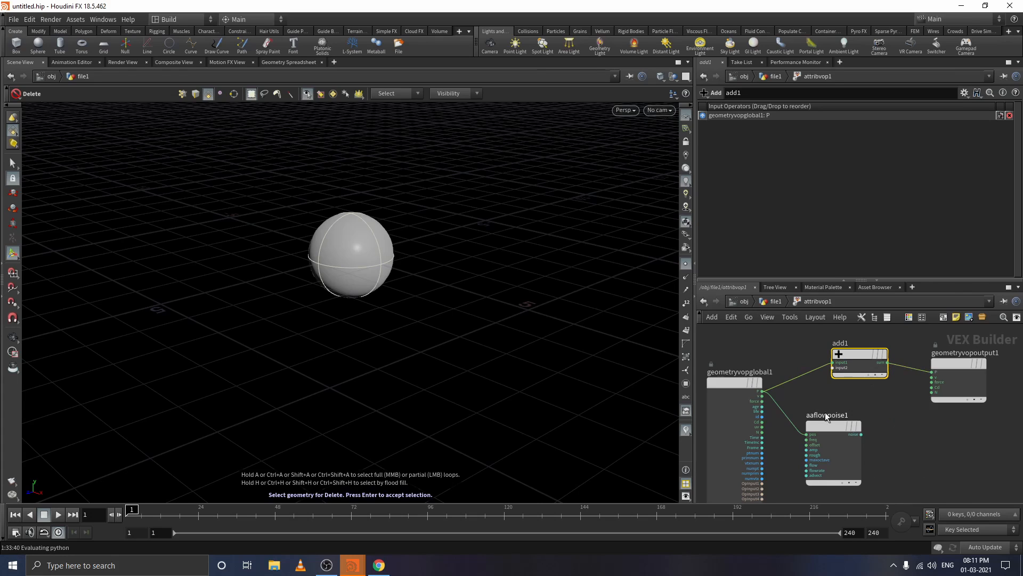
Step: Reposition aaflownoise1 and add1, and connect the noise output to the second input of add1
{"action": "left_click_drag", "start_coordinate": [827, 432], "coordinate": [813, 438]}
{"action": "left_click_drag", "start_coordinate": [850, 371], "coordinate": [872, 388]}
{"action": "left_click_drag", "start_coordinate": [849, 441], "coordinate": [855, 384]}
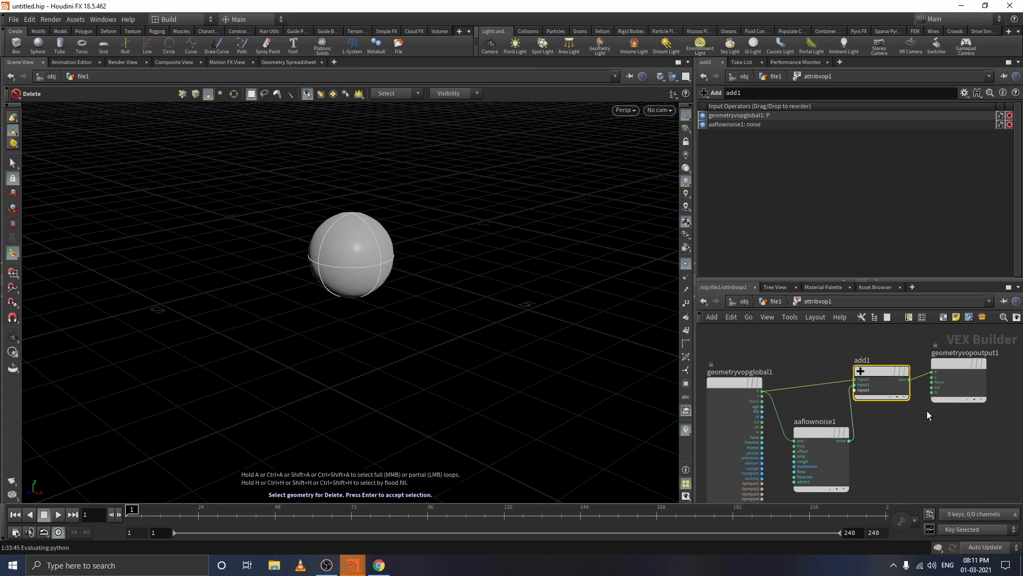
Step: Line up geometryvopoutput1 and geometryvopglobal1 with add1, and return to the file1 network
{"action": "left_click_drag", "start_coordinate": [952, 398], "coordinate": [970, 406]}
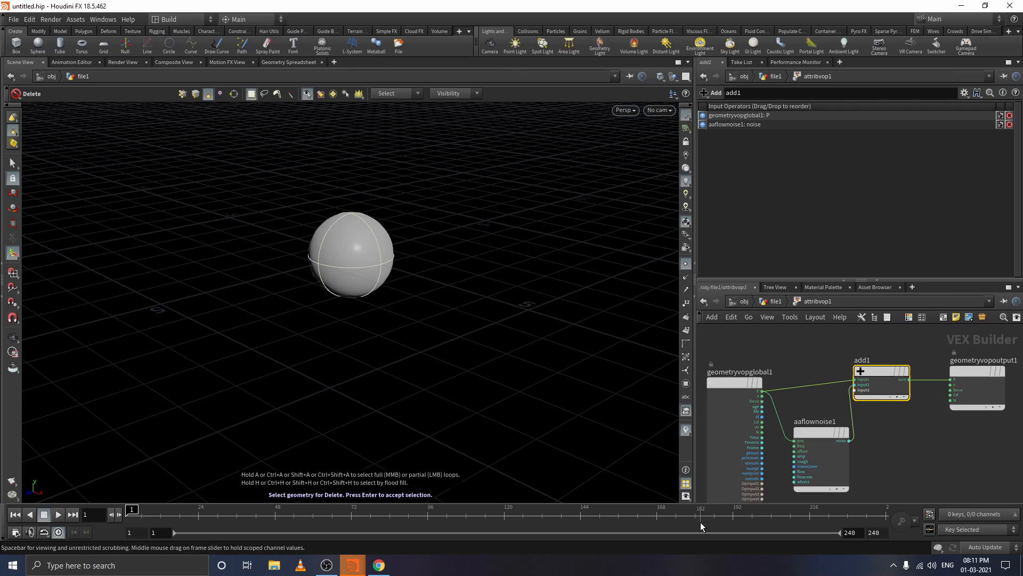
{"action": "left_click_drag", "start_coordinate": [722, 384], "coordinate": [721, 372]}
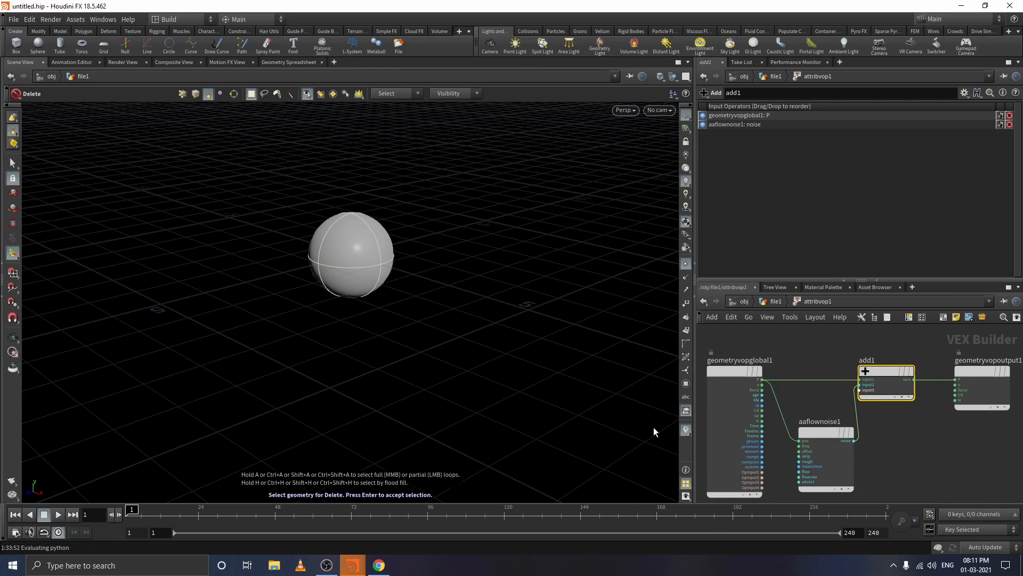
{"action": "left_click", "coordinate": [776, 302]}
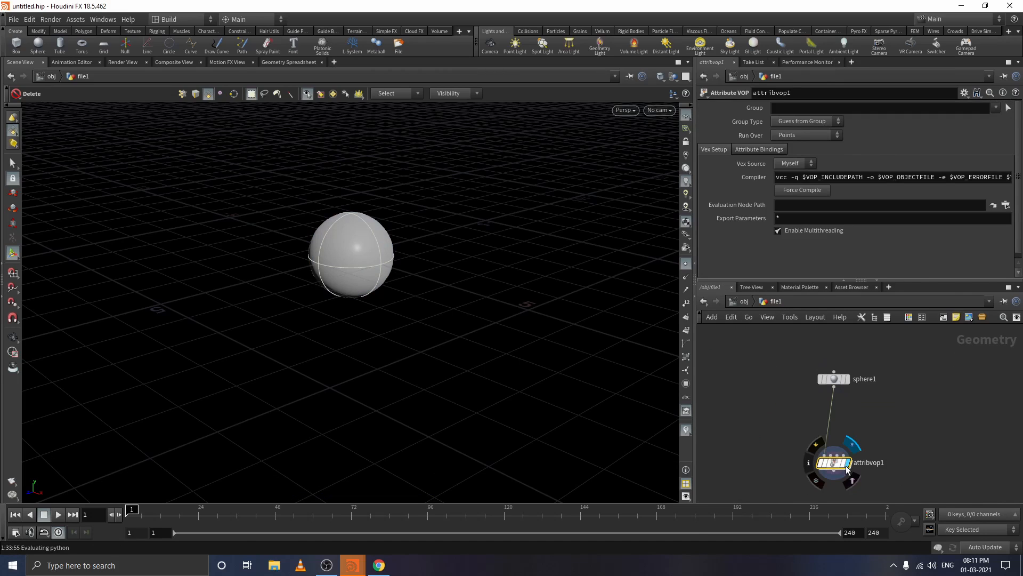
Step: Set the primitive type of sphere1 to Polygon
{"action": "left_click", "coordinate": [834, 379]}
{"action": "left_click", "coordinate": [793, 108]}
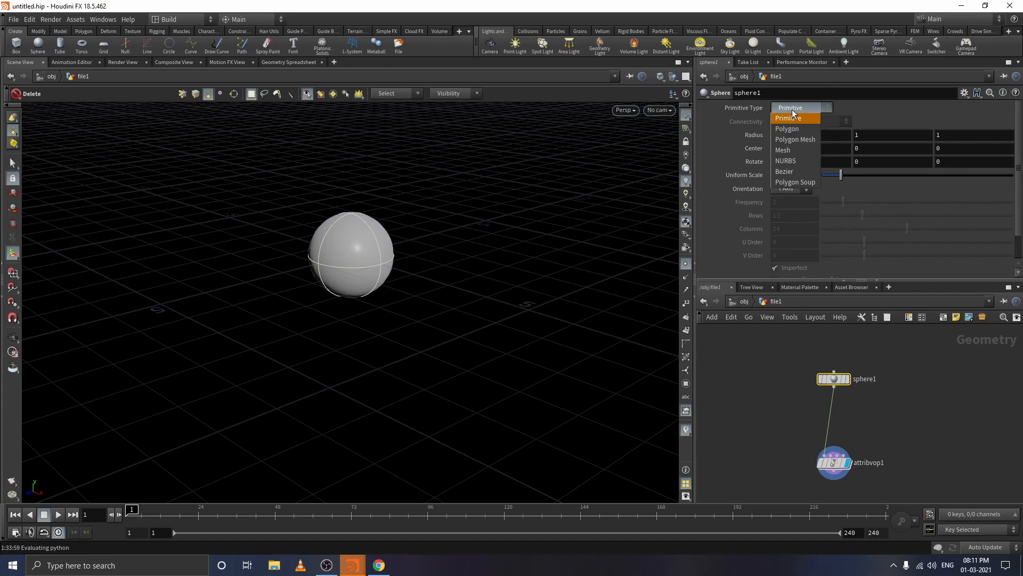
{"action": "left_click", "coordinate": [795, 128]}
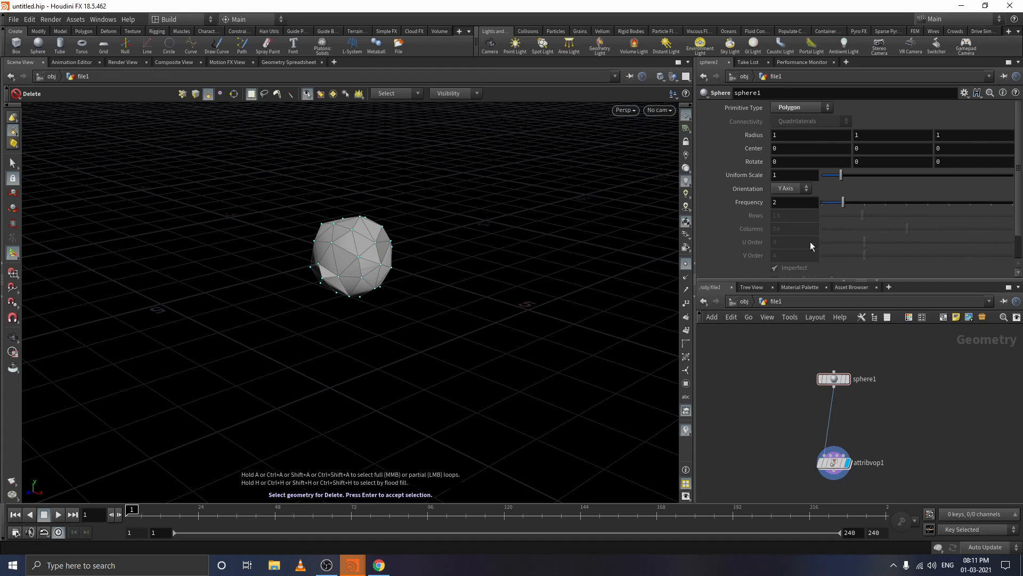
Step: Create input parameters for the aaflownoise1 node inside attribvop1, and return to the file1 network
{"action": "double_click", "coordinate": [837, 465]}
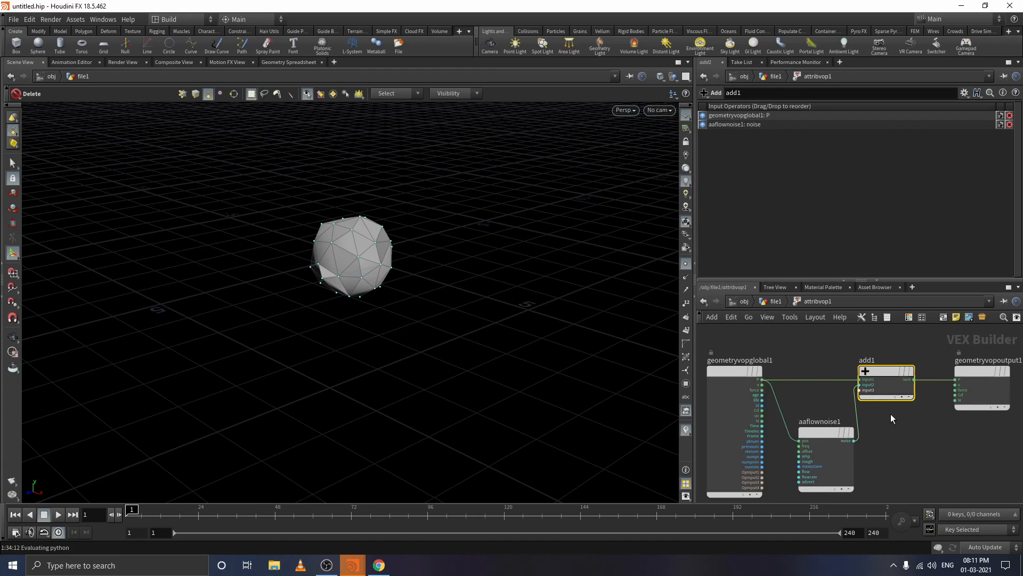
{"action": "right_click", "coordinate": [820, 433]}
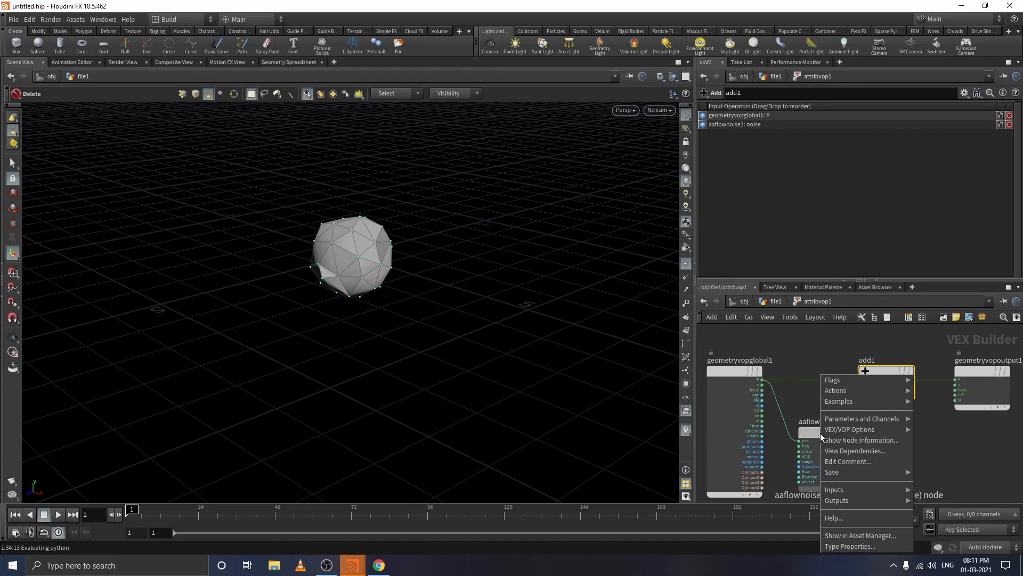
{"action": "mouse_move", "coordinate": [824, 435]}
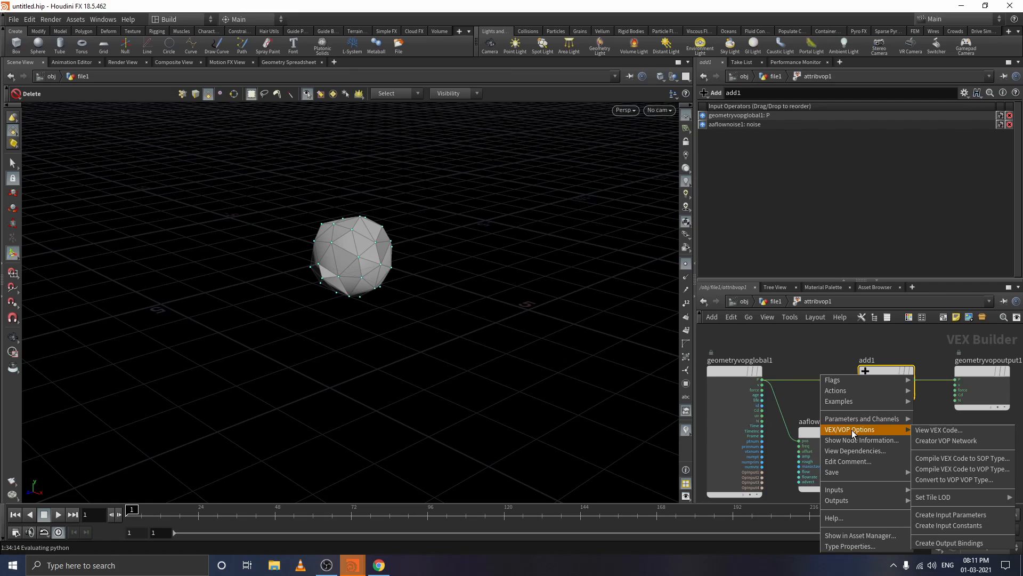
{"action": "left_click", "coordinate": [958, 516]}
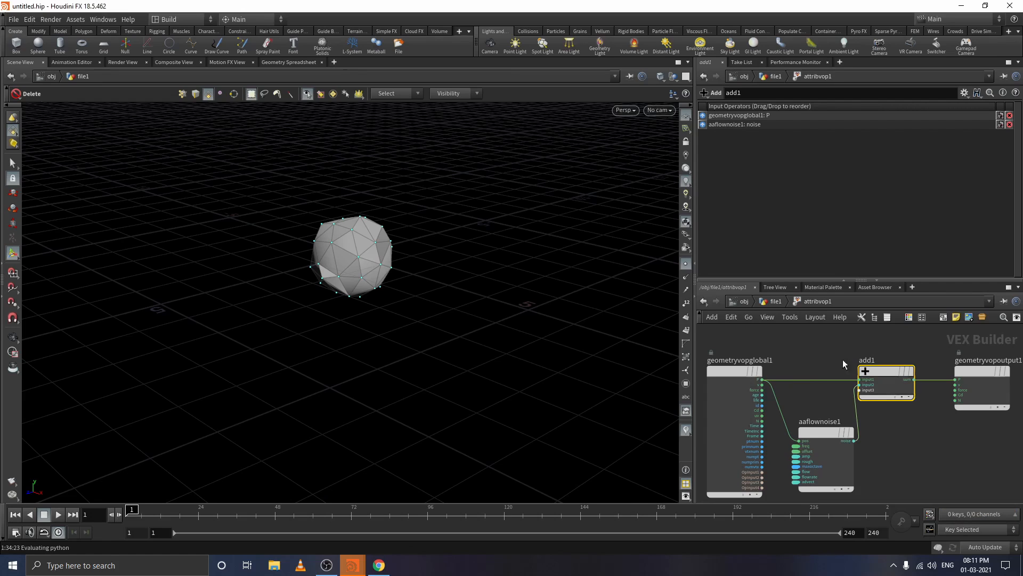
{"action": "left_click", "coordinate": [772, 302]}
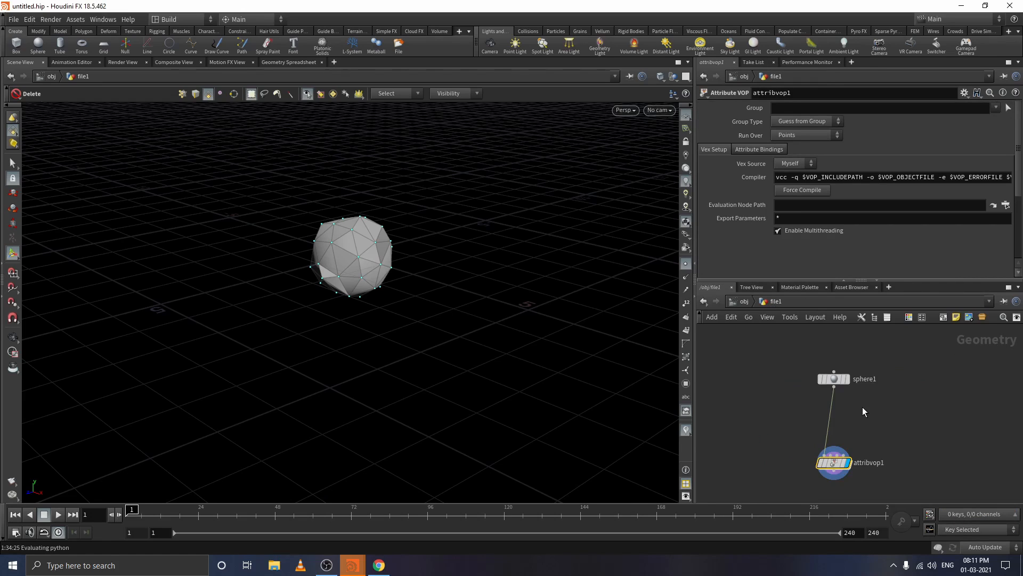
Step: Try an amplitude of about -0.017, a roughness of about 0.279 and different frequency values on attribvop1, undoing the roughness change
{"action": "scroll", "coordinate": [917, 260], "scroll_direction": "down", "scroll_amount": 4}
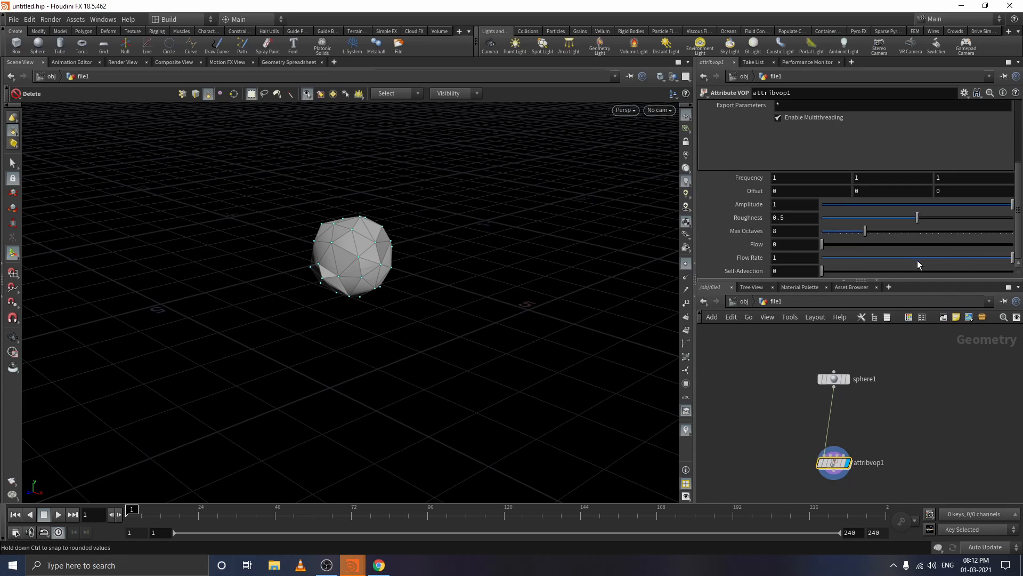
{"action": "left_click_drag", "start_coordinate": [913, 209], "coordinate": [875, 223]}
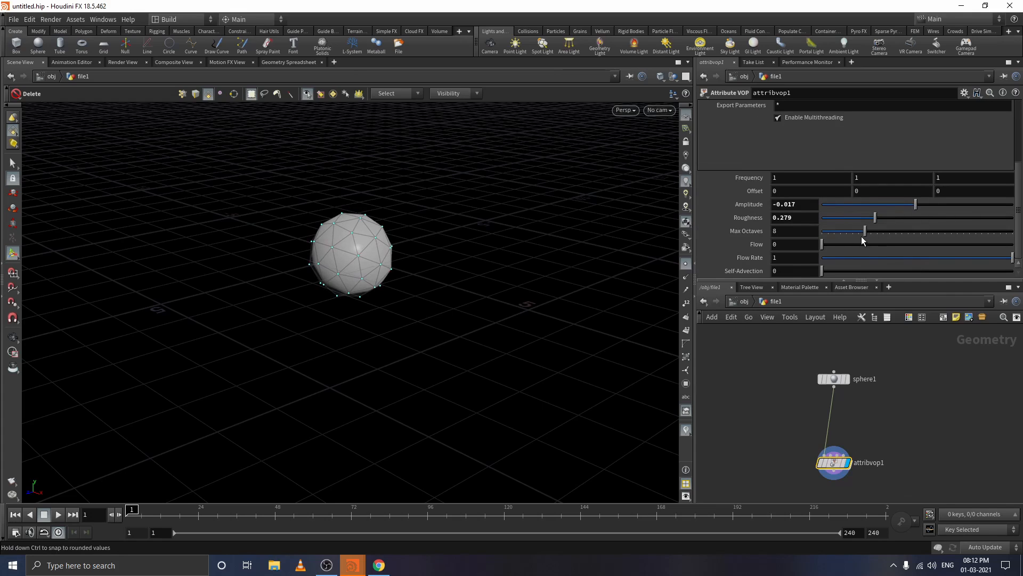
{"action": "key", "text": "ctrl+z"}
{"action": "middle_click_drag", "start_coordinate": [791, 177], "coordinate": [1011, 175]}
{"action": "key", "text": "ctrl+z"}
{"action": "middle_click", "coordinate": [895, 176]}
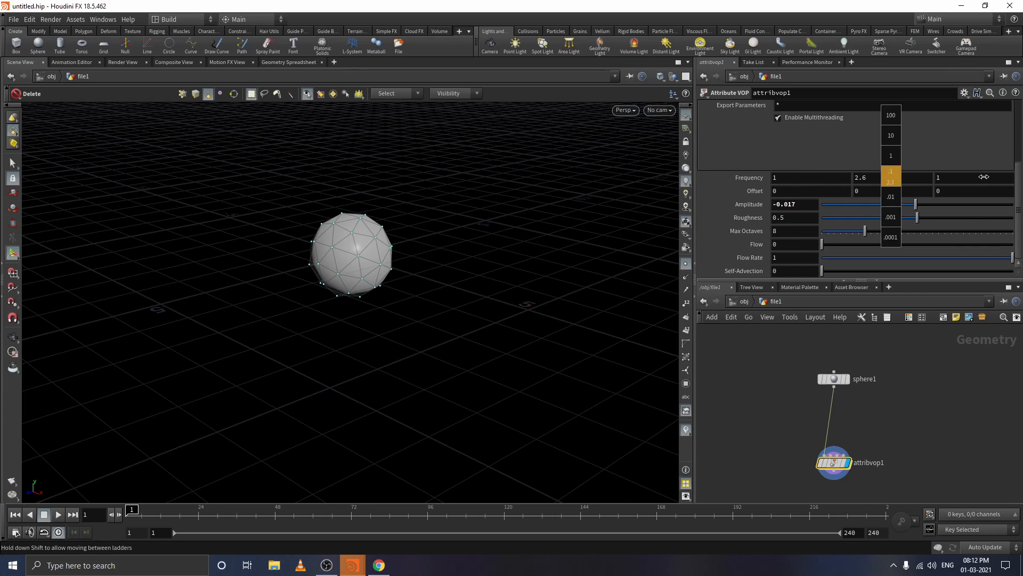
Step: Set attribvop1's amplitude to about -0.095, flow rate to about 0.154 and flow to 1
{"action": "left_click_drag", "start_coordinate": [840, 208], "coordinate": [909, 233]}
{"action": "left_click_drag", "start_coordinate": [861, 261], "coordinate": [851, 259]}
{"action": "left_click_drag", "start_coordinate": [823, 245], "coordinate": [1015, 244]}
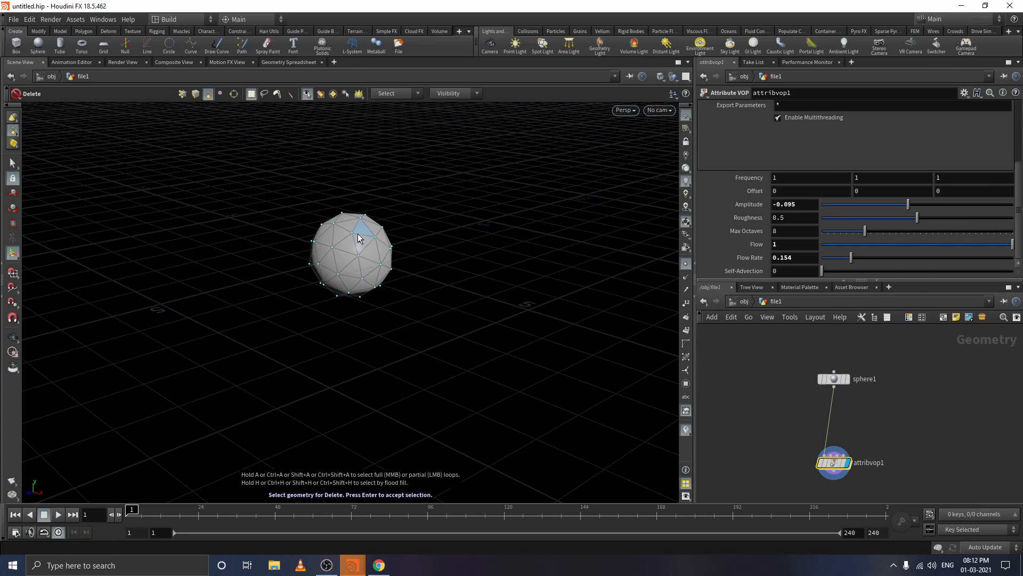
Step: Tune attribvop1's noise to about -0.626 amplitude, 0.38 roughness, 0.603 flow, 0.176 flow rate and 0.162 self-advection
{"action": "key", "text": "Escape"}
{"action": "right_click_drag", "start_coordinate": [364, 222], "coordinate": [355, 6], "text": "alt"}
{"action": "right_click_drag", "start_coordinate": [406, 266], "coordinate": [404, 152]}
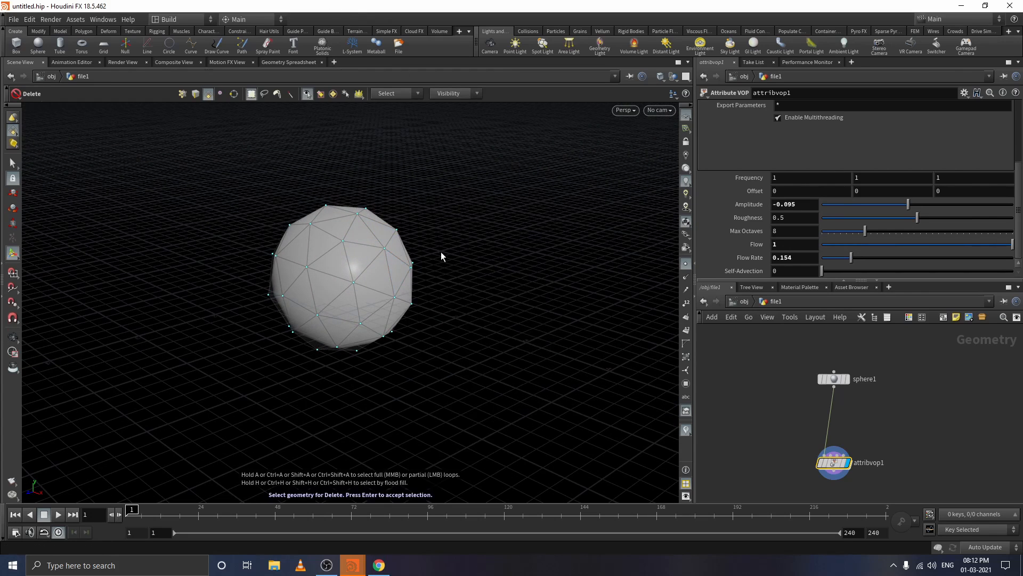
{"action": "right_click_drag", "start_coordinate": [440, 251], "coordinate": [437, 152]}
{"action": "right_click_drag", "start_coordinate": [448, 235], "coordinate": [456, 144], "text": "alt"}
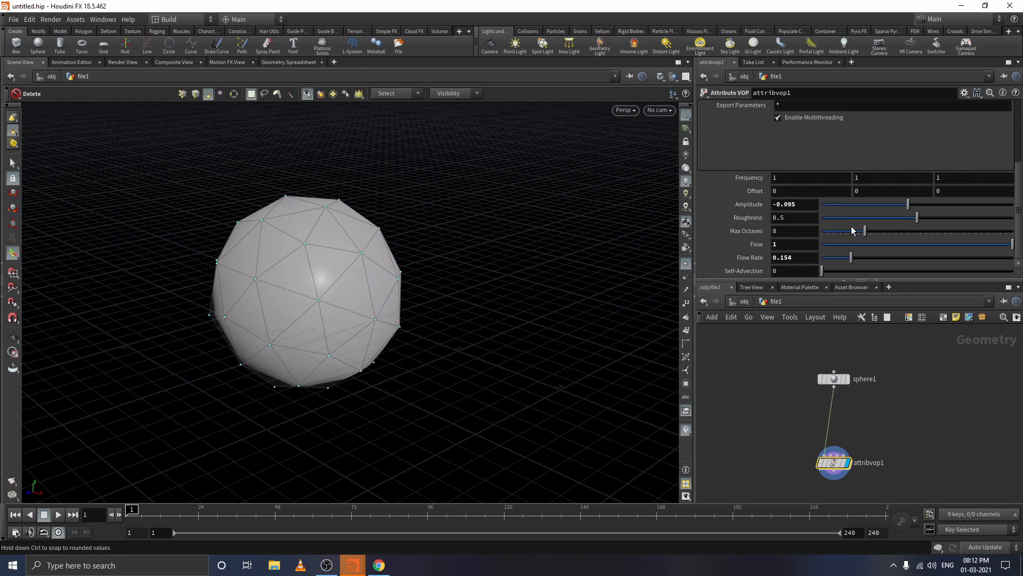
{"action": "left_click", "coordinate": [926, 244]}
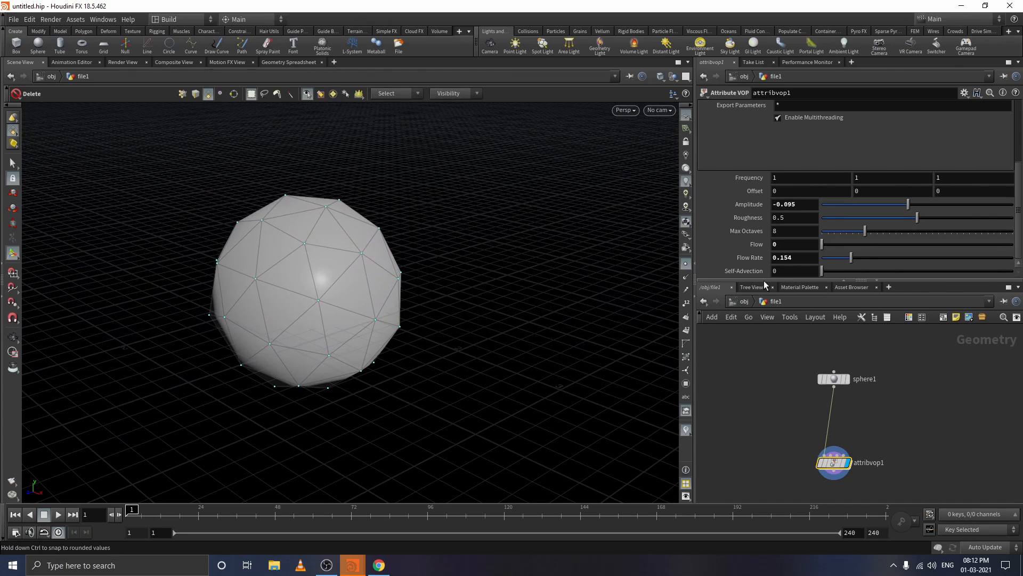
{"action": "left_click_drag", "start_coordinate": [930, 281], "coordinate": [821, 272]}
{"action": "left_click_drag", "start_coordinate": [917, 217], "coordinate": [895, 235]}
{"action": "left_click_drag", "start_coordinate": [929, 206], "coordinate": [859, 205]}
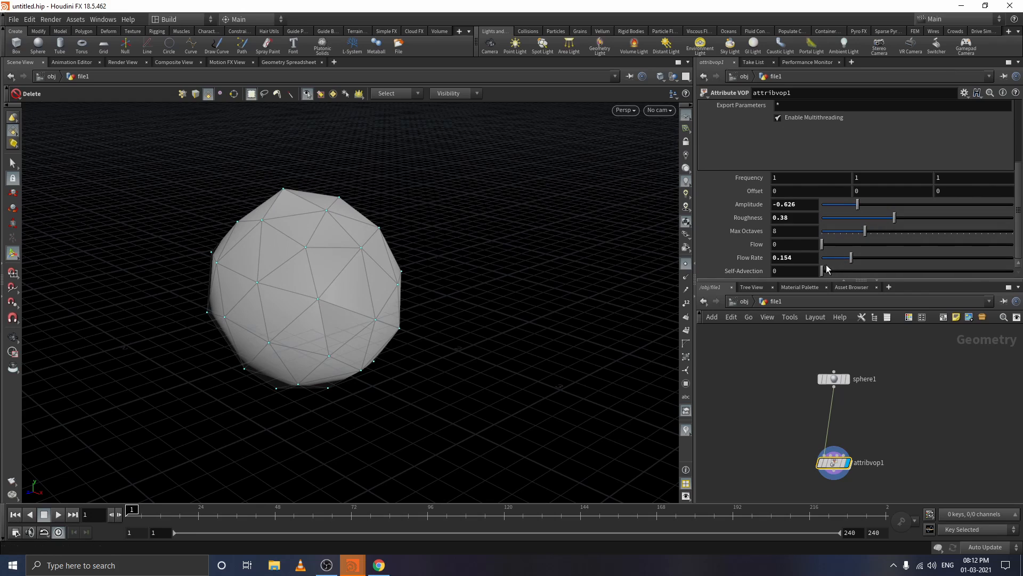
{"action": "mouse_move", "coordinate": [846, 270]}
{"action": "left_mouse_down"}
{"action": "mouse_move", "coordinate": [946, 271]}
{"action": "mouse_move", "coordinate": [853, 271]}
{"action": "mouse_move", "coordinate": [860, 258]}
{"action": "mouse_move", "coordinate": [981, 266]}
{"action": "mouse_move", "coordinate": [858, 273]}
{"action": "left_mouse_up"}
{"action": "left_click_drag", "start_coordinate": [843, 246], "coordinate": [937, 245]}
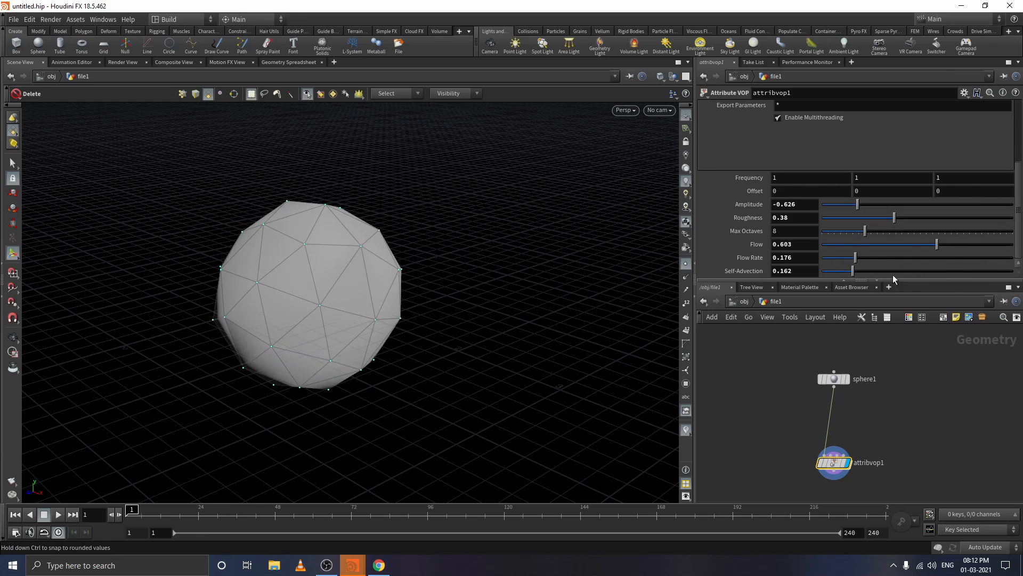
Step: Examine the node network inside attribvop1
{"action": "left_click_drag", "start_coordinate": [791, 443], "coordinate": [881, 481]}
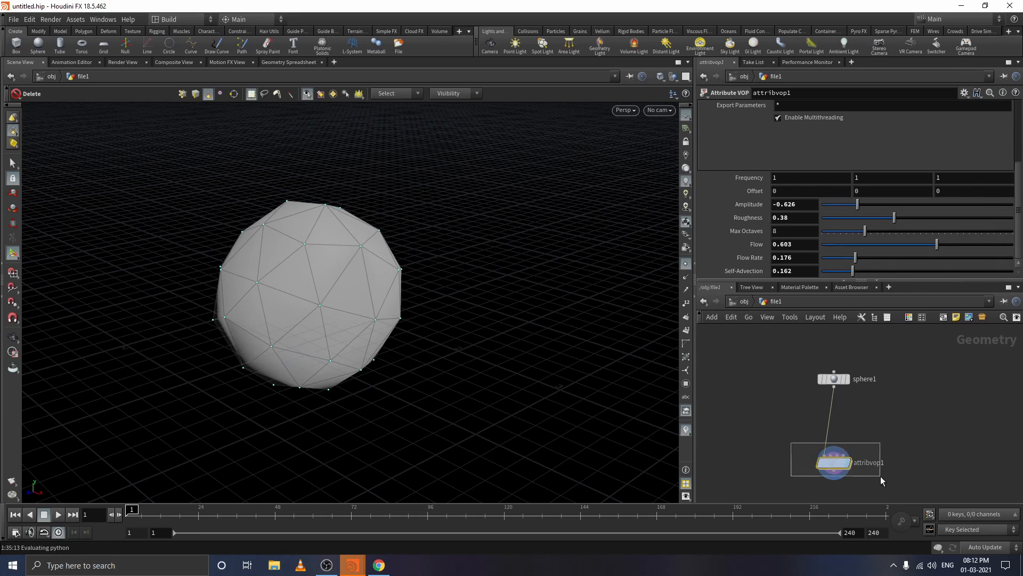
{"action": "double_click", "coordinate": [834, 463]}
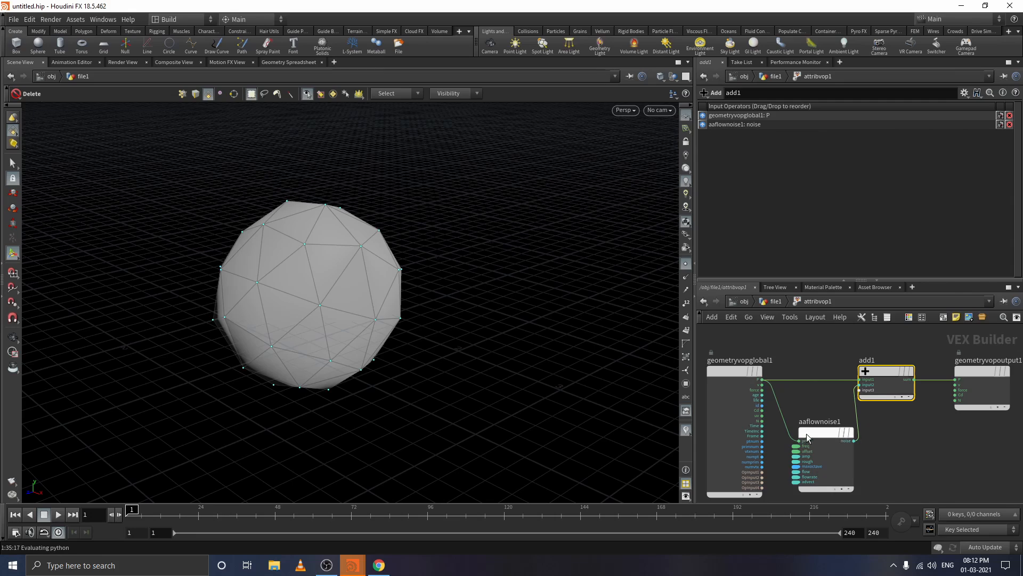
{"action": "left_click_drag", "start_coordinate": [826, 432], "coordinate": [815, 434]}
{"action": "scroll", "coordinate": [814, 405], "scroll_direction": "down", "scroll_amount": 3}
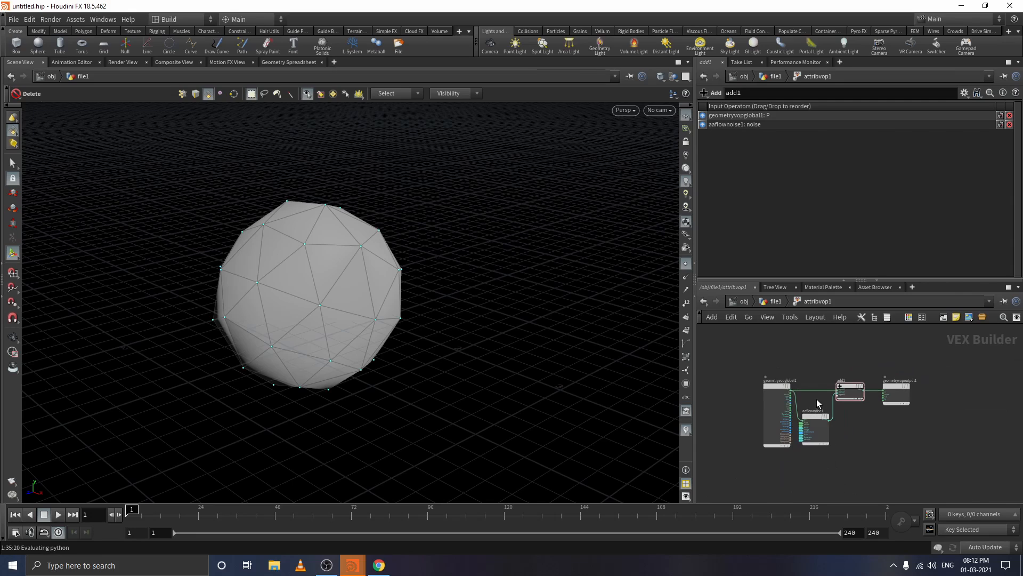
Step: Go up to the object level, re-enter file1 and delete the attribvop1 node
{"action": "left_click", "coordinate": [776, 302]}
{"action": "left_click", "coordinate": [744, 302]}
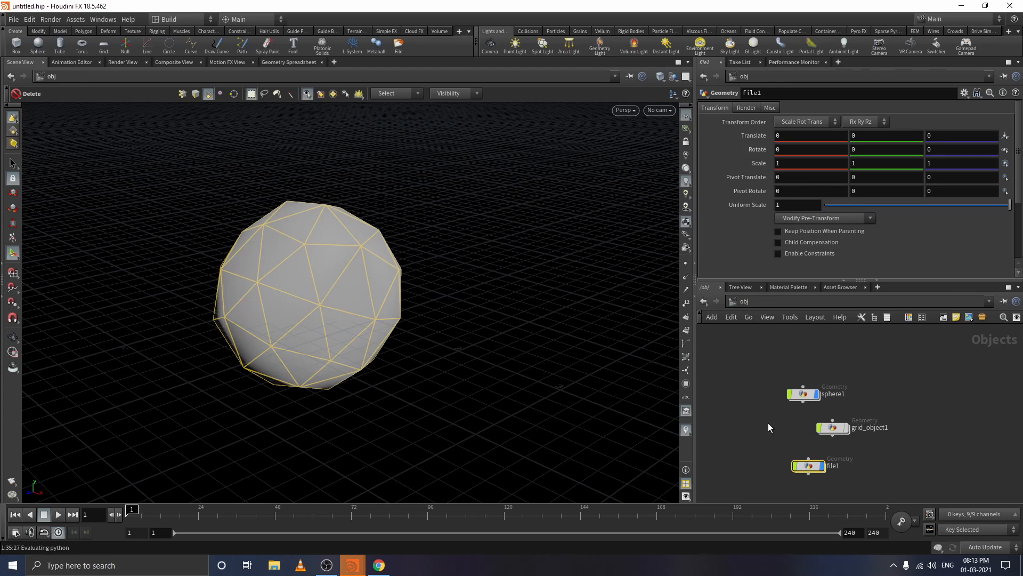
{"action": "left_click_drag", "start_coordinate": [771, 425], "coordinate": [878, 412]}
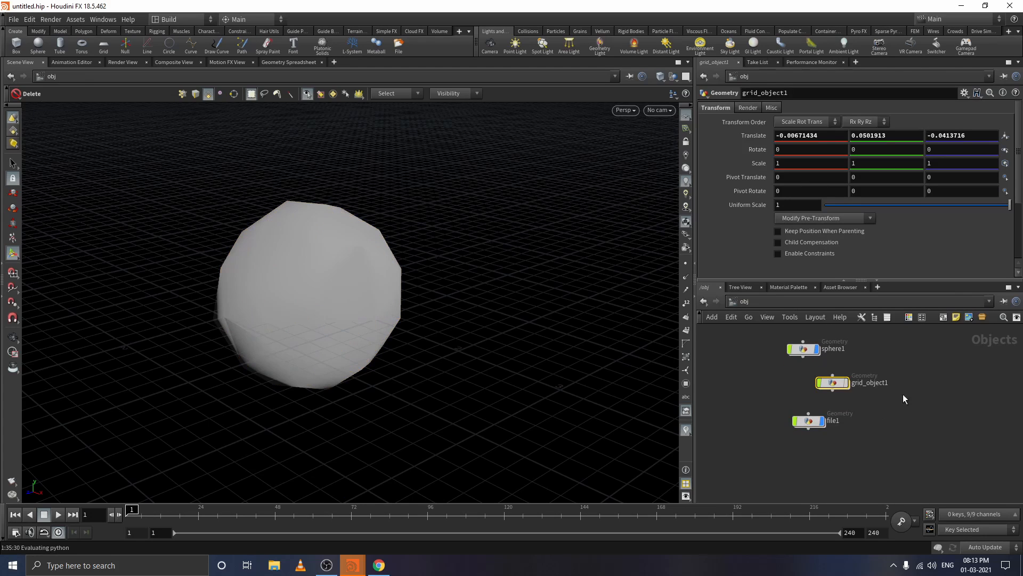
{"action": "left_click", "coordinate": [808, 421]}
{"action": "double_click", "coordinate": [809, 421]}
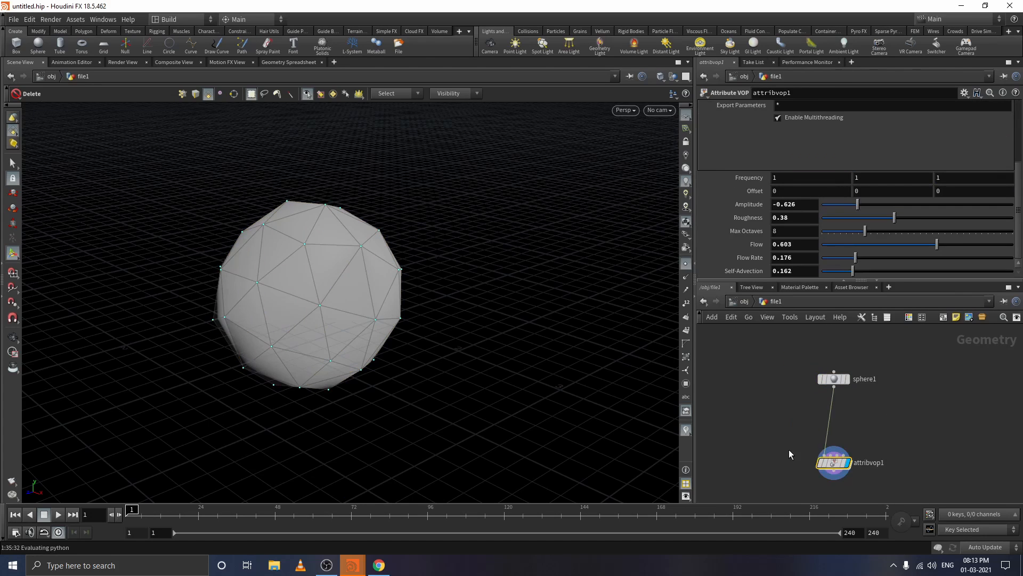
{"action": "key", "text": "Delete"}
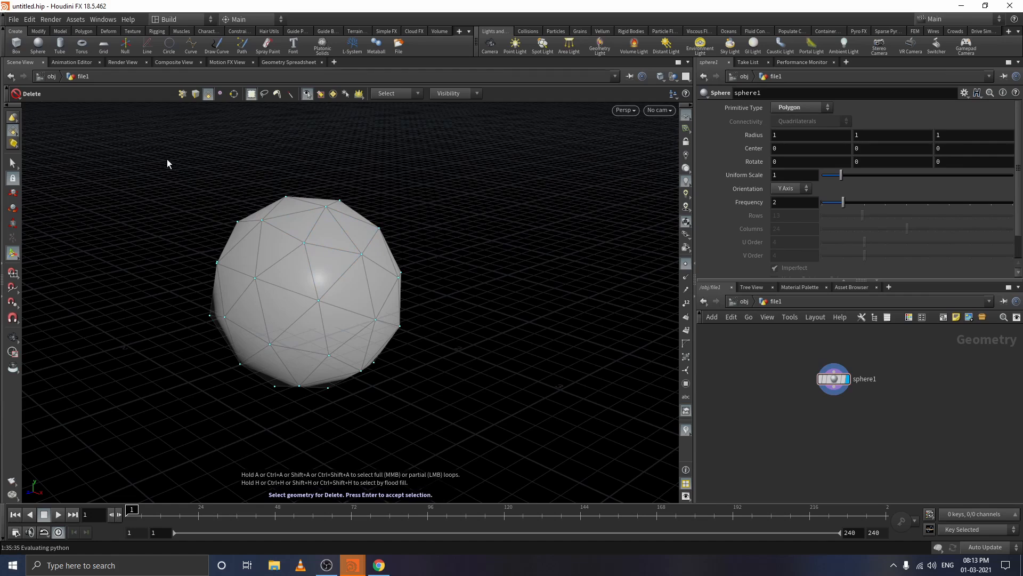
Step: Select the faces of the sphere's upper part in the viewport and create a primitive group from them
{"action": "left_click_drag", "start_coordinate": [167, 159], "coordinate": [349, 323]}
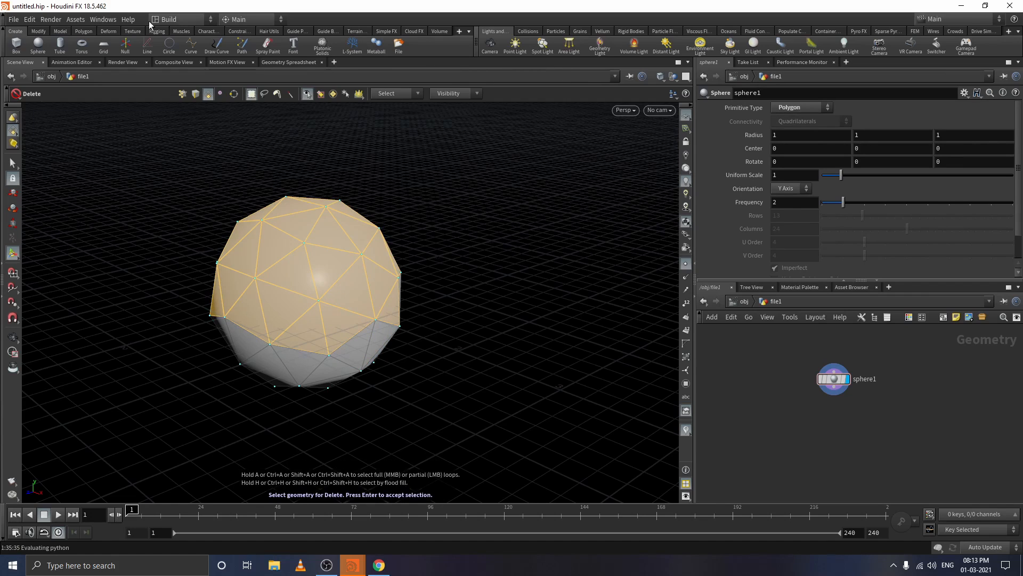
{"action": "left_click", "coordinate": [39, 31]}
{"action": "left_click", "coordinate": [61, 31]}
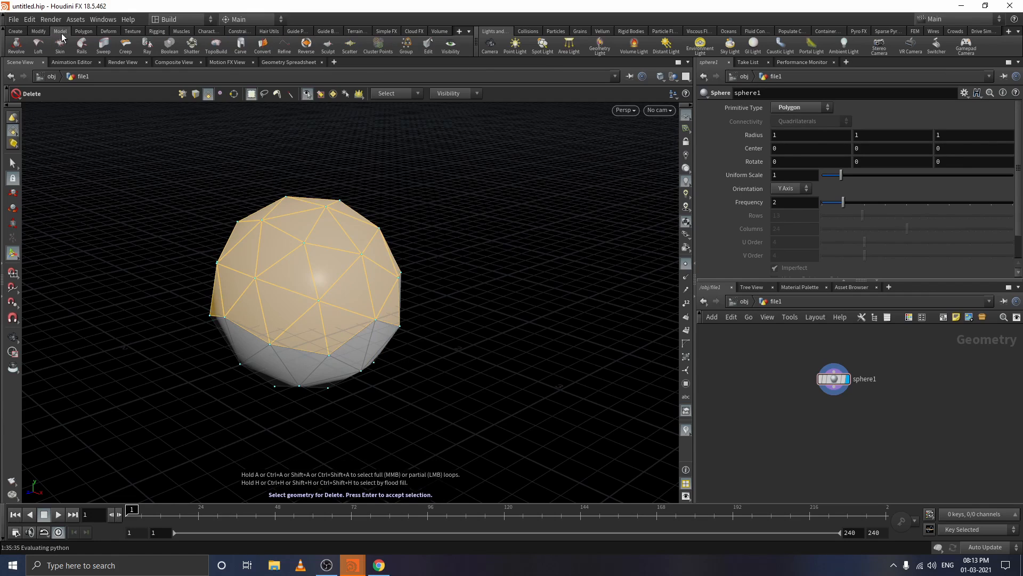
{"action": "left_click", "coordinate": [405, 47]}
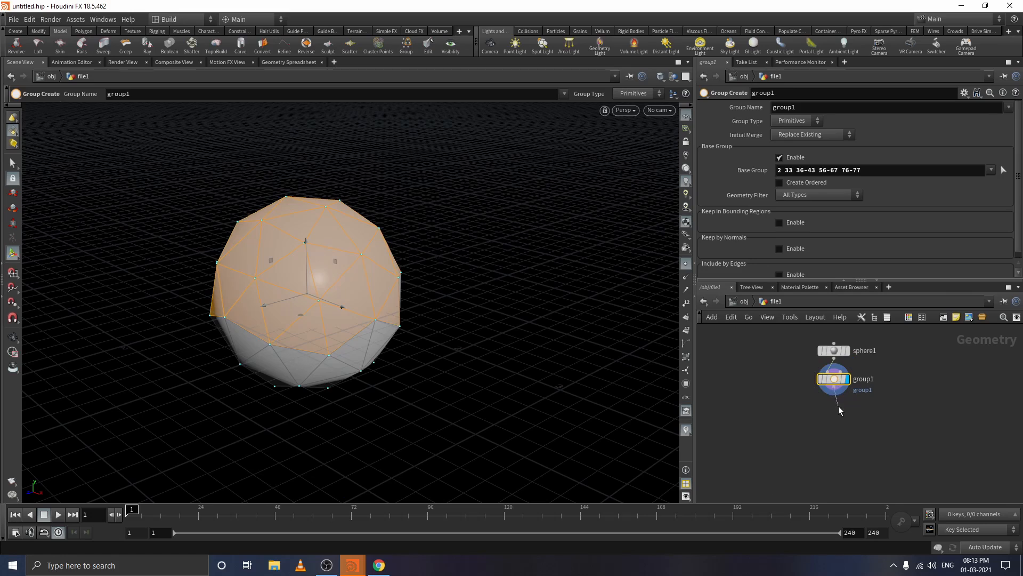
{"action": "left_click", "coordinate": [837, 385]}
{"action": "left_click", "coordinate": [837, 382]}
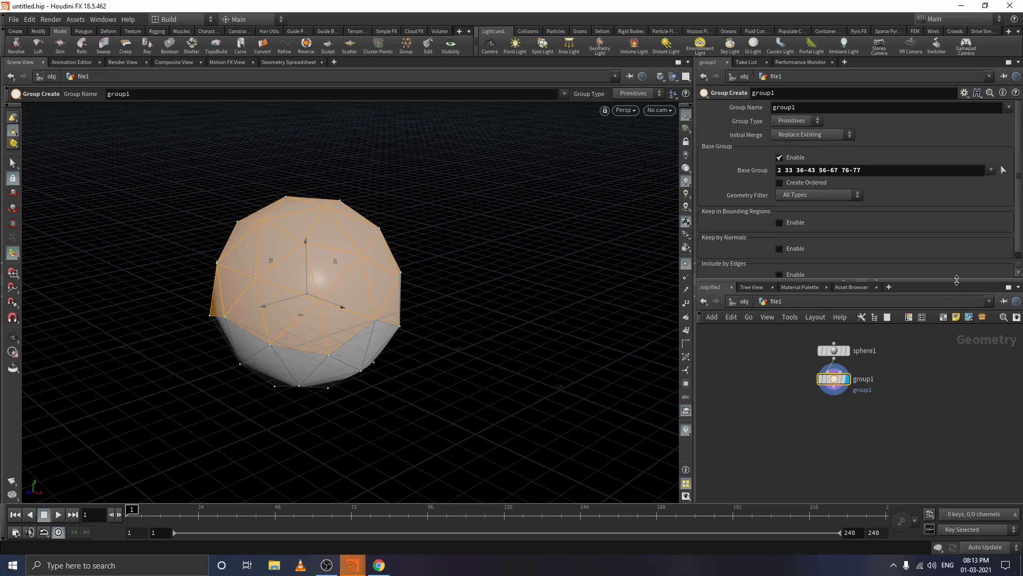
Step: Rename the primitive group on the group1 node as selected
{"action": "double_click", "coordinate": [804, 107]}
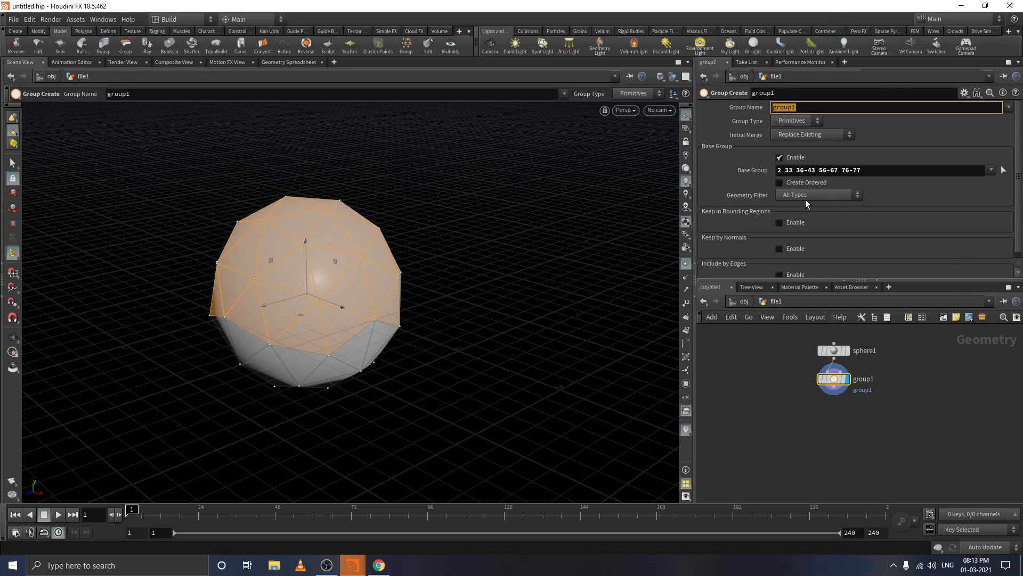
{"action": "type", "text": "selet"}
{"action": "key", "text": "BackSpace"}
{"action": "type", "text": "cted"}
{"action": "key", "text": "Return"}
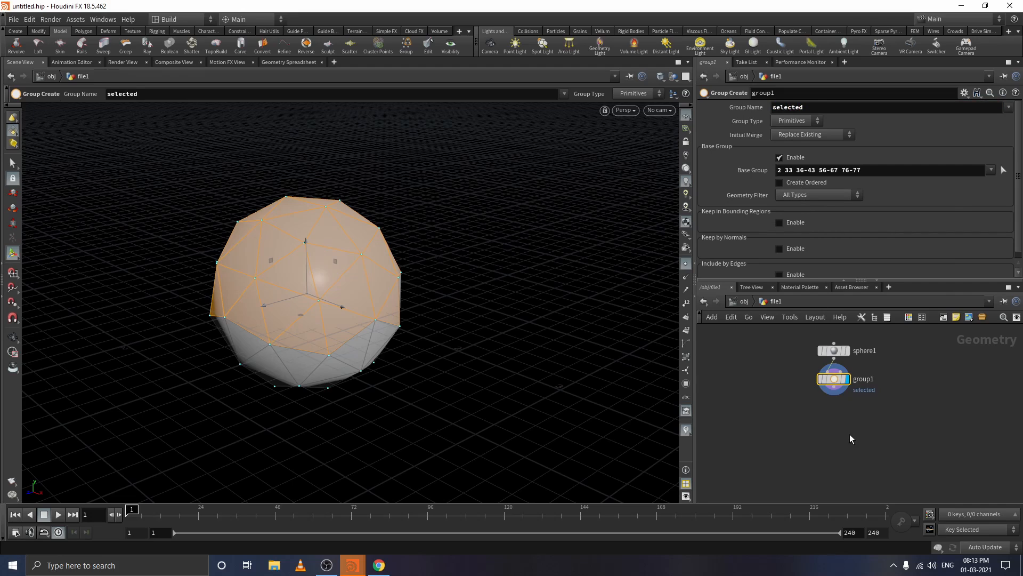
Step: Add a Delete node below group1 and connect group1's output to it
{"action": "key", "text": "Tab"}
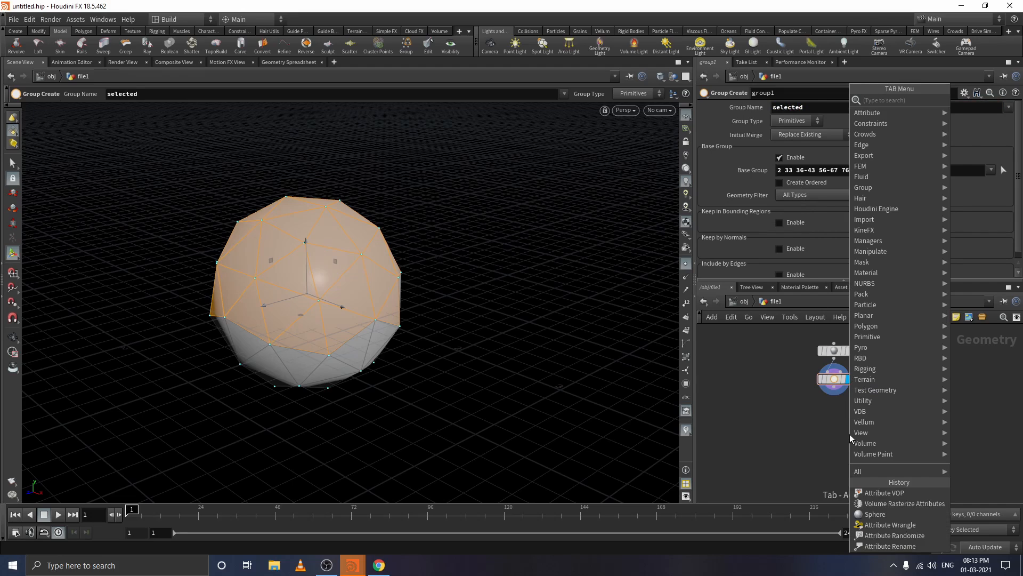
{"action": "type", "text": "delet"}
{"action": "key", "text": "Return"}
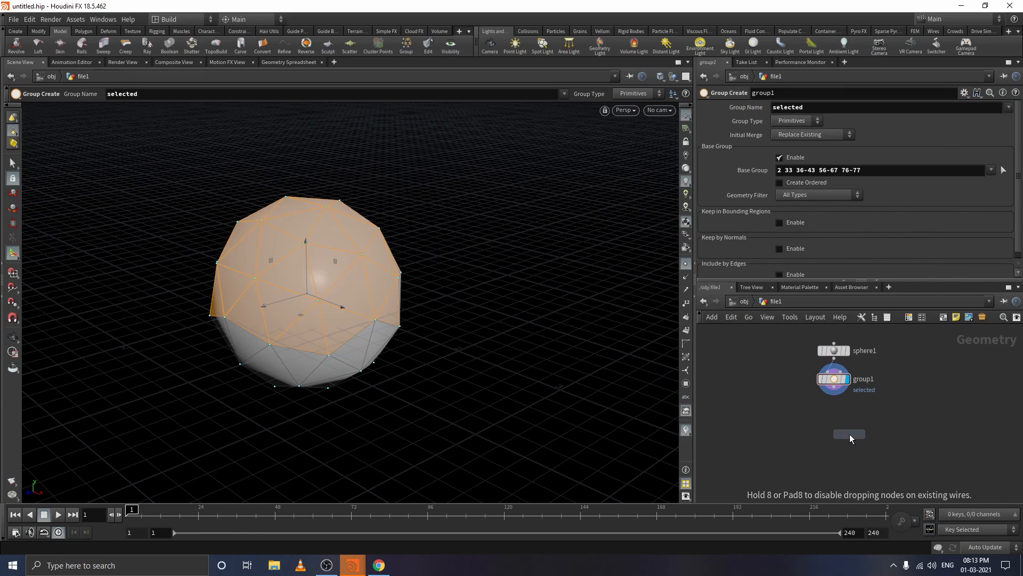
{"action": "left_click", "coordinate": [847, 430]}
{"action": "left_click_drag", "start_coordinate": [834, 395], "coordinate": [836, 433]}
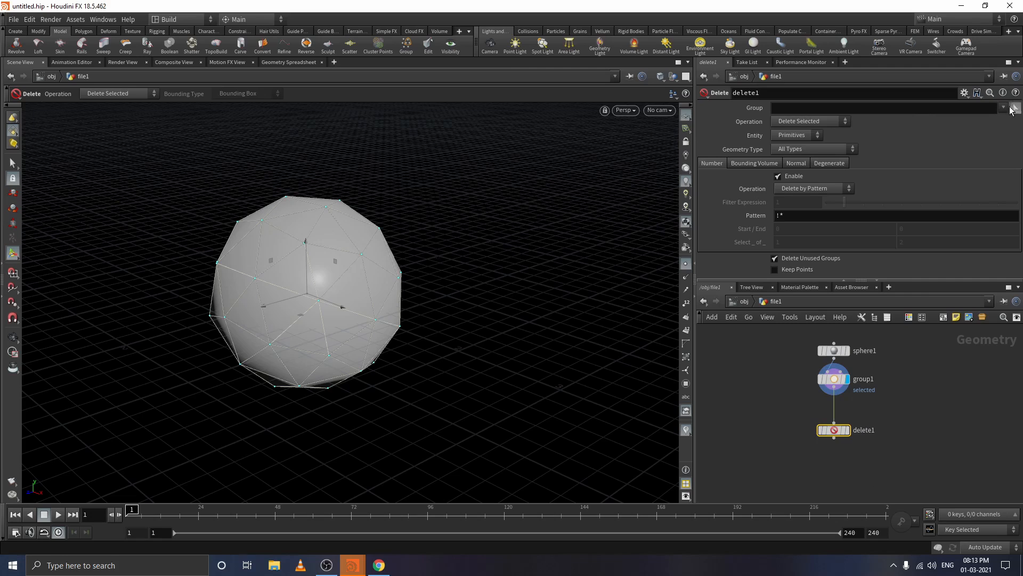
Step: Choose the selected group as the group to remove in delete1, and display that node's result
{"action": "left_click", "coordinate": [1004, 108]}
{"action": "left_click", "coordinate": [996, 121]}
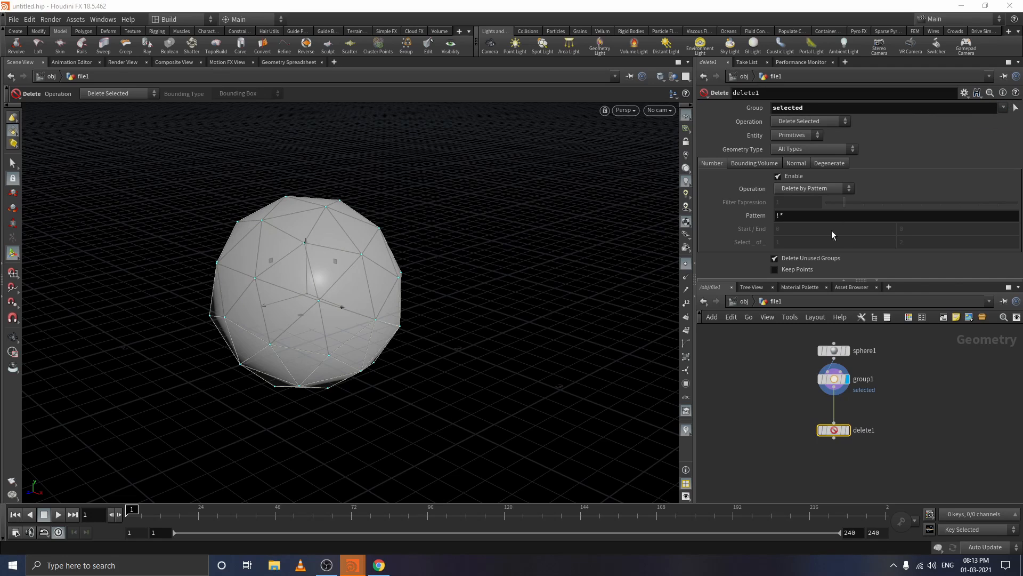
{"action": "left_click", "coordinate": [847, 431]}
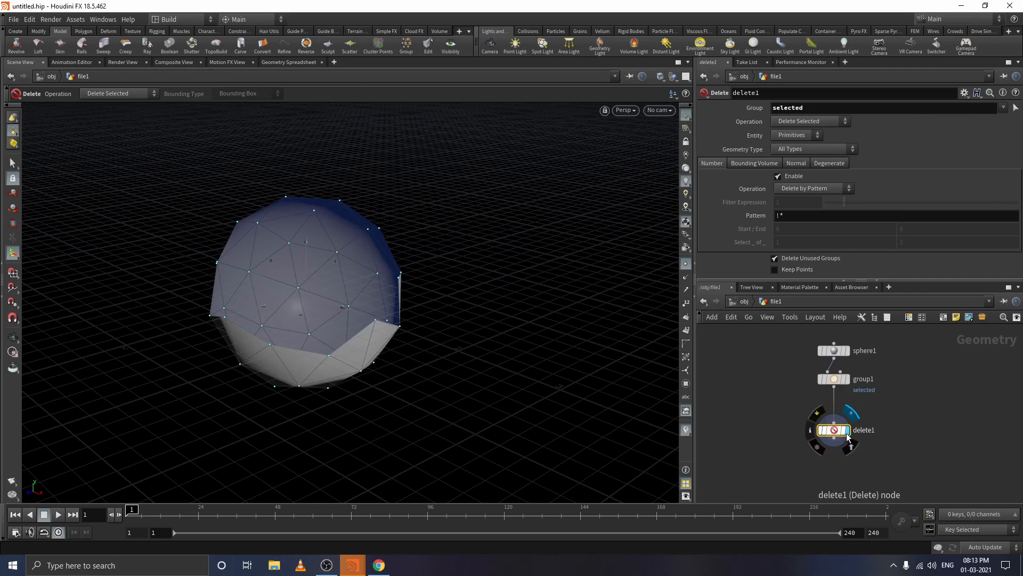
{"action": "key", "text": "Escape"}
{"action": "left_click_drag", "start_coordinate": [354, 267], "coordinate": [237, 231]}
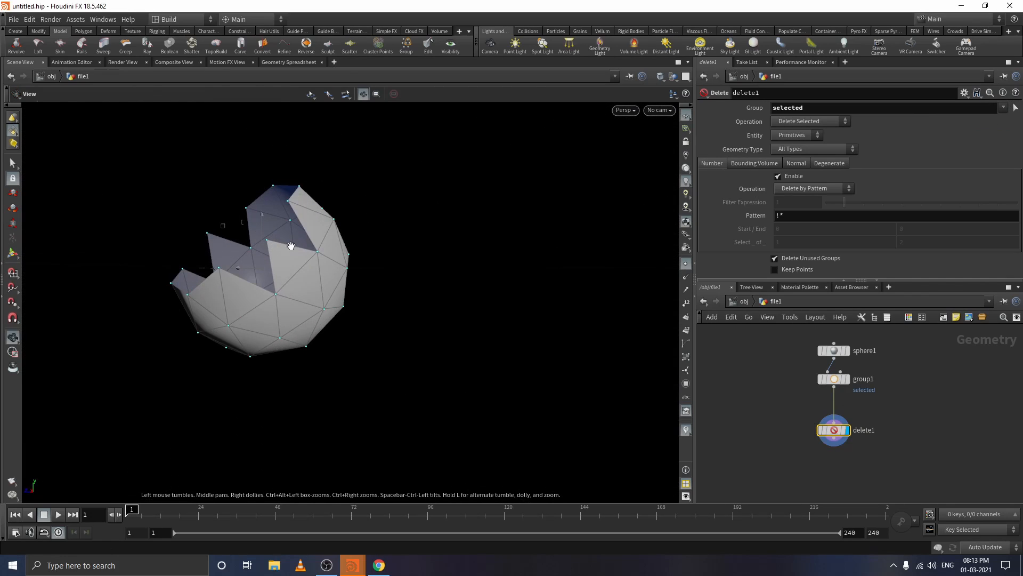
Step: Move the group1 node slightly down so it sits midway between sphere1 and delete1 in the network
{"action": "key", "text": "Return"}
{"action": "left_click_drag", "start_coordinate": [834, 378], "coordinate": [834, 386]}
{"action": "mouse_move", "coordinate": [838, 389]}
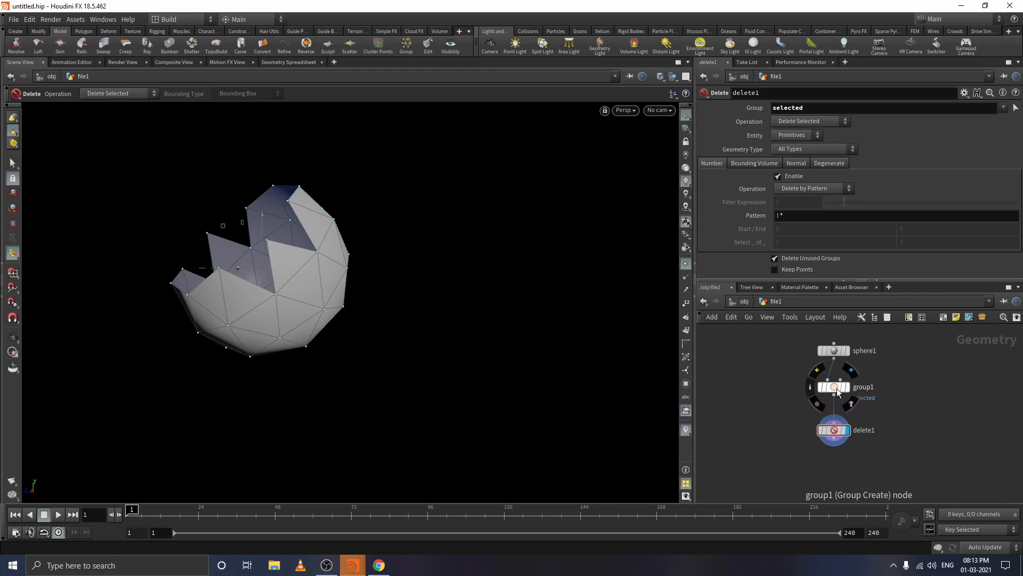
{"action": "left_click_drag", "start_coordinate": [798, 338], "coordinate": [899, 462]}
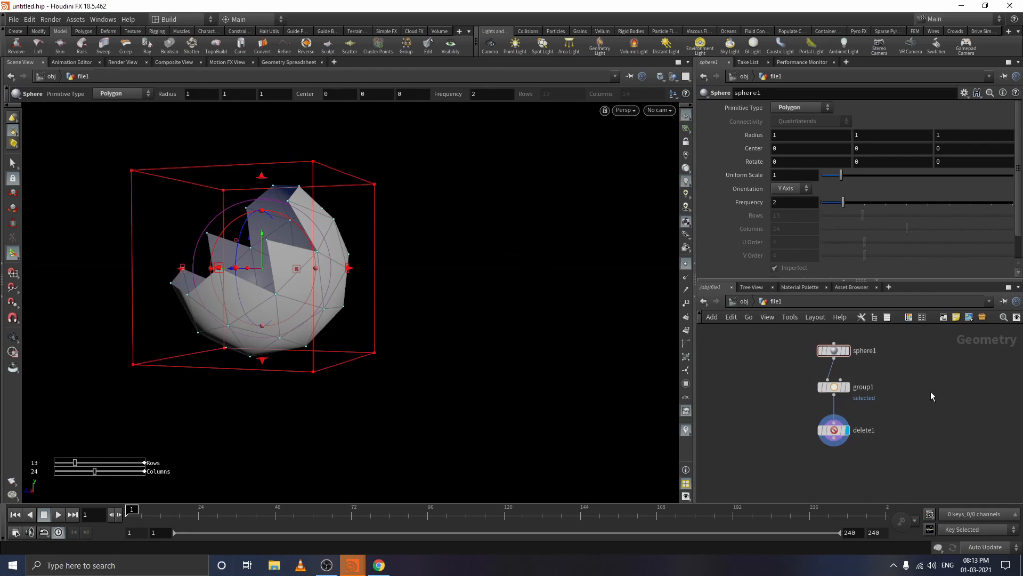
Step: Select group1 to review its grouped faces and examine the cut-open sphere from another side
{"action": "left_click", "coordinate": [835, 387]}
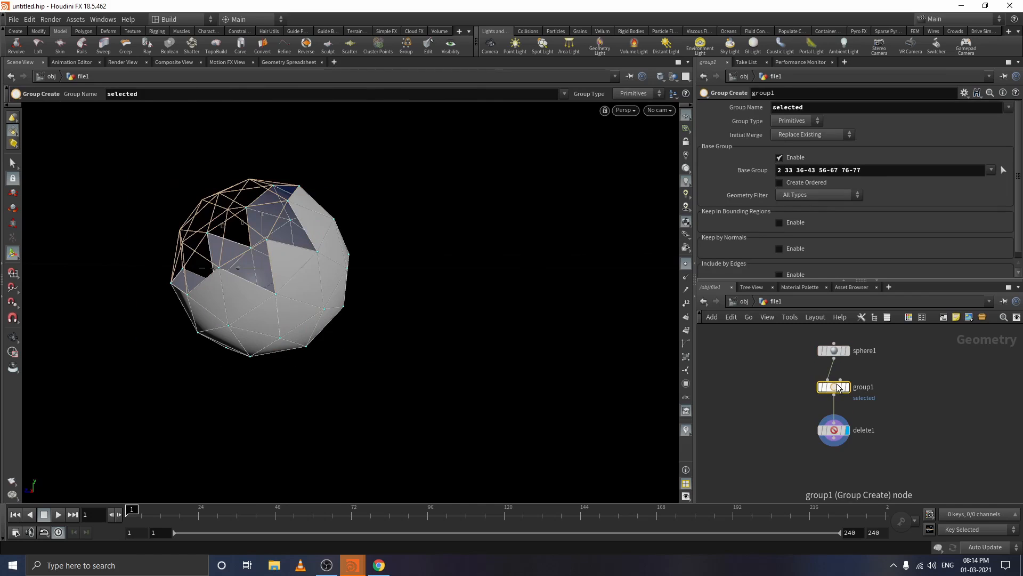
{"action": "left_click", "coordinate": [747, 395]}
{"action": "left_click_drag", "start_coordinate": [338, 358], "coordinate": [497, 375], "text": "alt"}
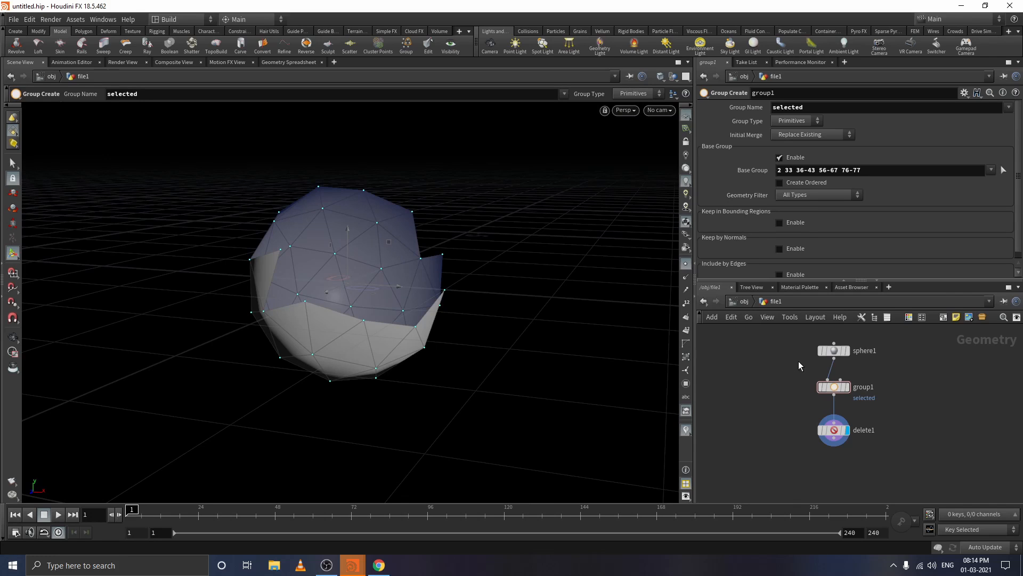
Step: Leave the file1 geometry network and go up to the obj level
{"action": "left_click", "coordinate": [744, 301]}
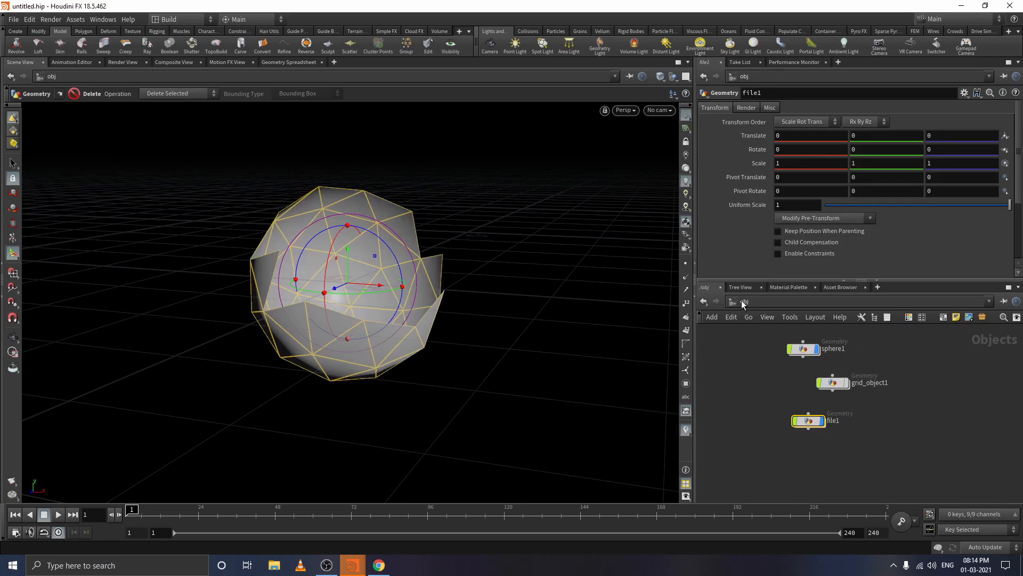
{"action": "mouse_move", "coordinate": [812, 423]}
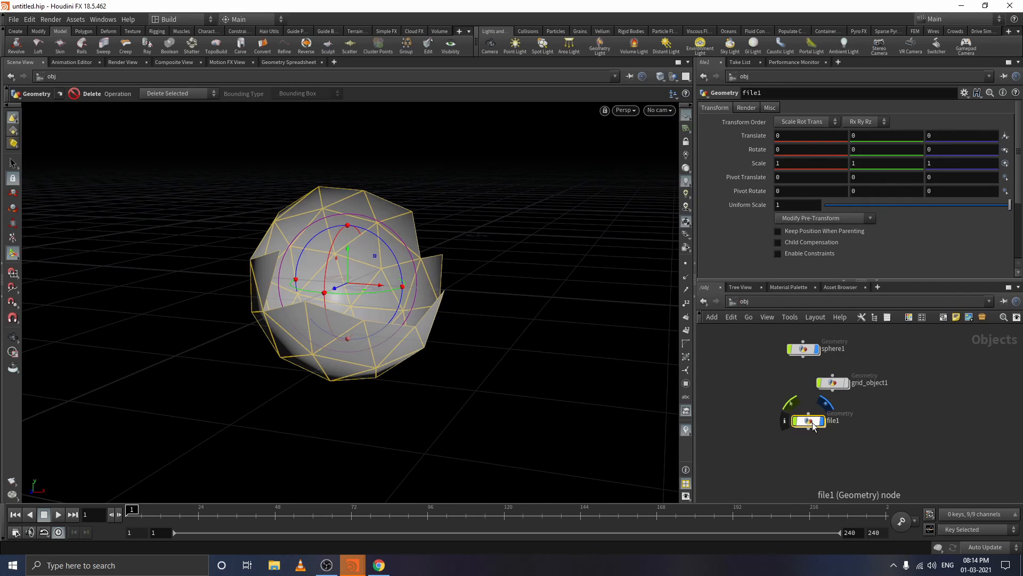